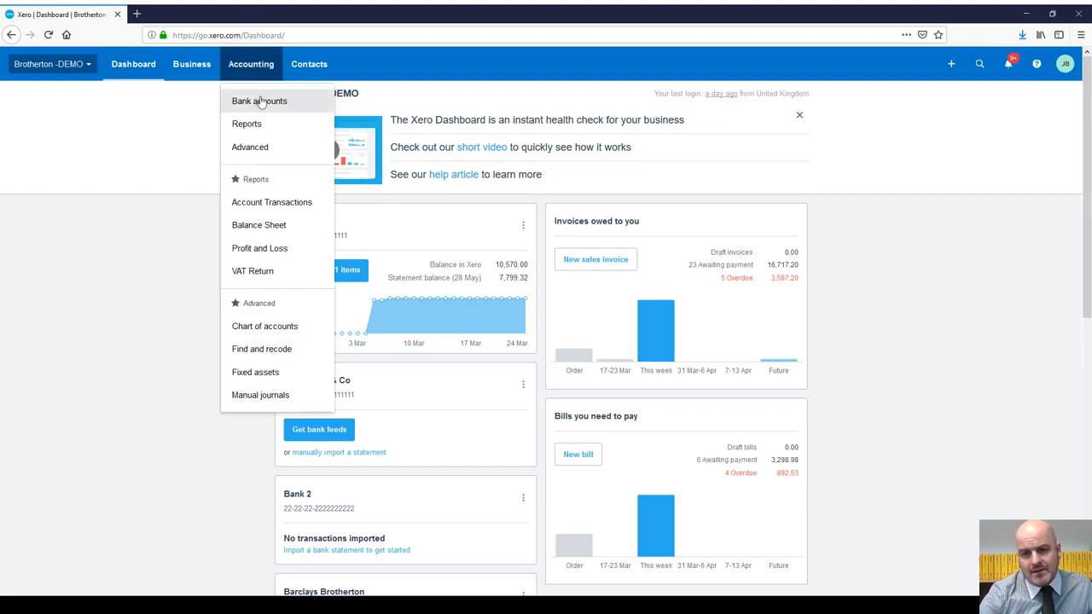
Step: Open the Bank accounts overview listing Bank 1, Brotherton & Co and Bank 2
left_click(259, 102)
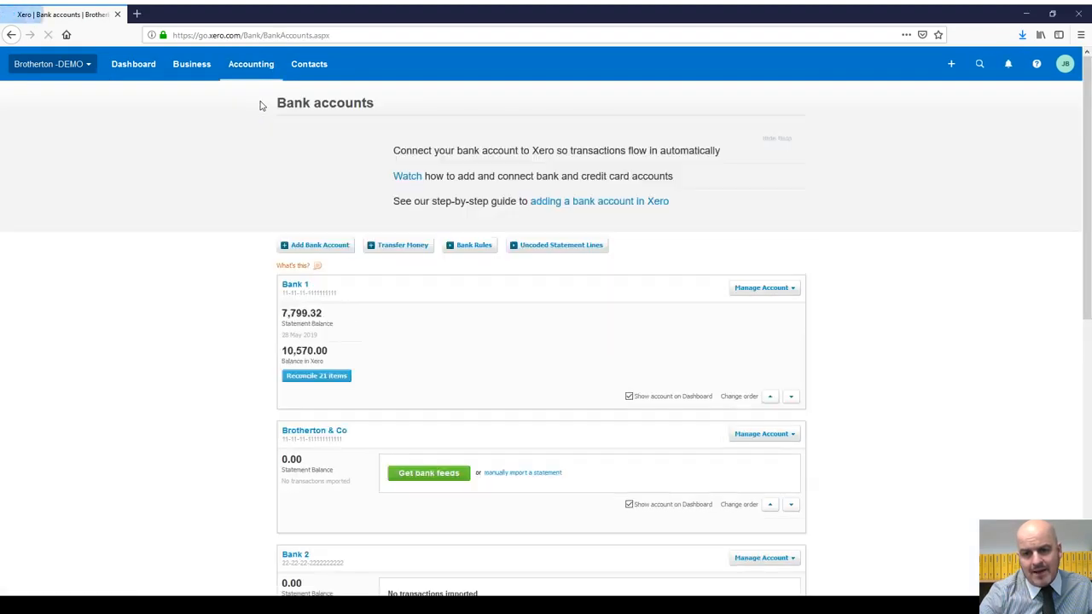
scroll(632, 259, "down", 5)
scroll(626, 262, "up", 5)
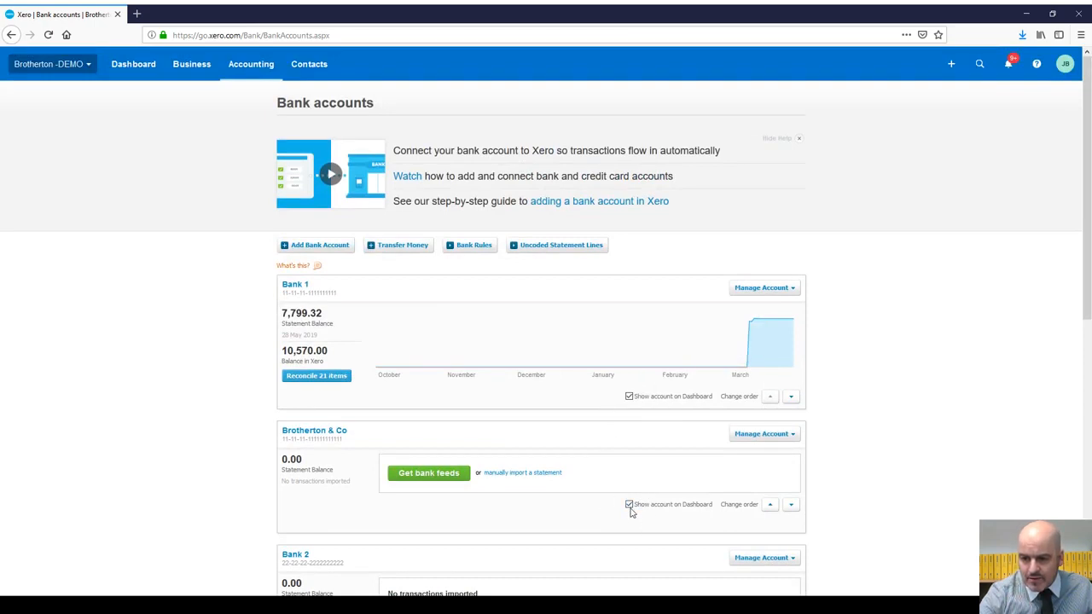
Step: Move Brotherton & Co above Bank 1 and back, then review the account list
left_click(770, 506)
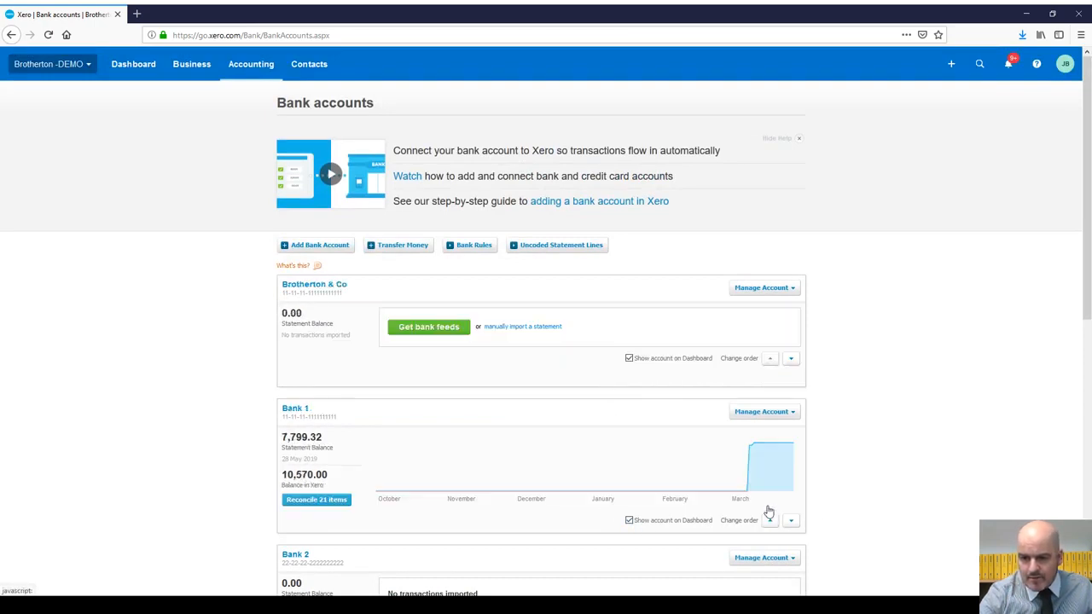
left_click(792, 359)
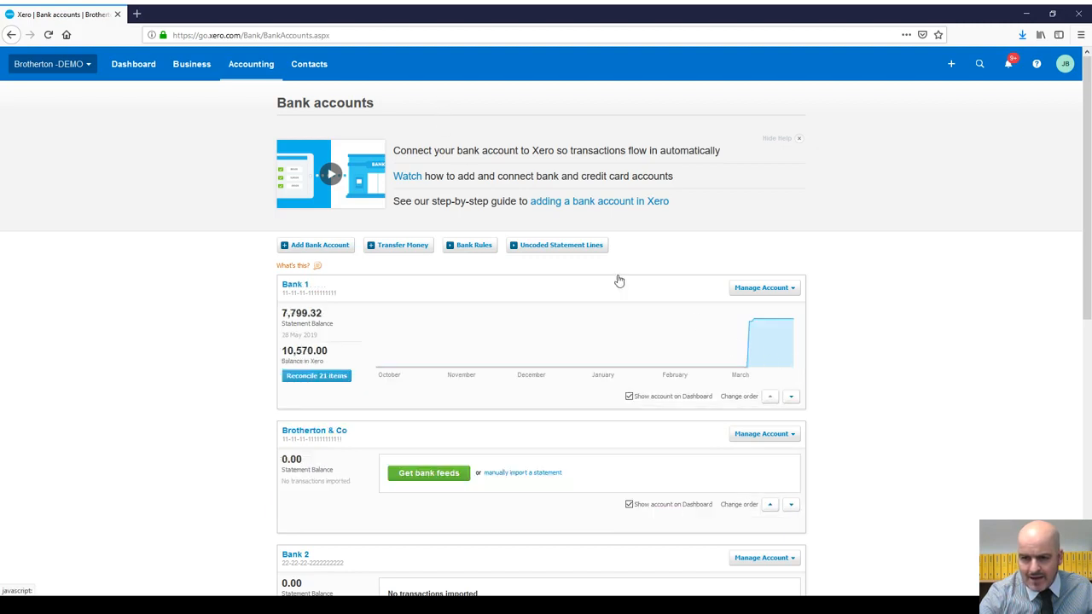
scroll(482, 337, "down", 3)
scroll(478, 335, "down", 2)
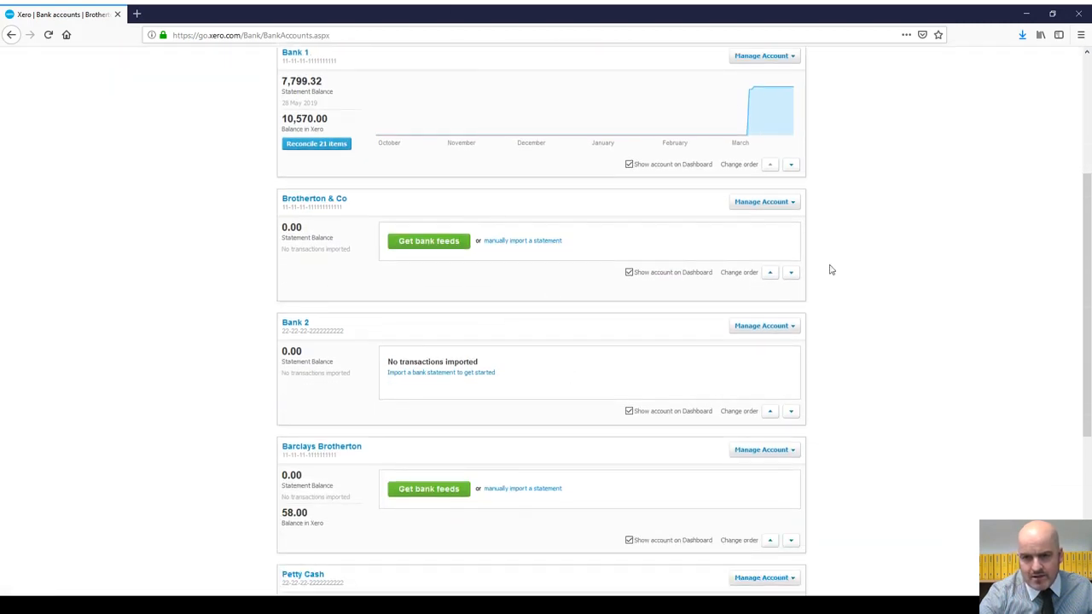
scroll(729, 252, "up", 5)
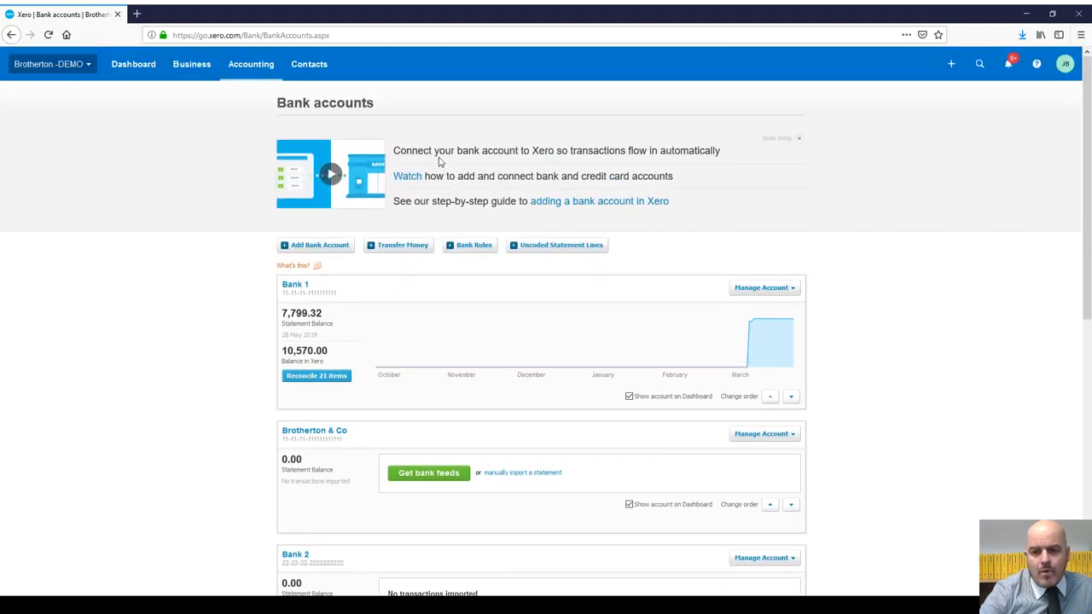
scroll(452, 362, "down", 5)
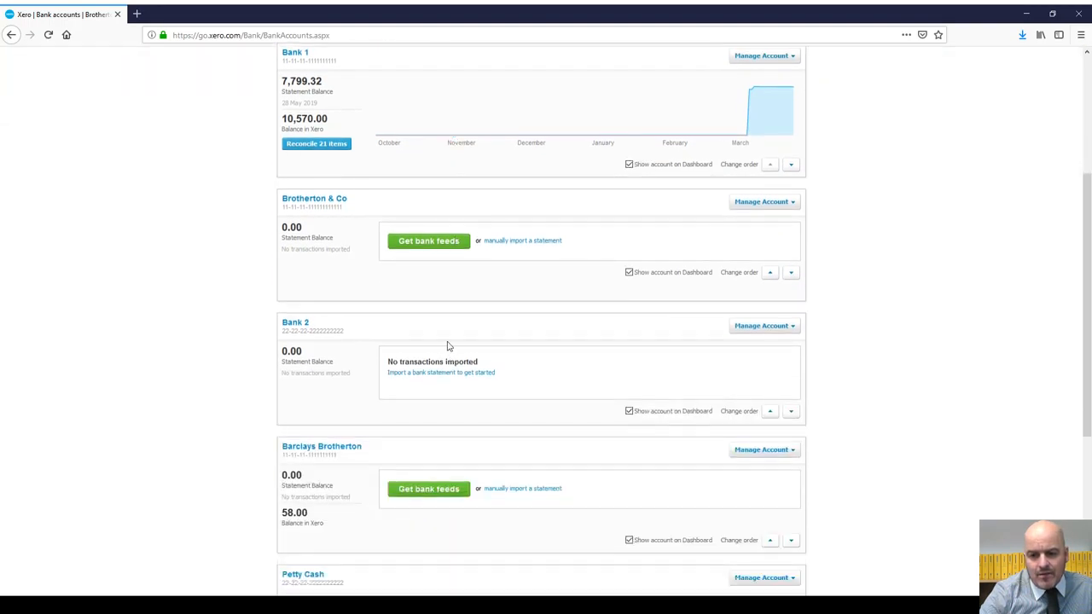
scroll(448, 345, "down", 3)
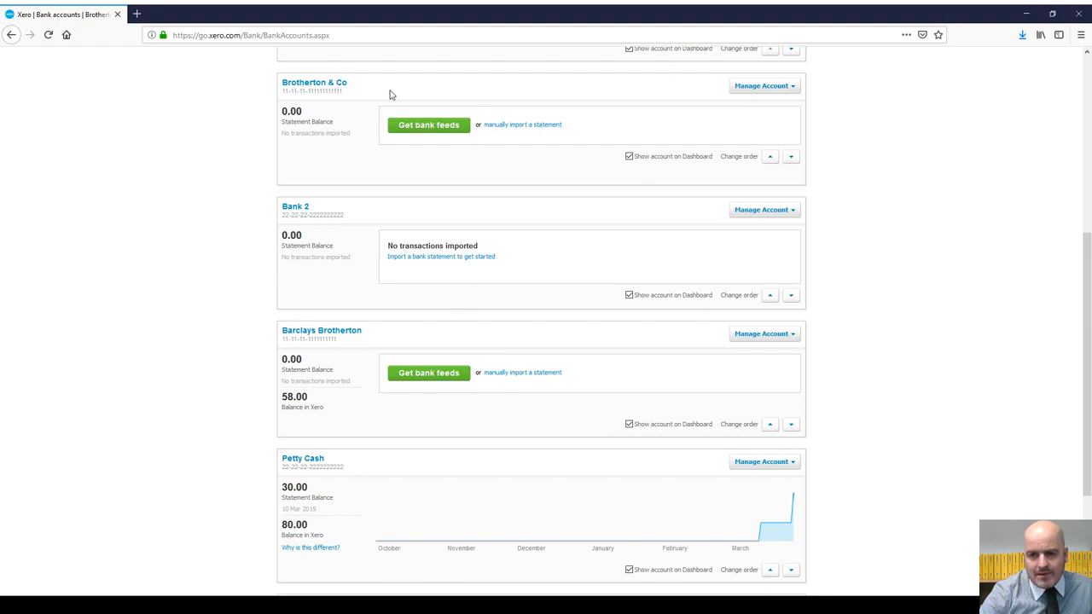
scroll(536, 162, "up", 5)
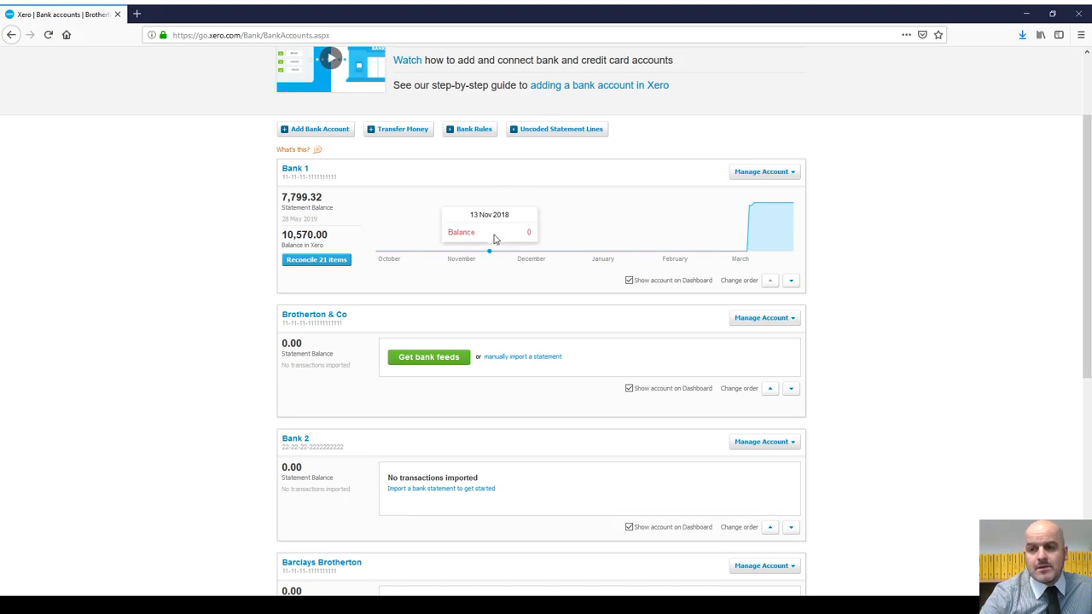
scroll(463, 243, "up", 2)
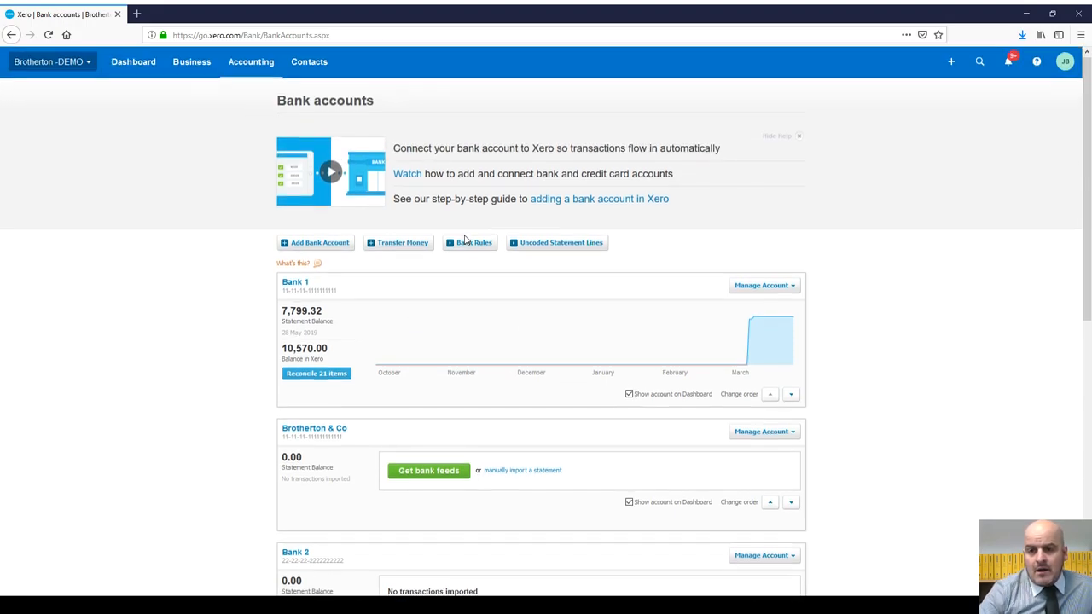
Step: Return to the Dashboard, then open Sales overview from the Business menu
left_click(134, 66)
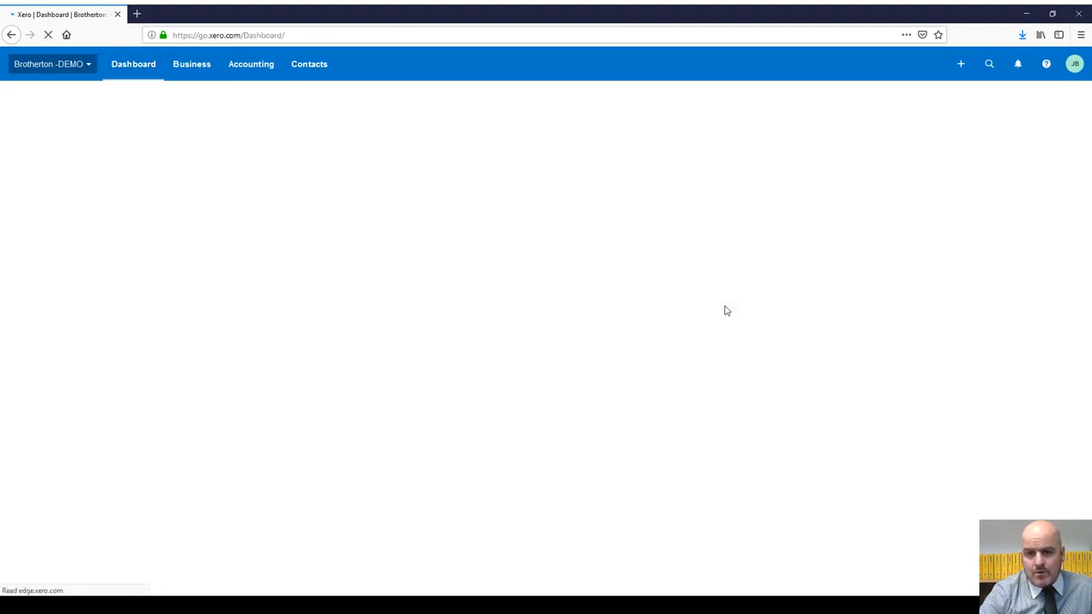
scroll(442, 281, "down", 5)
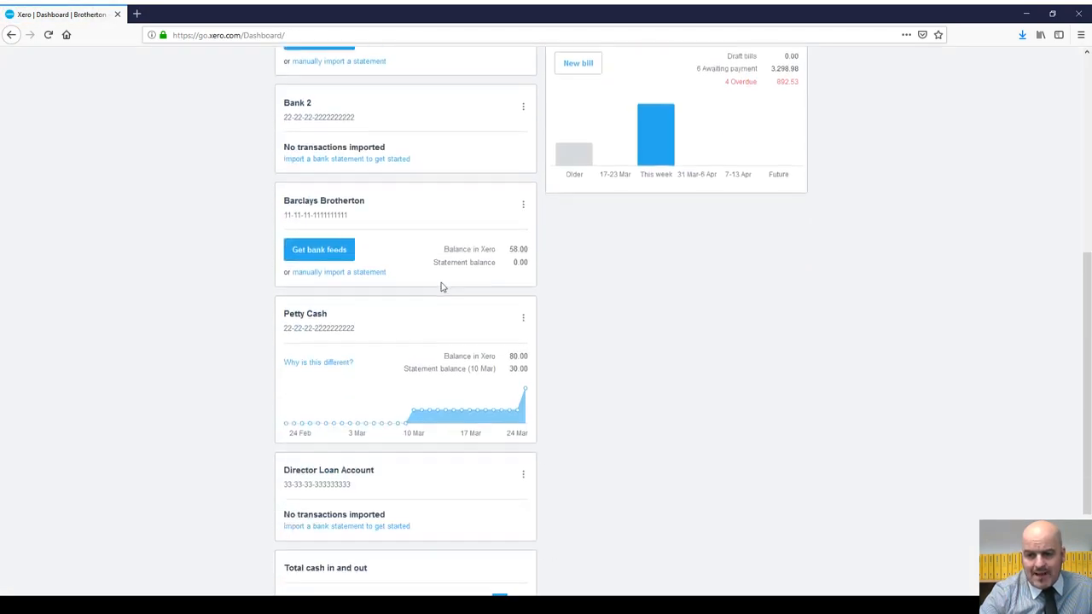
scroll(442, 284, "up", 5)
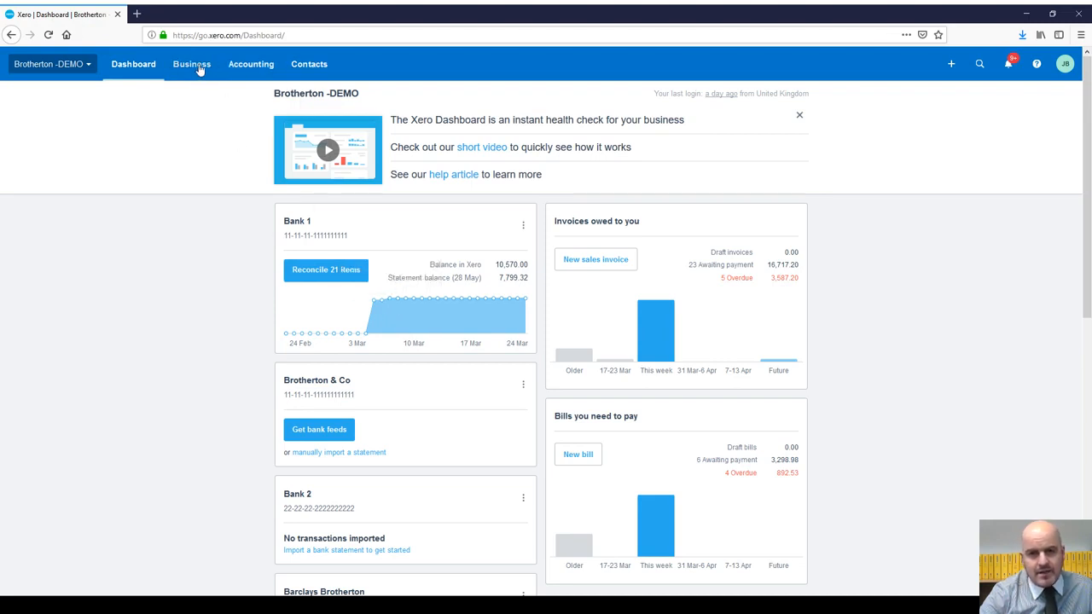
left_click(198, 68)
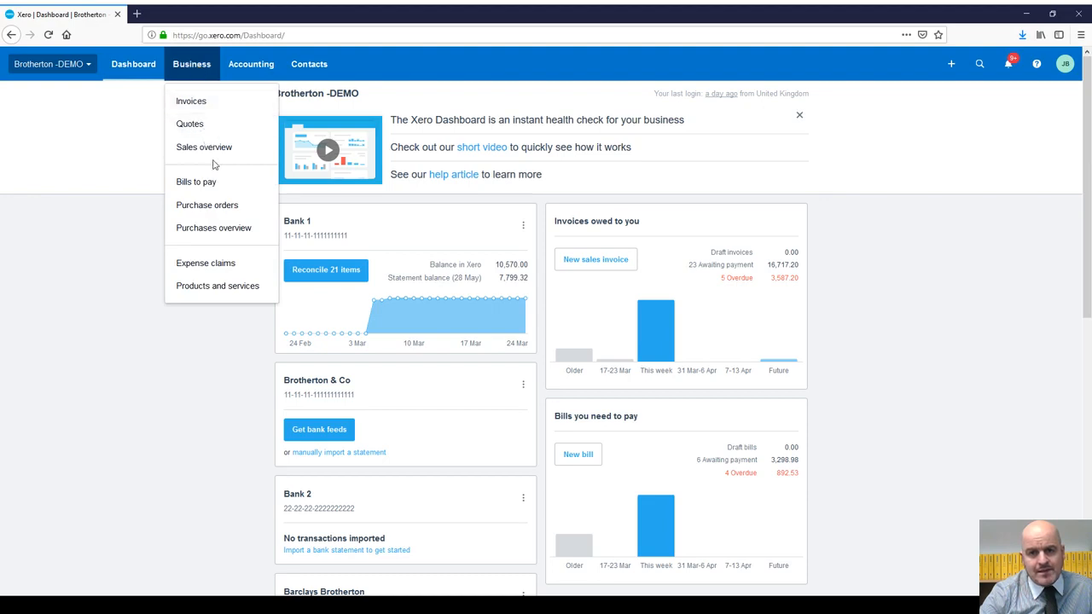
left_click(209, 149)
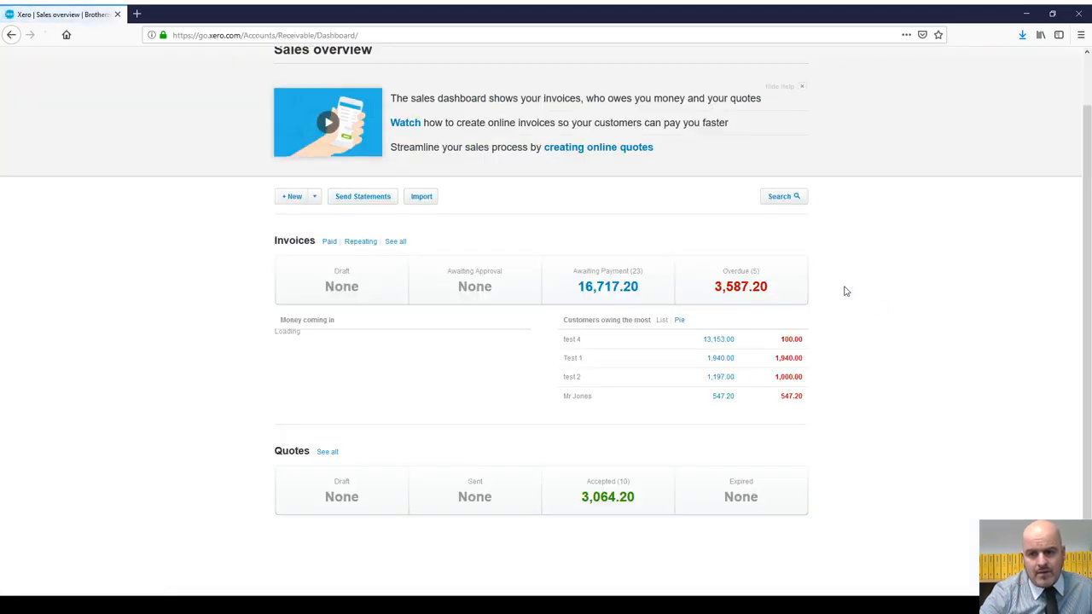
Step: Open the full invoices list and filter it to the 23 Awaiting Payment invoices
left_click(394, 242)
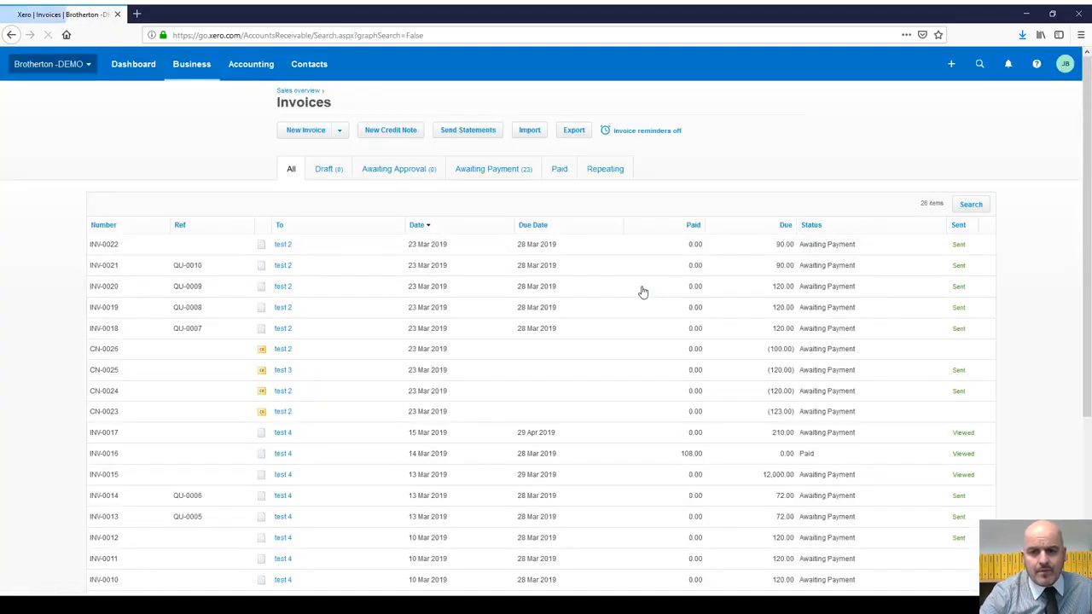
scroll(536, 254, "down", 5)
scroll(533, 256, "up", 3)
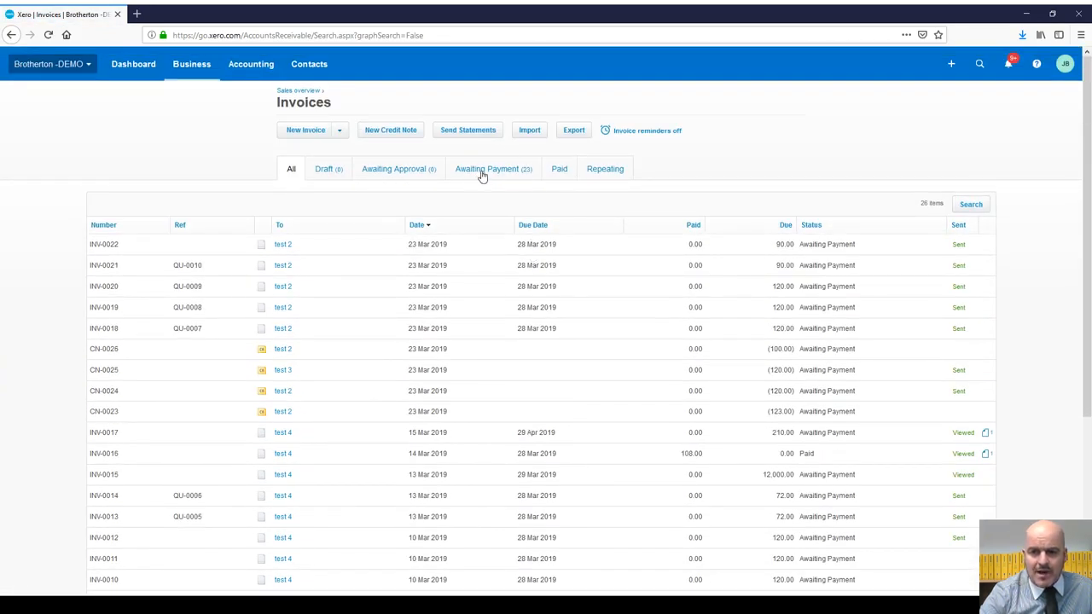
scroll(961, 327, "down", 1)
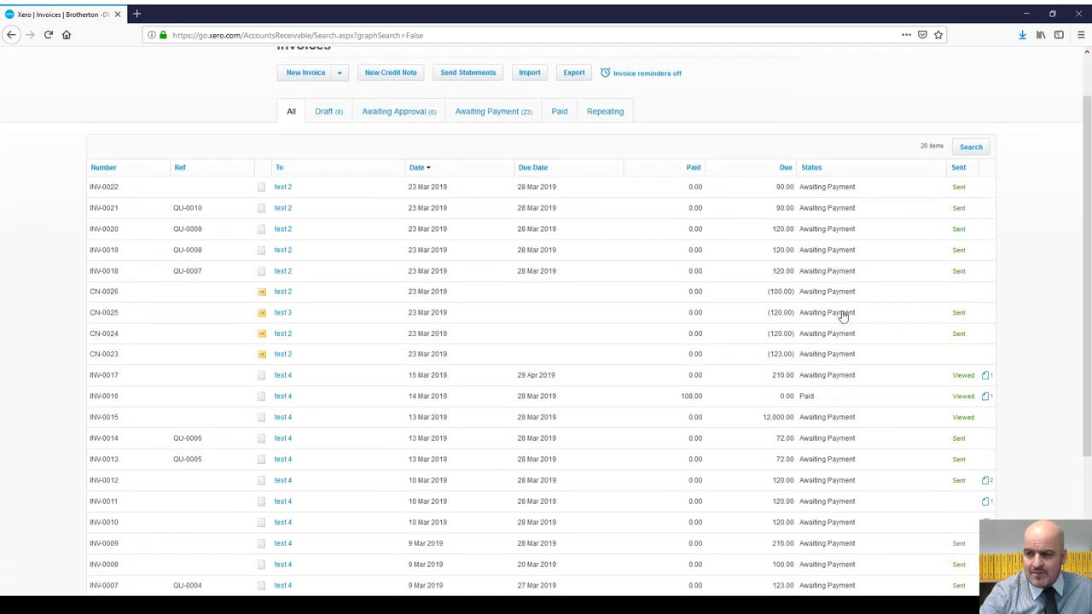
scroll(824, 484, "down", 3)
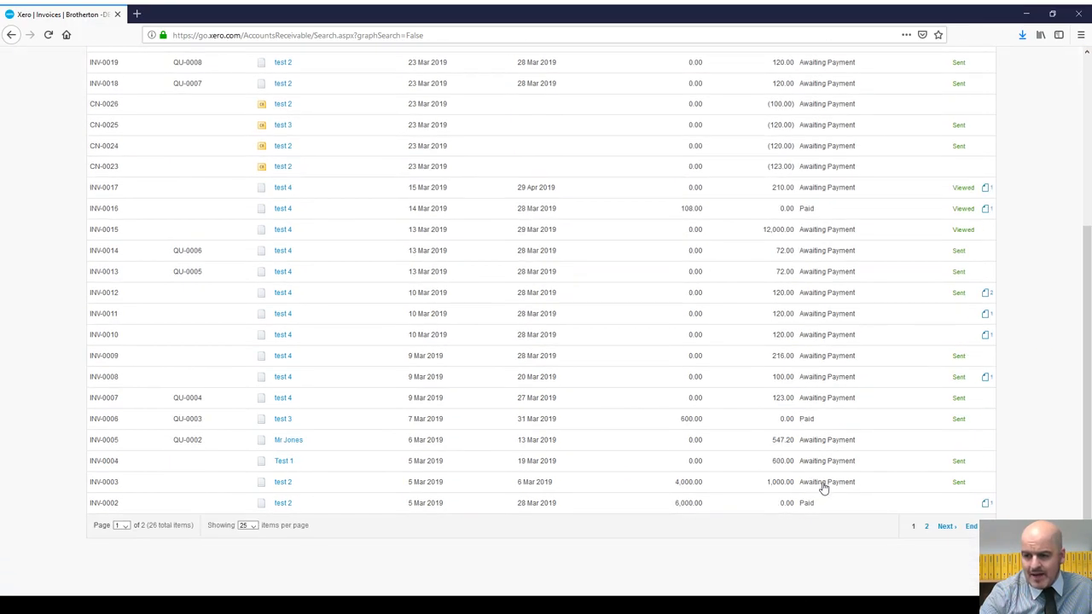
scroll(811, 461, "up", 5)
left_click(484, 174)
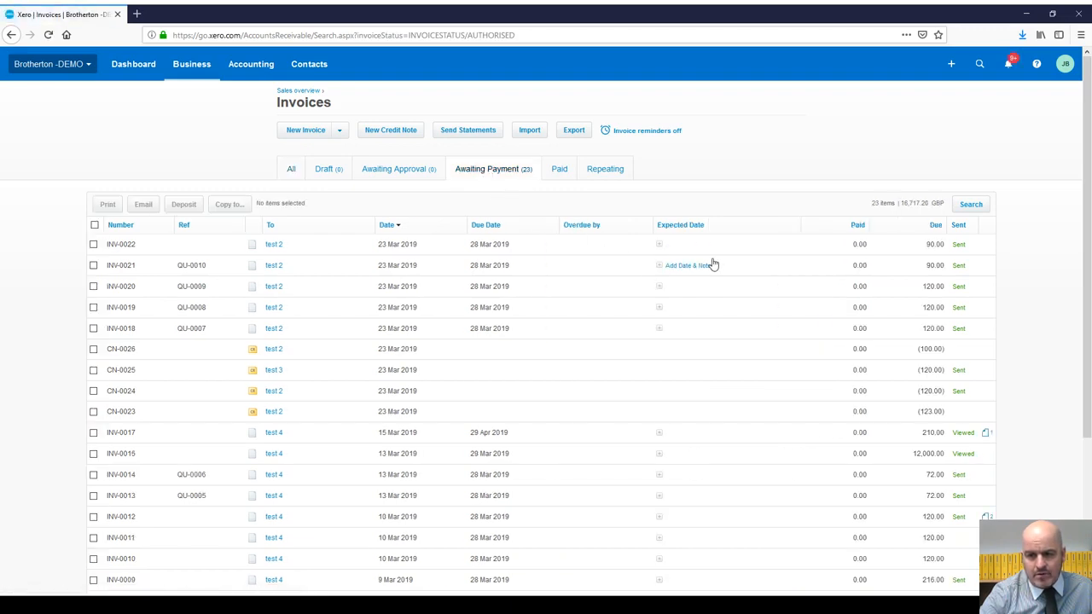
scroll(713, 267, "down", 1)
scroll(713, 267, "down", 3)
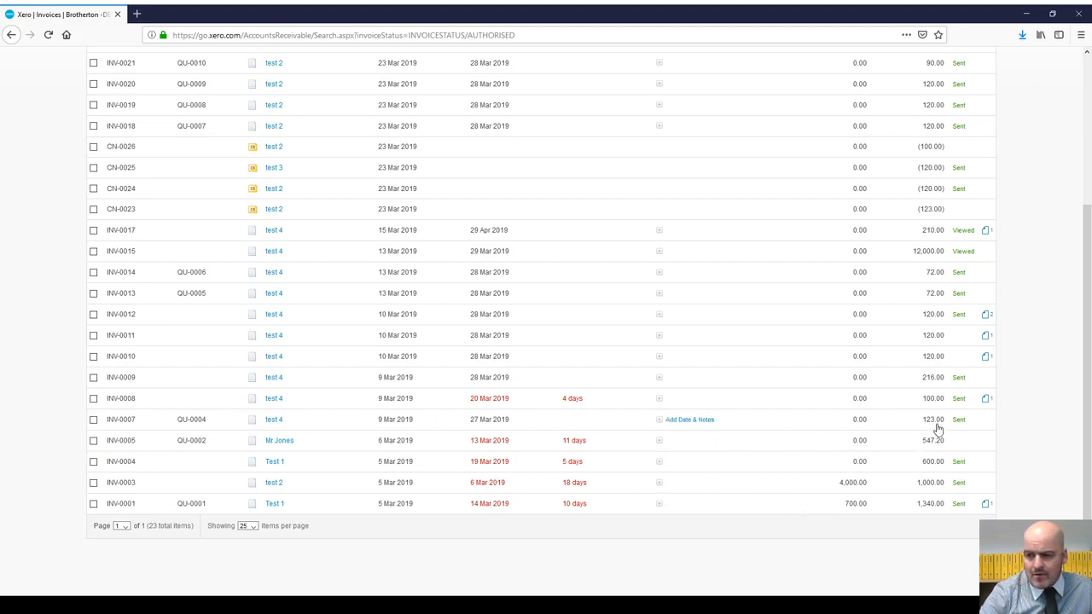
Step: Pay INV-0007's 123.00 into Petty Cash dated 24 Mar 2019, then view Paid invoices
left_click(400, 422)
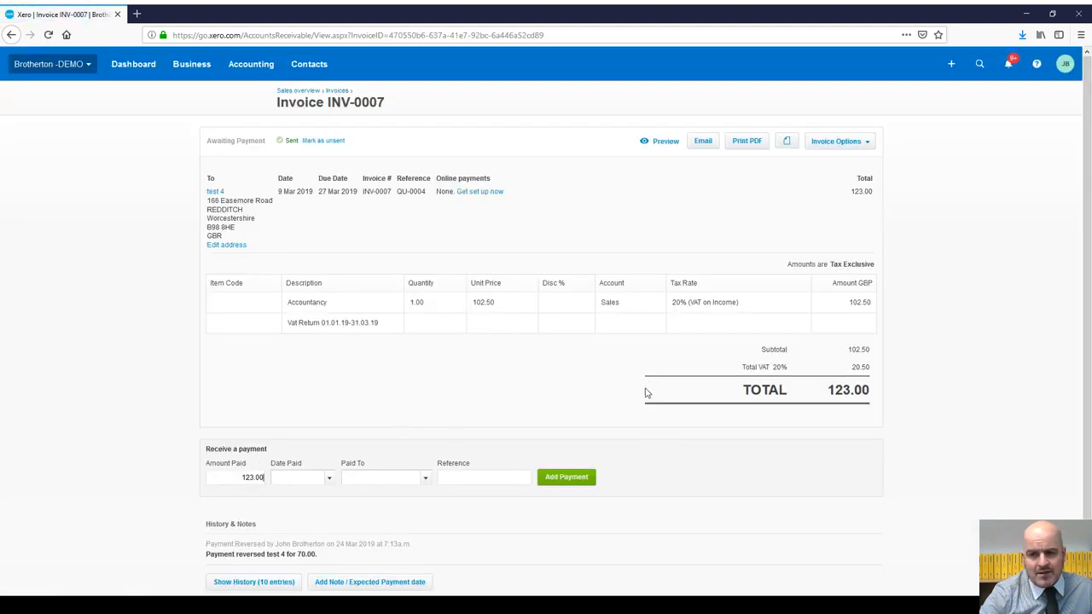
left_click(329, 480)
left_click(285, 429)
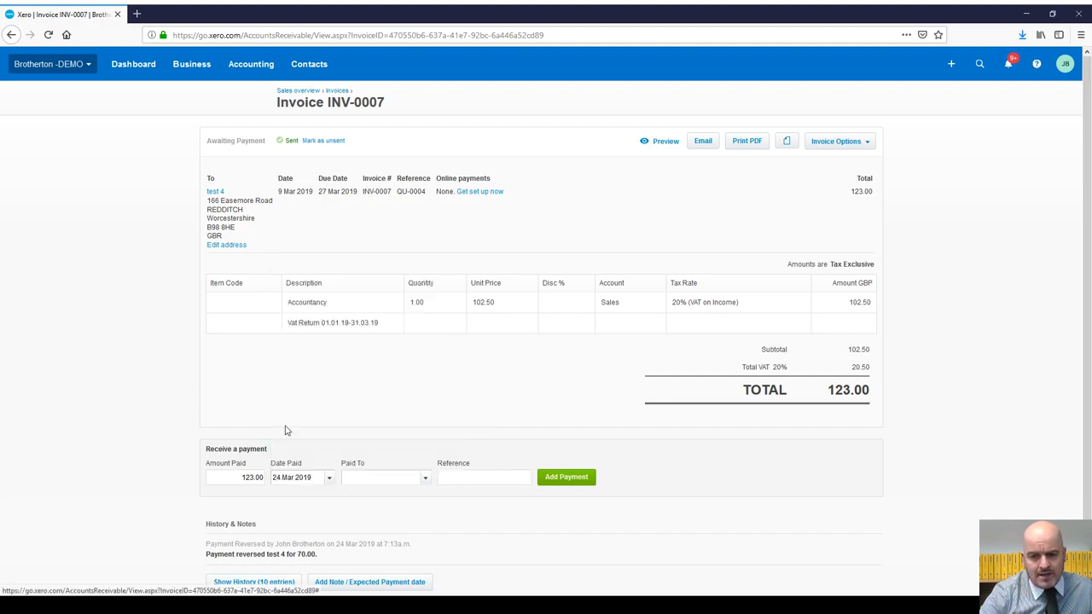
left_click(425, 479)
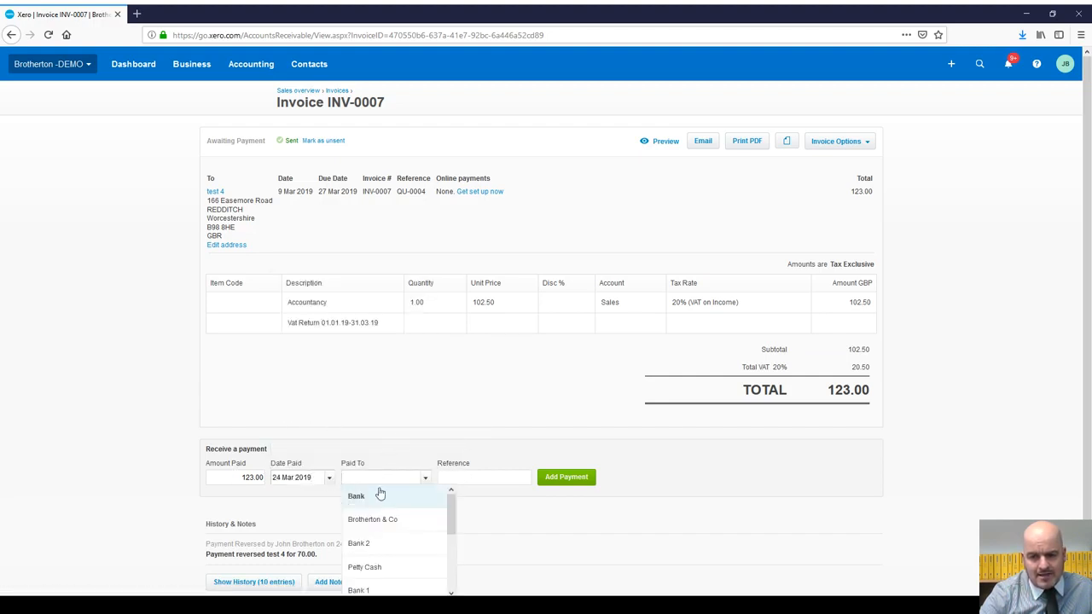
left_click(369, 569)
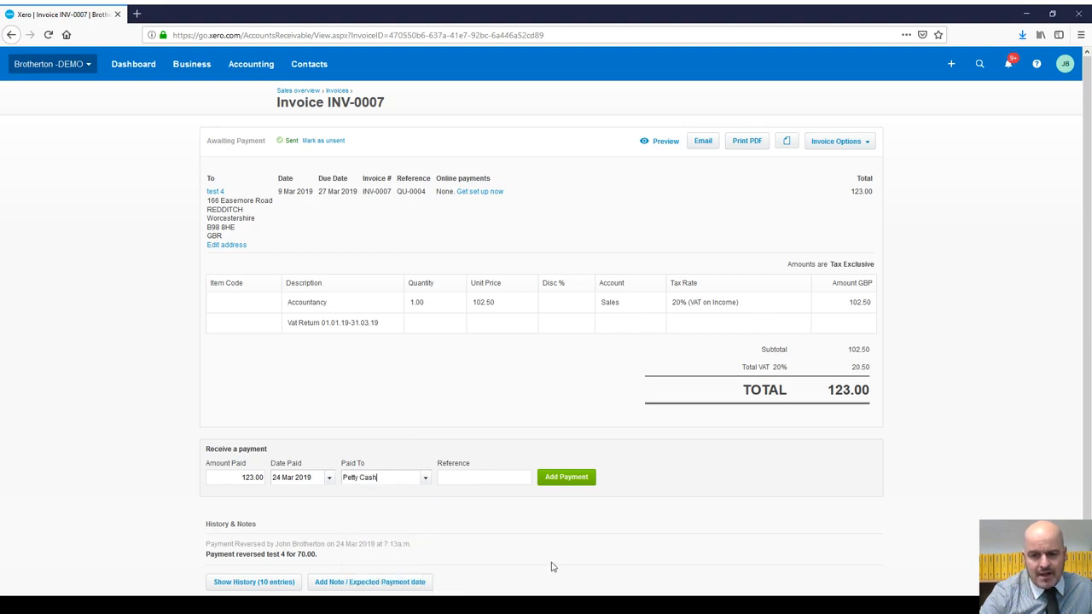
left_click(555, 478)
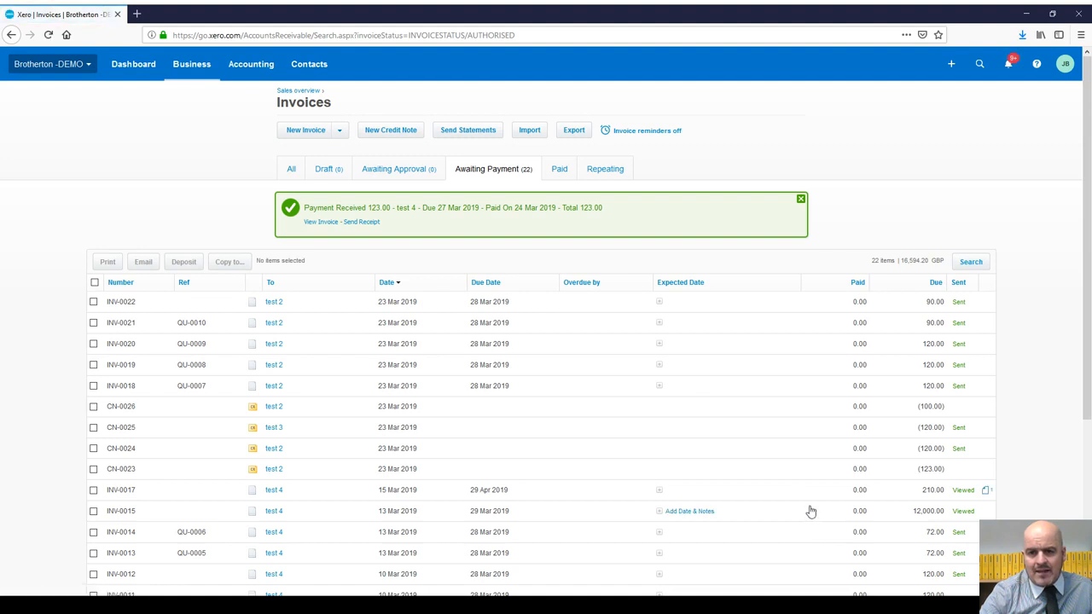
left_click(557, 169)
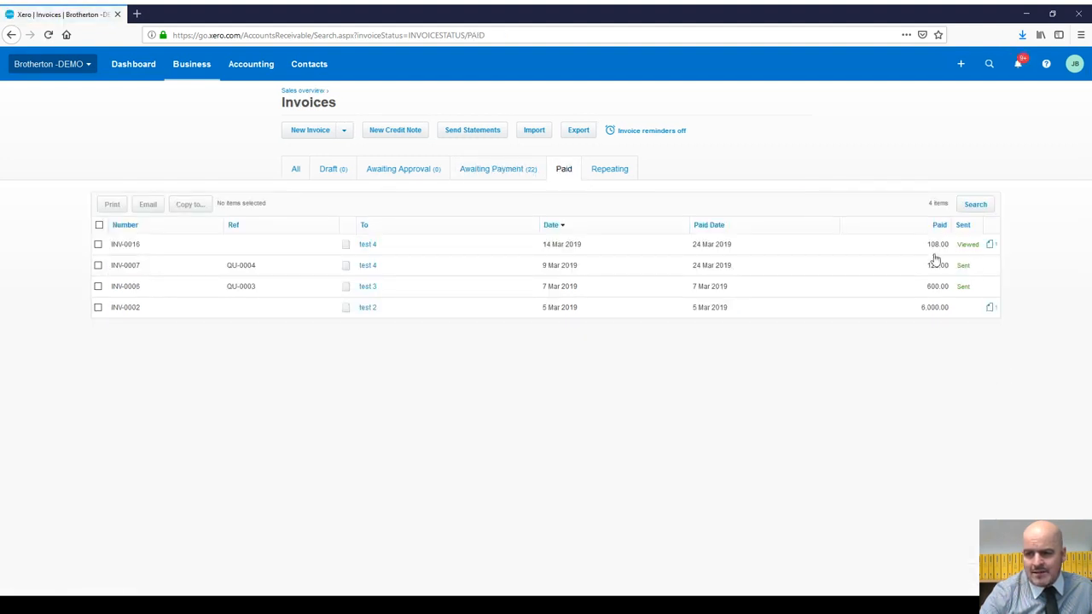
Step: Open INV-0007 from the Paid list to confirm it shows 0.00 amount due
left_click(570, 270)
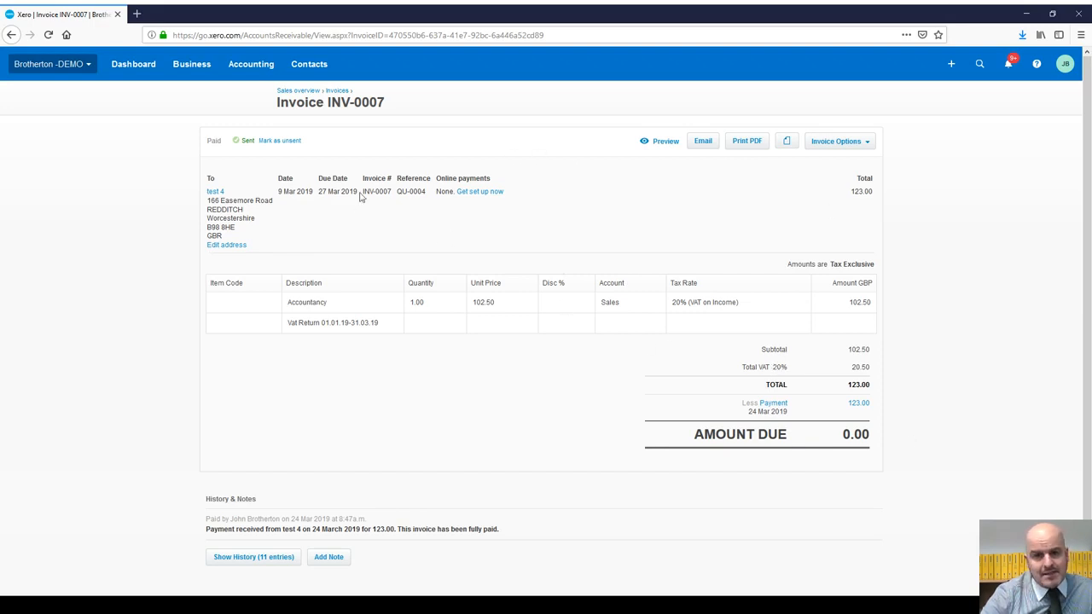
Step: Return to the Dashboard to check Bank 1's 21 items to reconcile
left_click(145, 68)
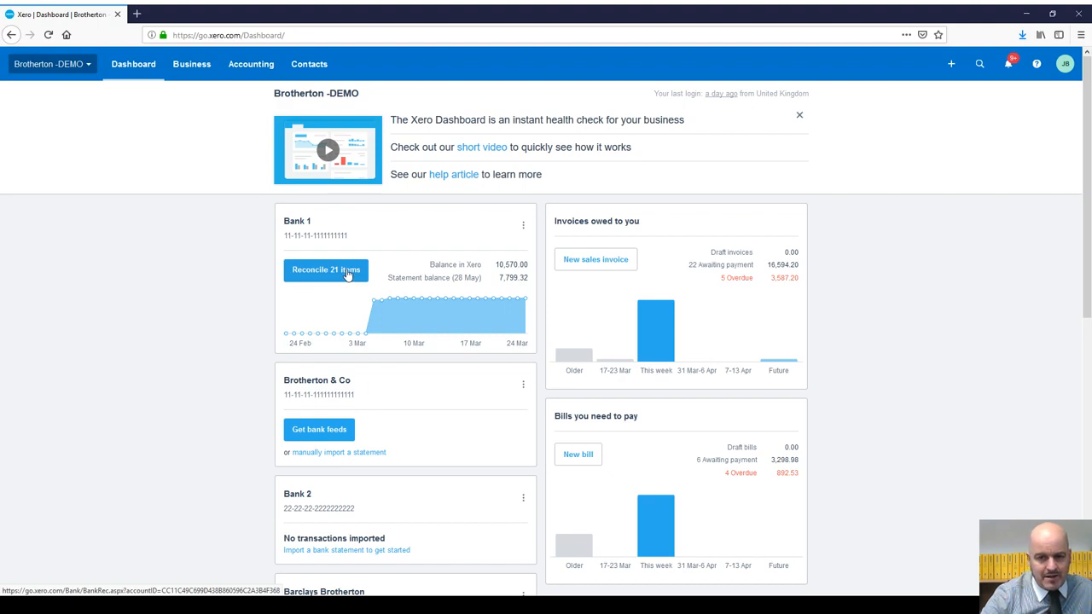
left_click(333, 269)
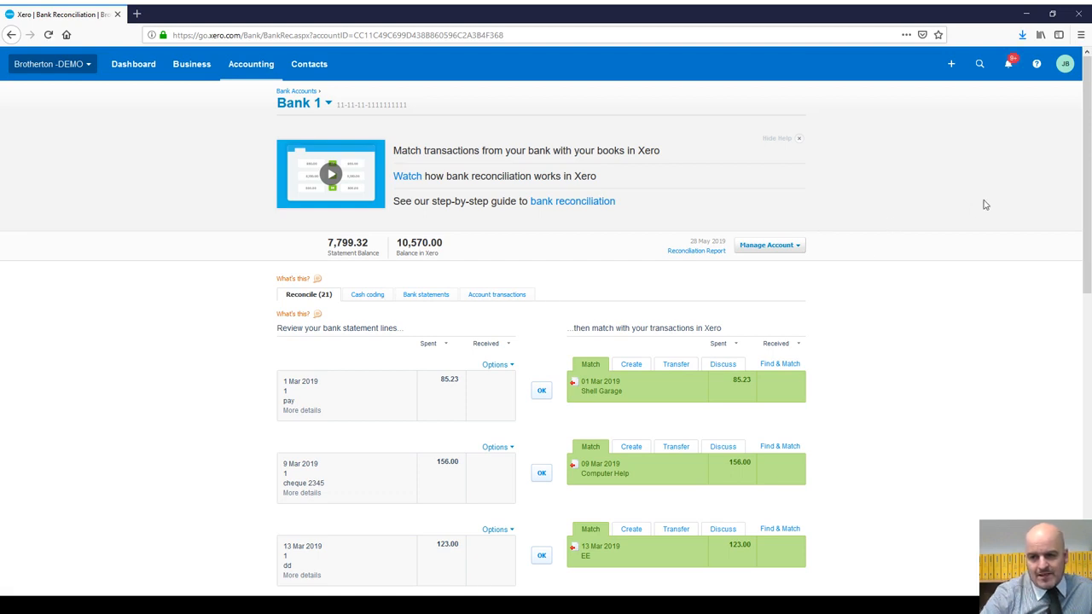
scroll(982, 206, "down", 6)
scroll(970, 205, "up", 5)
scroll(970, 208, "up", 1)
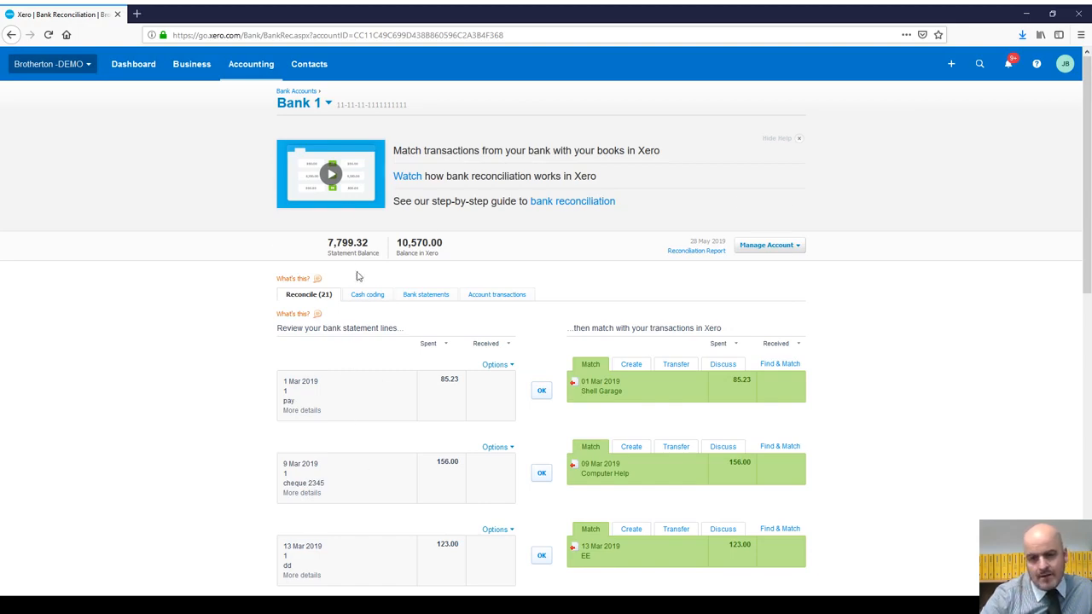
scroll(357, 265, "down", 3)
scroll(358, 290, "down", 1)
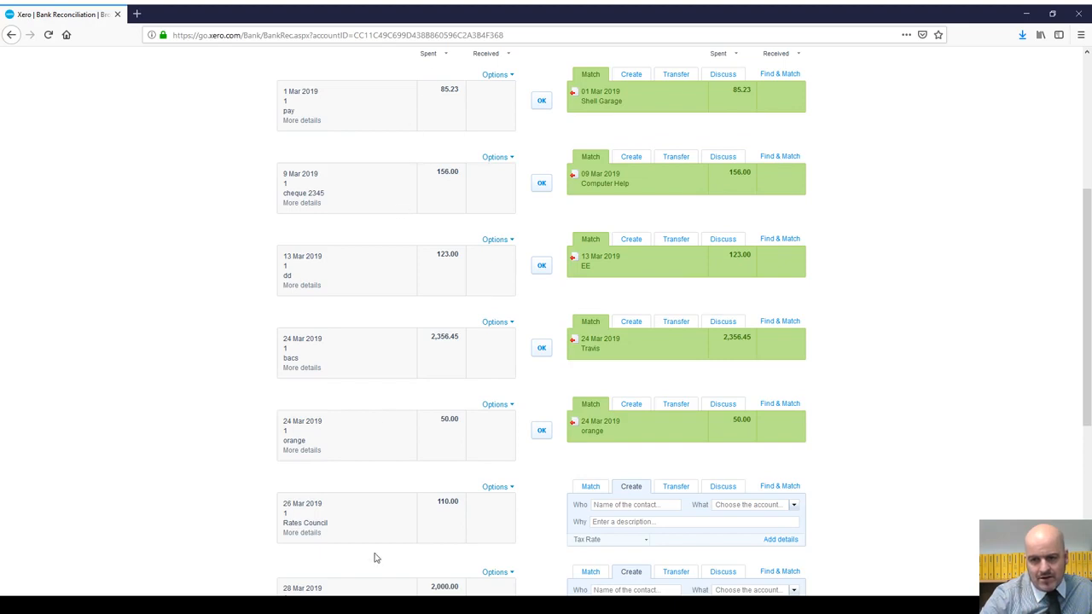
scroll(395, 244, "up", 4)
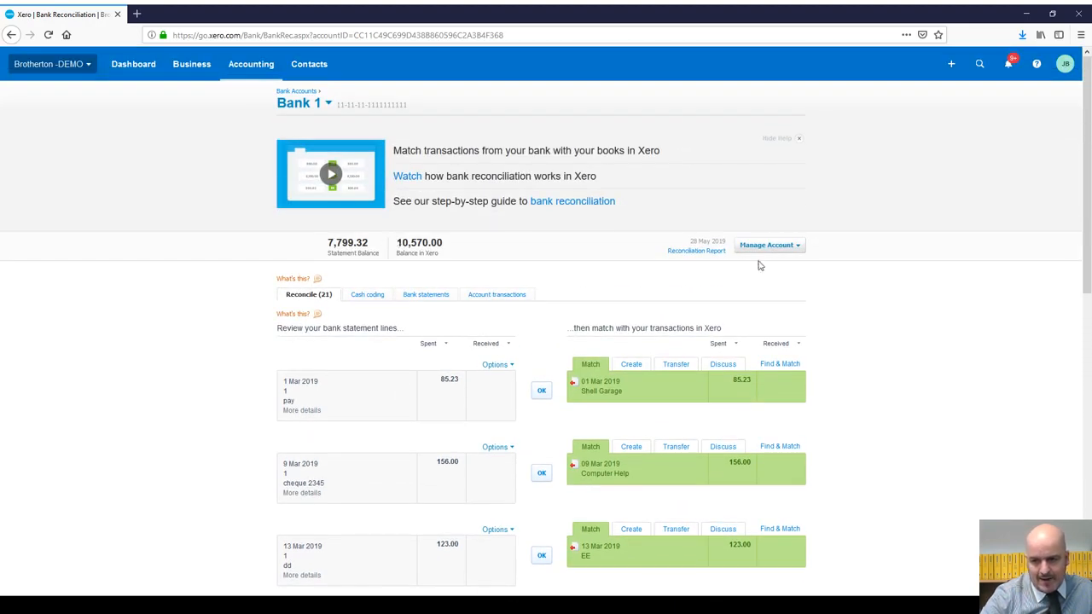
scroll(742, 448, "down", 5)
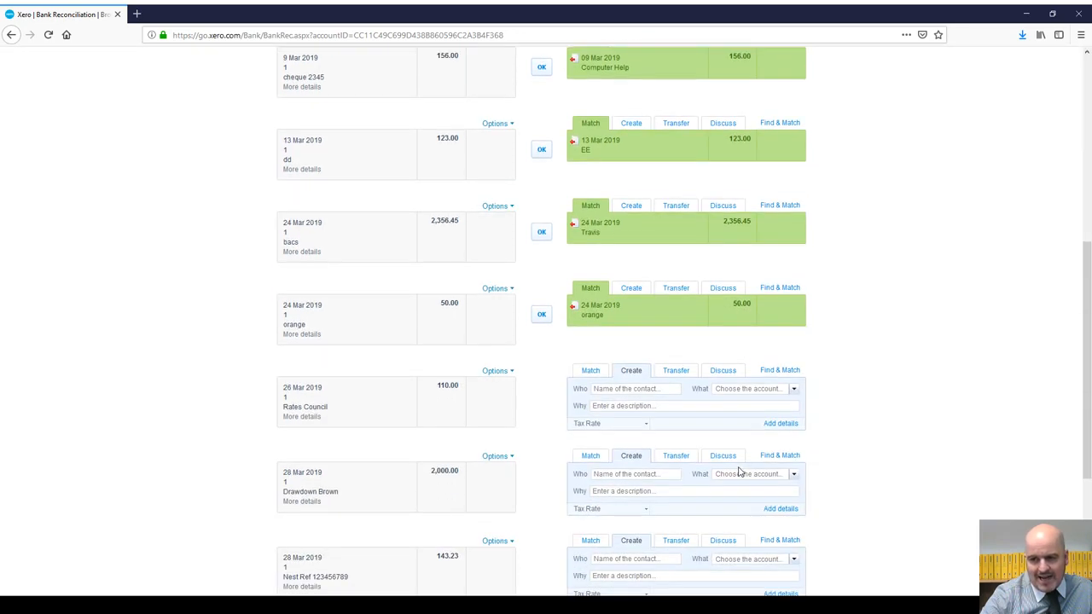
scroll(717, 273, "up", 5)
scroll(717, 256, "down", 4)
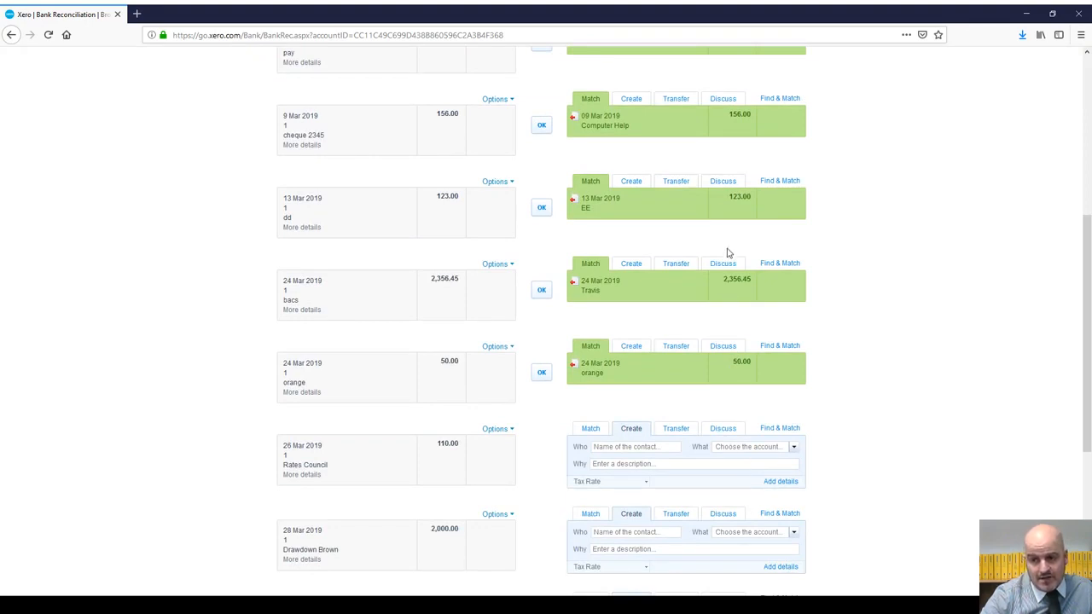
scroll(727, 250, "up", 3)
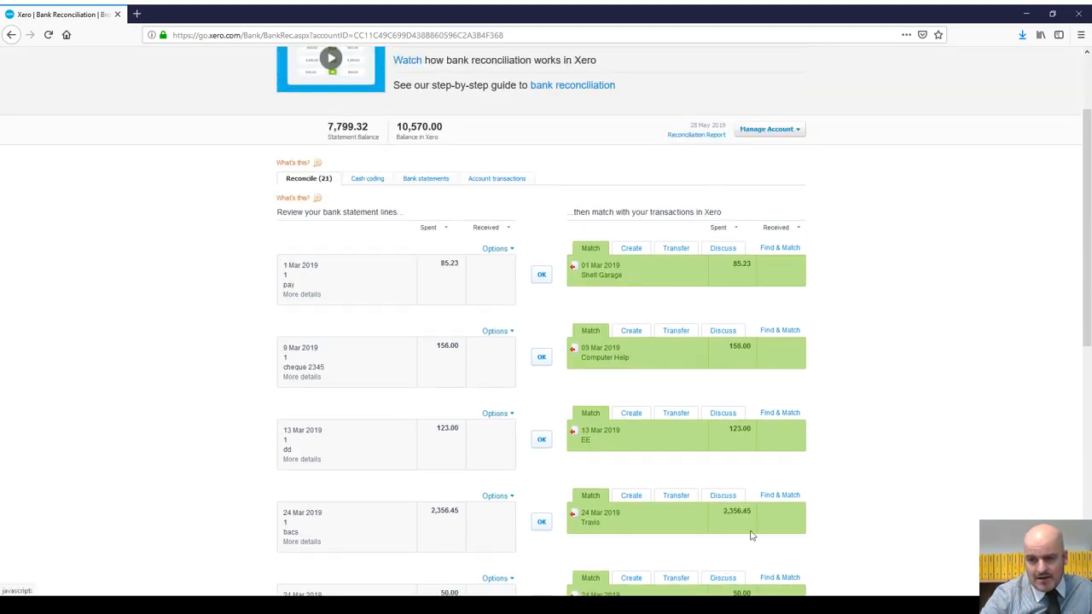
scroll(751, 536, "down", 3)
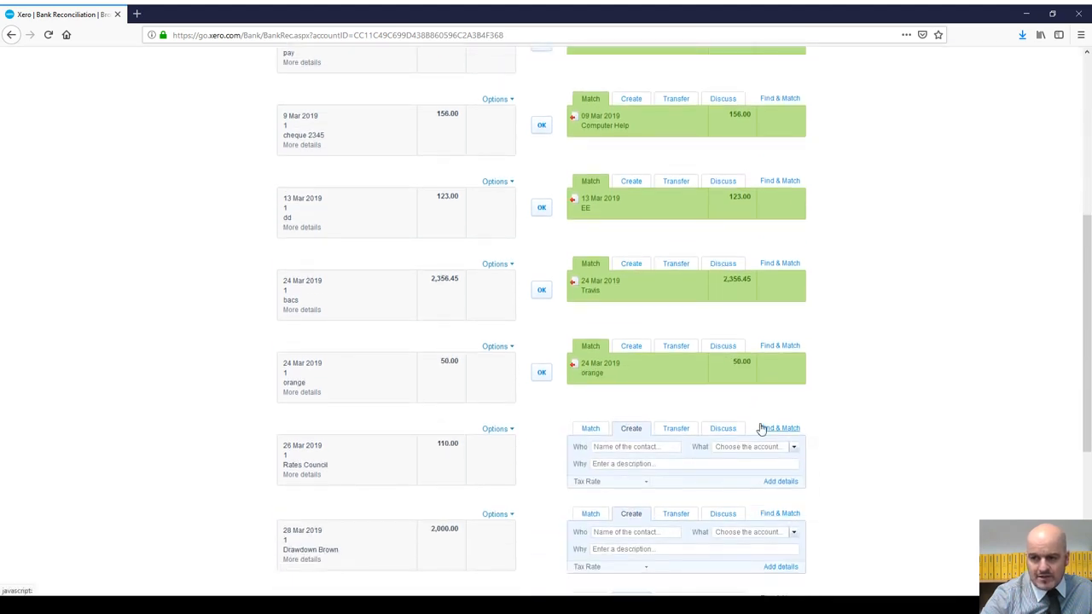
scroll(760, 427, "up", 3)
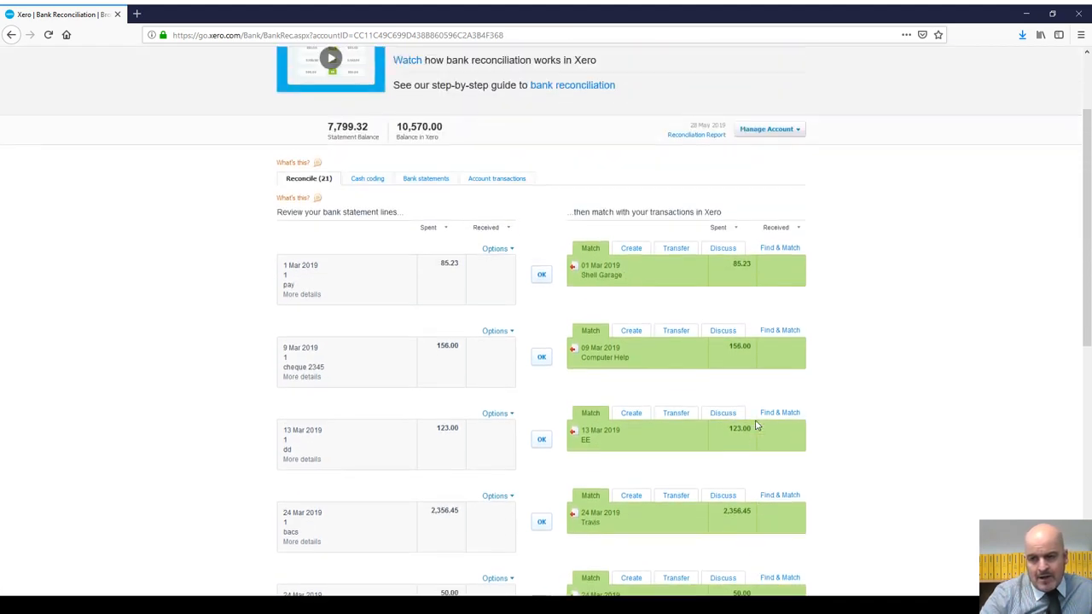
scroll(641, 331, "down", 4)
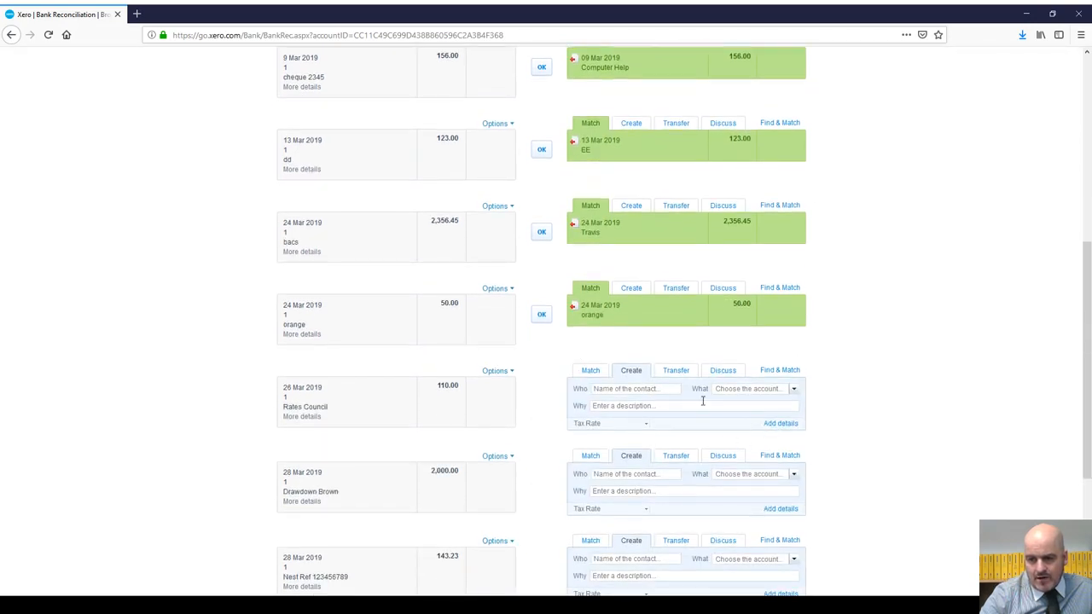
scroll(681, 231, "up", 3)
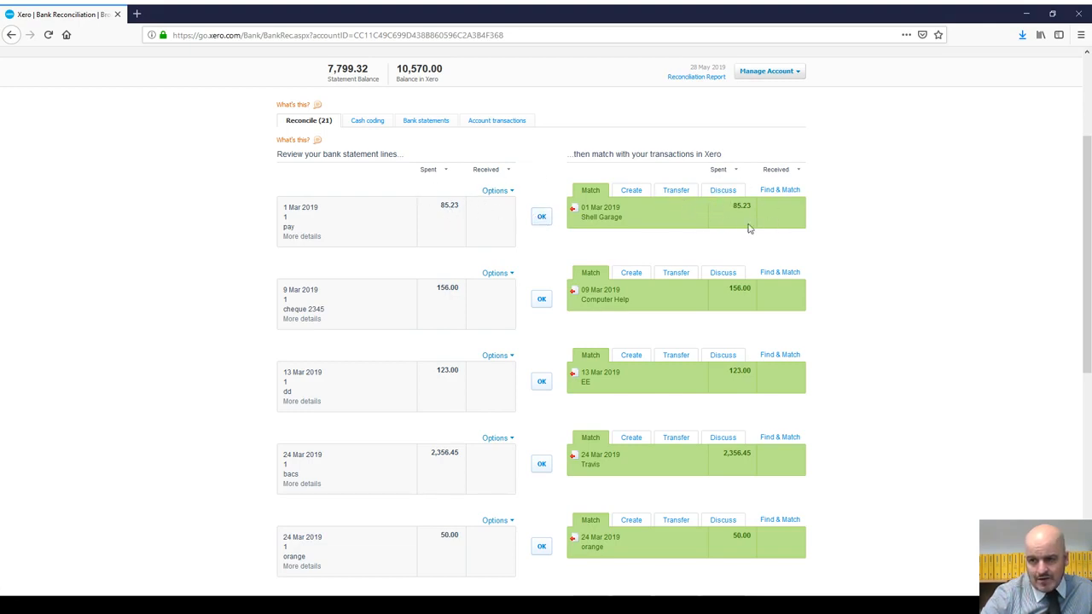
left_click(304, 236)
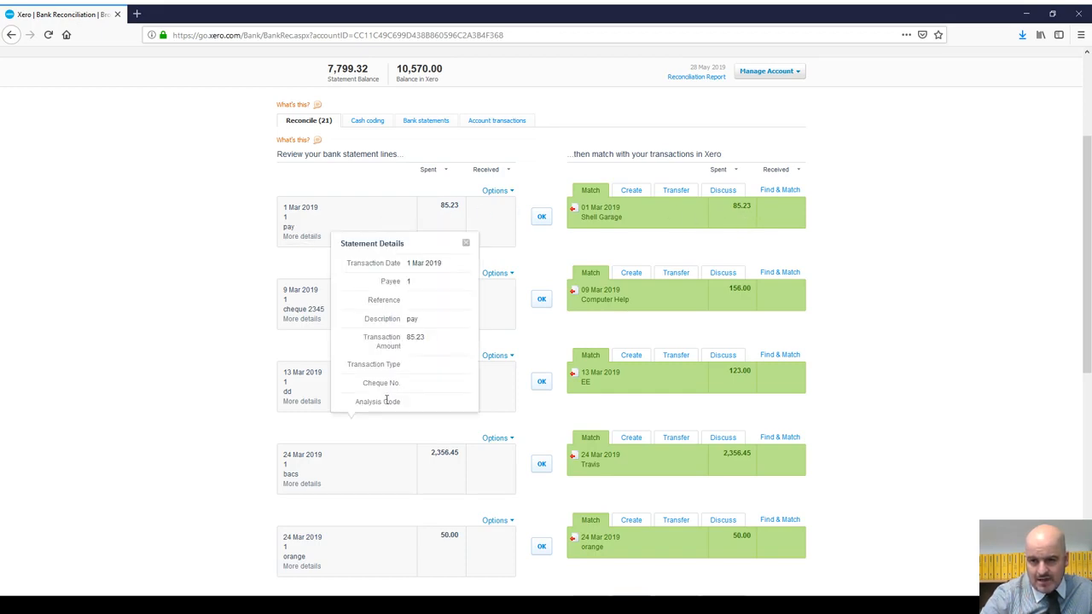
left_click(466, 244)
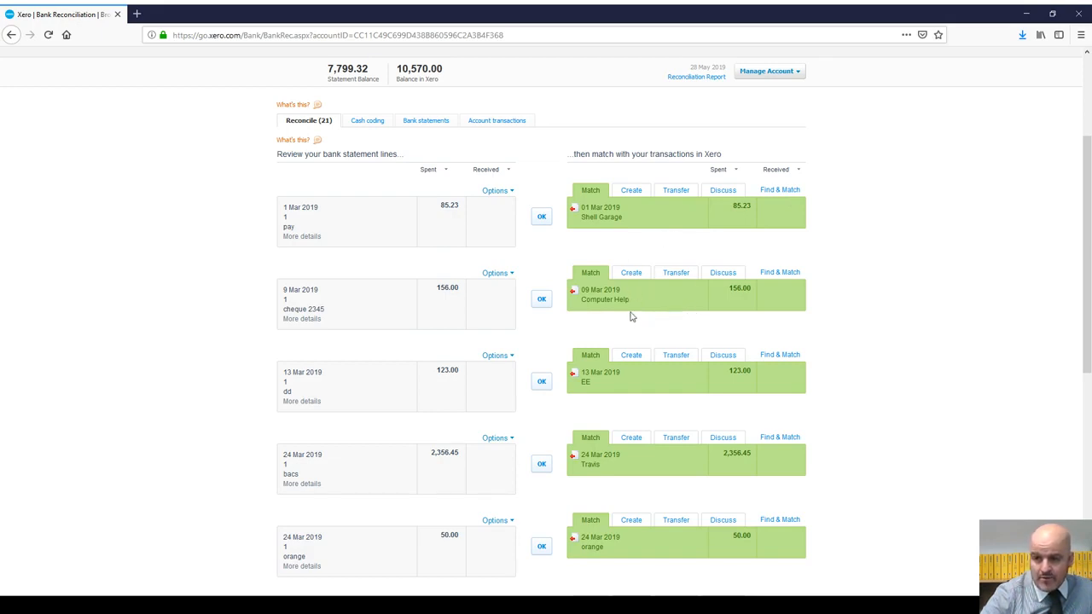
scroll(704, 296, "down", 3)
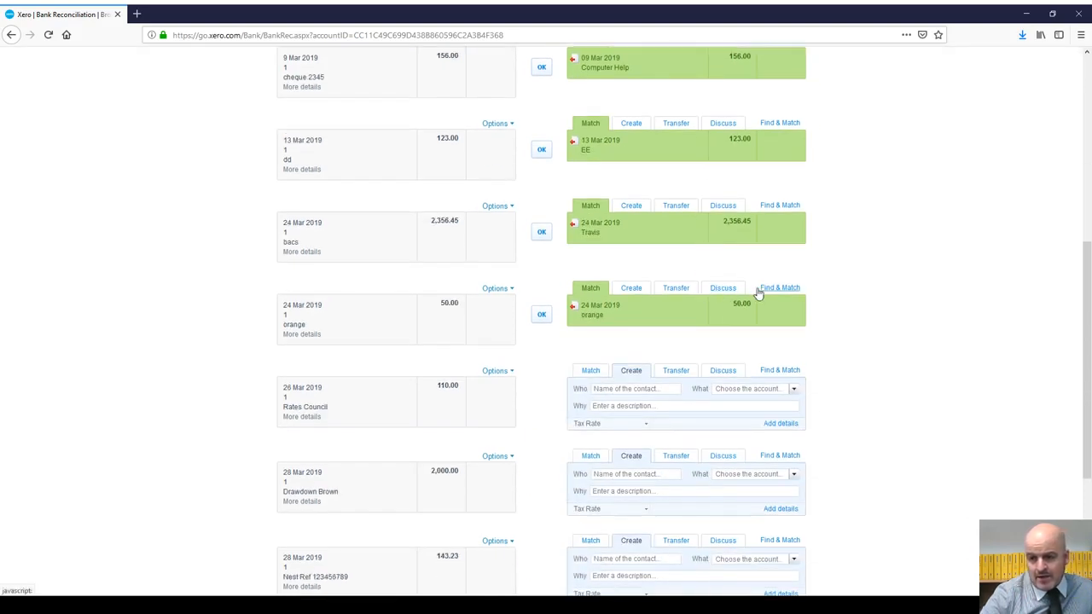
scroll(751, 286, "up", 2)
scroll(705, 281, "up", 2)
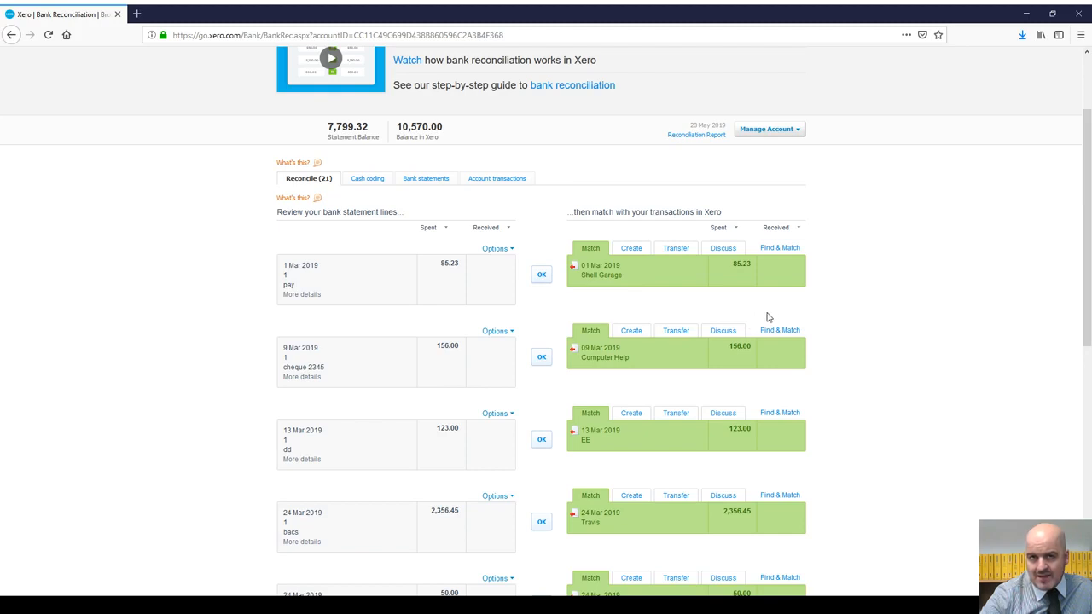
scroll(772, 316, "down", 5)
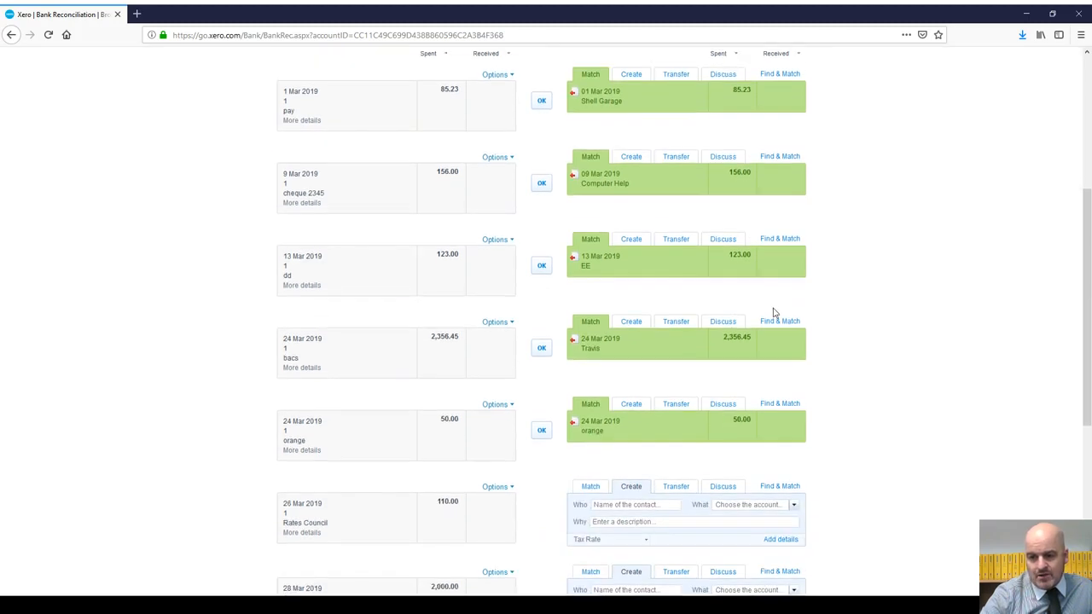
scroll(774, 314, "down", 2)
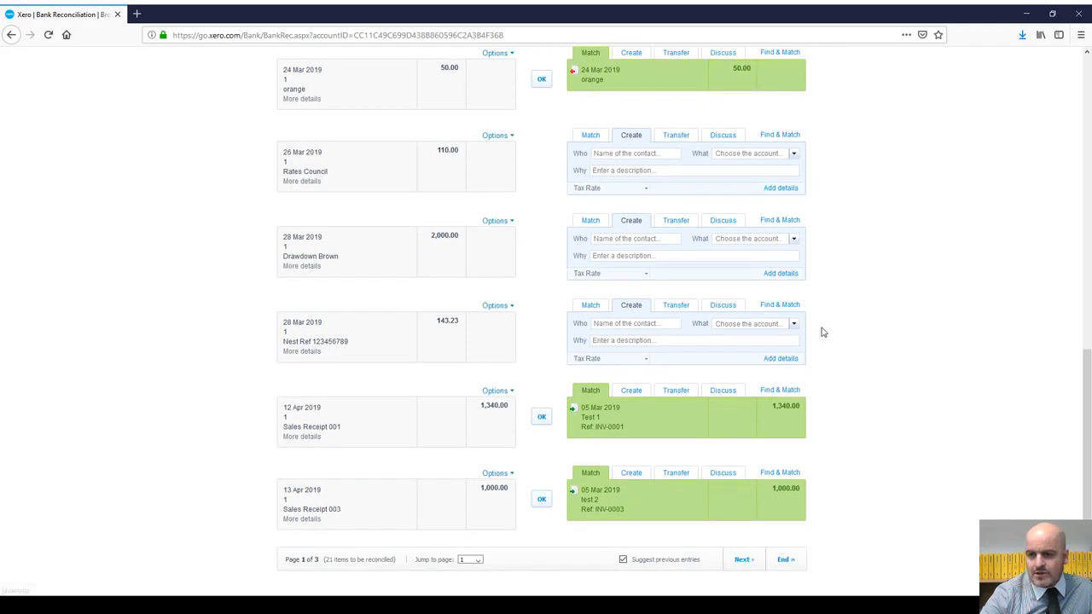
scroll(823, 332, "up", 3)
scroll(823, 332, "down", 2)
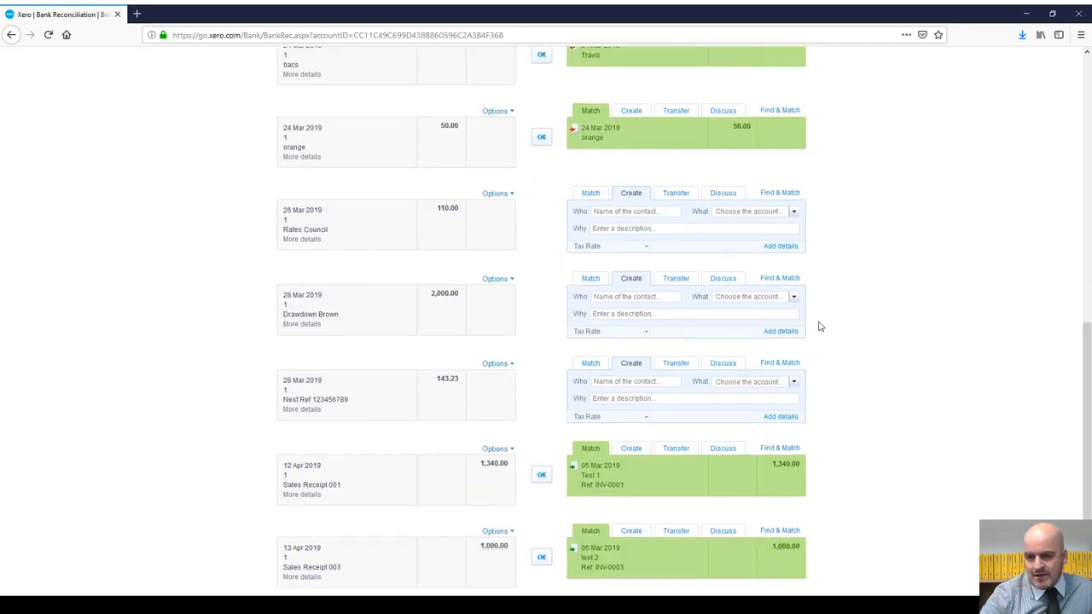
scroll(837, 273, "down", 1)
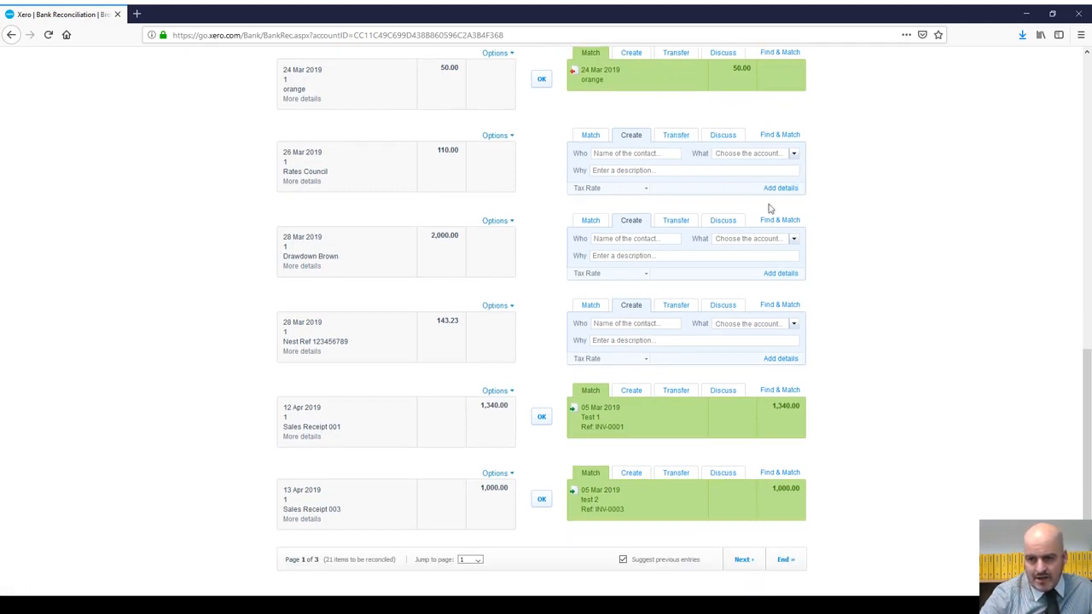
Step: Move to page 2 of Bank 1's statement lines and look through them
left_click(470, 536)
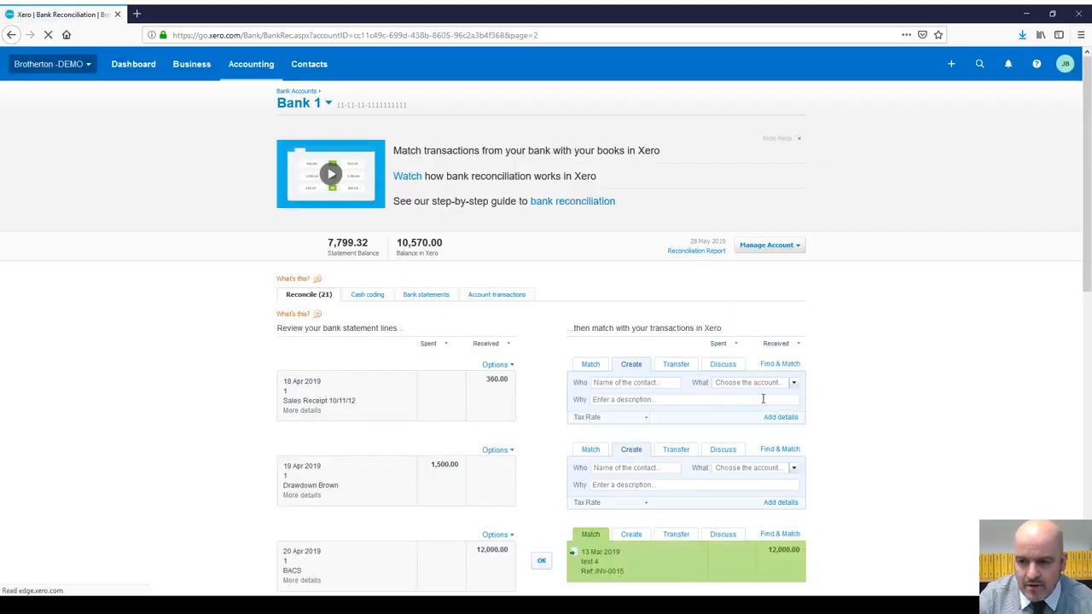
scroll(519, 512, "down", 7)
scroll(512, 529, "down", 1)
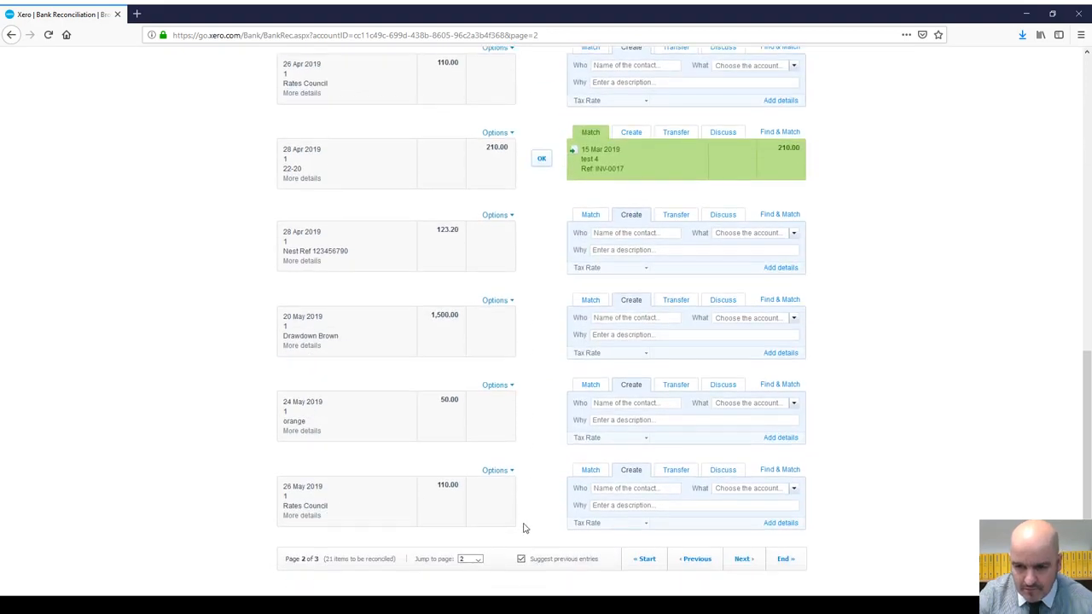
left_click(475, 533)
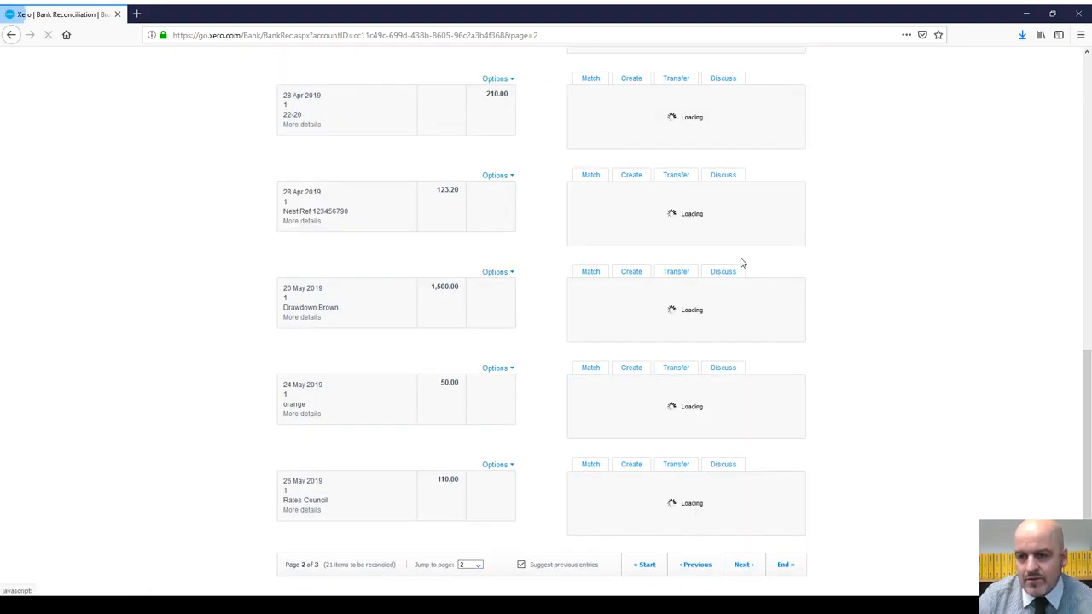
scroll(544, 146, "up", 4)
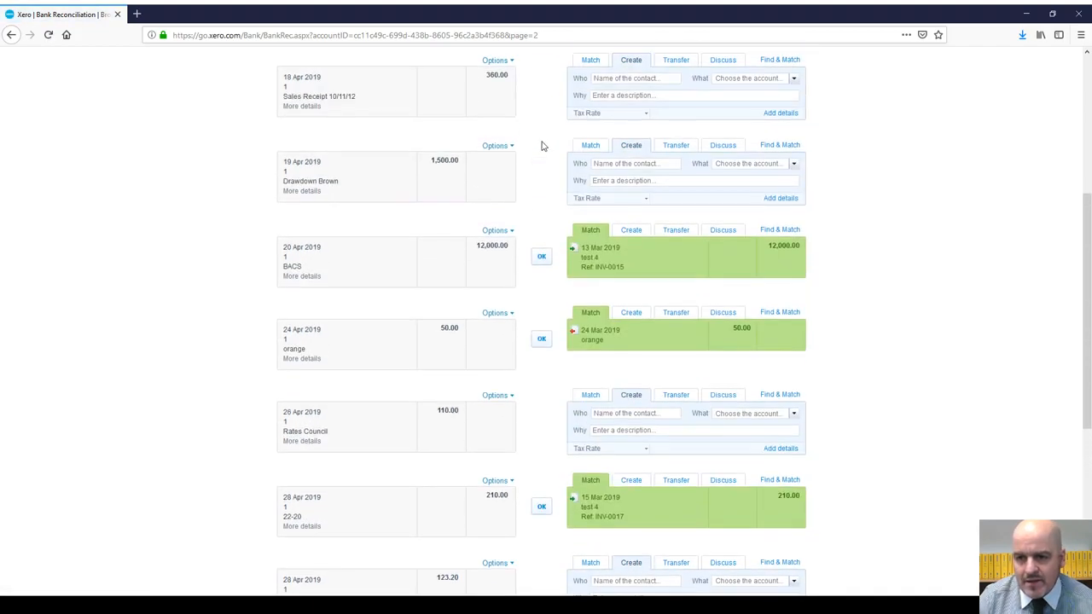
scroll(512, 107, "up", 4)
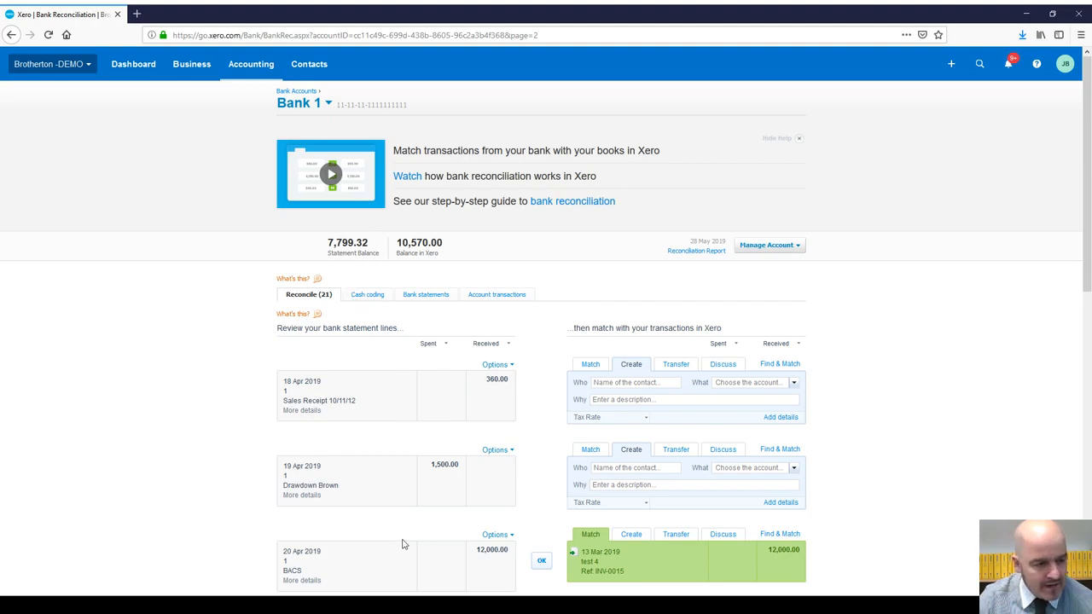
scroll(388, 366, "down", 3)
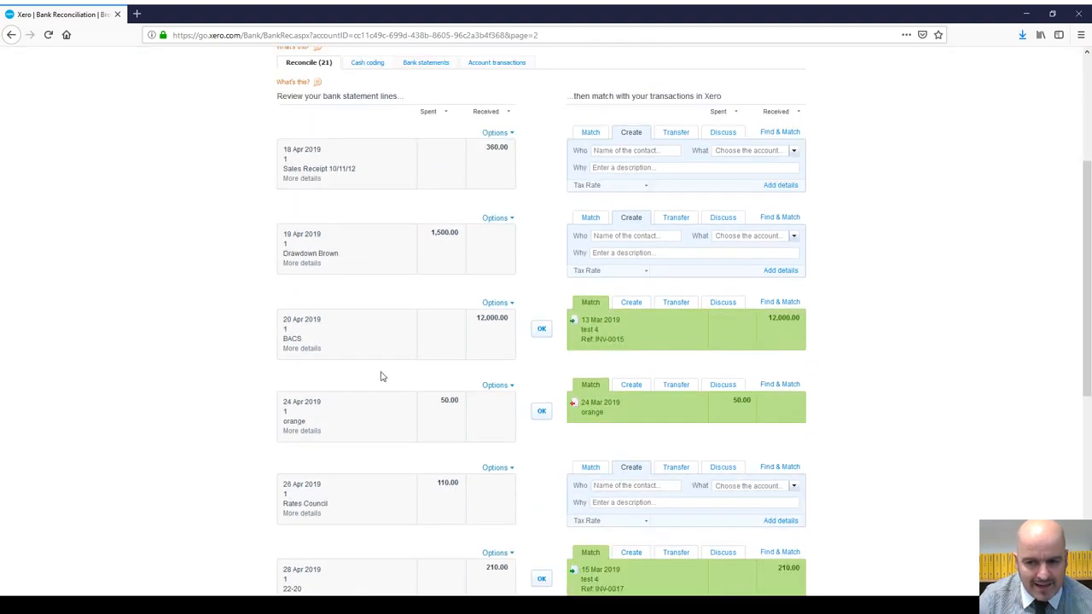
scroll(406, 312, "down", 2)
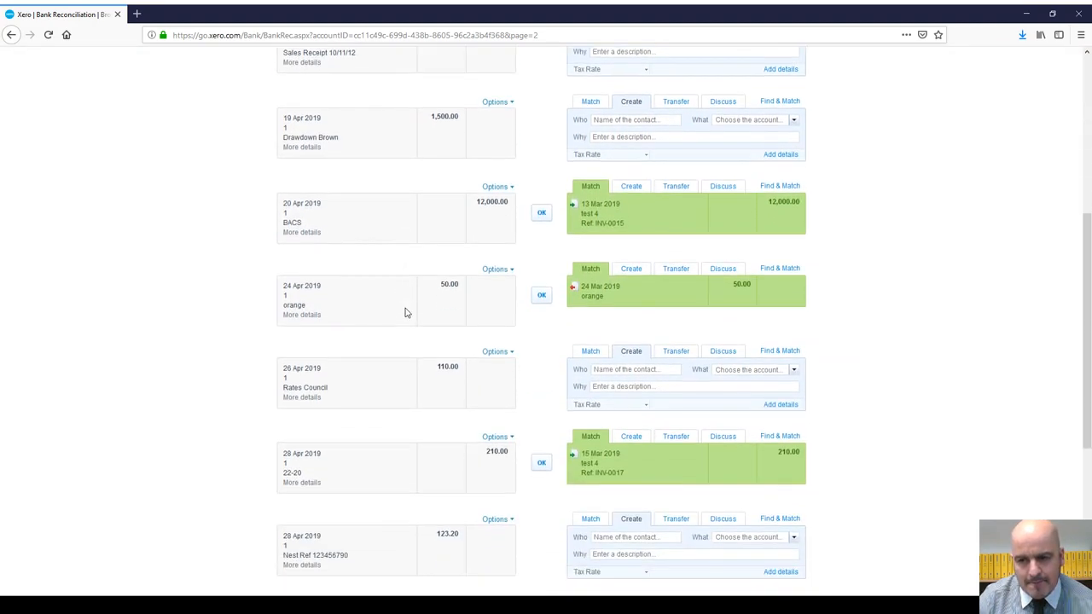
scroll(414, 309, "up", 3)
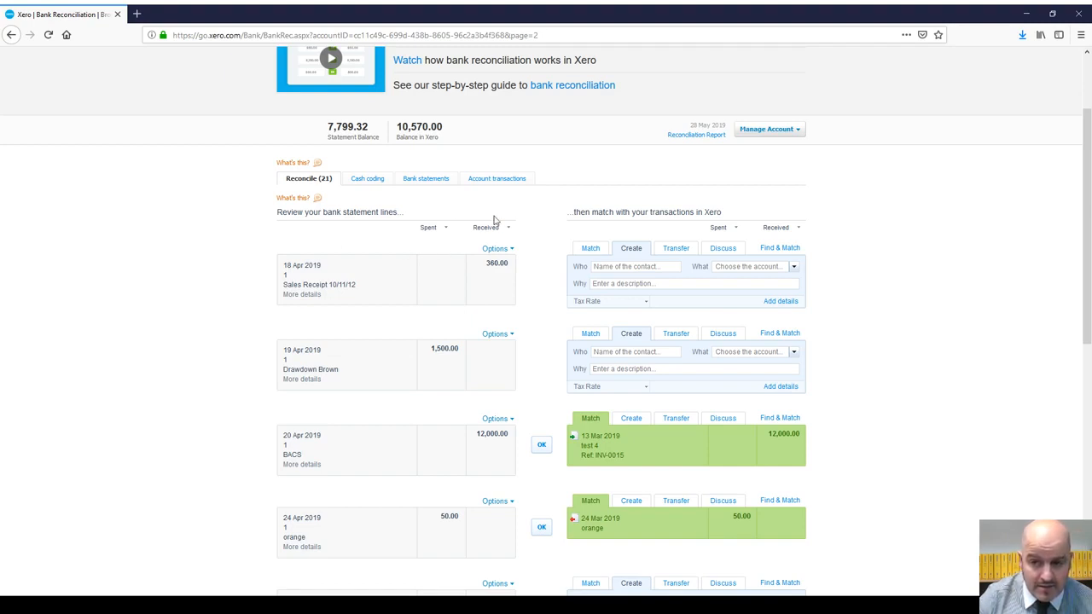
scroll(457, 213, "down", 3)
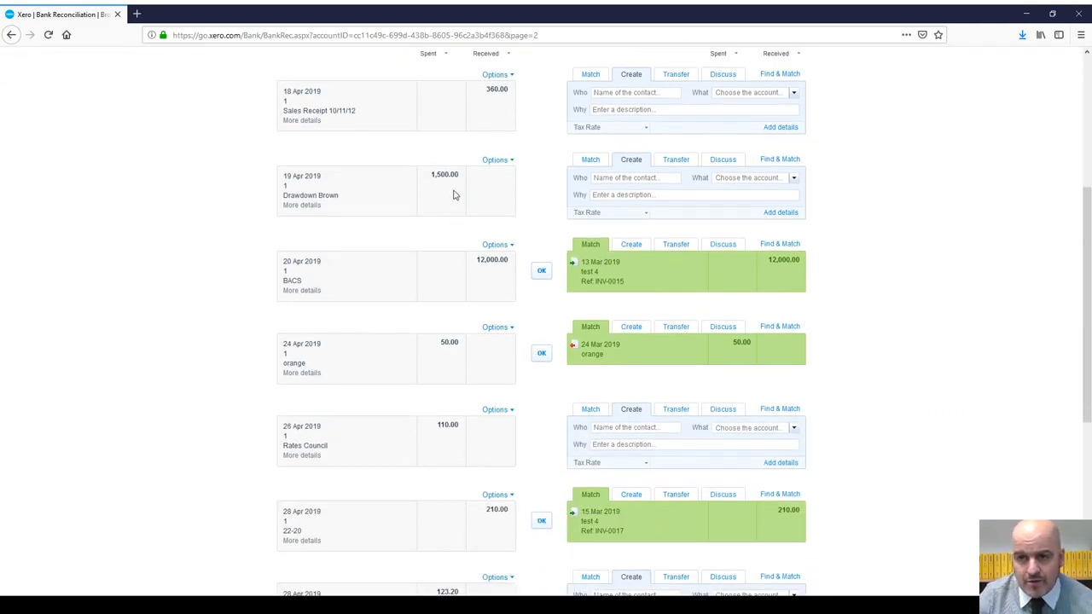
scroll(454, 195, "up", 2)
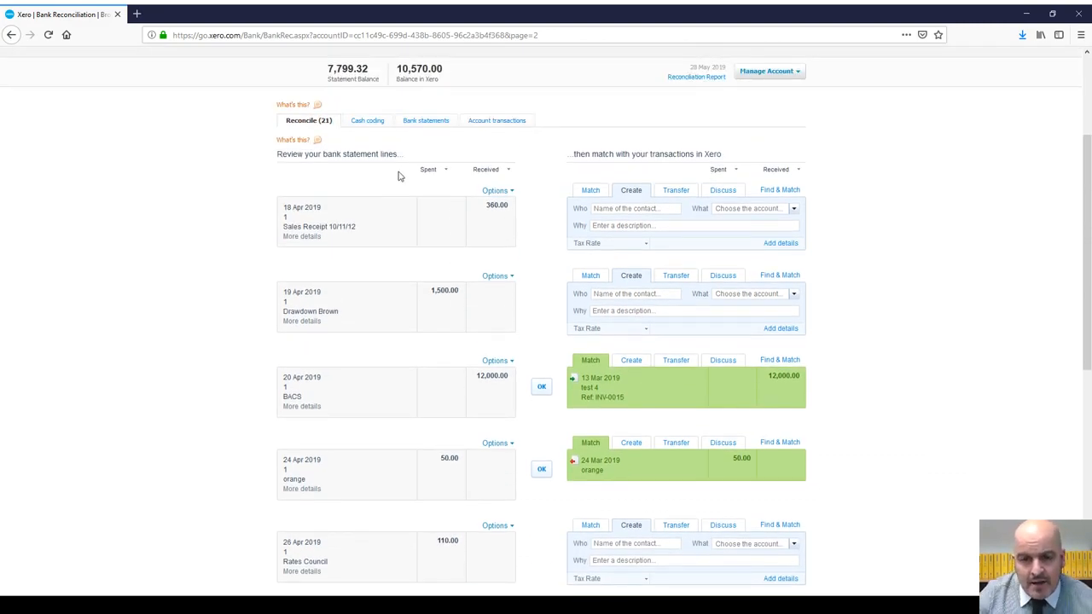
scroll(418, 153, "down", 1)
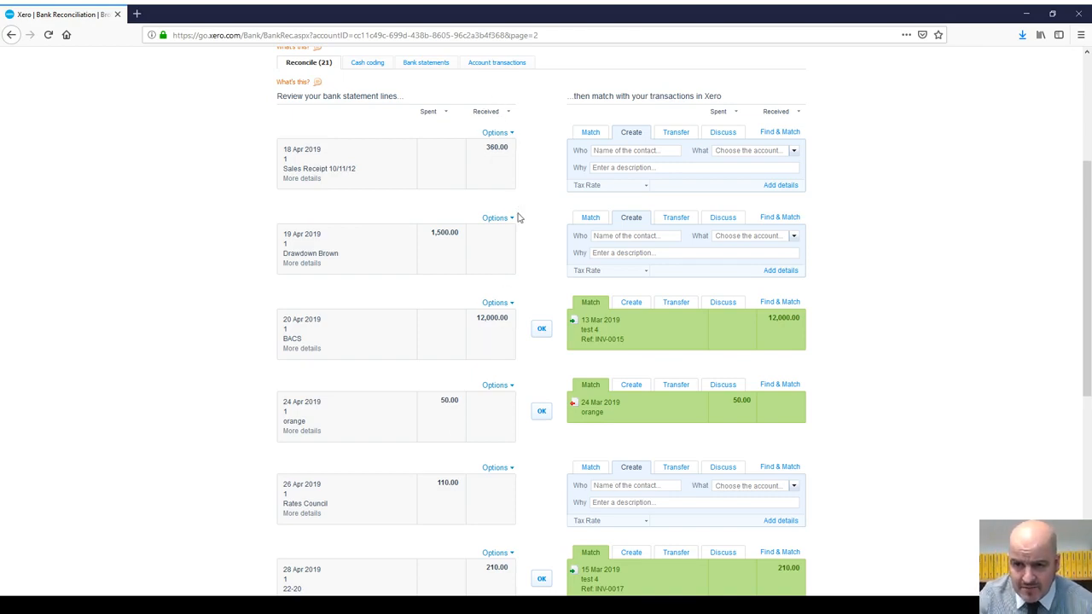
scroll(455, 179, "up", 2)
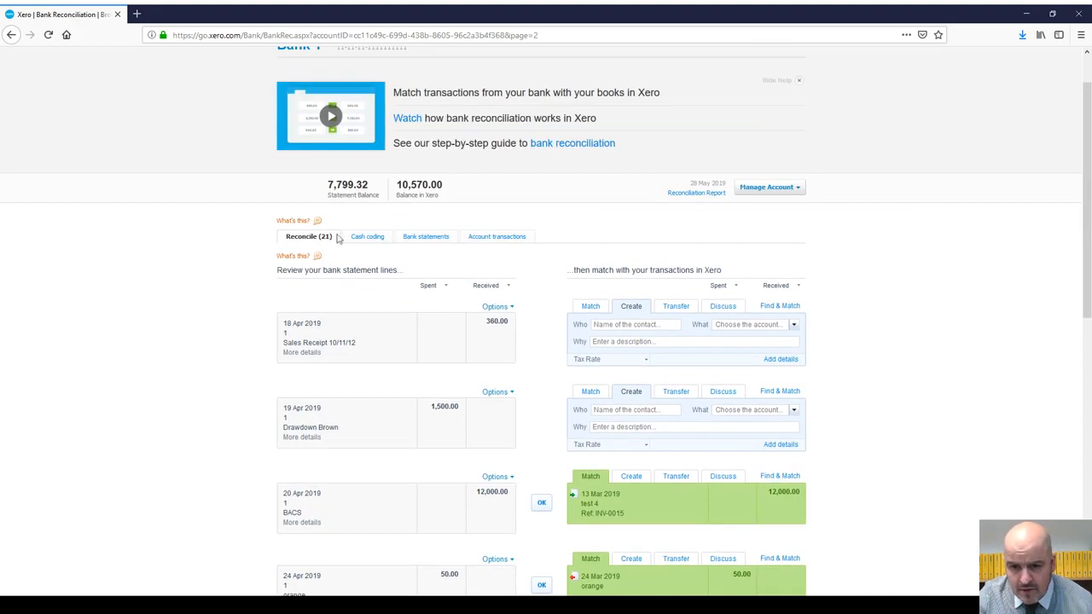
Step: Check the 18 Apr line's statement details, then jump back to page 1
left_click(313, 352)
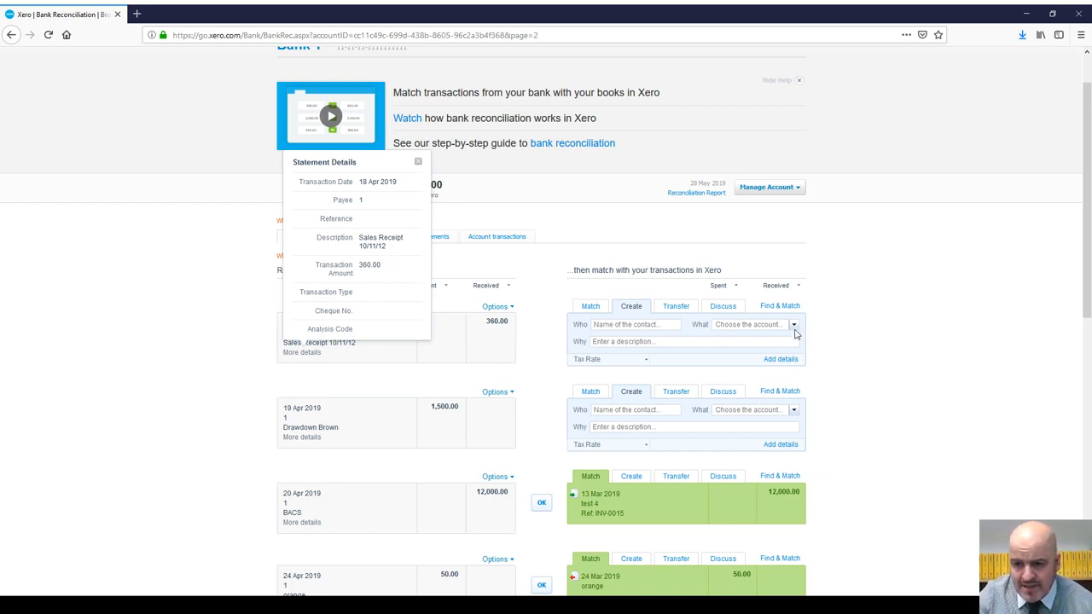
scroll(729, 323, "up", 1)
scroll(700, 339, "down", 1)
scroll(686, 344, "down", 7)
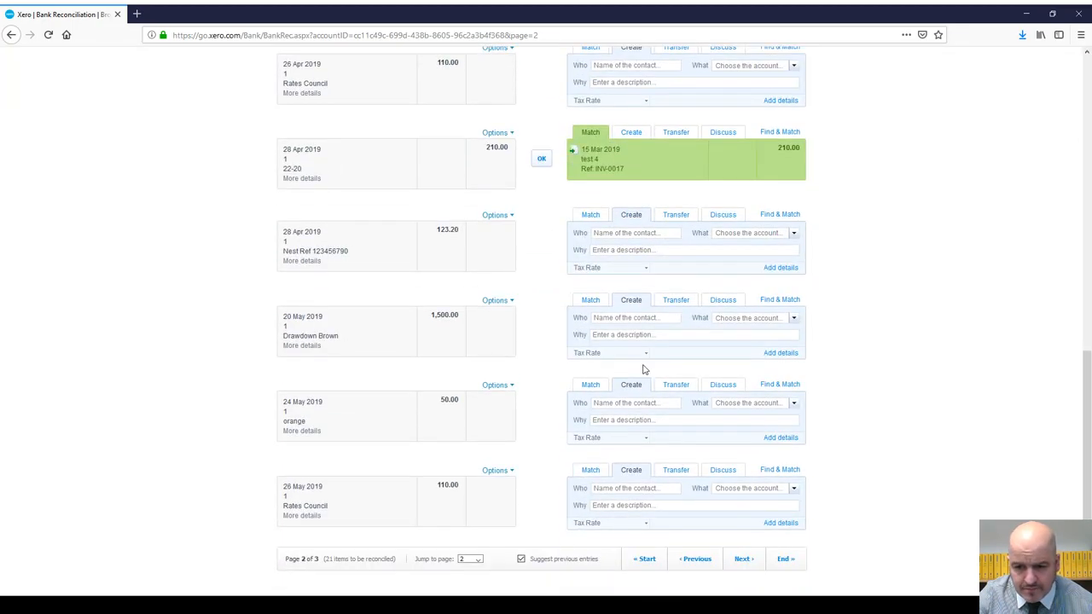
left_click(477, 561)
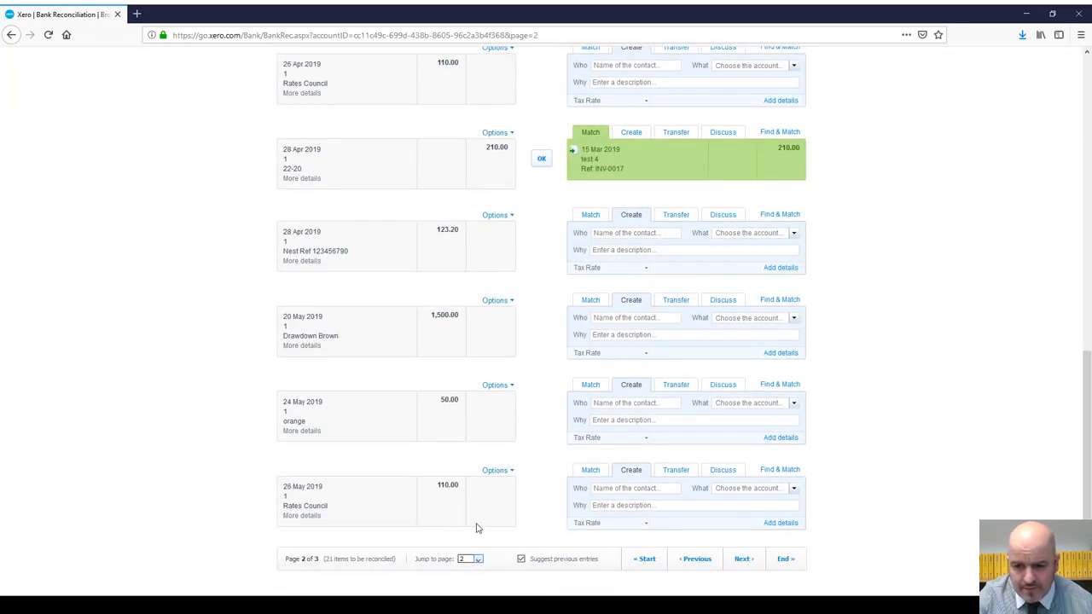
left_click(479, 529)
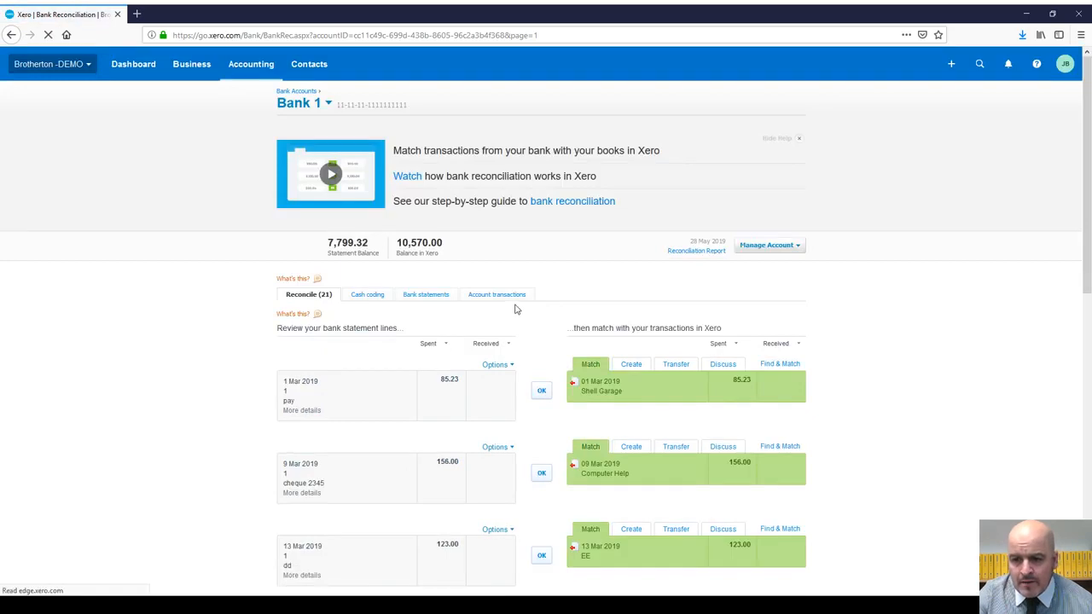
scroll(511, 316, "down", 3)
scroll(438, 237, "up", 3)
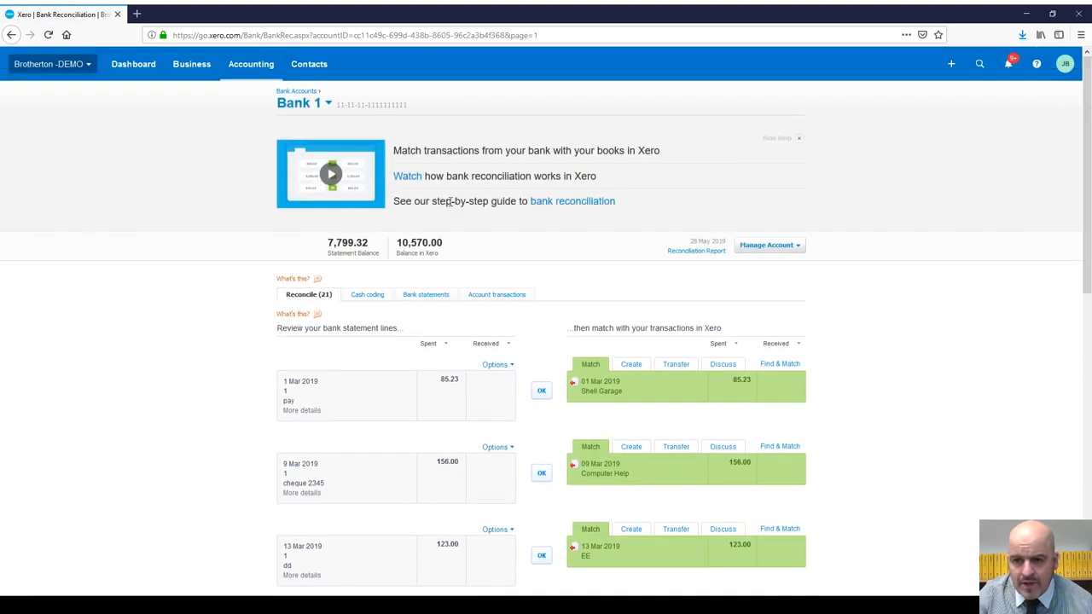
scroll(507, 430, "down", 6)
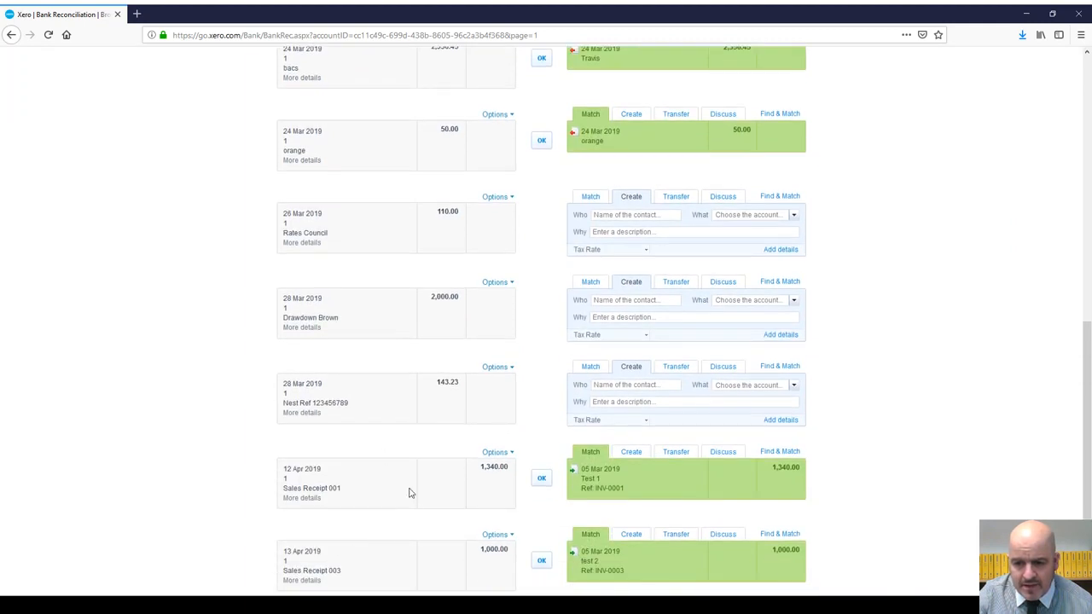
left_click(303, 500)
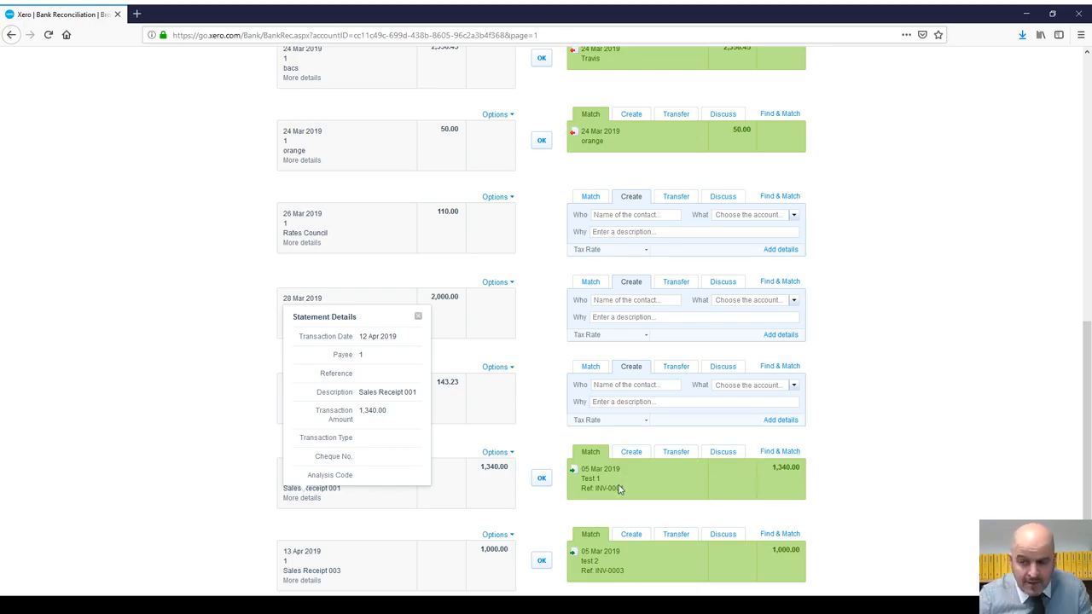
left_click(418, 317)
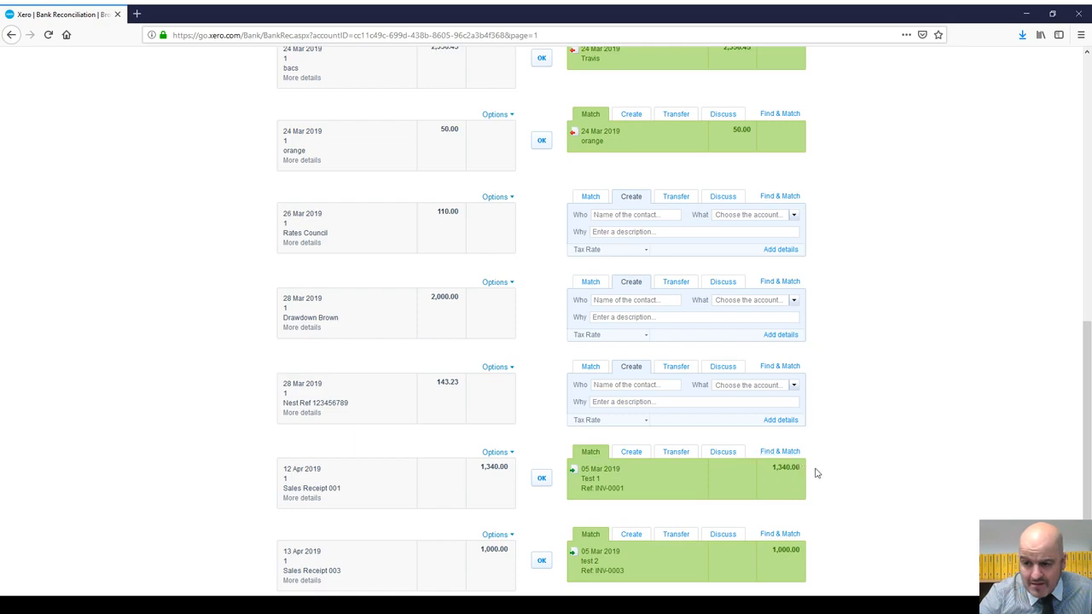
Step: Reconcile the 12 Apr 1,340.00 and 13 Apr Sales Receipt 003 lines, then check 18 Apr details
left_click(541, 480)
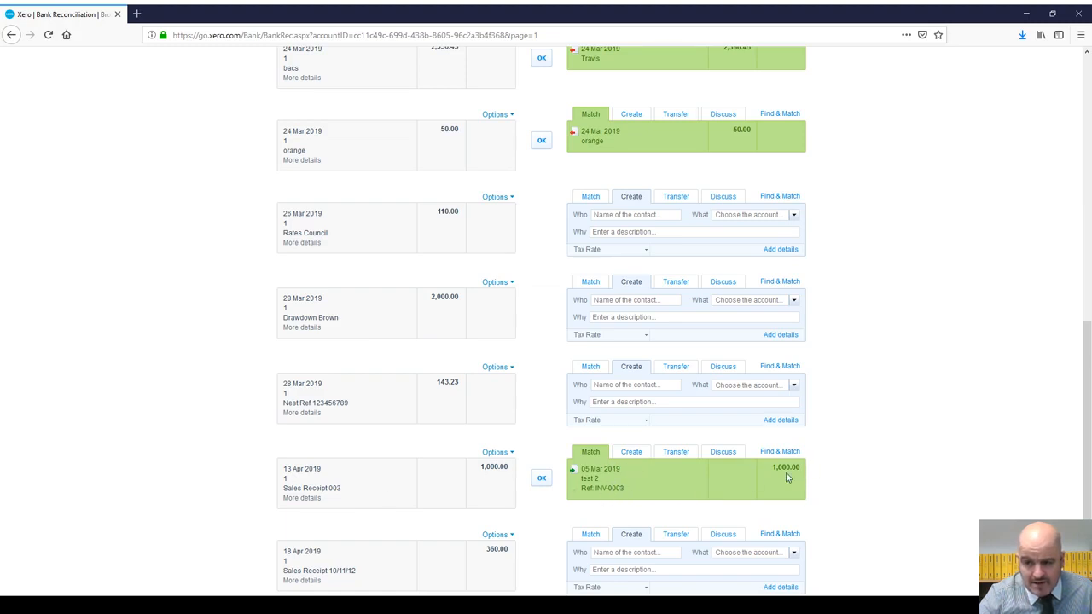
left_click(541, 479)
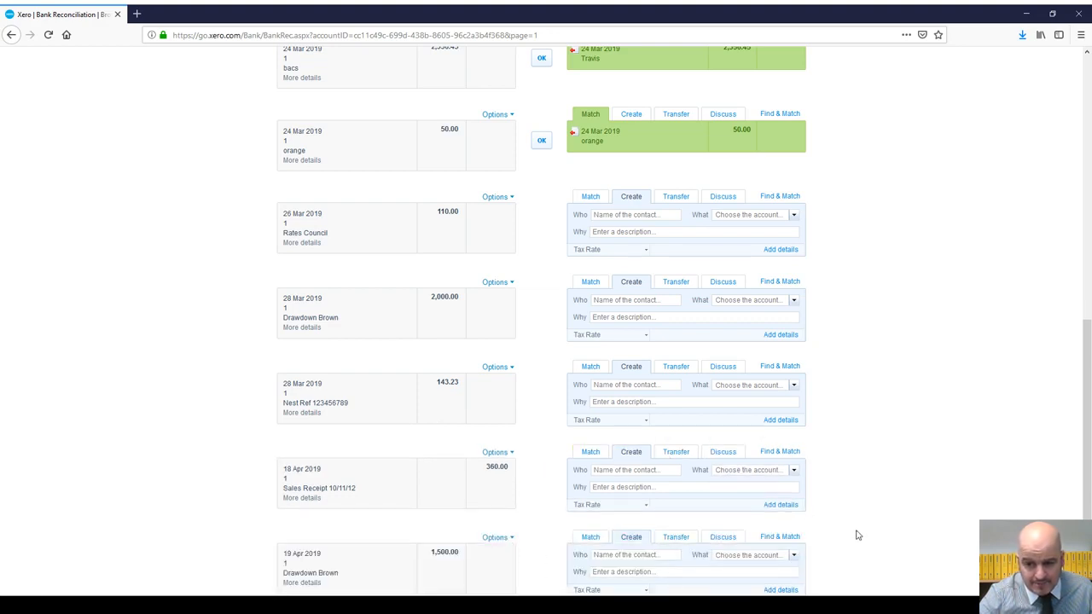
left_click(303, 499)
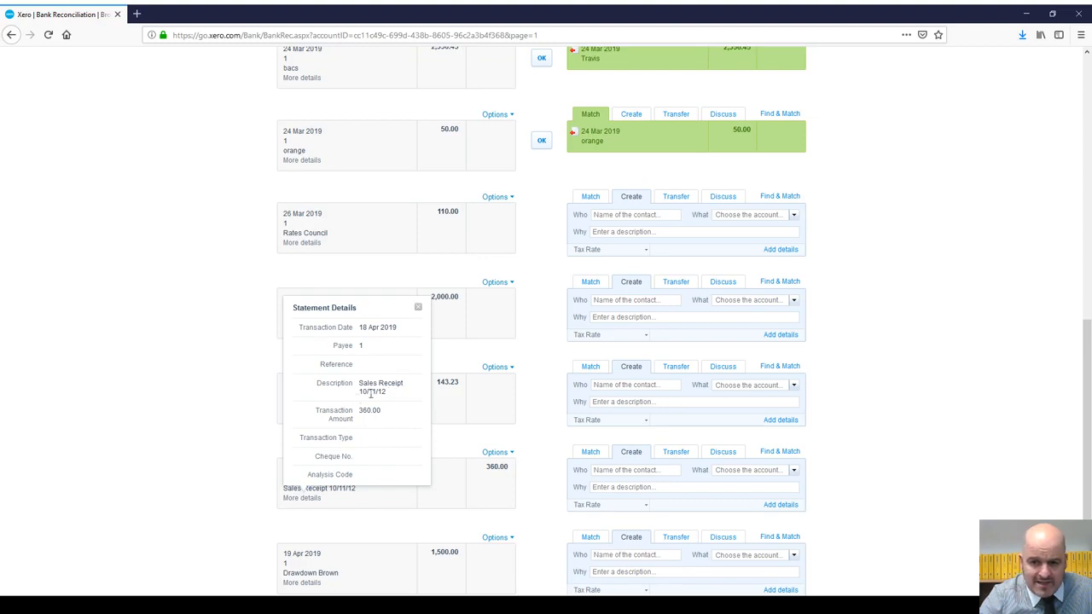
left_click(419, 308)
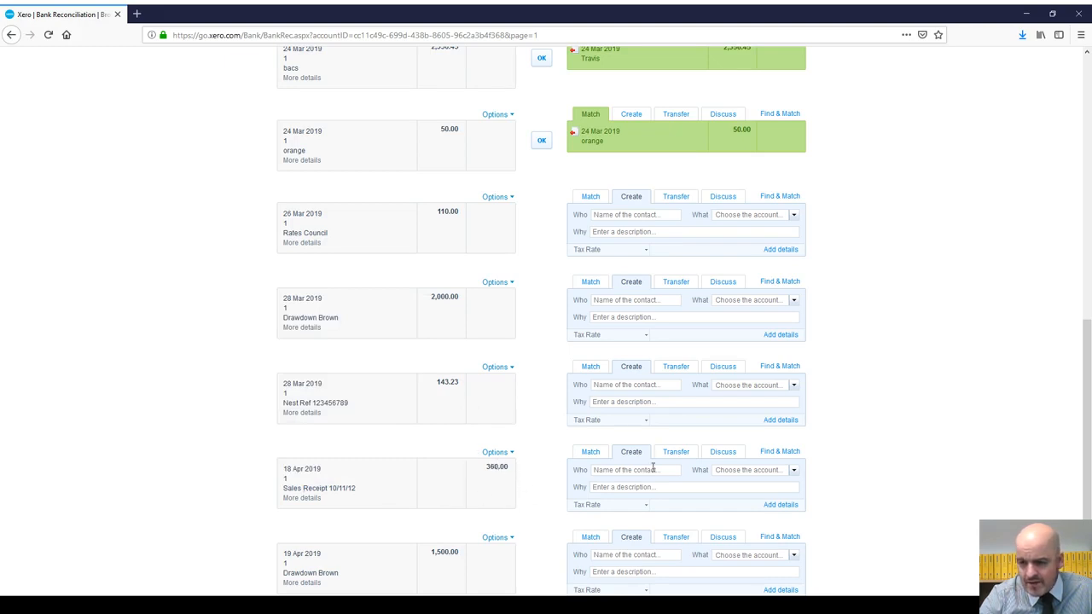
Step: Run Find & Match on the 18 Apr line, searching names 'Test 1' and 'test 2', then clear the search
left_click(780, 452)
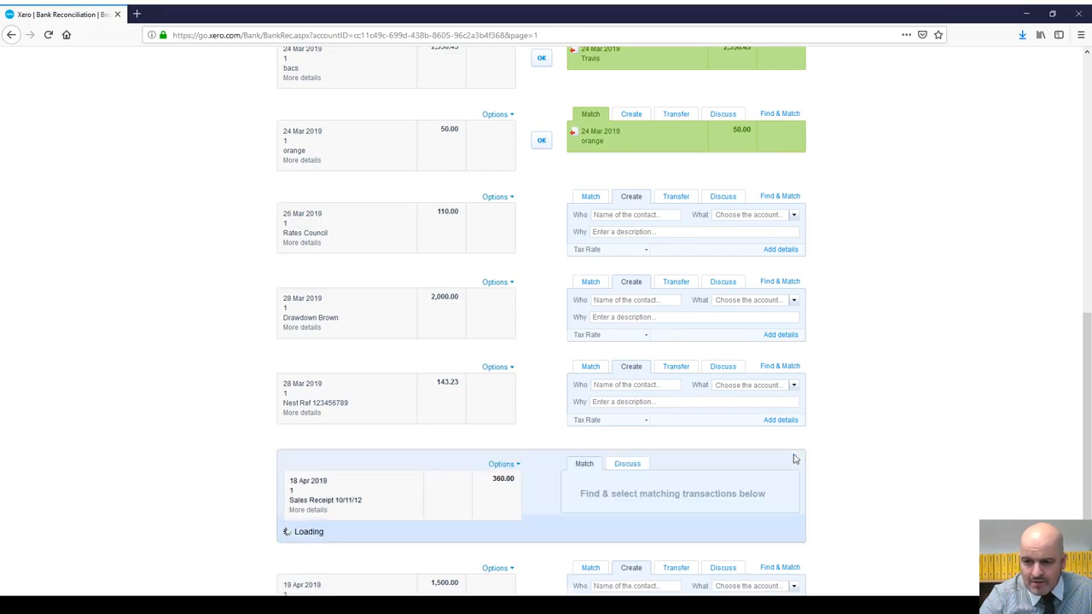
scroll(822, 474, "down", 2)
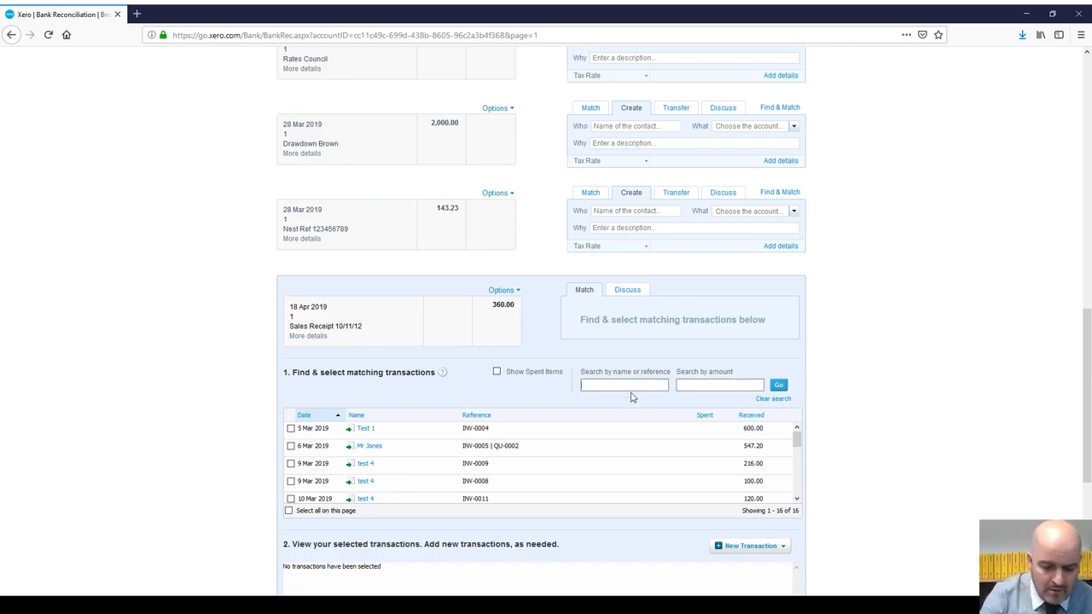
key("Return")
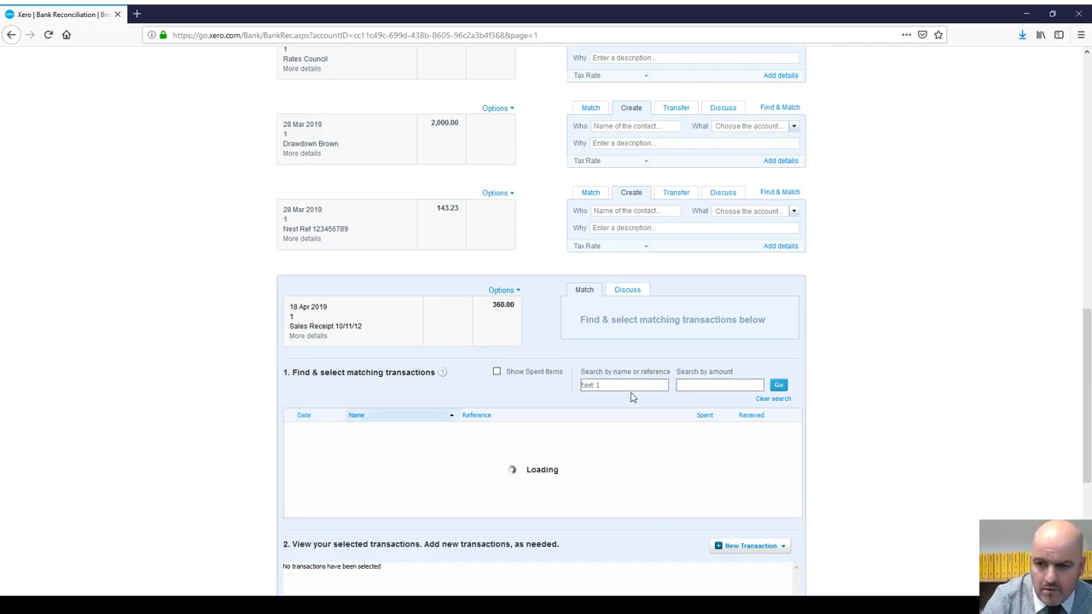
left_click_drag(609, 387, 559, 392)
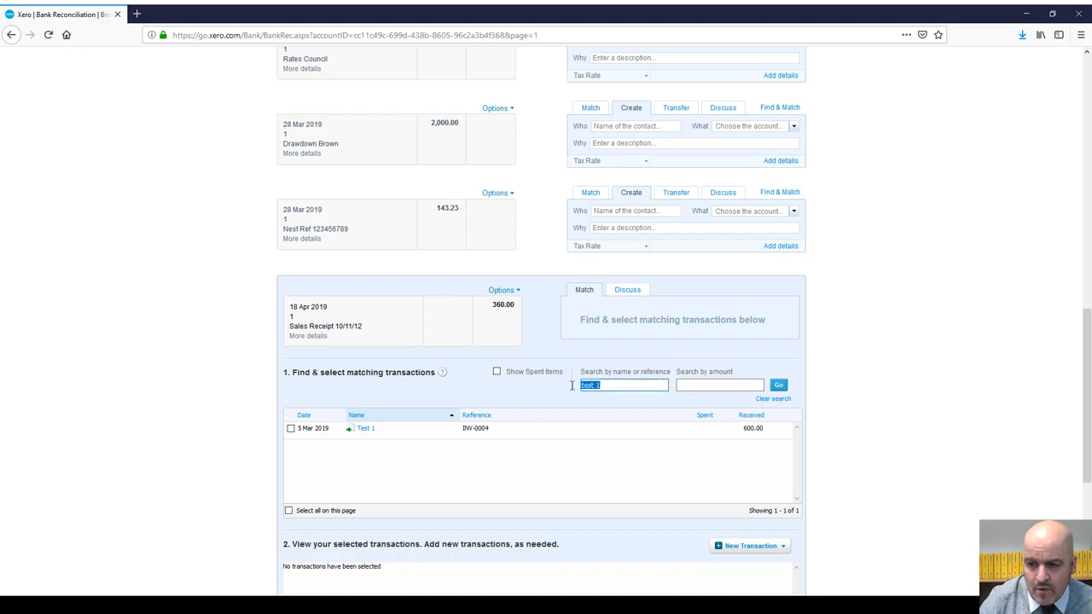
type("t")
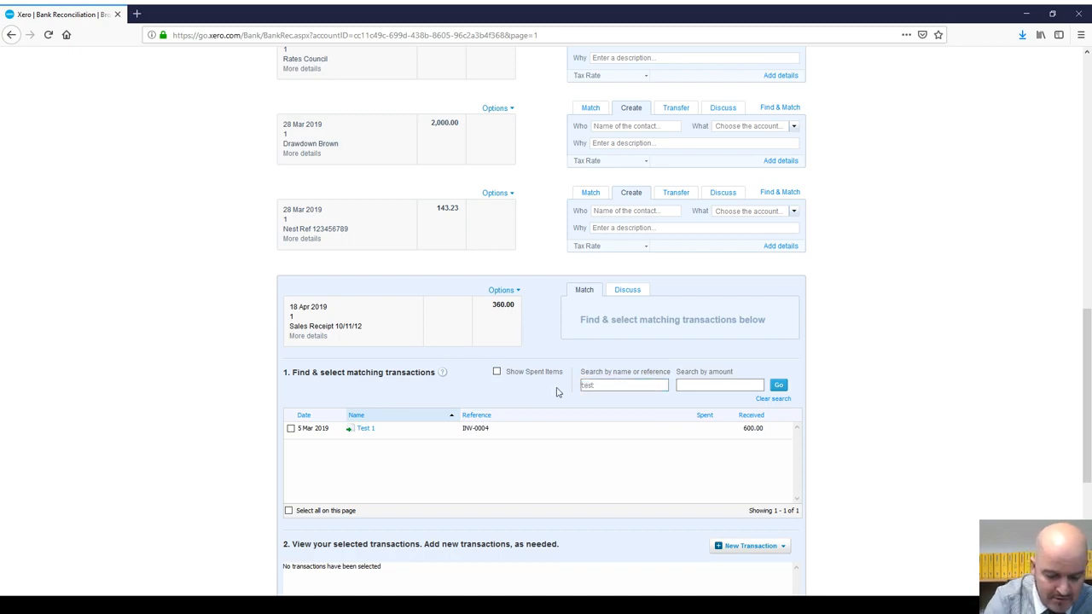
key("Return")
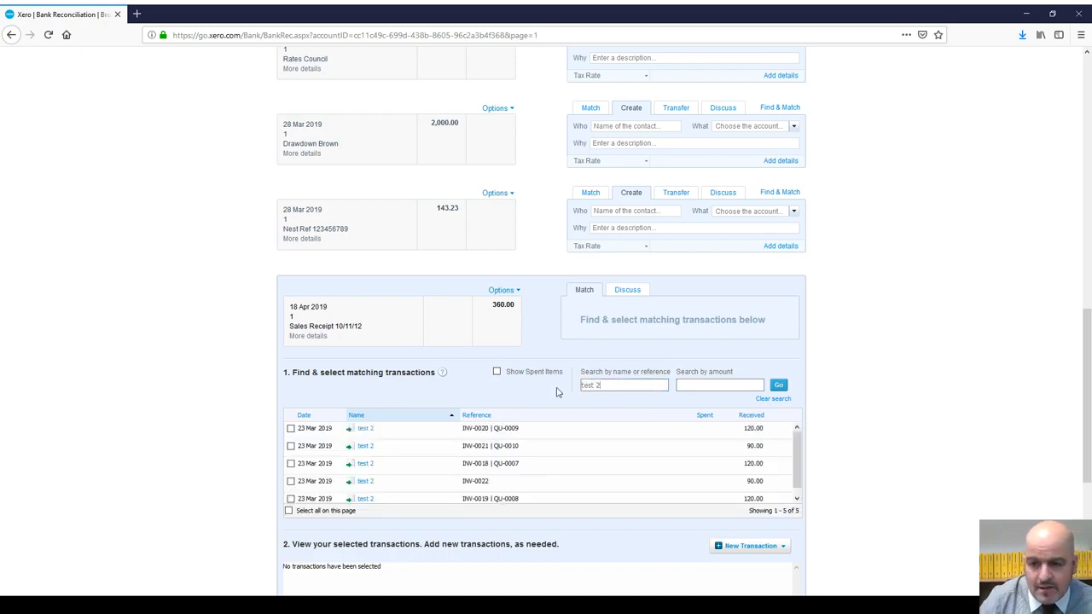
left_click_drag(635, 388, 547, 392)
key("BackSpace")
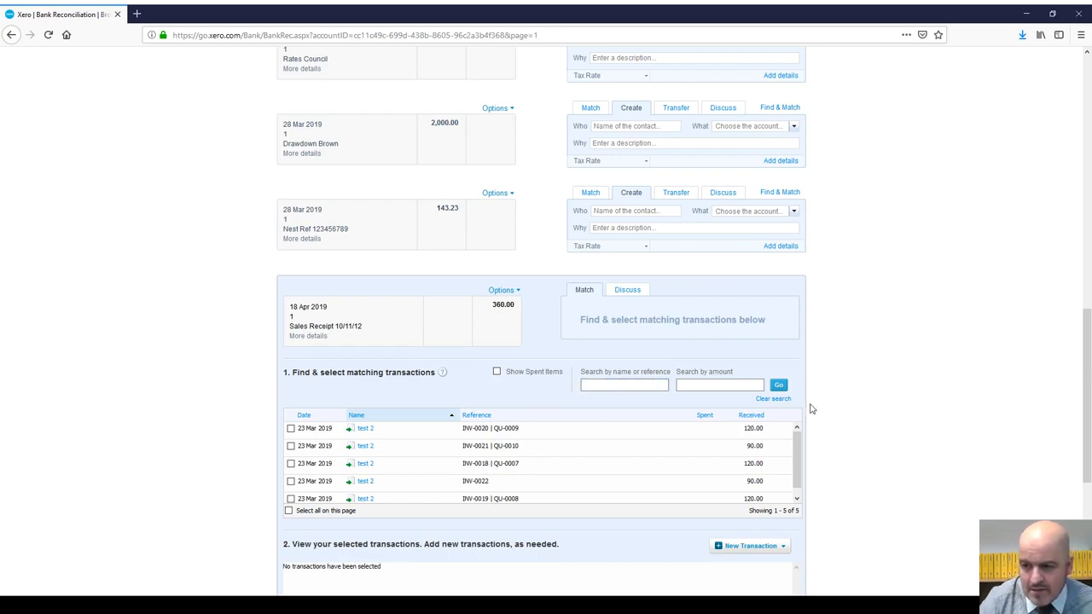
scroll(811, 409, "down", 3)
left_click(779, 272)
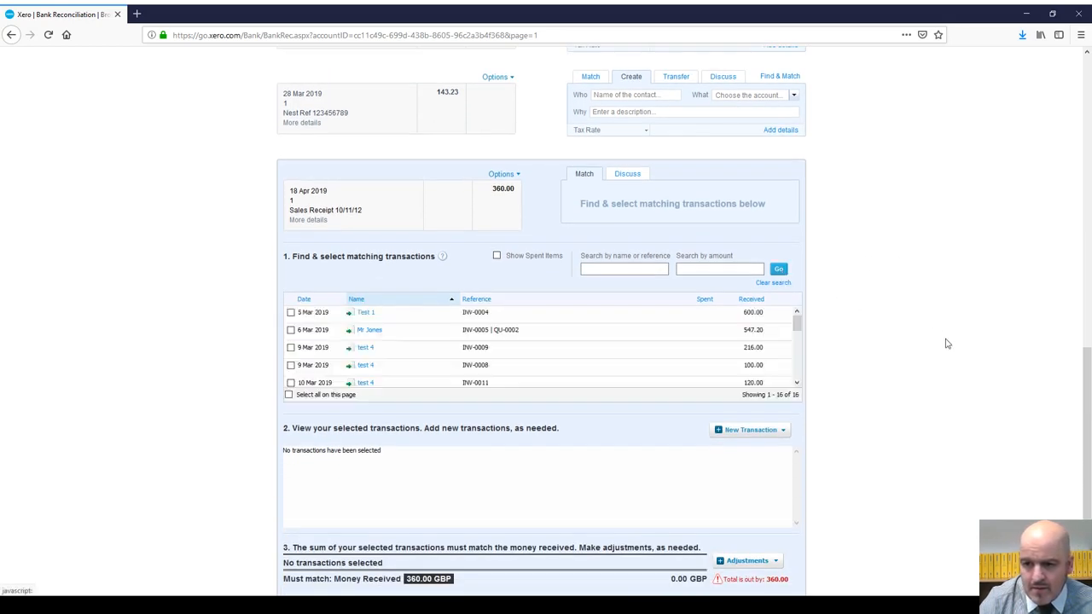
scroll(512, 322, "down", 5)
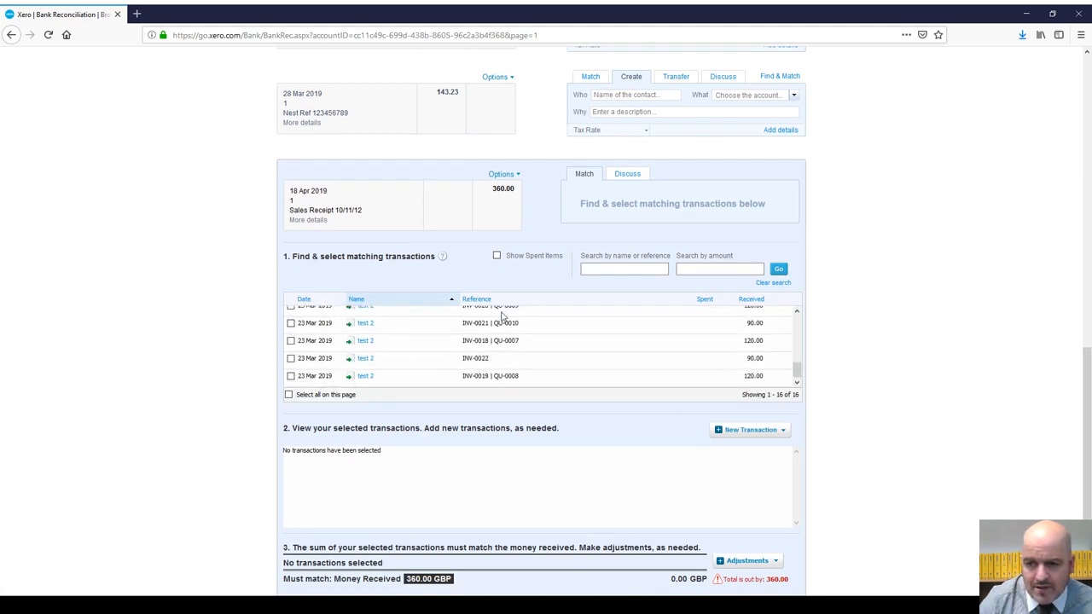
scroll(503, 316, "up", 5)
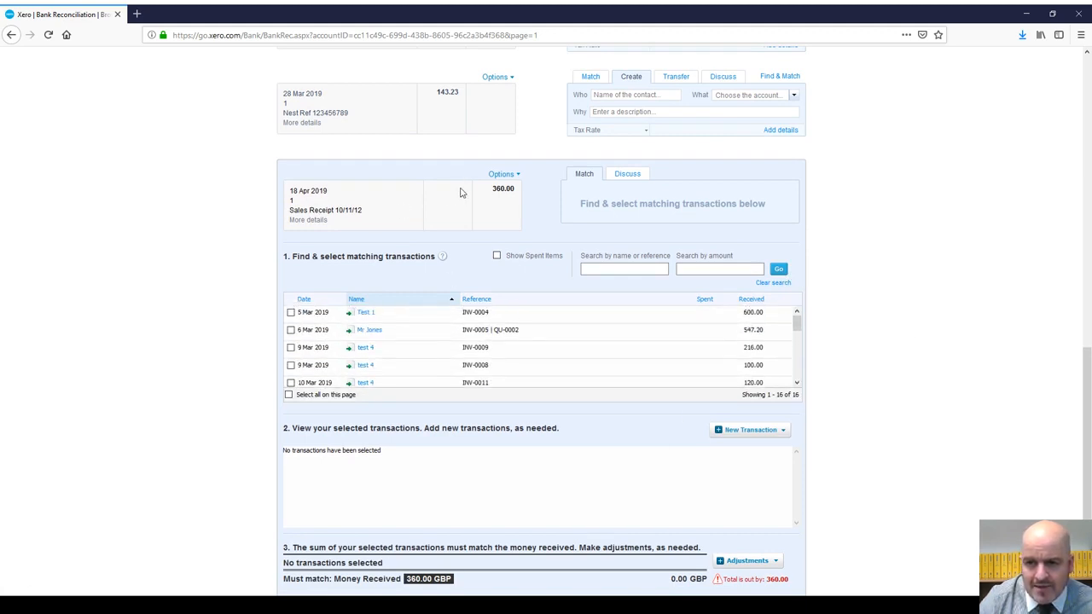
Step: Review the statement details and select invoice INV-0010 for 120.00 as the first match
left_click(317, 223)
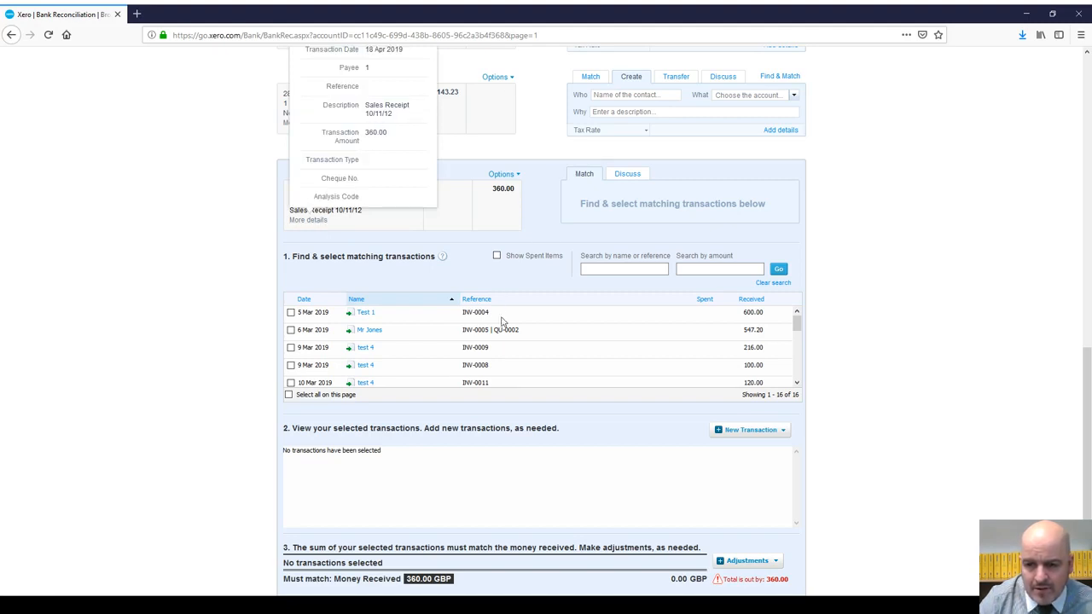
scroll(397, 338, "down", 4)
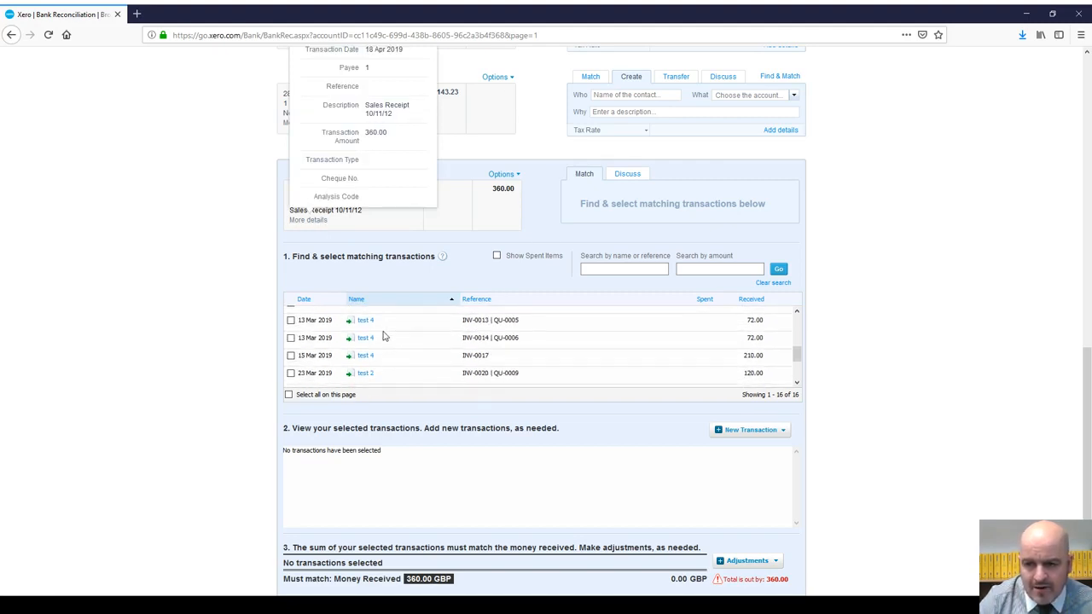
scroll(493, 350, "up", 3)
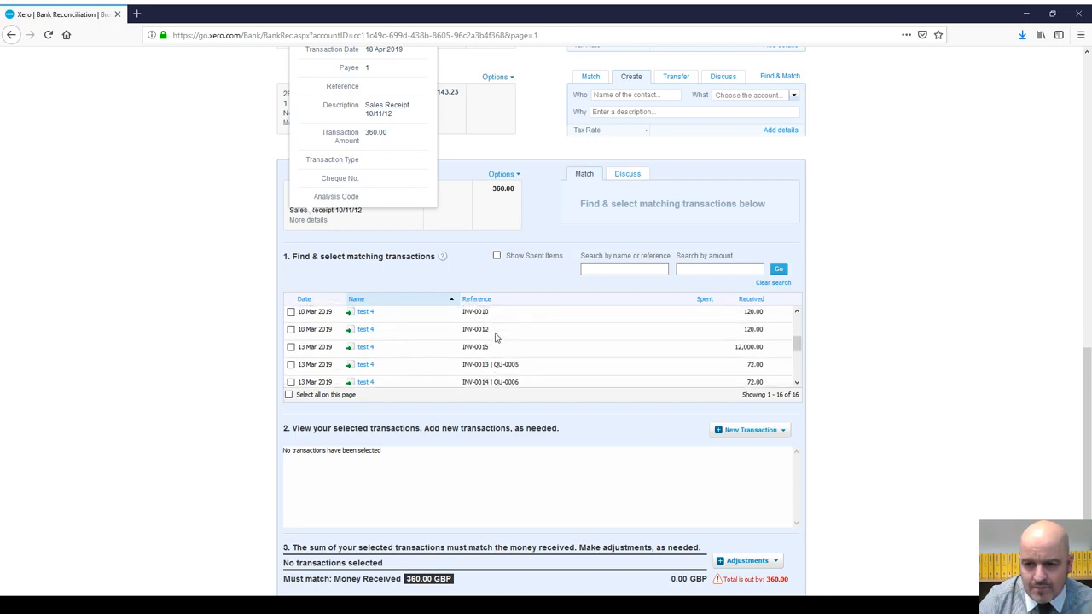
left_click(291, 312)
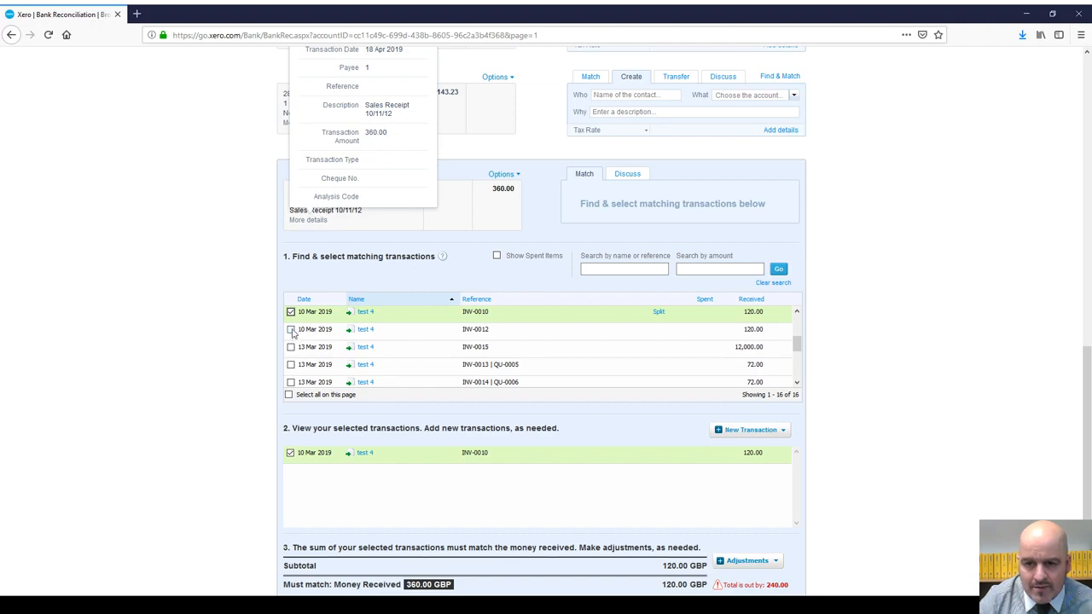
Step: Add invoices INV-0012 and INV-0011 so the selected matches total 360.00
left_click(291, 330)
scroll(541, 353, "up", 3)
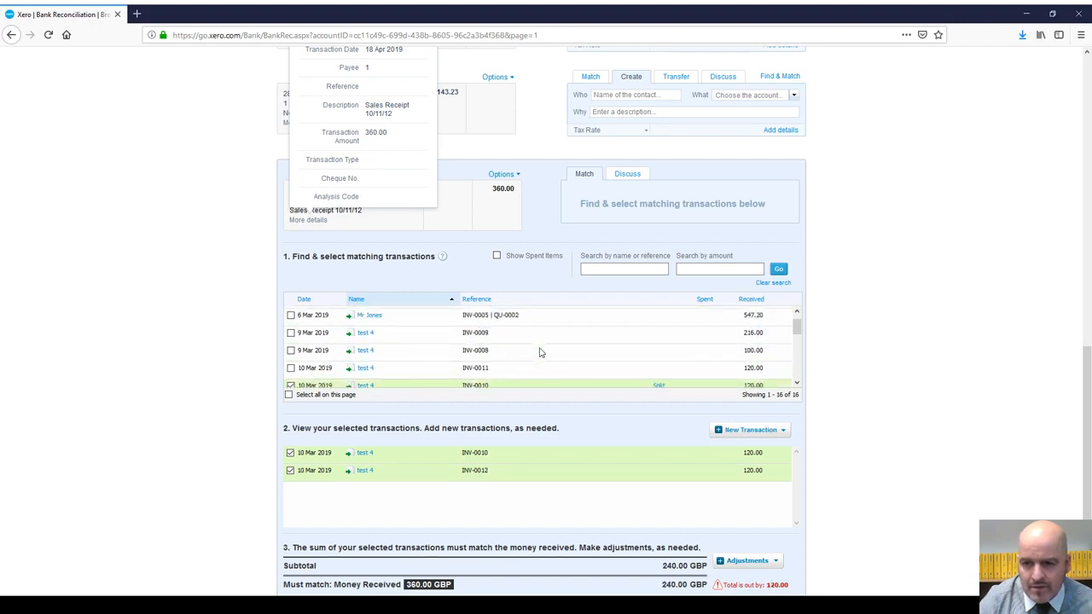
left_click(291, 383)
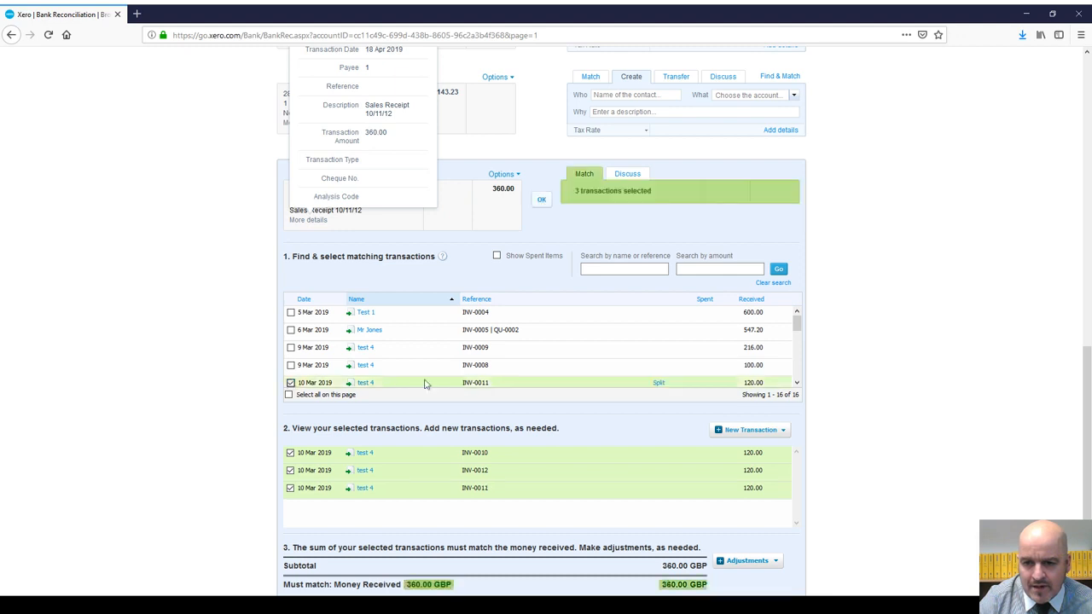
scroll(541, 333, "down", 1)
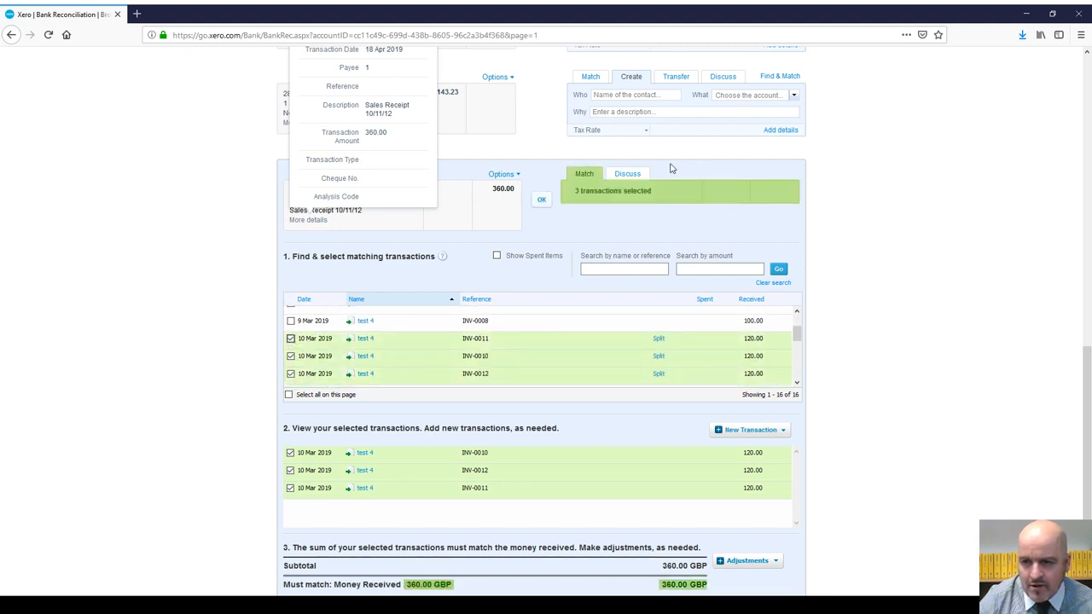
scroll(788, 379, "down", 2)
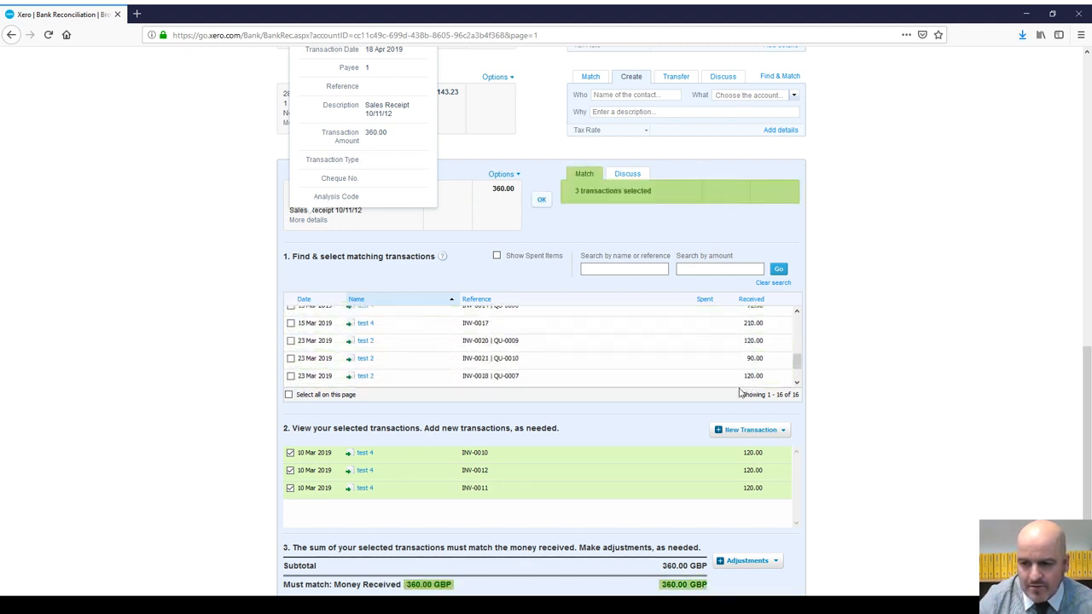
scroll(833, 392, "down", 3)
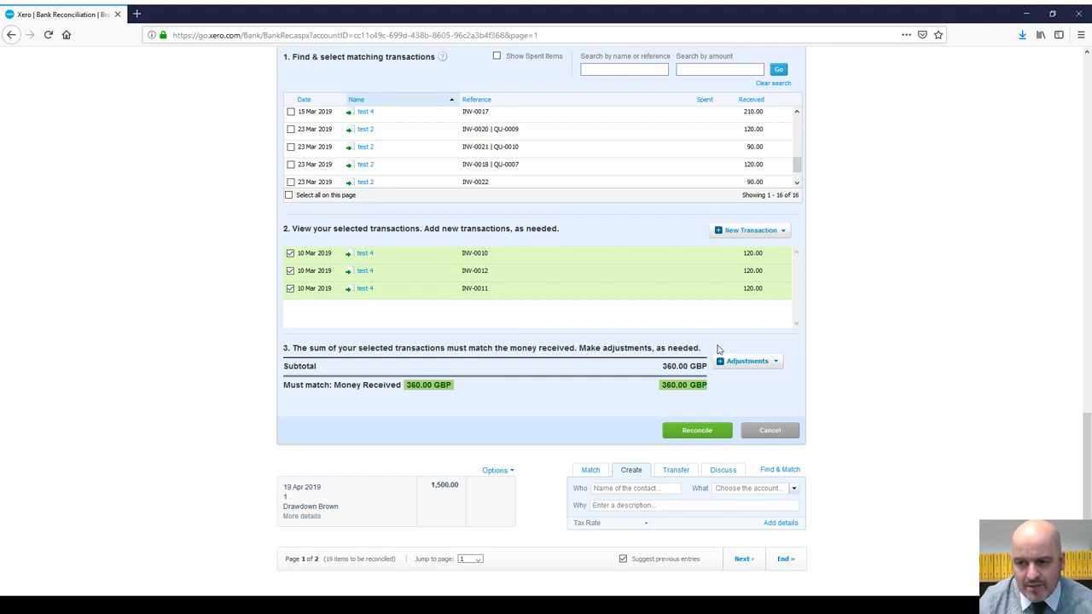
scroll(631, 337, "up", 2)
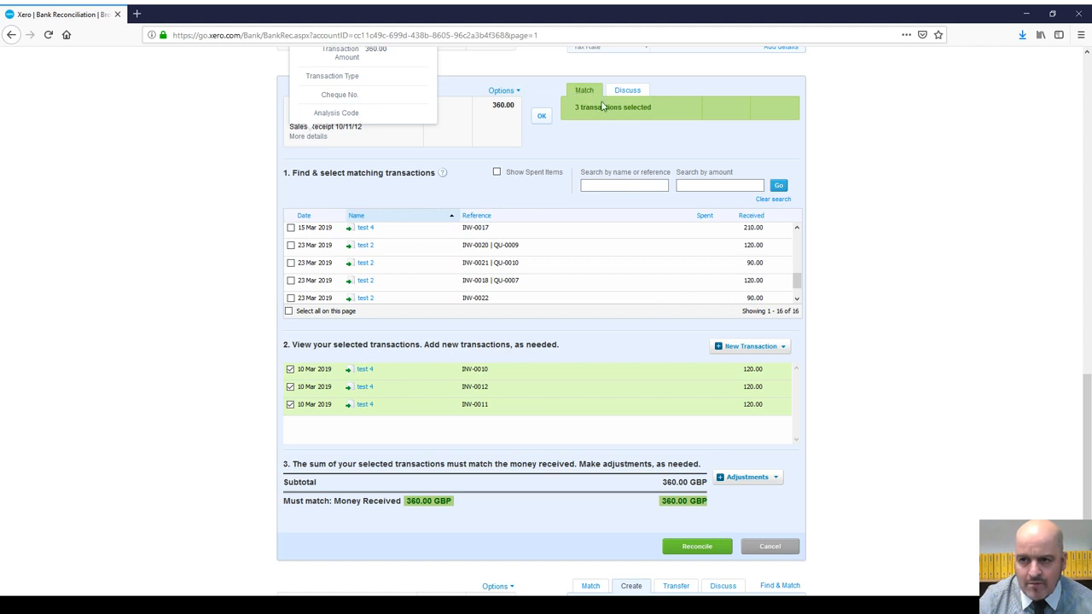
left_click_drag(796, 278, 784, 252)
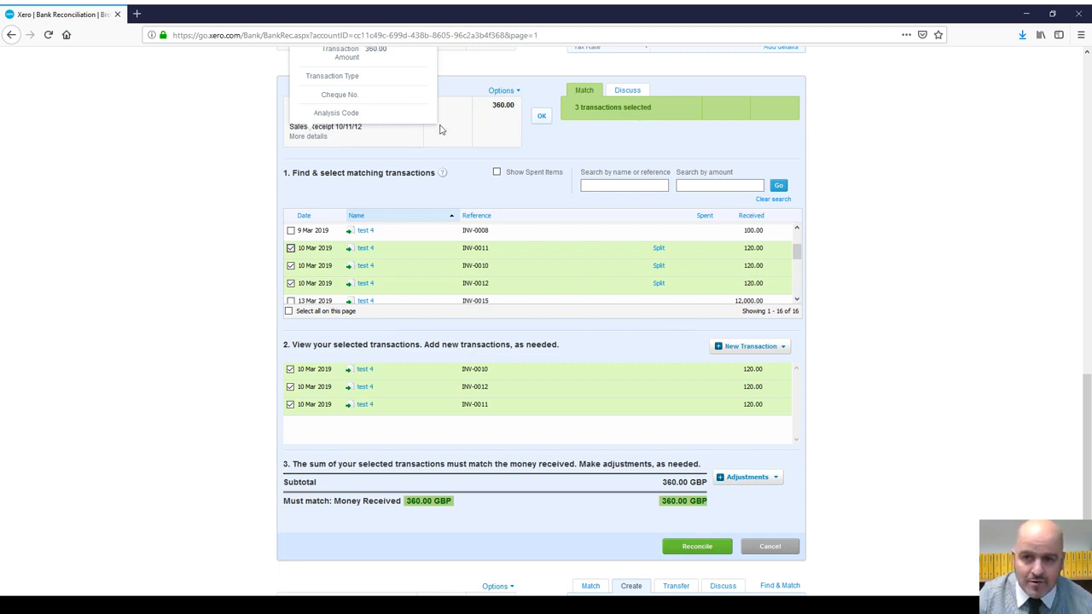
scroll(391, 95, "up", 3)
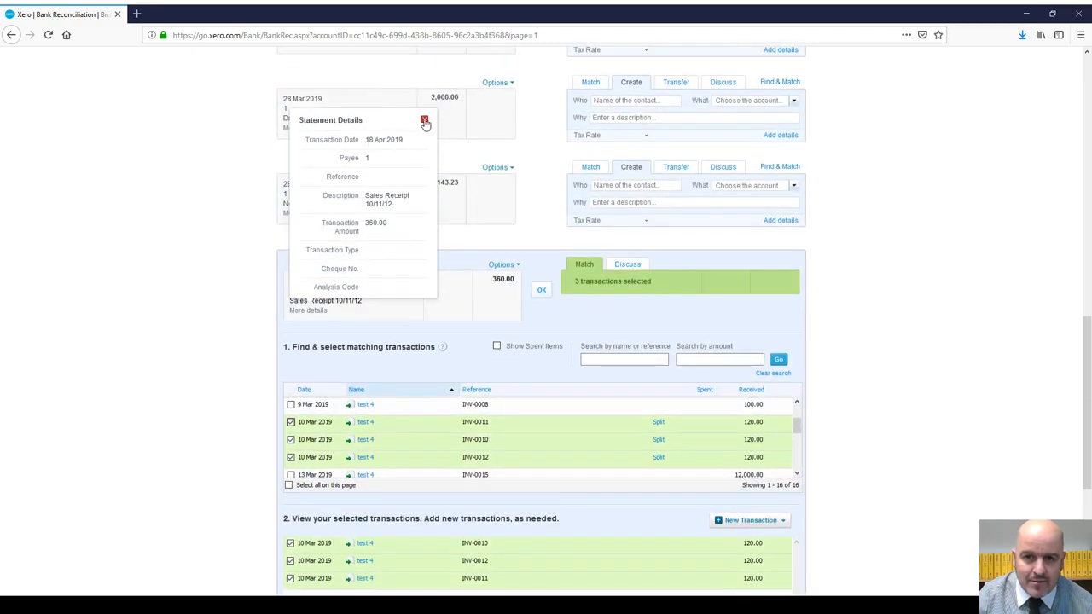
Step: Close Statement Details and reconcile the 18 Apr line against the three selected invoices
left_click(424, 120)
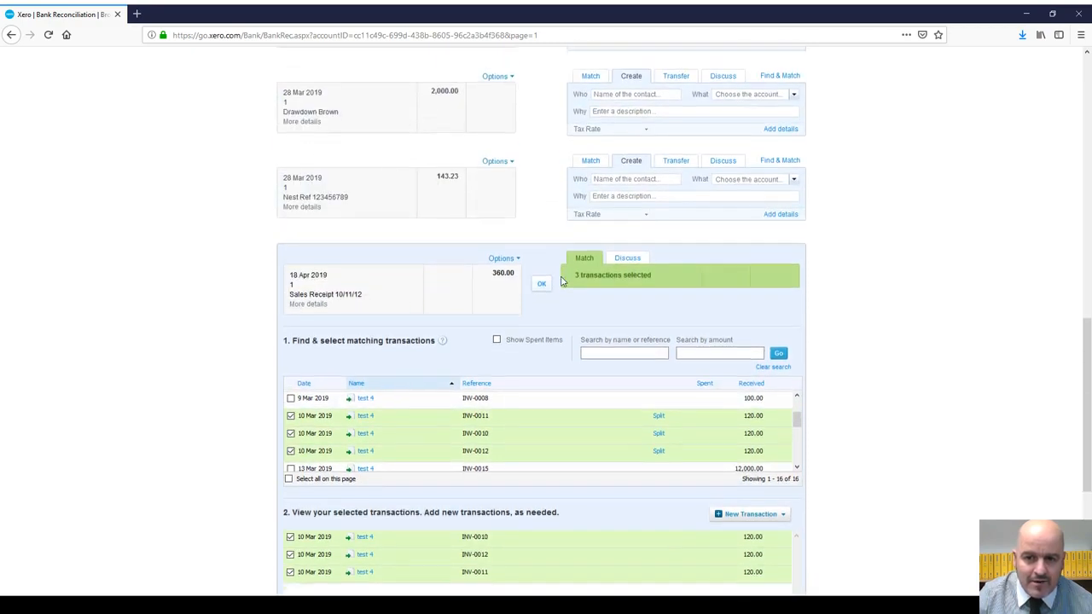
scroll(325, 342, "down", 3)
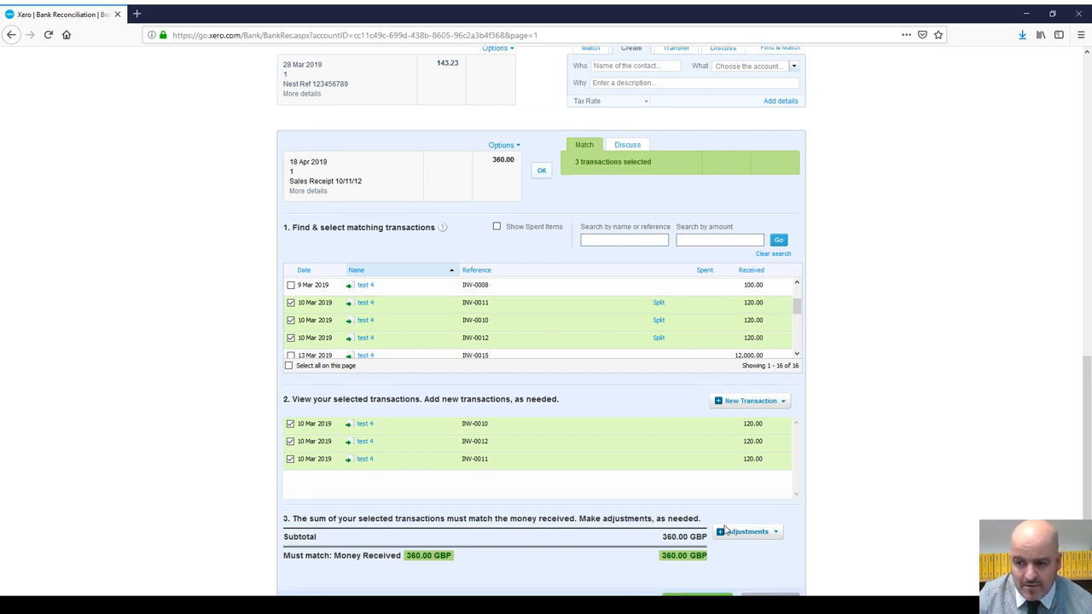
scroll(717, 439, "down", 2)
scroll(751, 418, "up", 3)
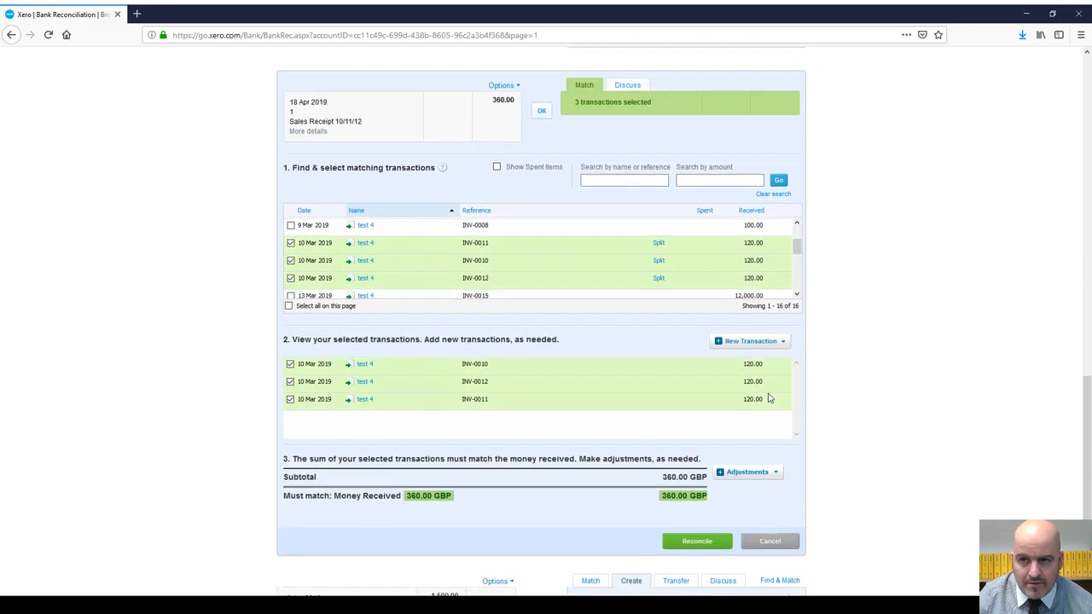
left_click(543, 236)
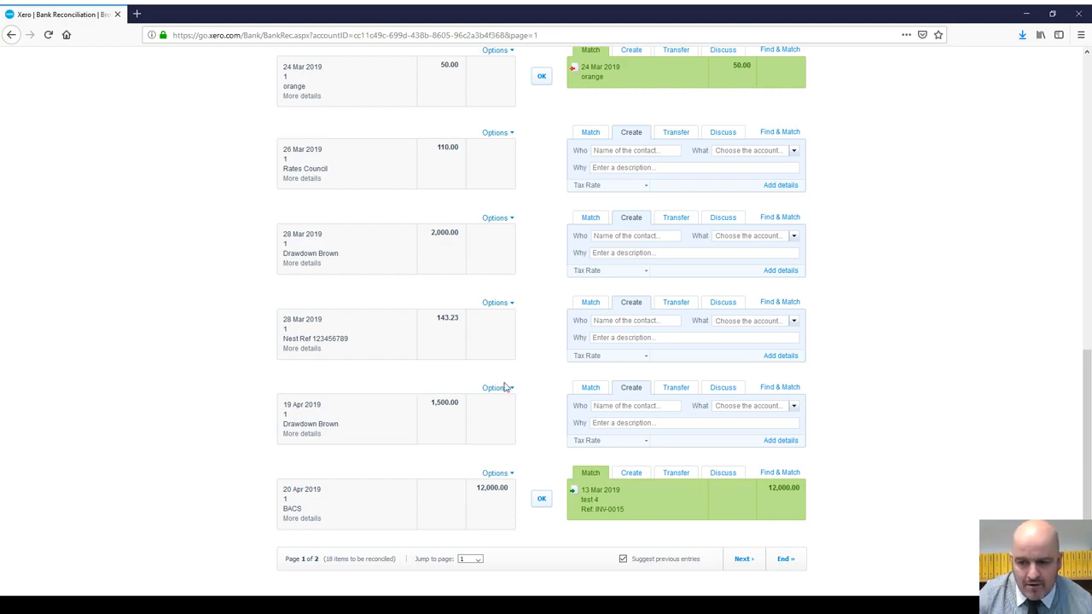
scroll(504, 430, "up", 12)
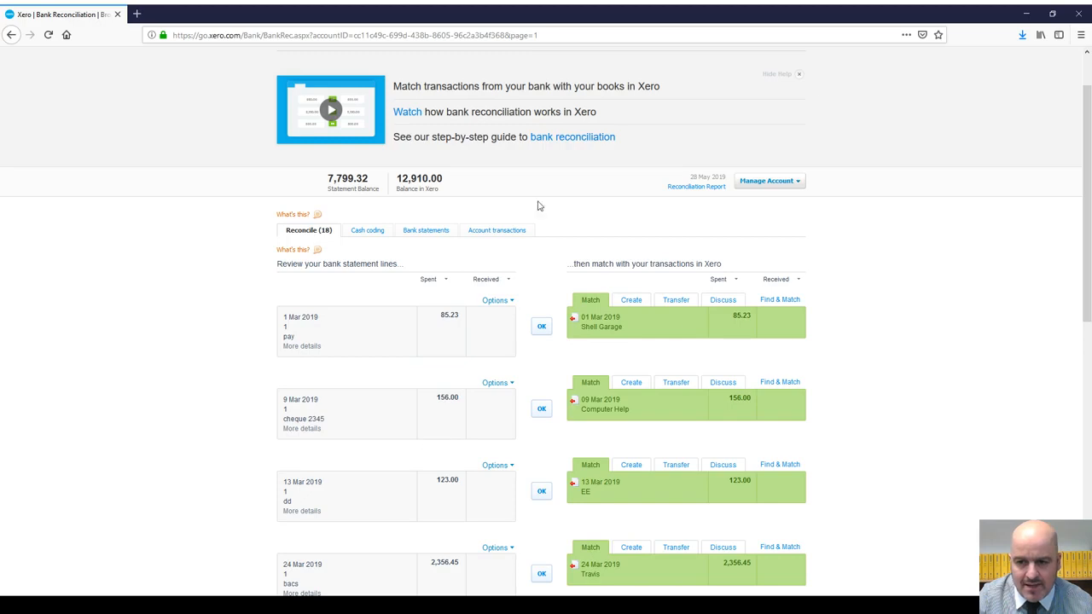
scroll(539, 206, "down", 12)
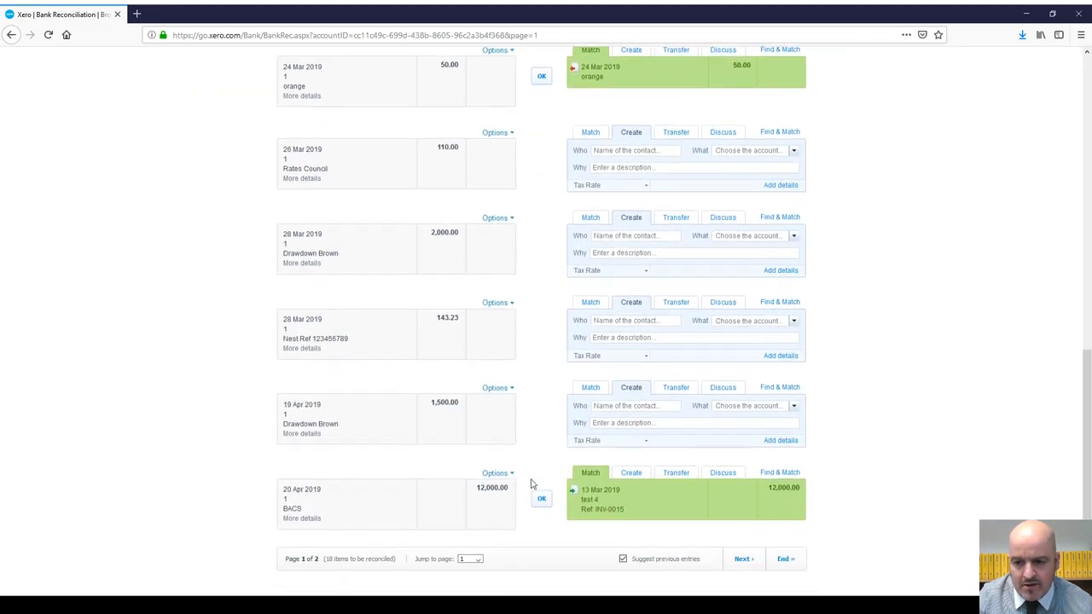
left_click(305, 519)
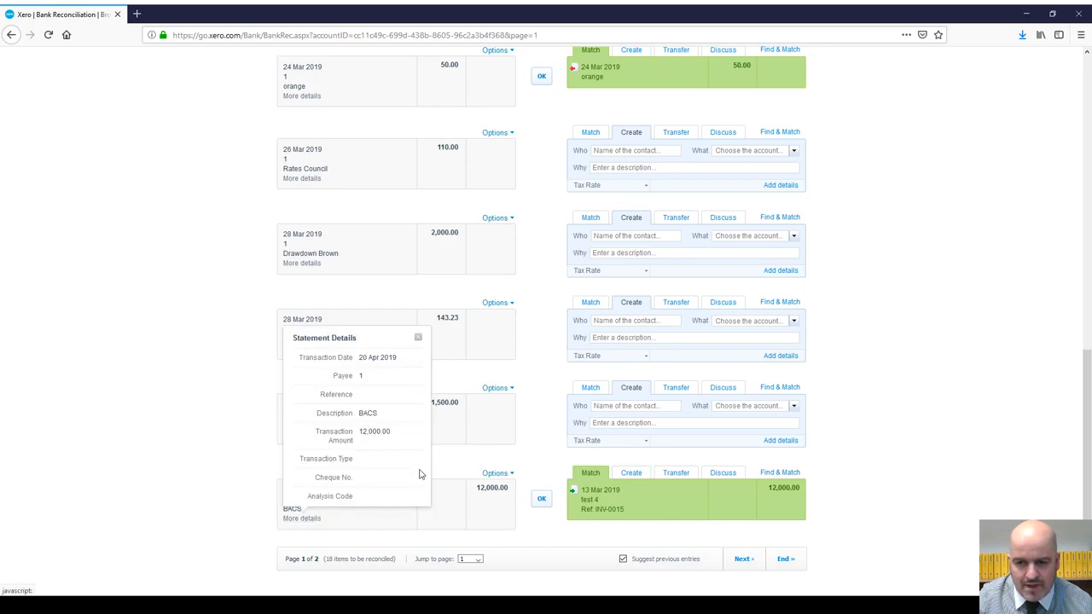
left_click(418, 338)
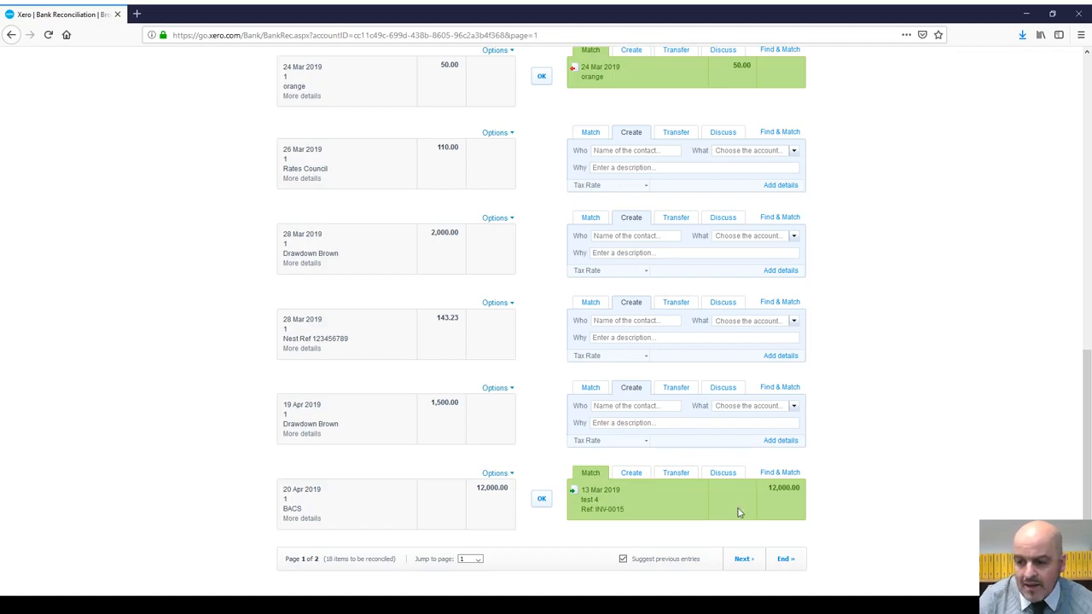
scroll(790, 499, "up", 15)
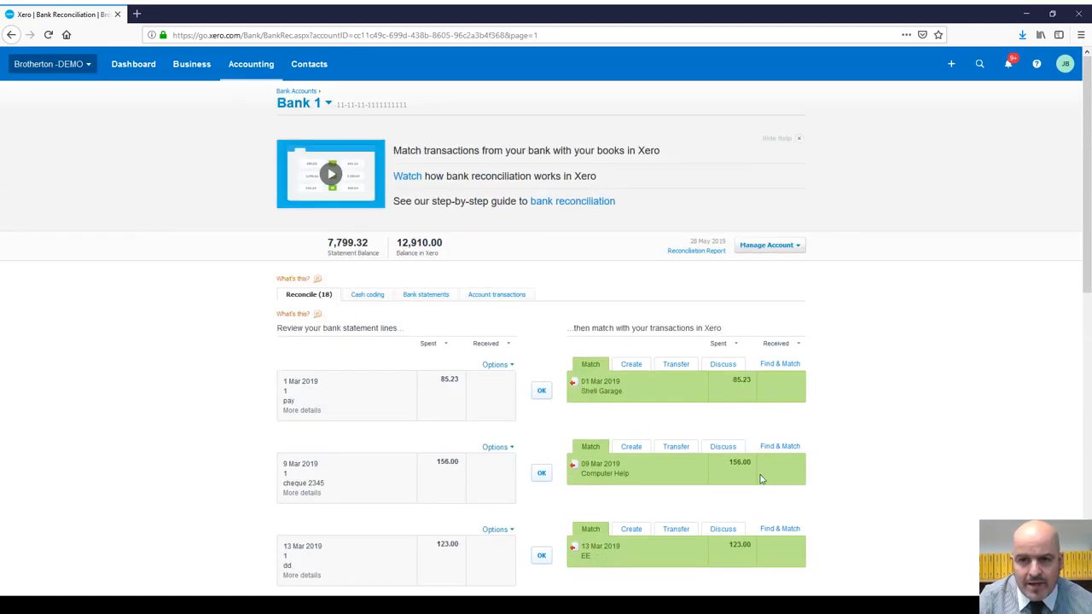
Step: Find invoice INV-0015 for 12,000.00 among the sales invoices awaiting payment
left_click(191, 64)
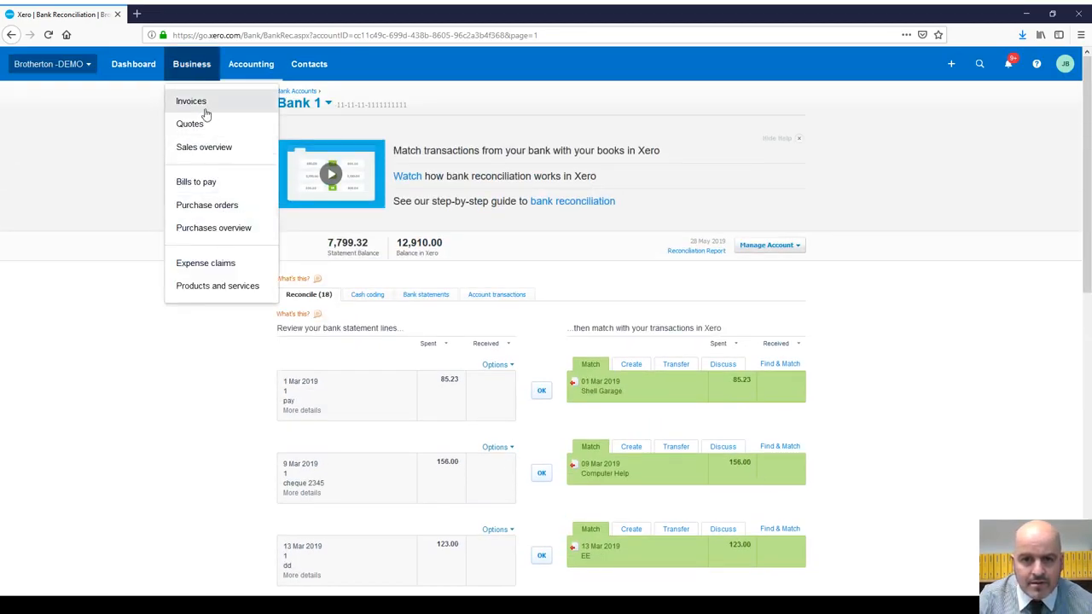
left_click(207, 156)
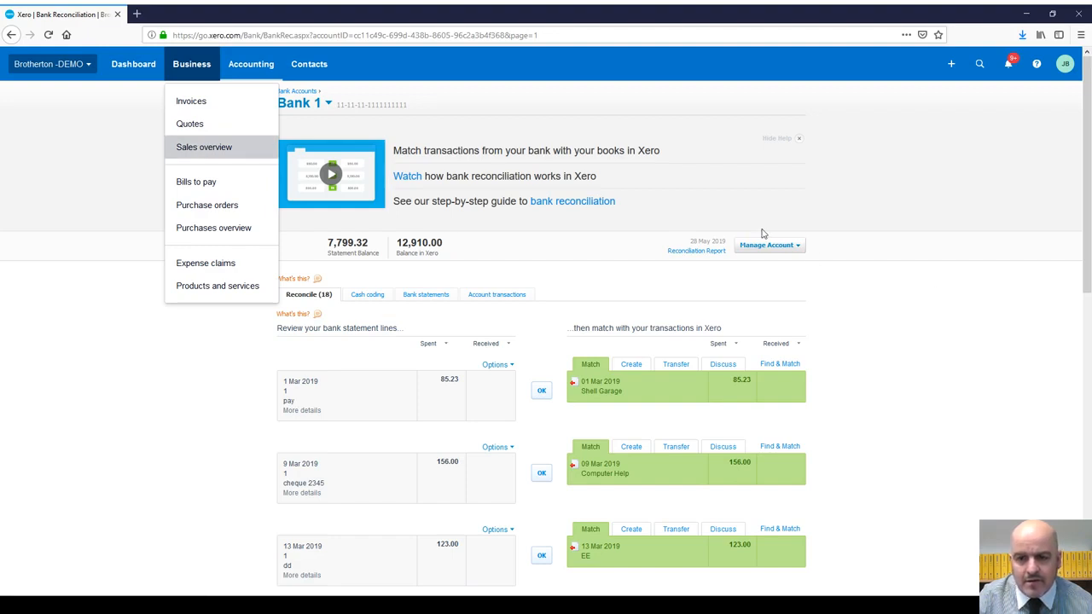
left_click(216, 146)
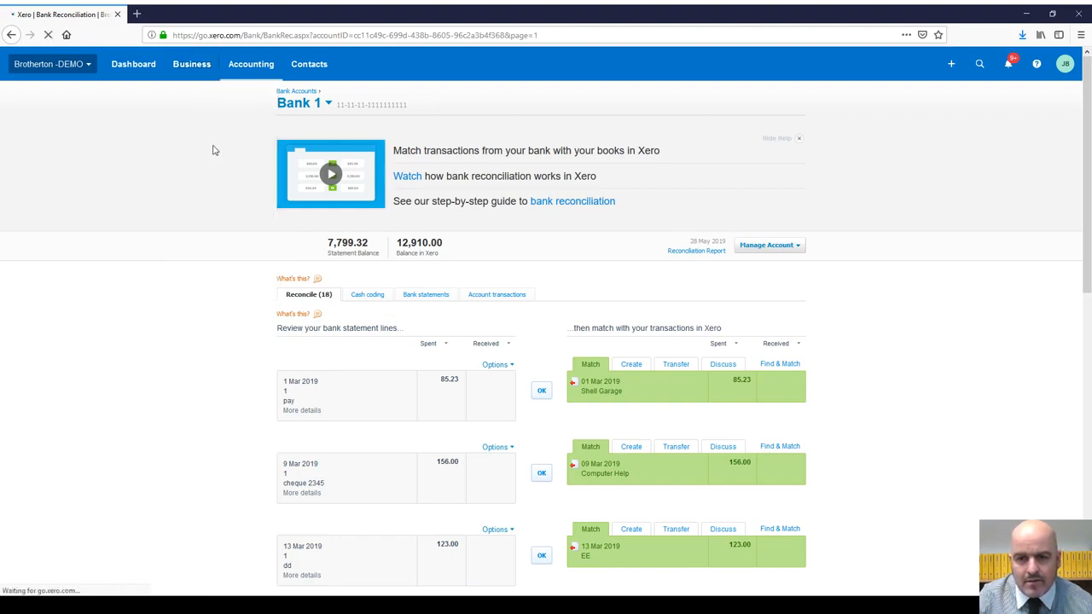
scroll(376, 179, "down", 1)
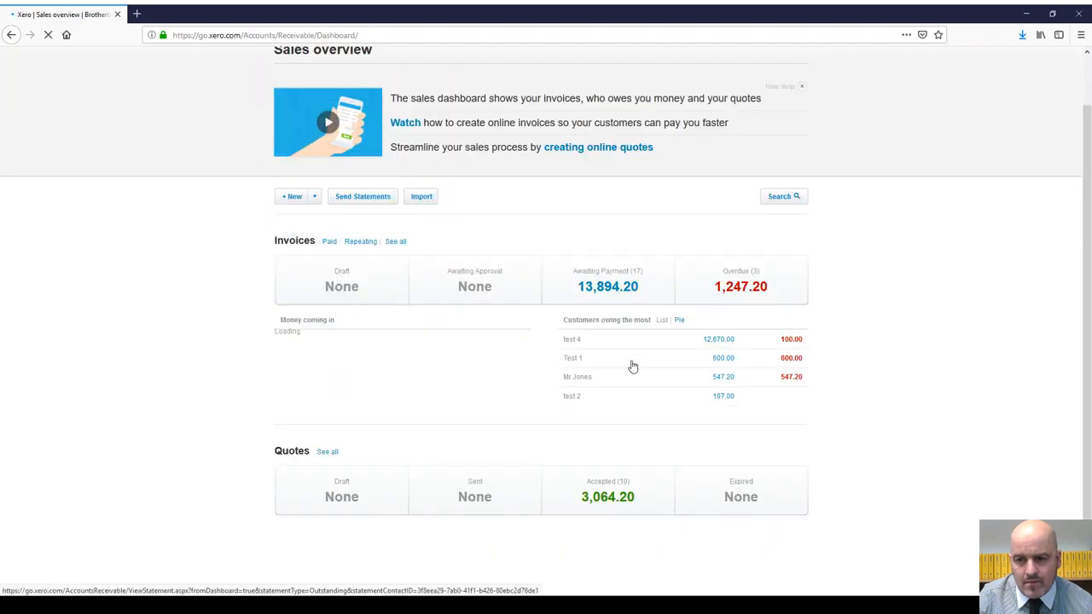
left_click(408, 246)
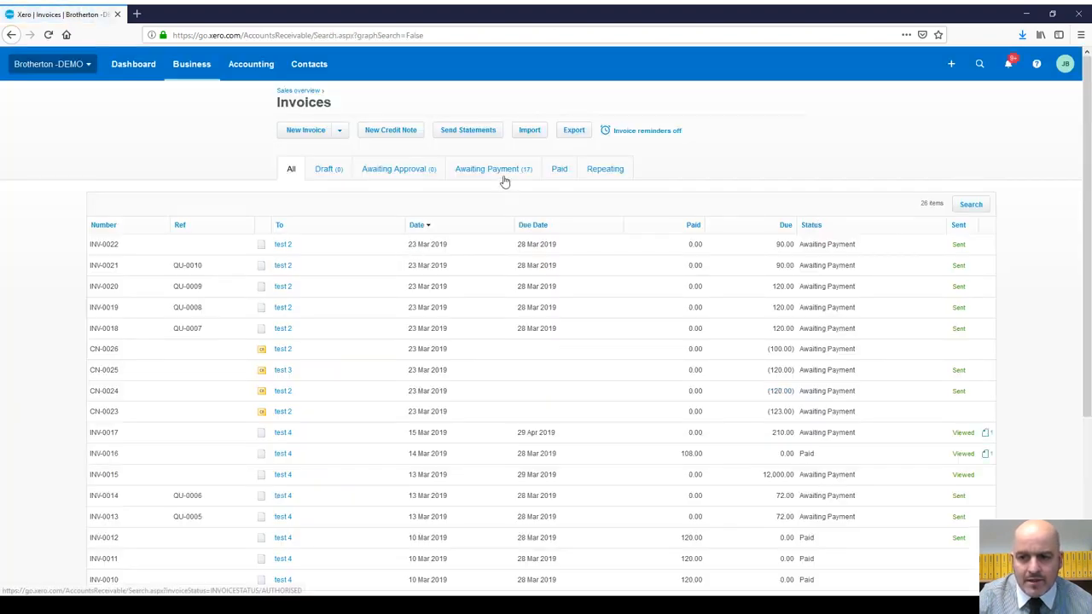
left_click(507, 173)
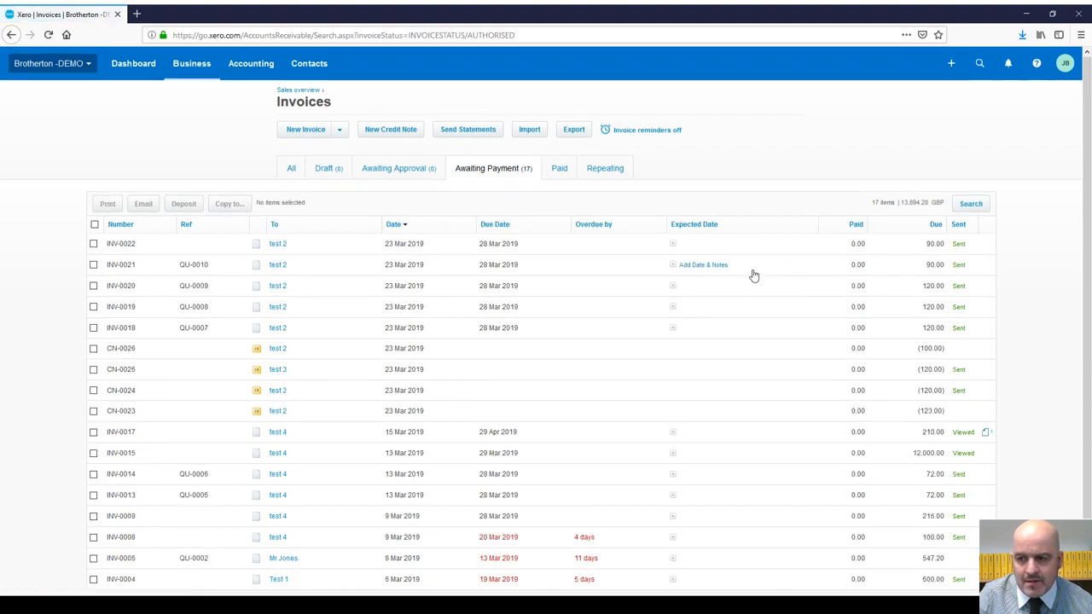
scroll(751, 275, "down", 1)
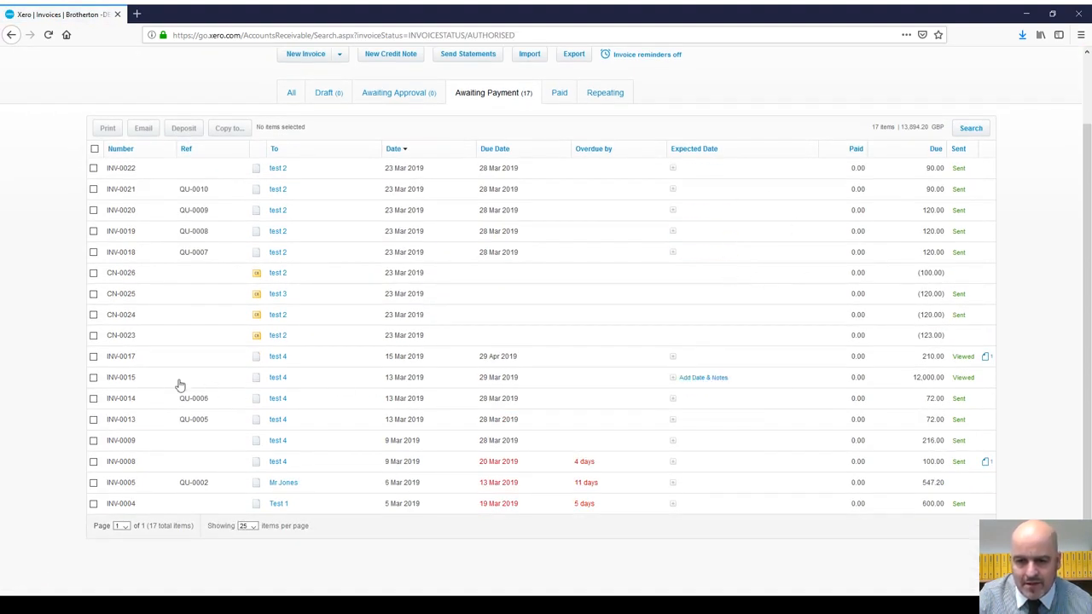
left_click(929, 382)
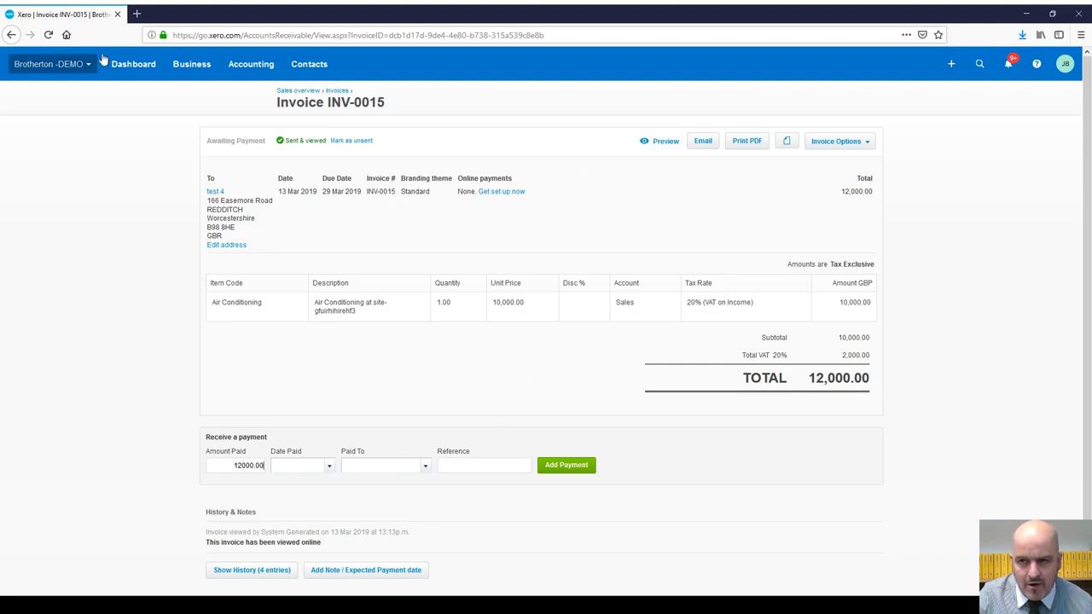
Step: Return to the dashboard and open Bank 1's reconciliation with 18 items
left_click(182, 68)
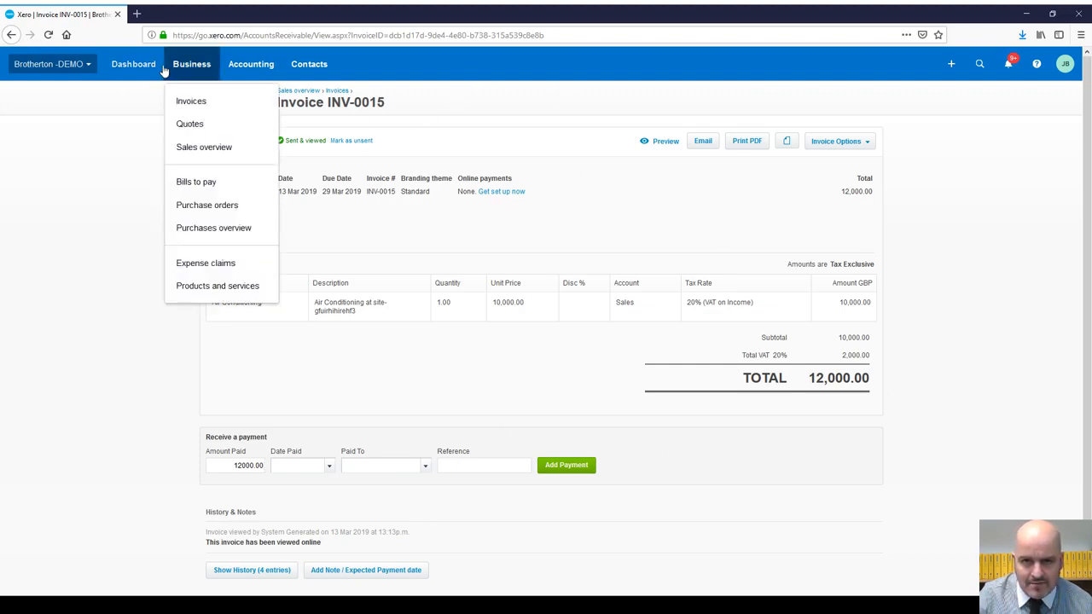
left_click(142, 72)
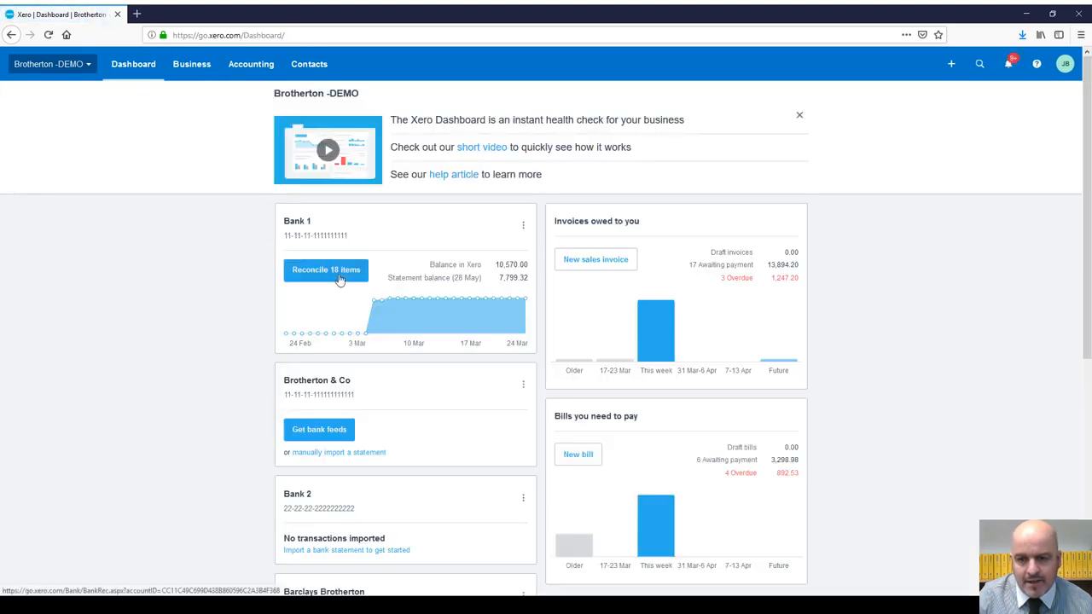
left_click(359, 280)
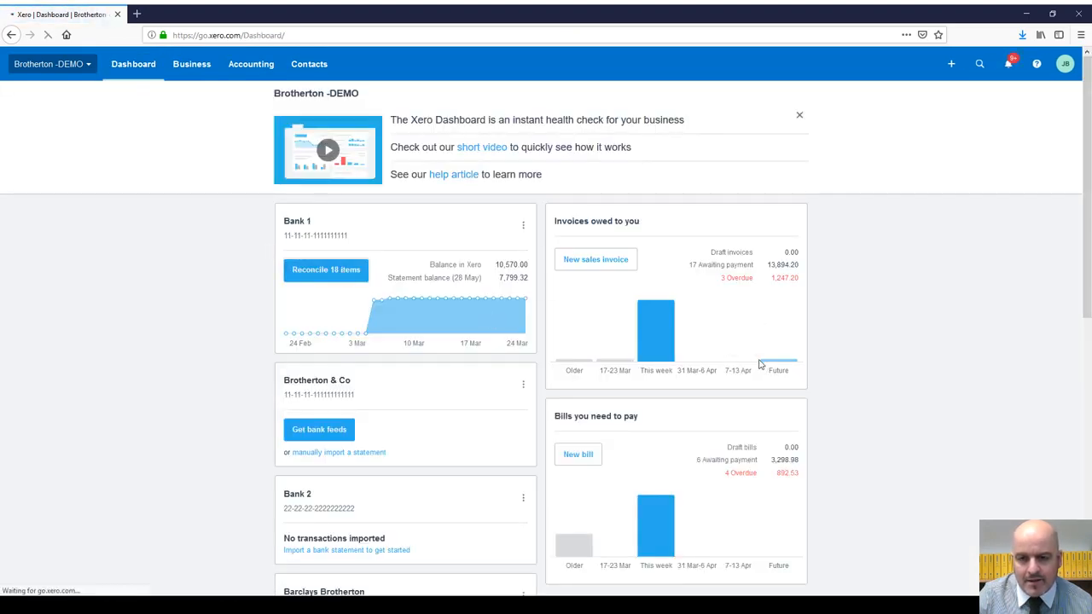
Step: Reconcile the 20 Apr BACS 12,000.00 line with INV-0015, then show page 2 of statement lines
scroll(617, 288, "down", 7)
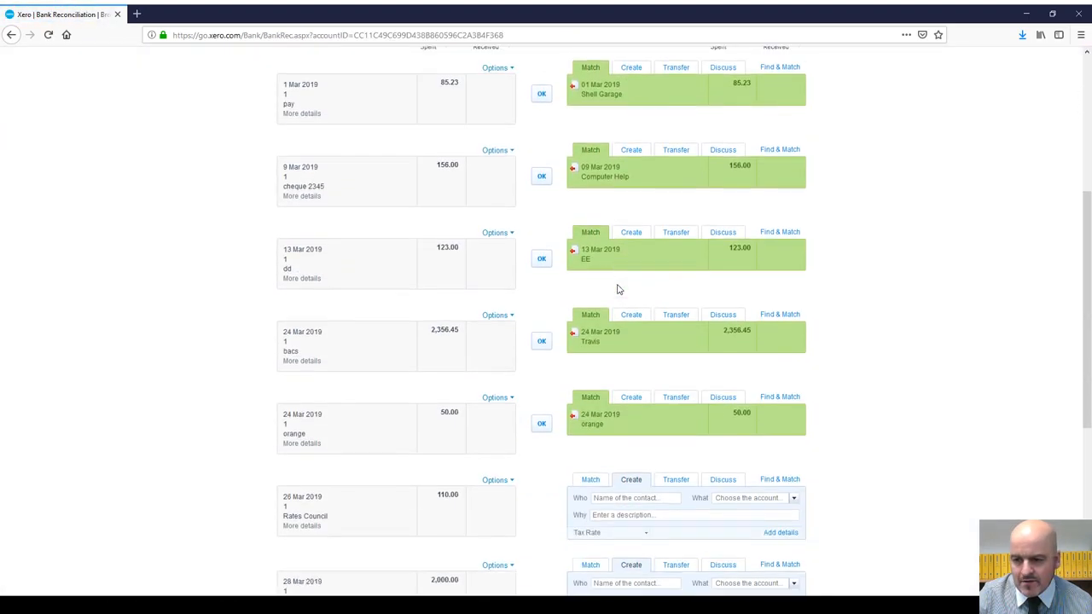
scroll(581, 287, "down", 2)
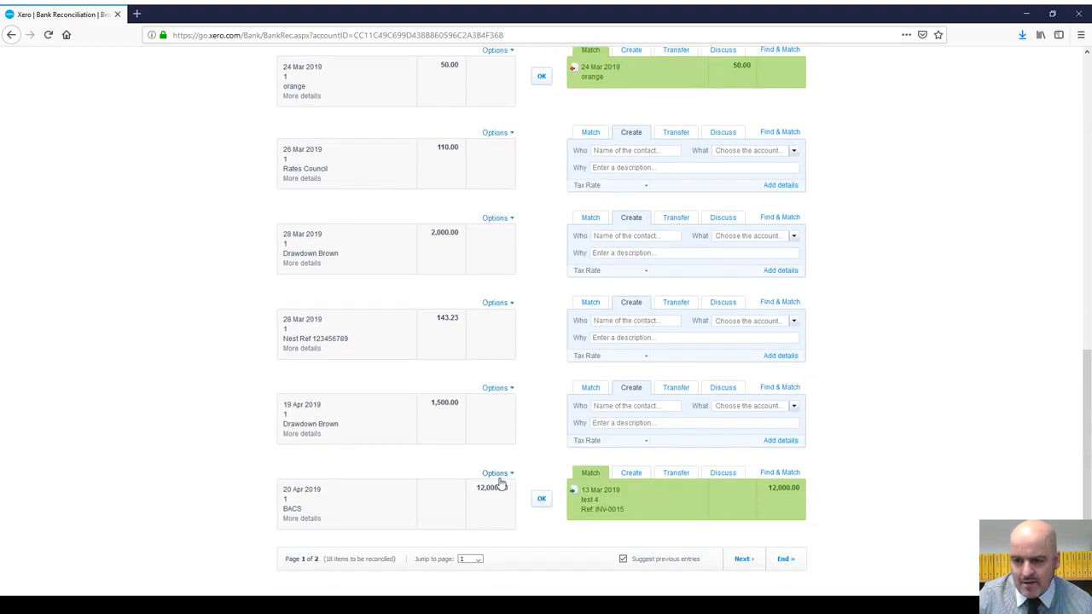
left_click(542, 502)
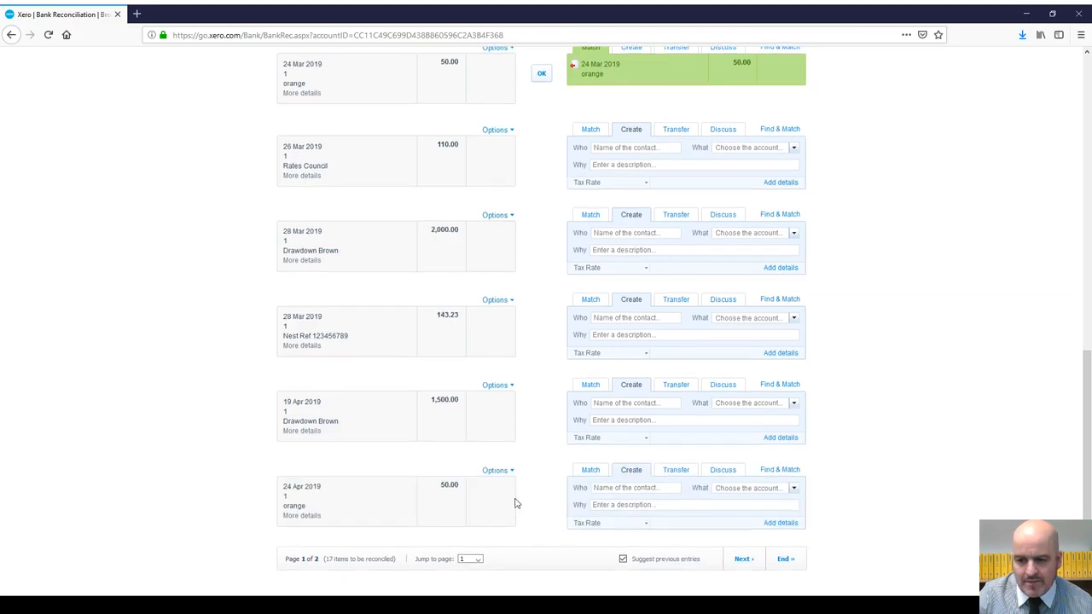
left_click(478, 562)
left_click(475, 583)
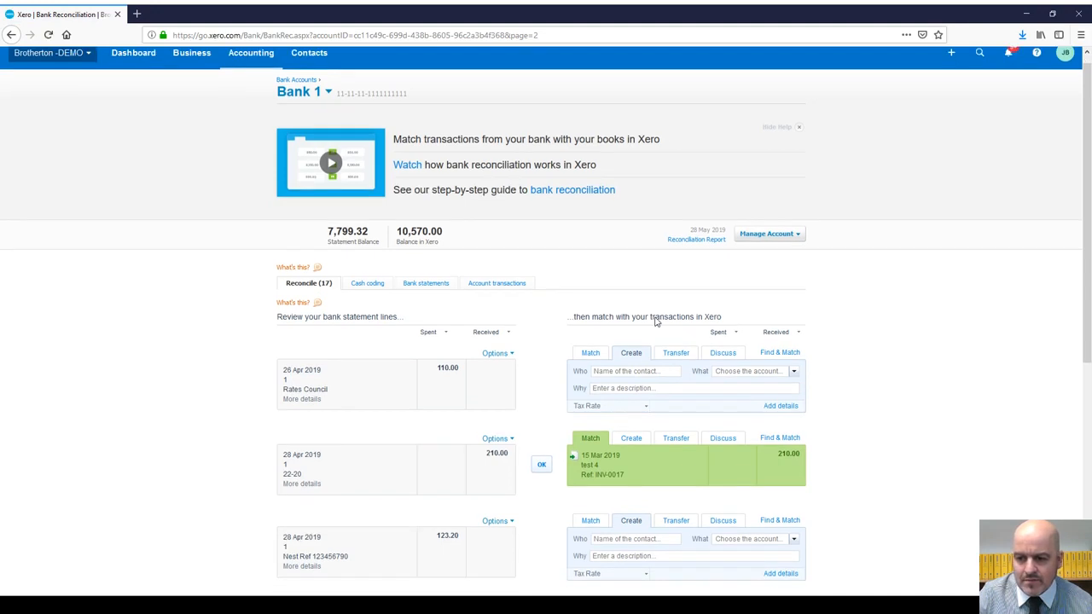
Step: View the statement details of the 28 Apr 22-20 line for 210.00, then close them
scroll(335, 189, "down", 3)
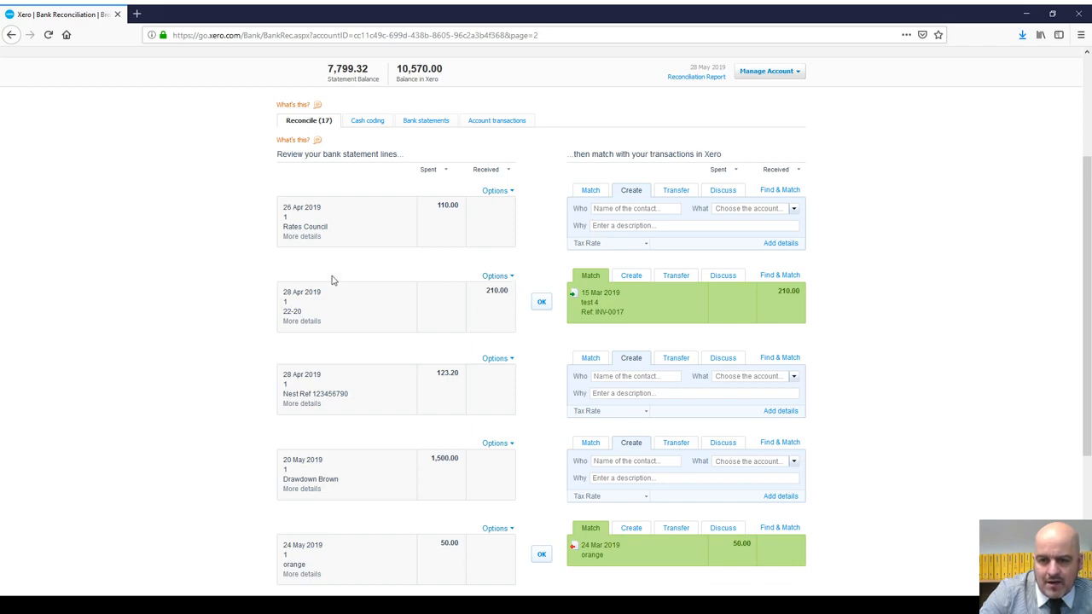
left_click(302, 321)
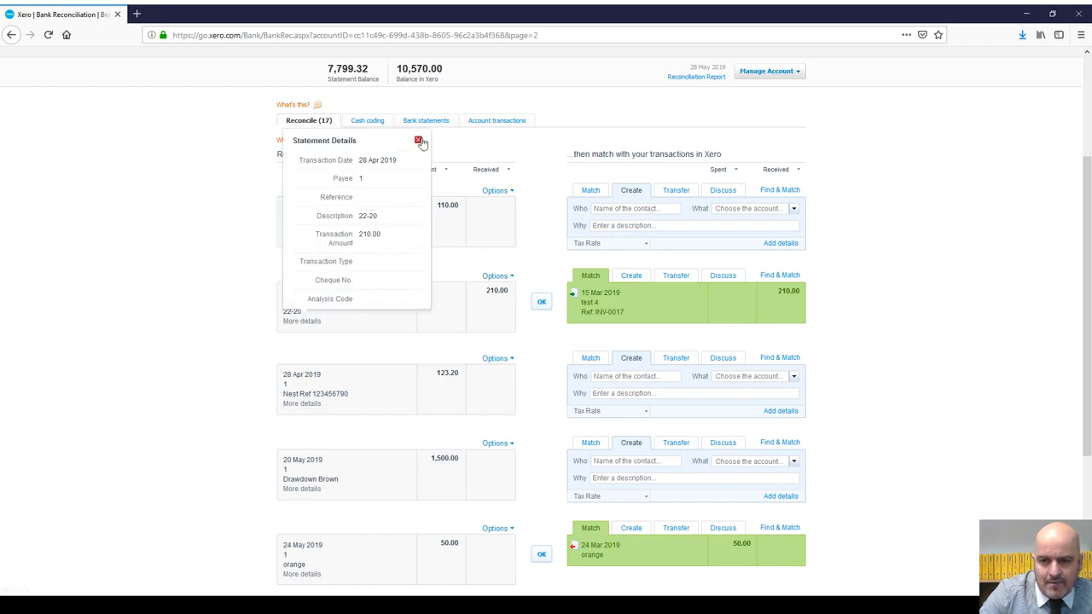
left_click(420, 140)
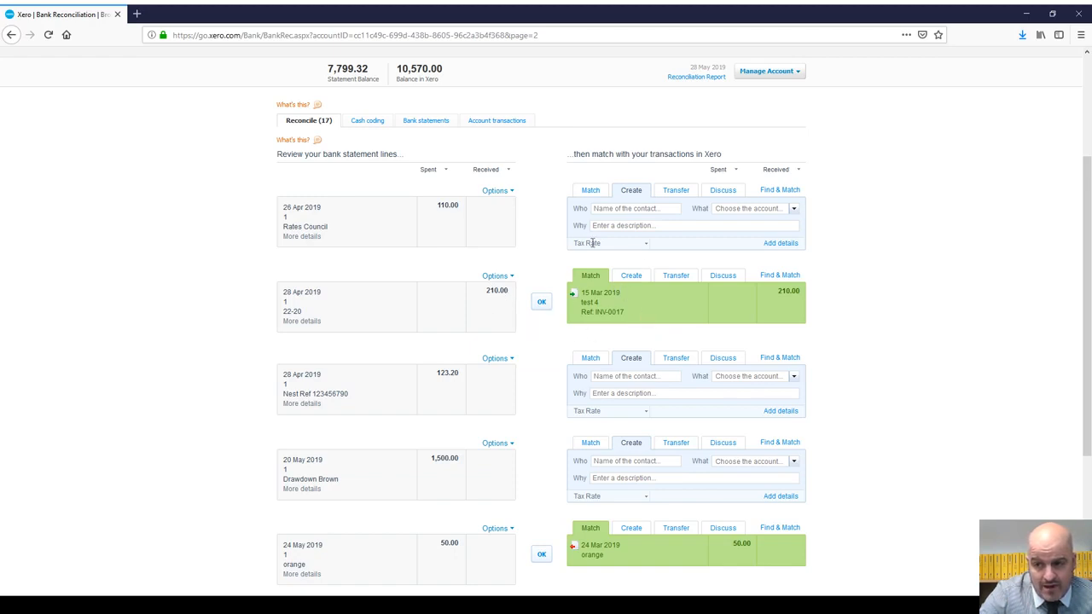
Step: Open Find & Match for the 28 Apr 210.00 line to search for other transactions
left_click(780, 276)
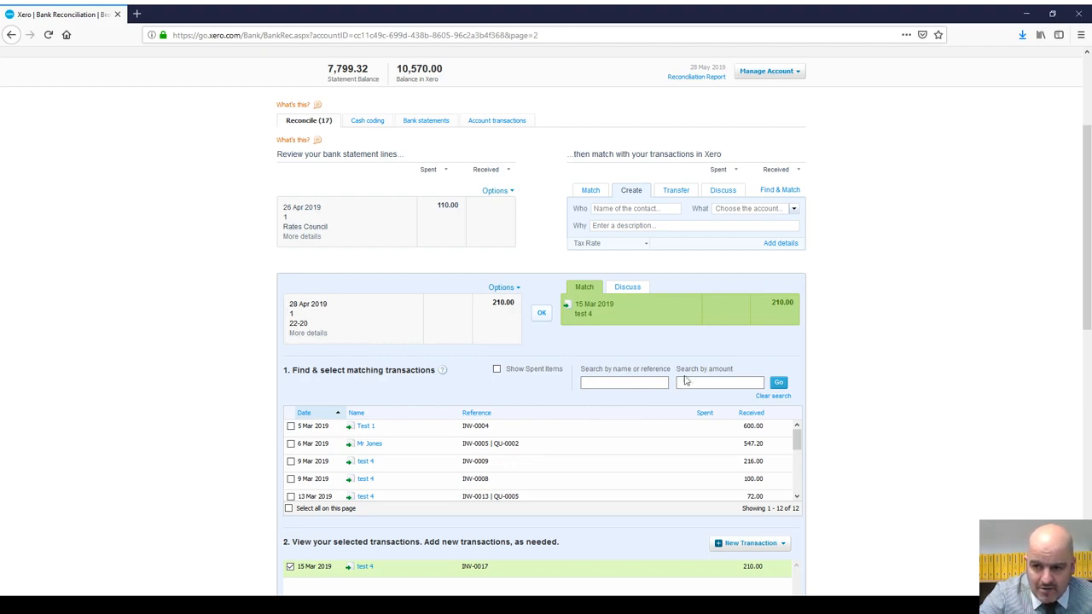
left_click(711, 381)
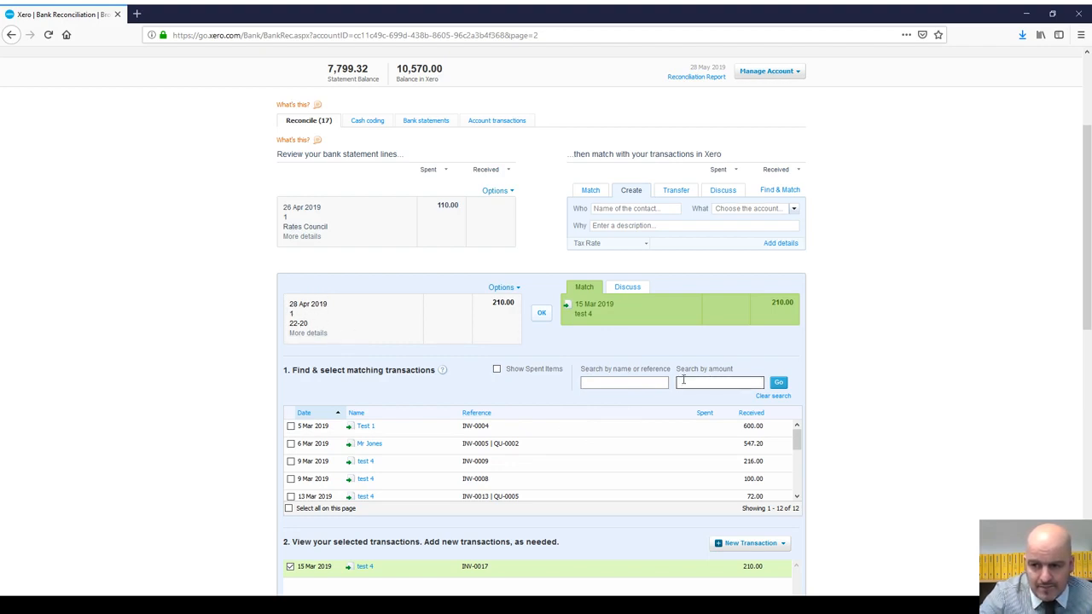
scroll(624, 379, "down", 1)
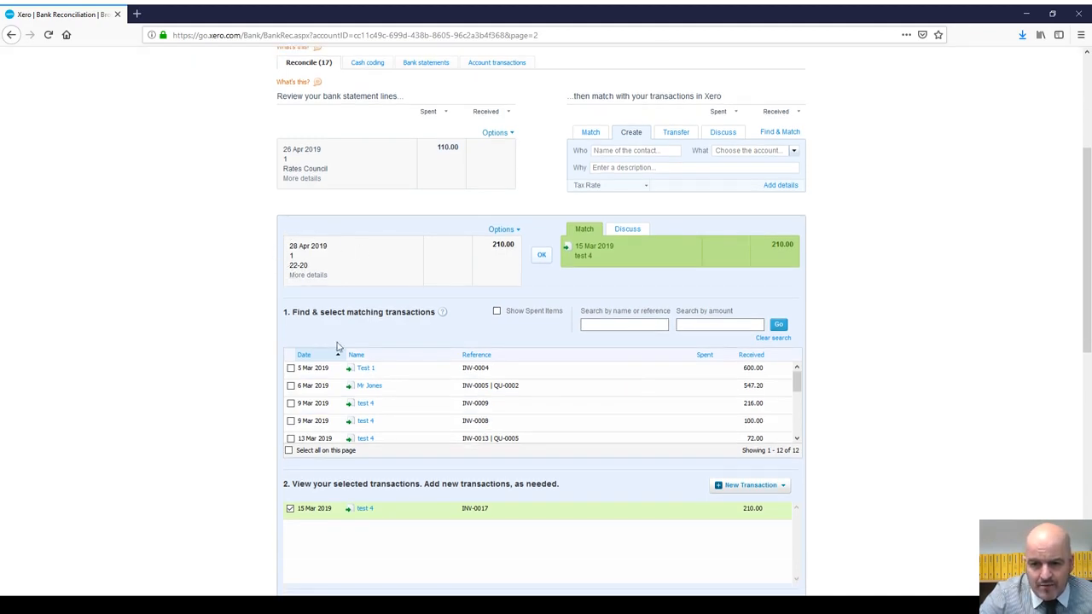
scroll(381, 365, "down", 1)
scroll(502, 354, "down", 2)
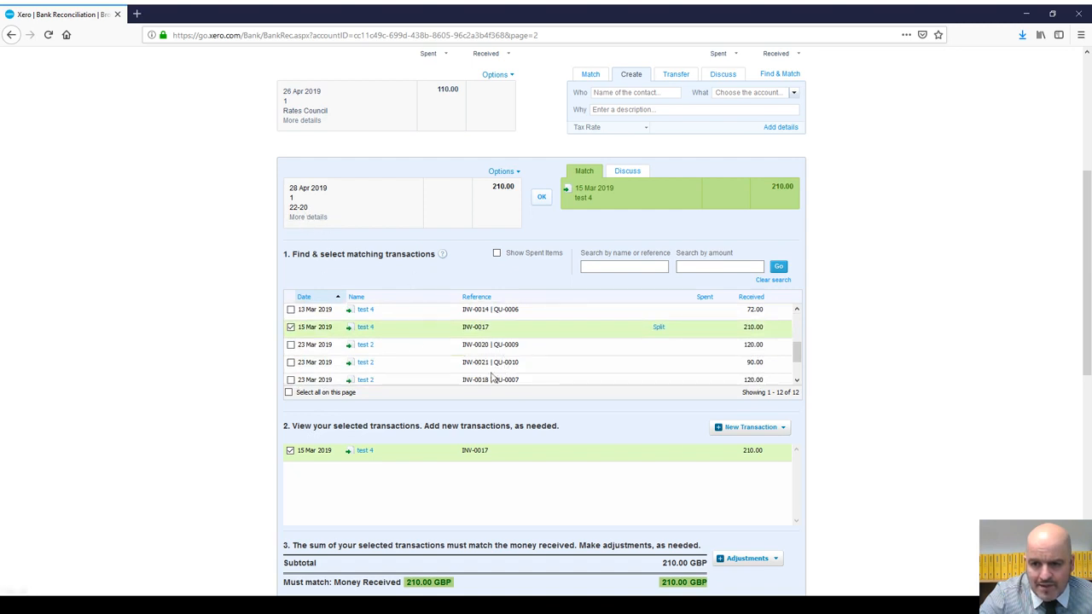
scroll(527, 369, "down", 2)
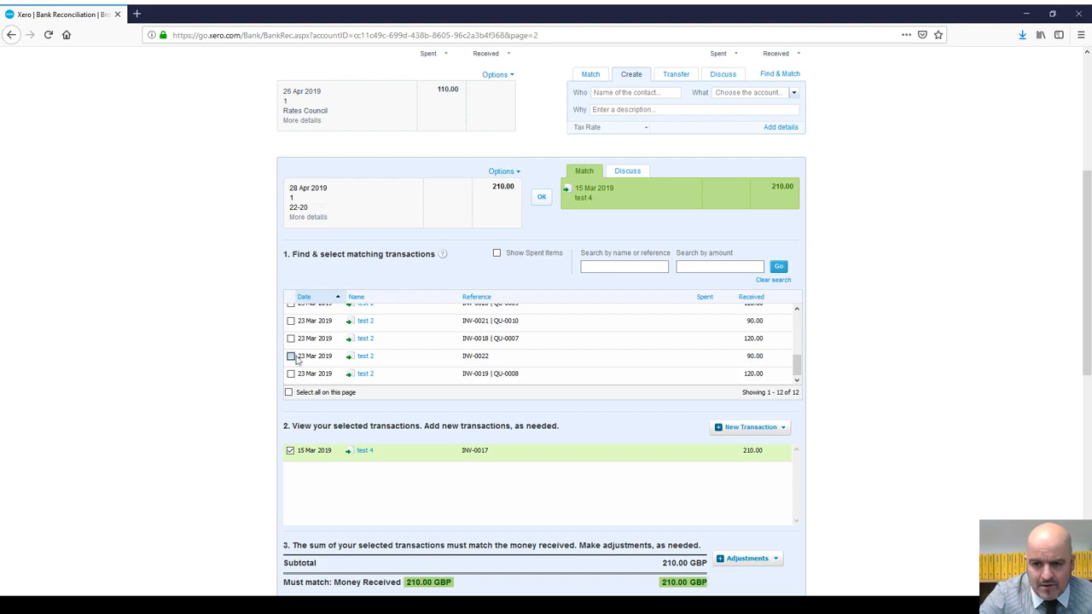
Step: Select 23 Mar INV-0022 and INV-0020, deselect INV-0017, then cancel the search
left_click(291, 357)
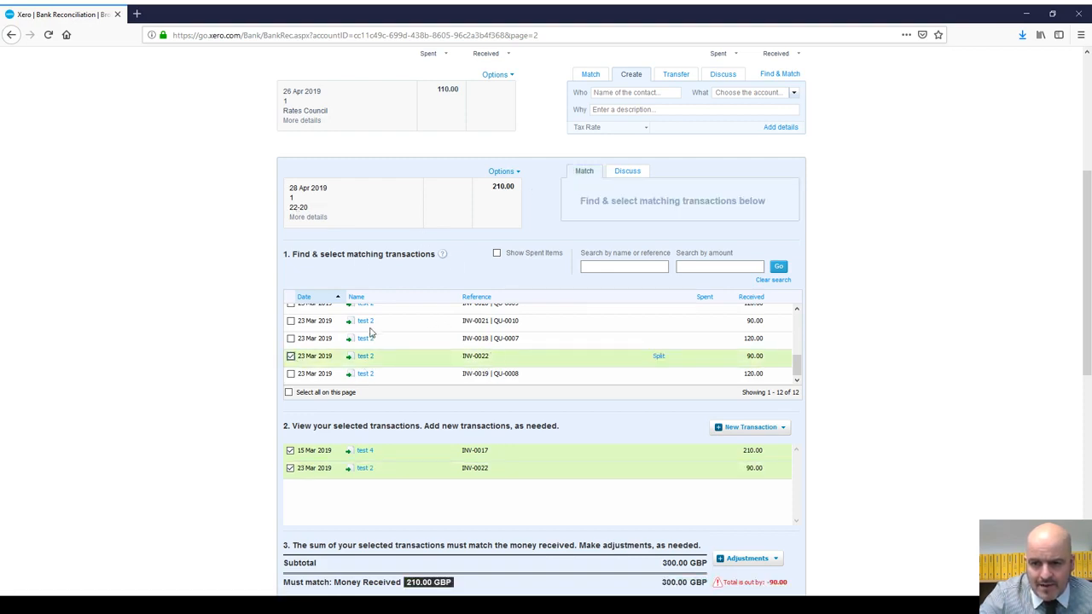
scroll(478, 342, "up", 2)
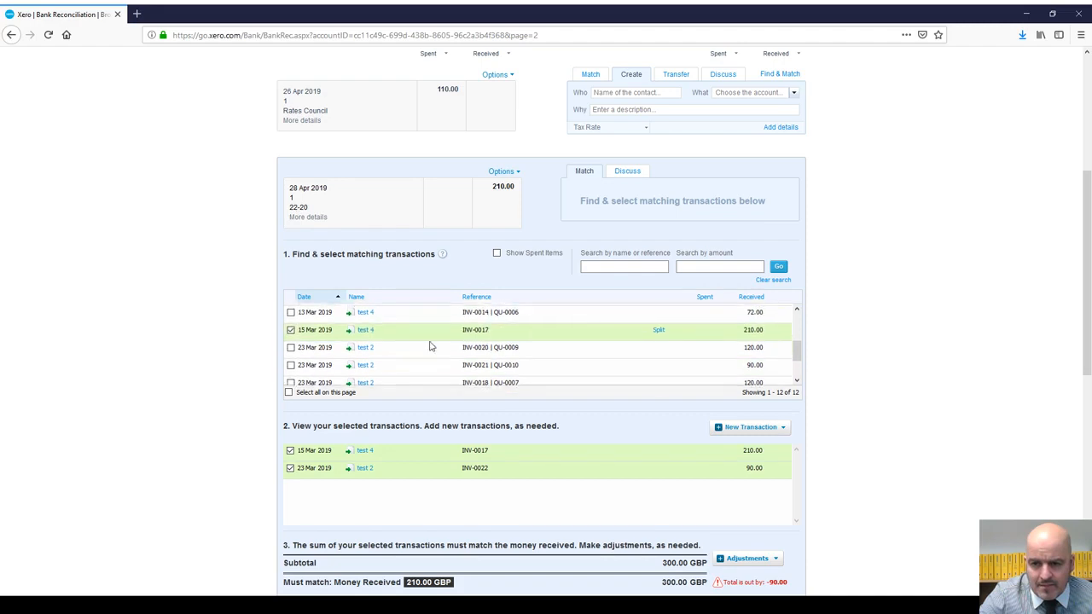
left_click(291, 348)
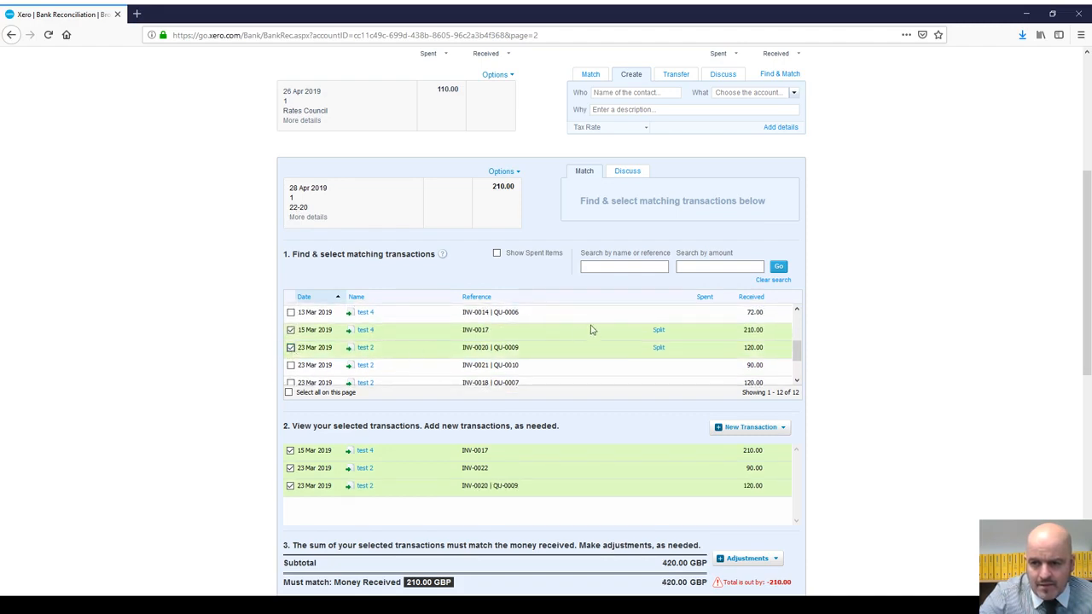
scroll(592, 330, "down", 2)
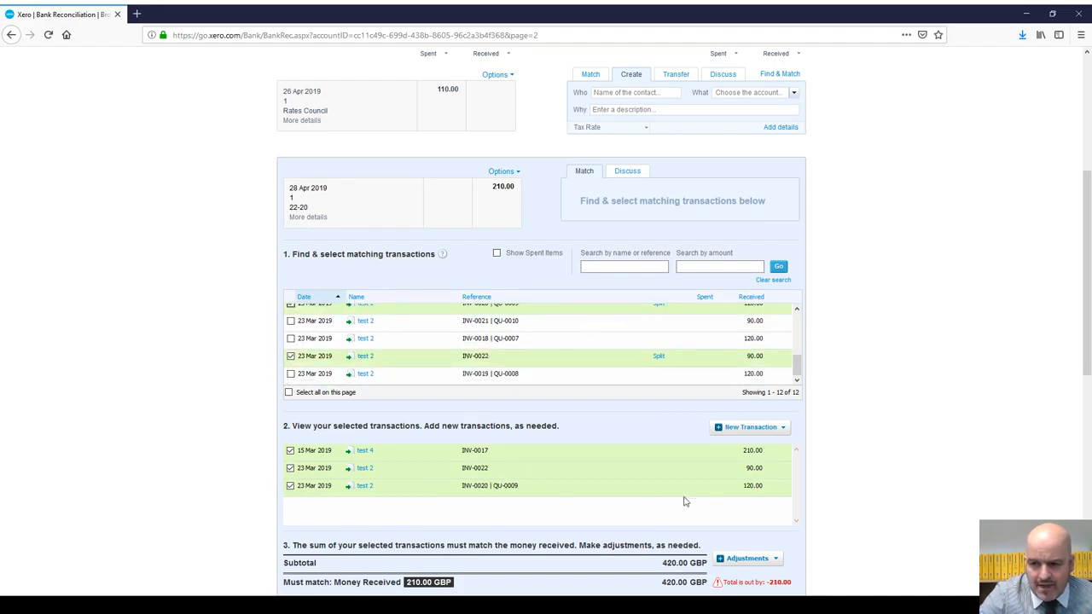
left_click(290, 451)
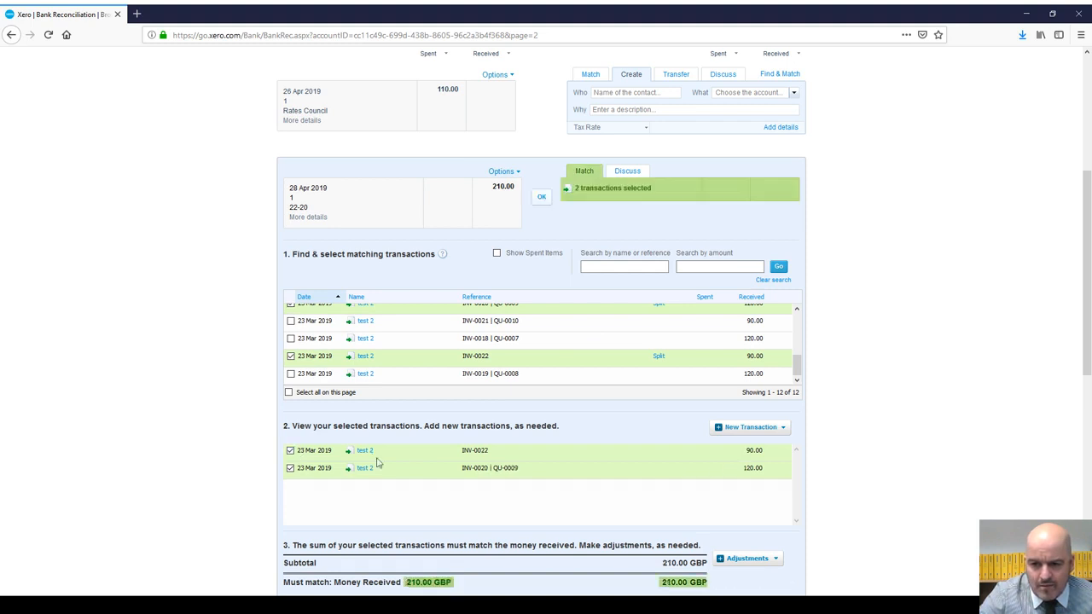
scroll(643, 391, "down", 3)
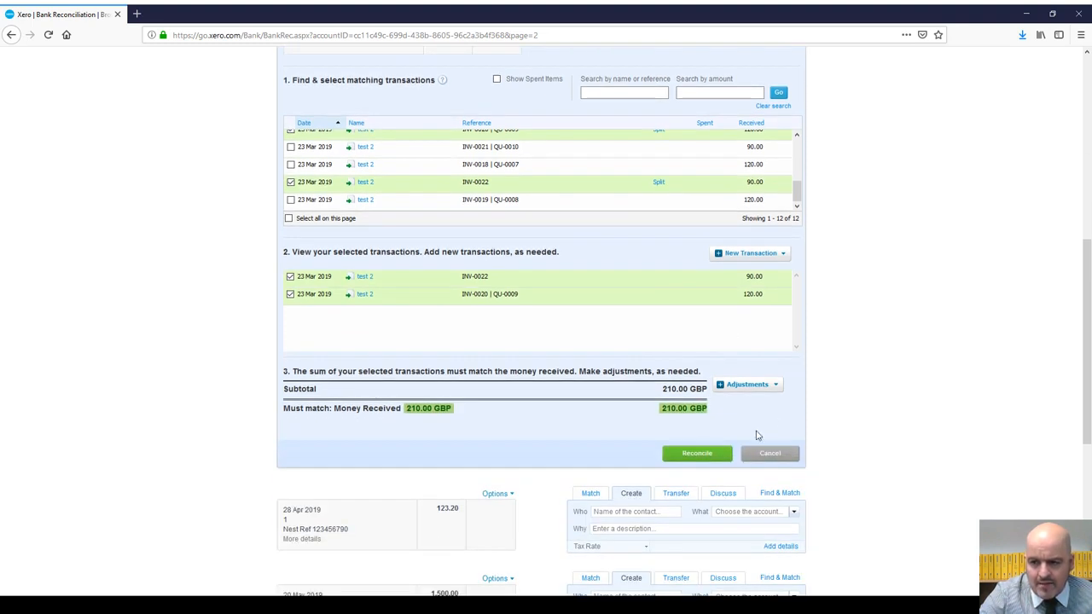
scroll(699, 375, "up", 4)
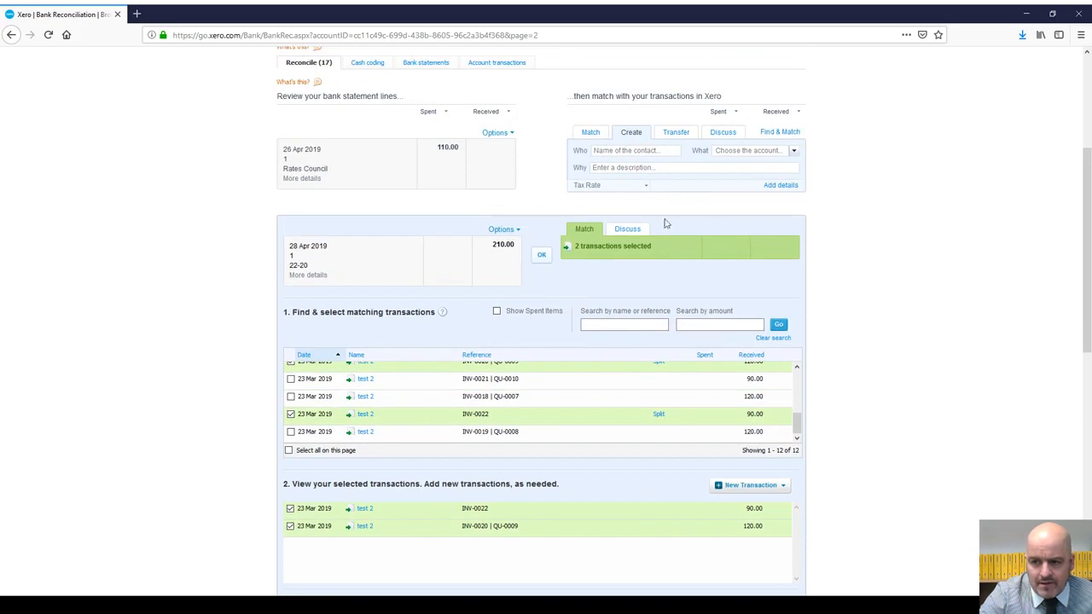
scroll(482, 410, "up", 2)
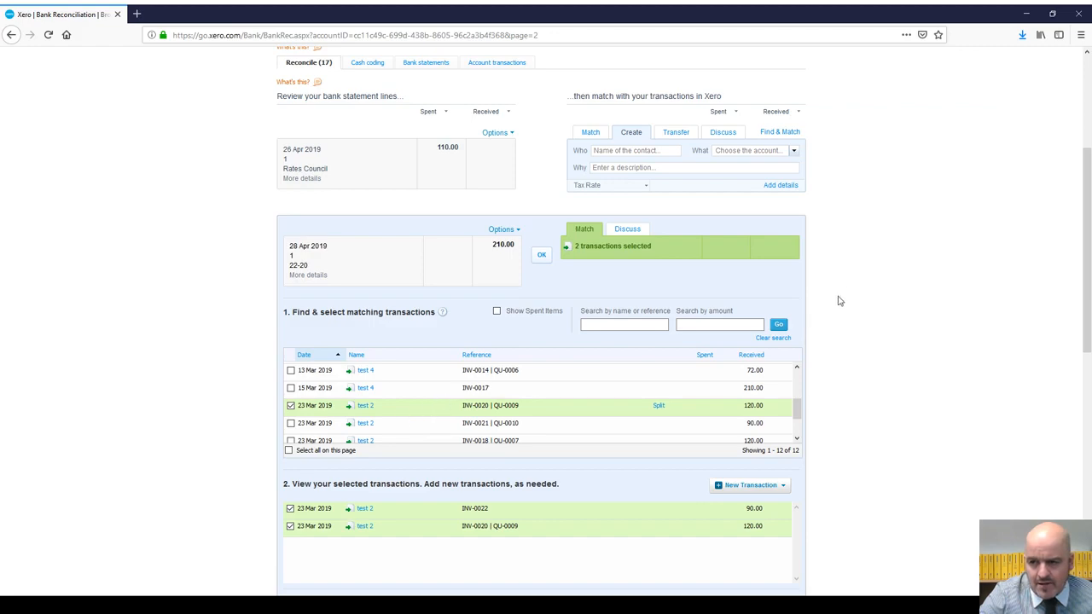
scroll(853, 333, "down", 5)
scroll(824, 345, "up", 3)
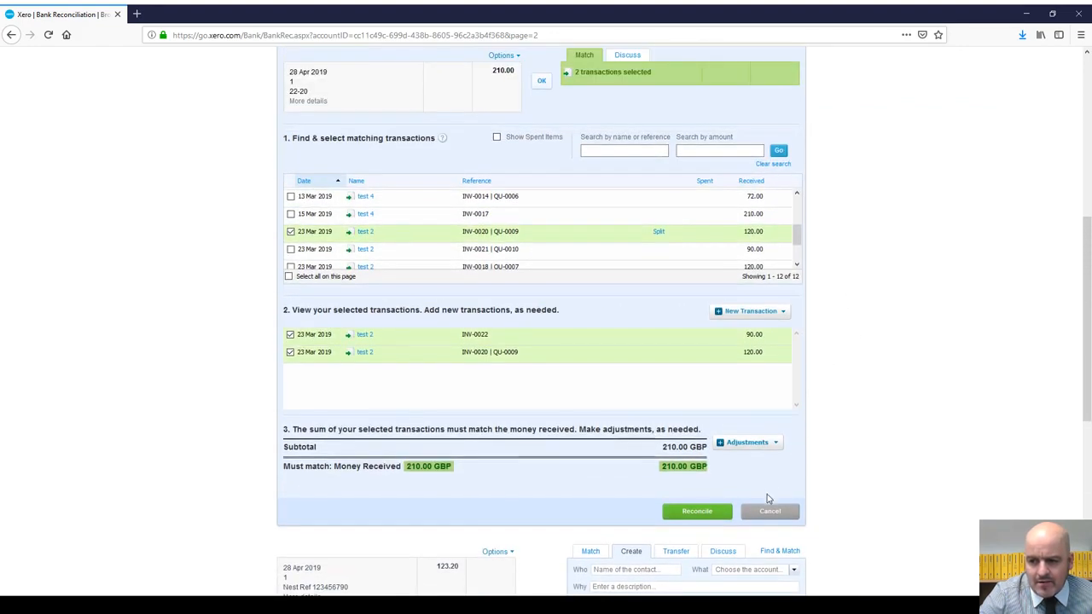
left_click(770, 509)
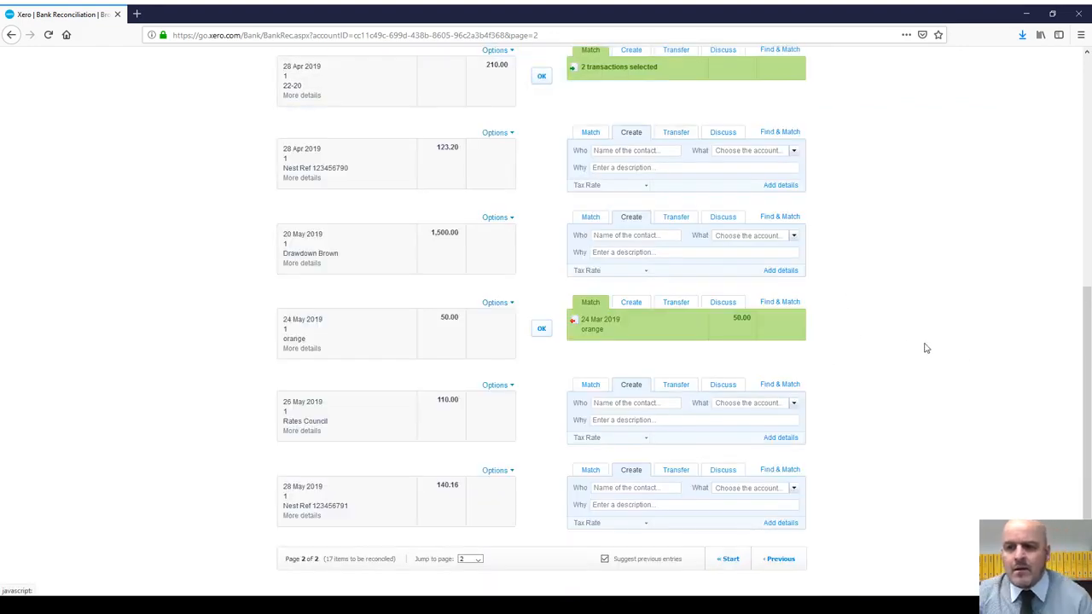
Step: Reopen the Bank 1 reconciliation (17 items) from the dashboard and jump to page 2
scroll(921, 346, "up", 3)
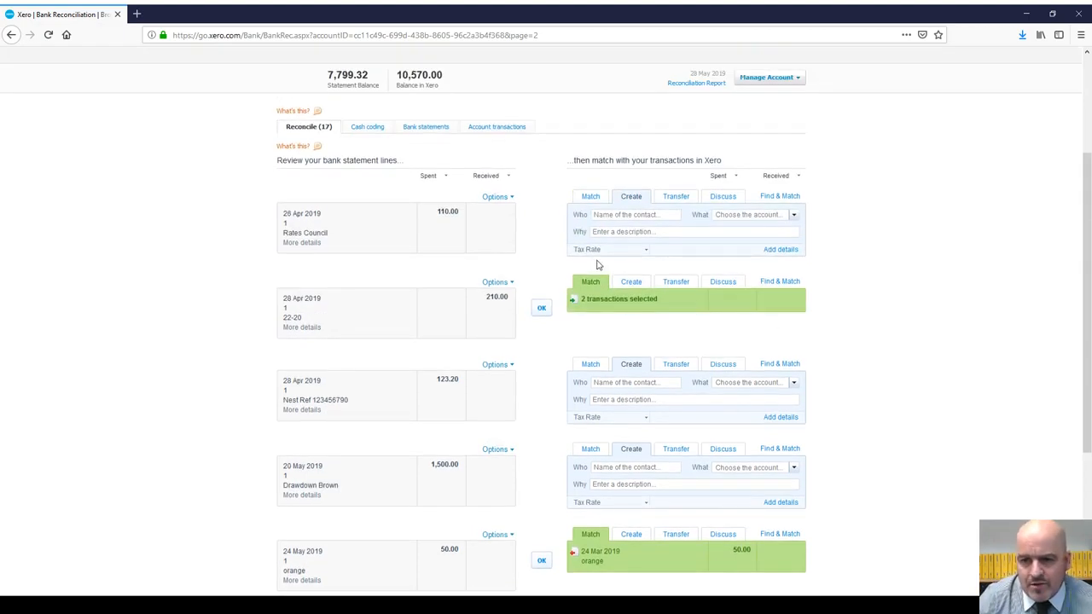
scroll(223, 126, "up", 3)
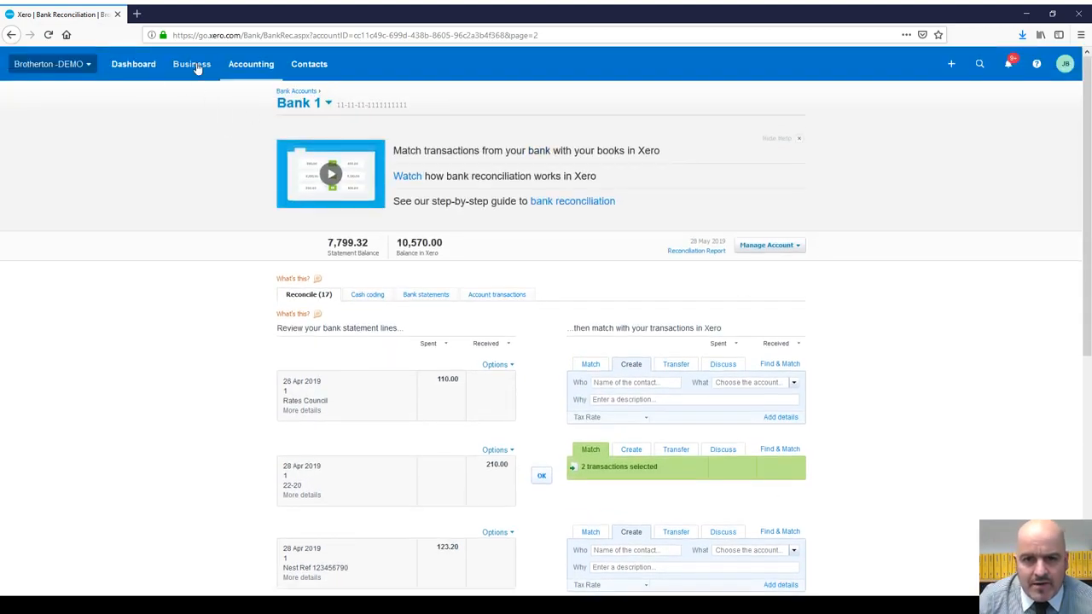
left_click(147, 70)
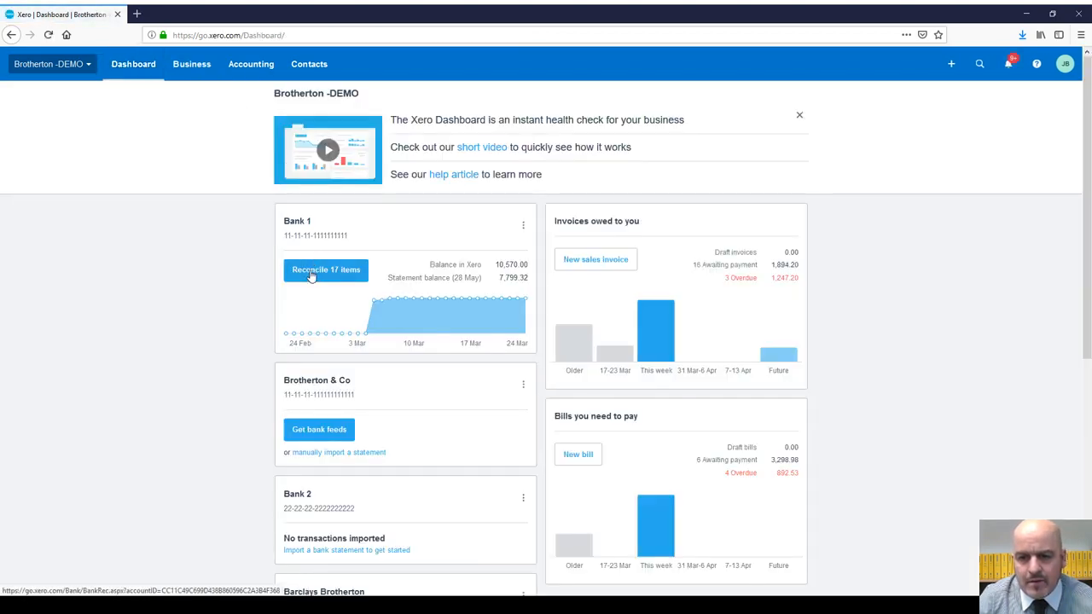
left_click(311, 271)
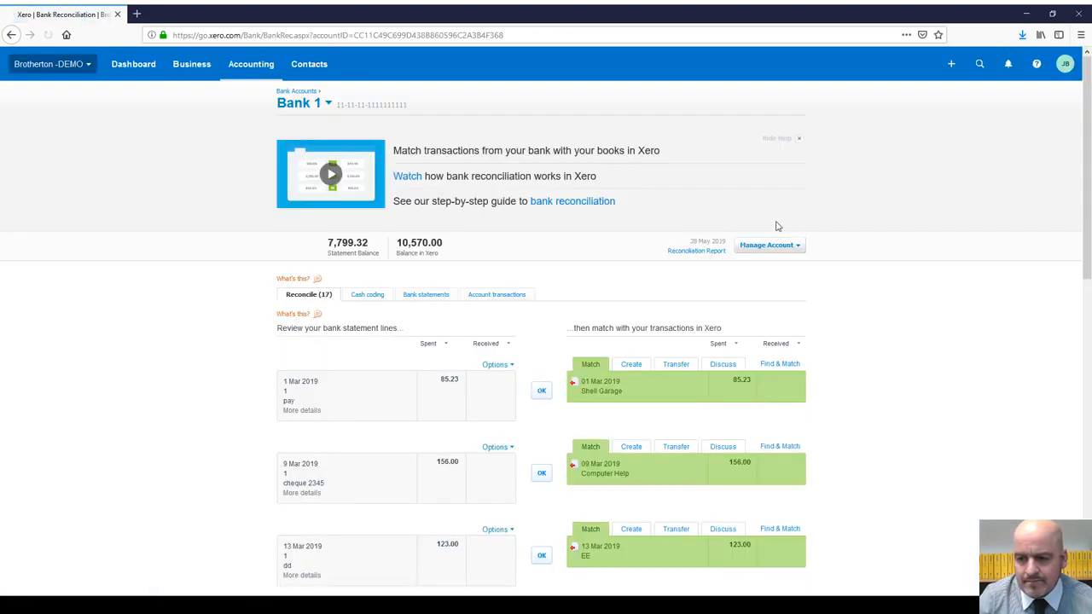
scroll(777, 224, "down", 10)
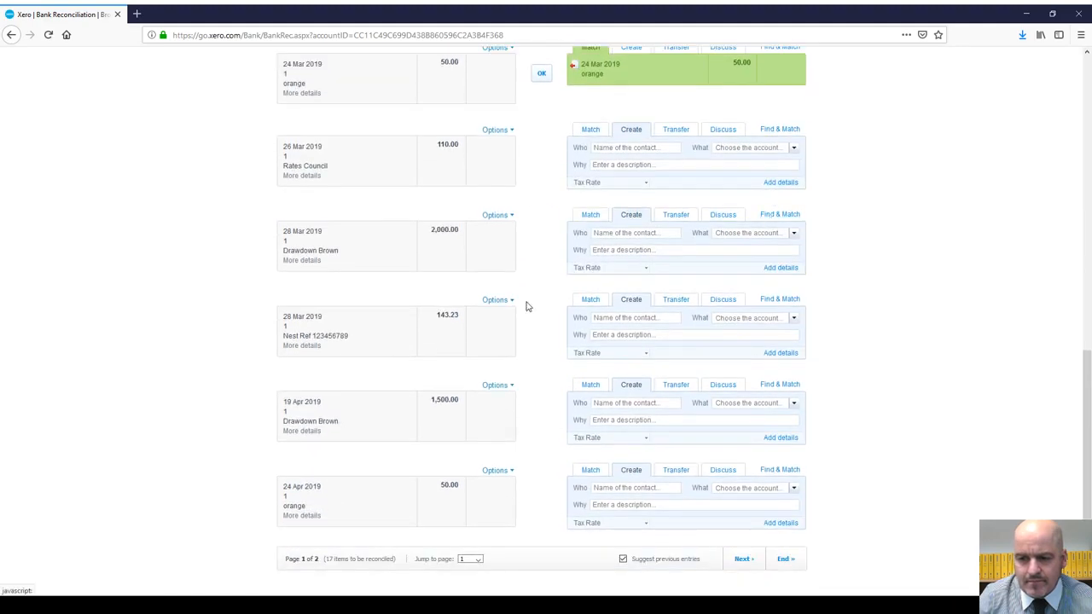
scroll(510, 281, "up", 4)
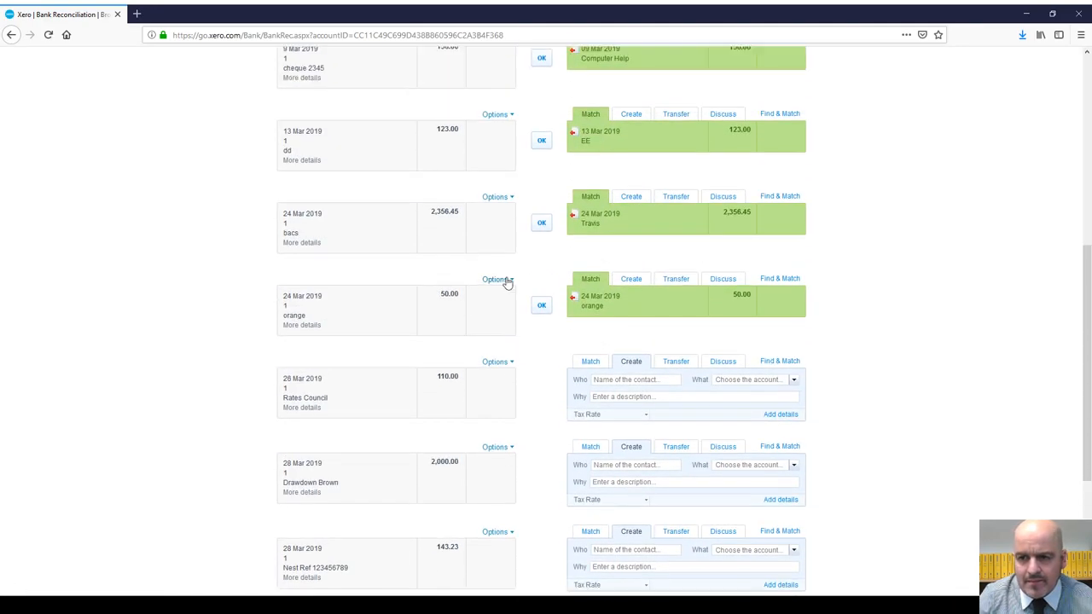
scroll(509, 283, "down", 5)
scroll(572, 502, "up", 10)
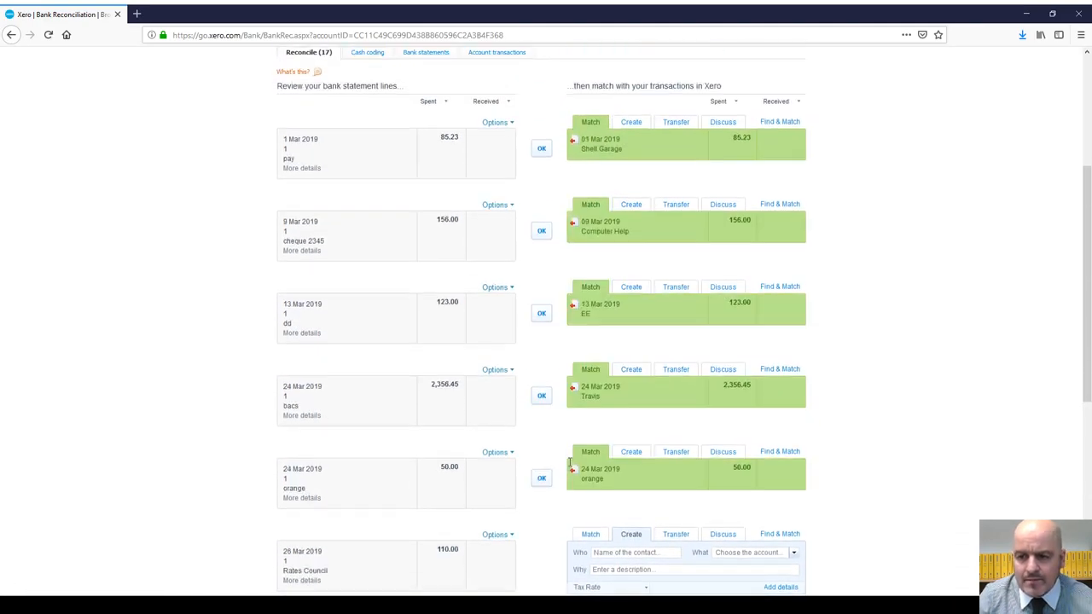
scroll(554, 506, "down", 10)
left_click(469, 559)
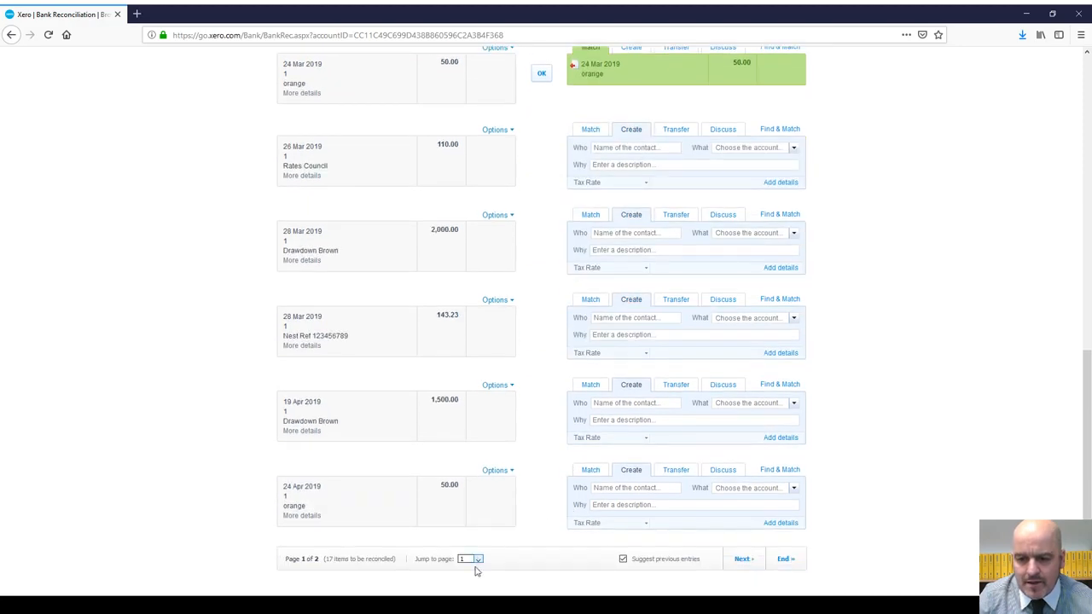
left_click(474, 583)
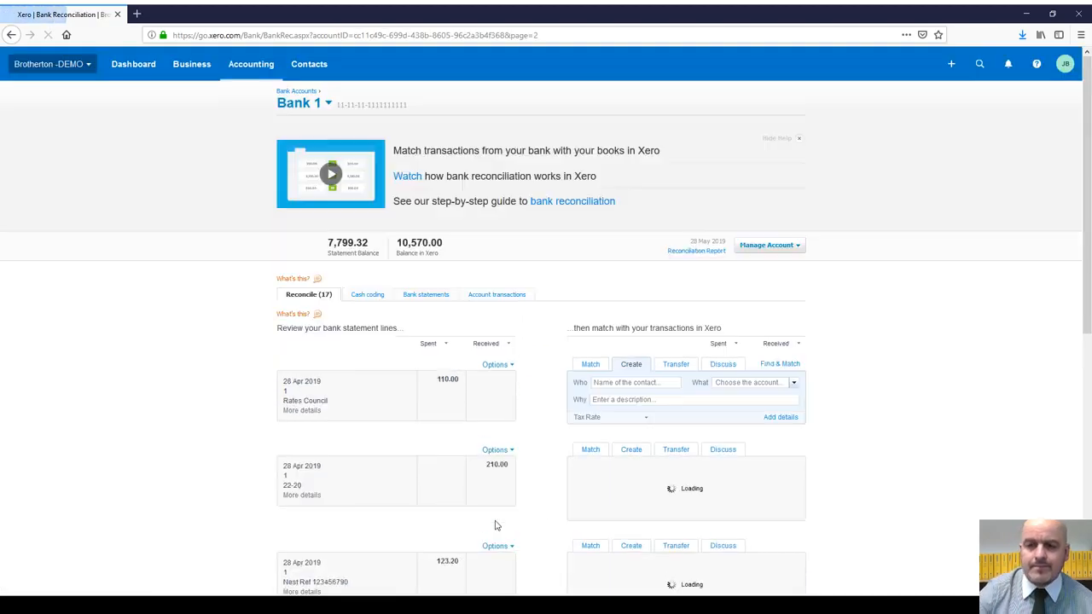
scroll(491, 422, "down", 3)
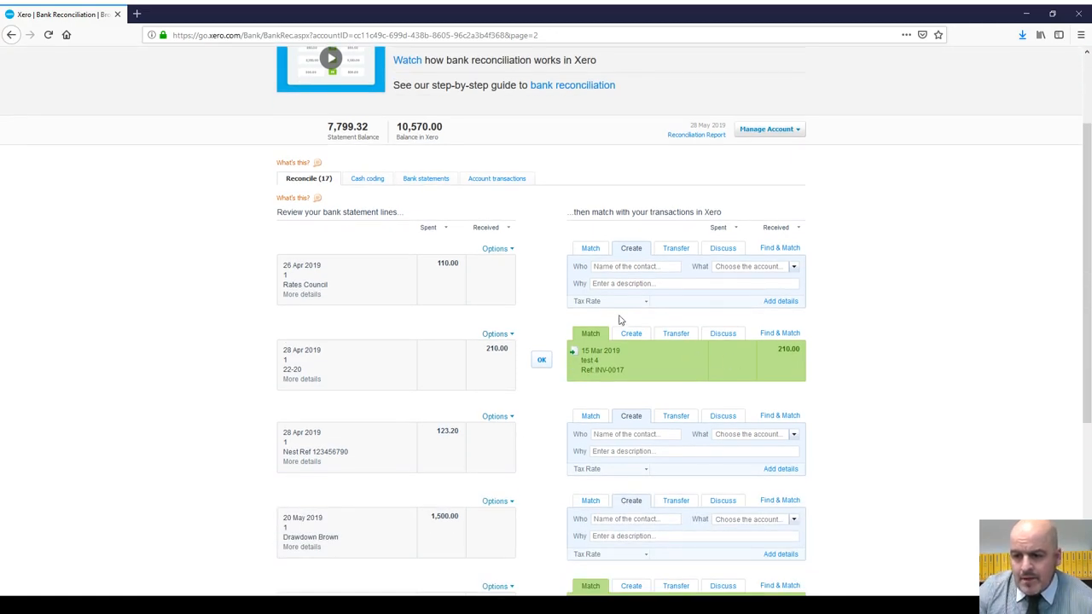
Step: Open matching for the 28 Apr 210.00 line, then view and close its statement details
left_click(787, 334)
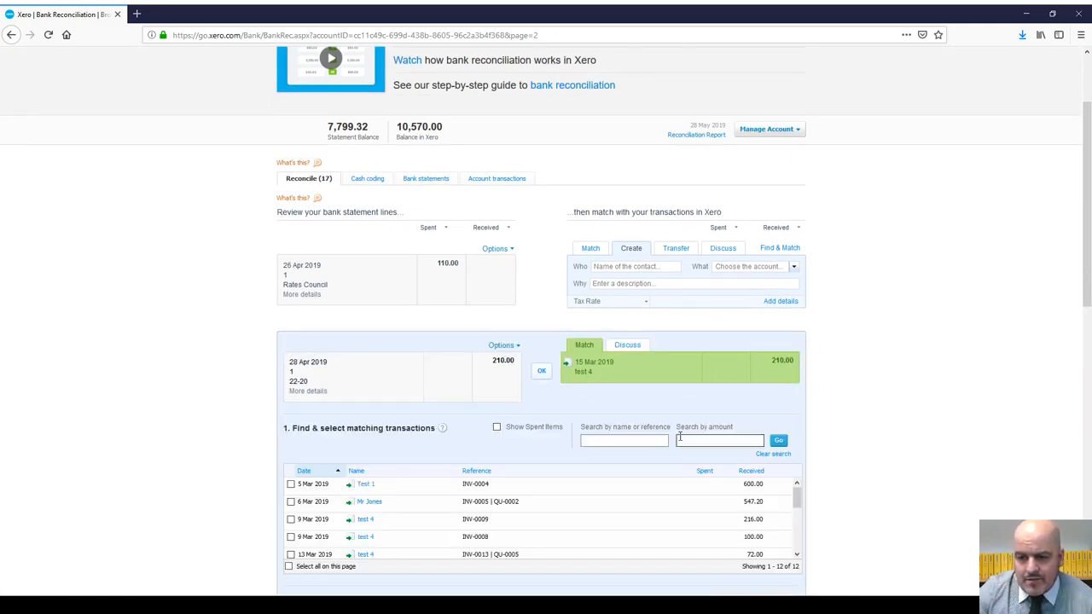
scroll(560, 456, "down", 7)
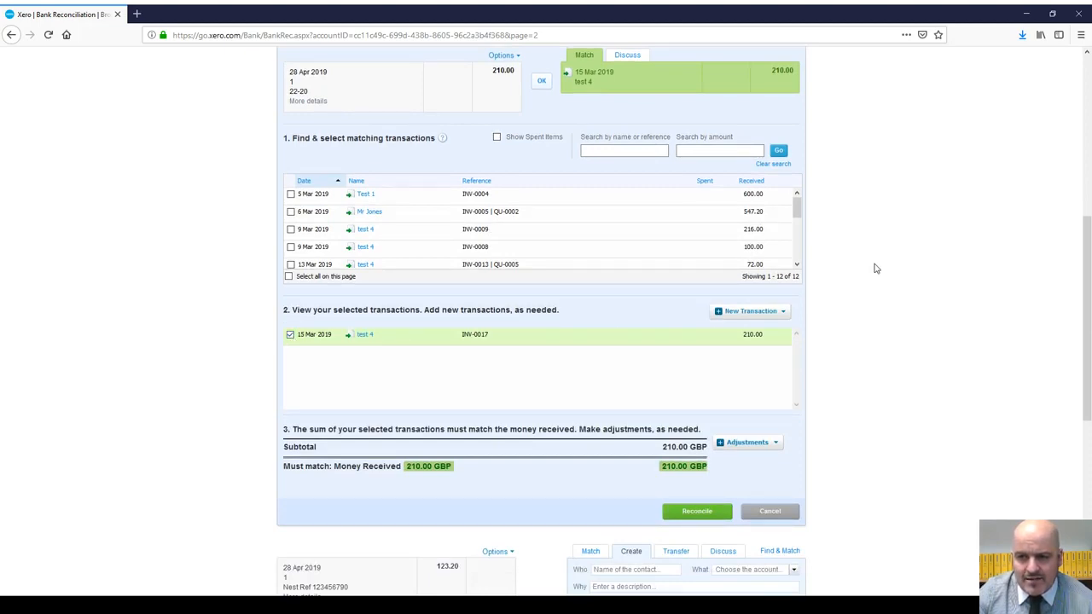
scroll(718, 253, "up", 9)
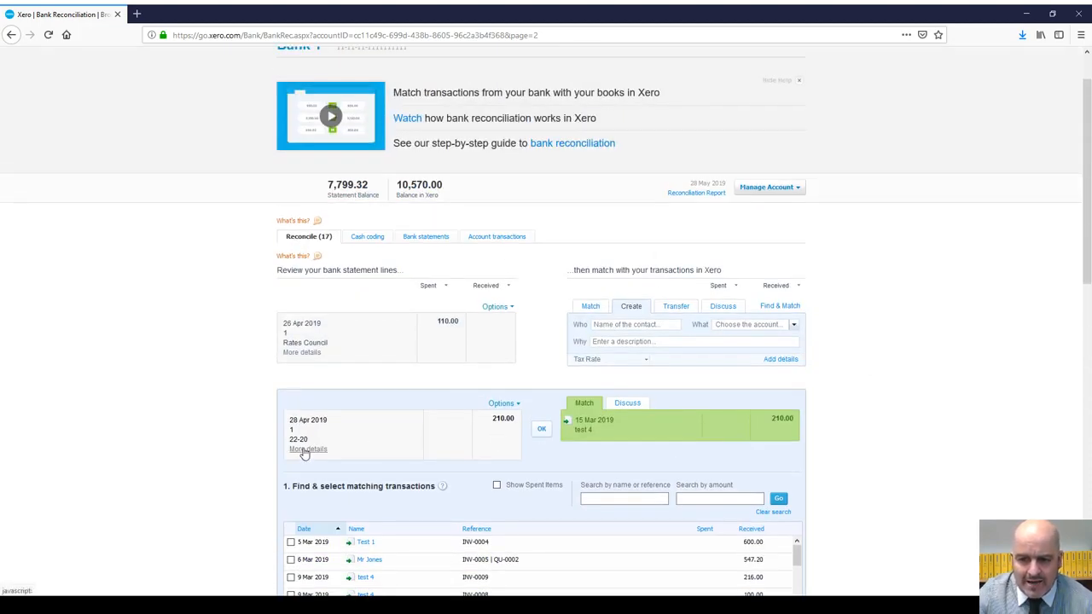
left_click(306, 450)
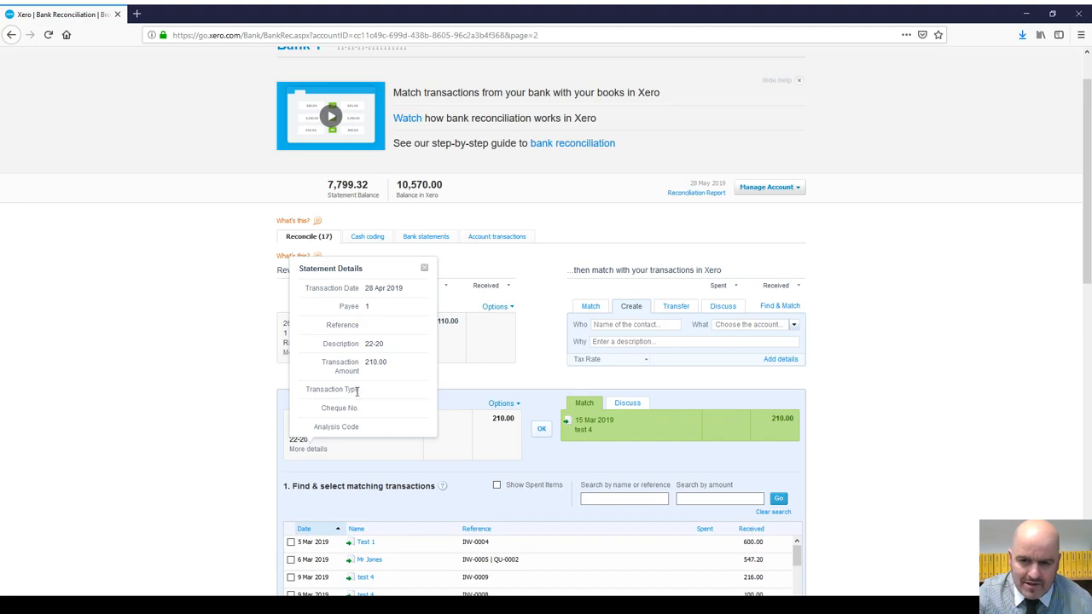
left_click(424, 268)
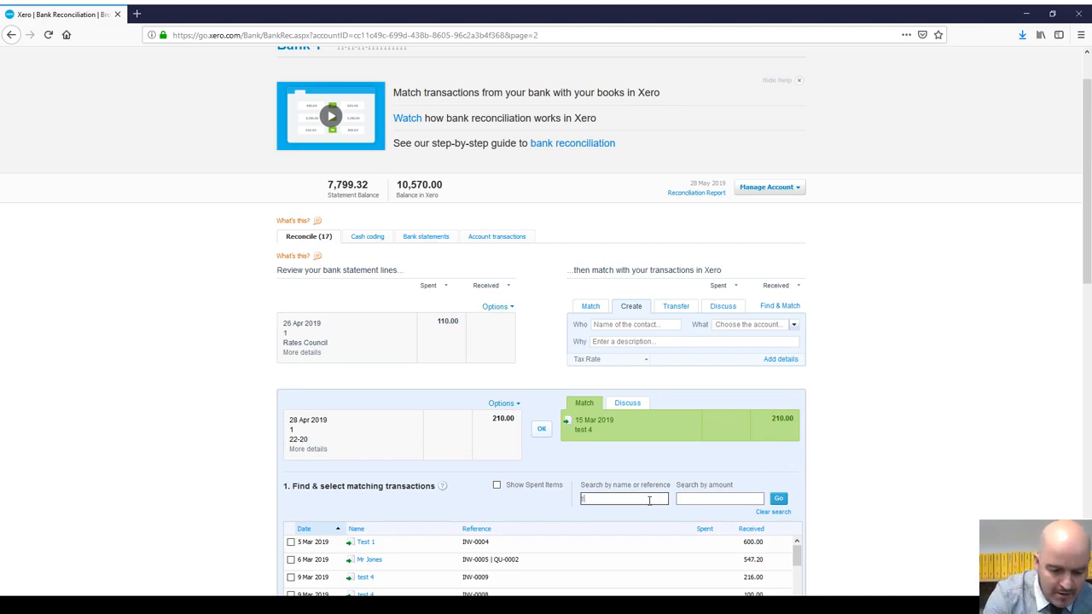
Step: Search candidates for 'test 2', tick INV-0020 and INV-0022, and untick test 4 INV-0017
left_click(649, 501)
type("test 2")
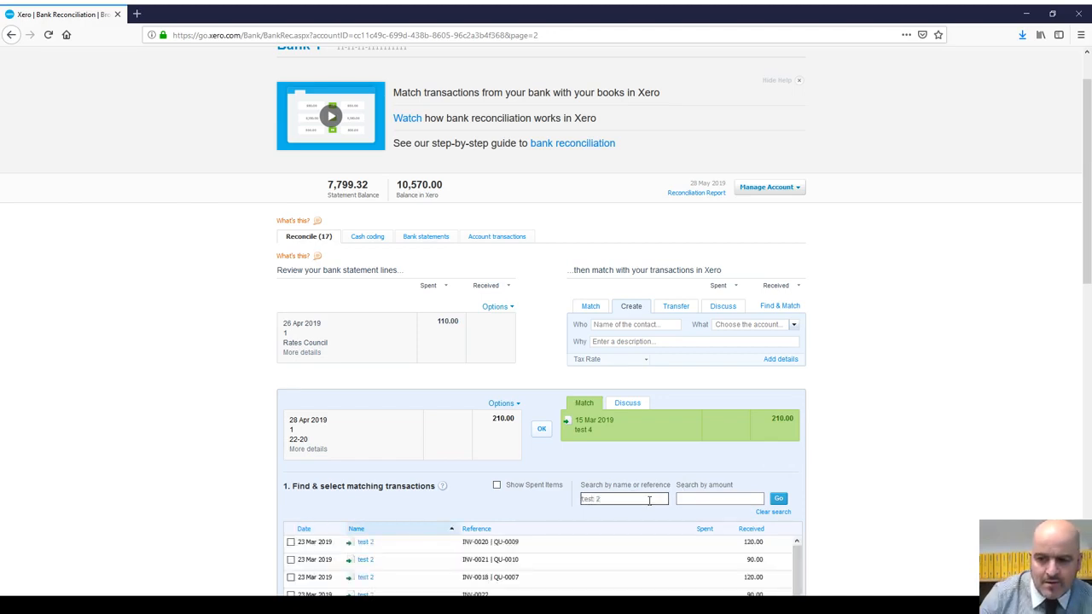
scroll(638, 493, "down", 3)
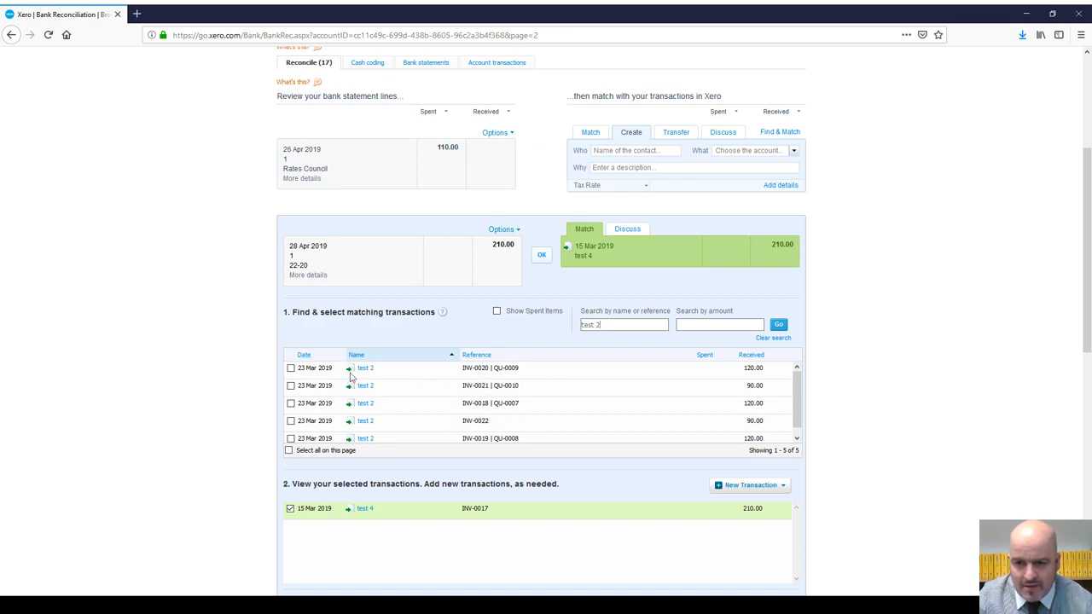
left_click(291, 367)
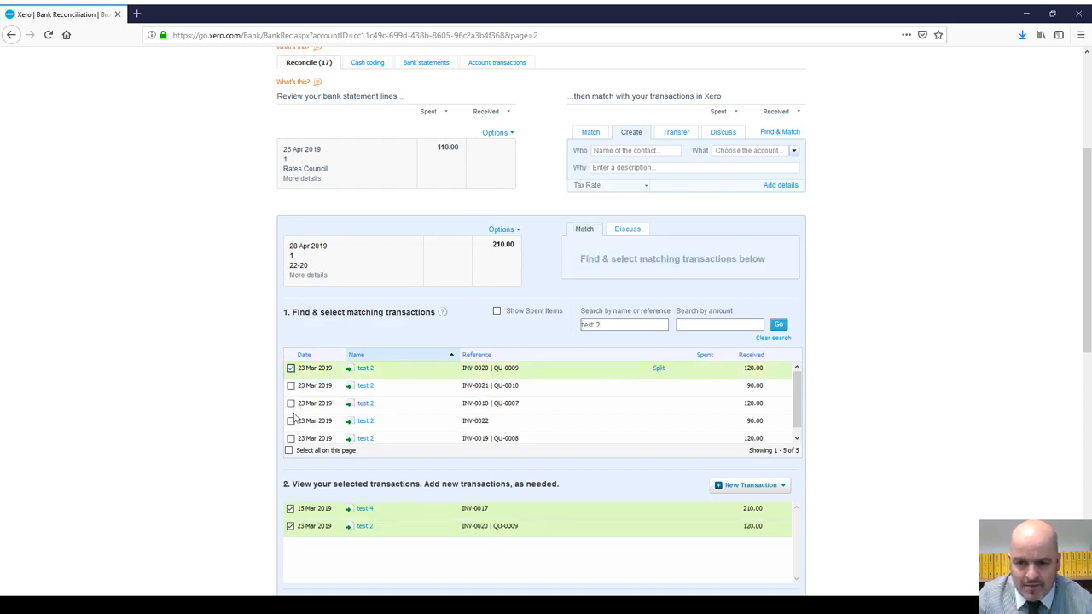
left_click(291, 420)
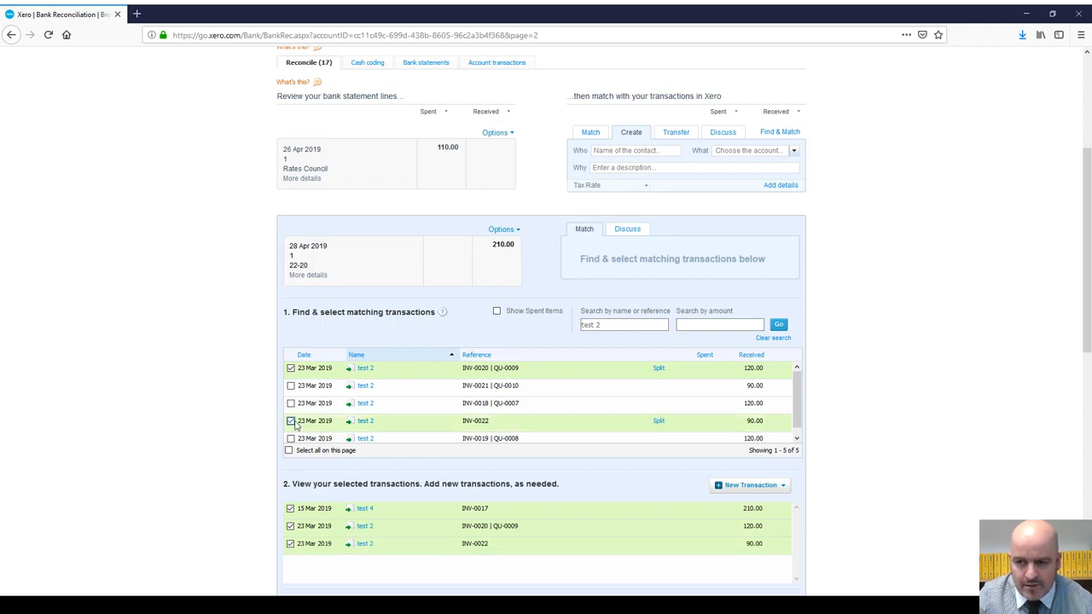
left_click(291, 509)
Step: Untick INV-0020 and INV-0022 again so no test 2 match is selected
scroll(793, 402, "down", 1)
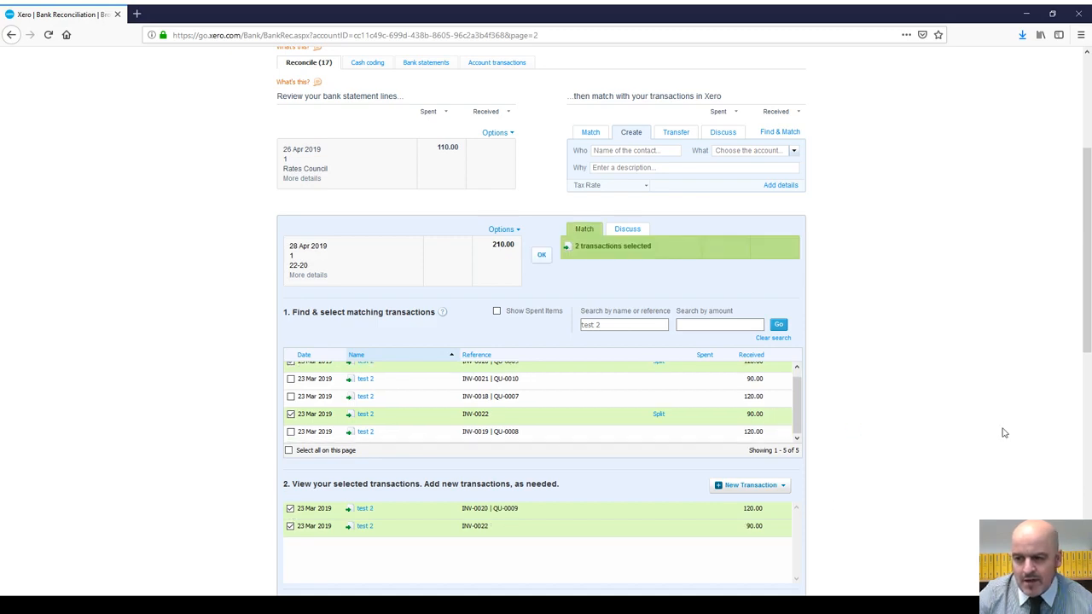
scroll(1001, 434, "down", 2)
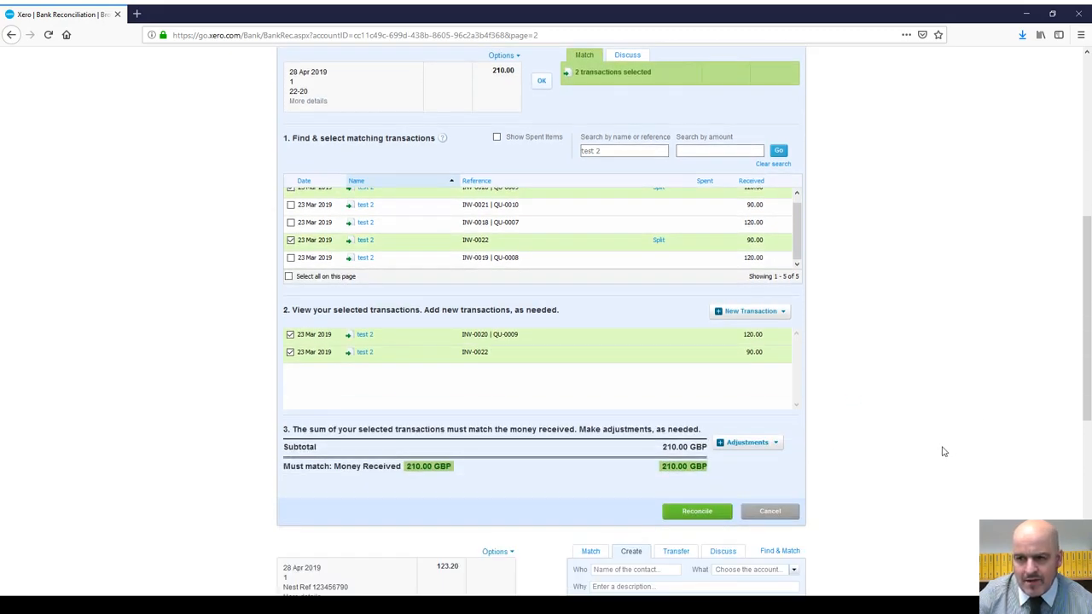
scroll(941, 454, "up", 3)
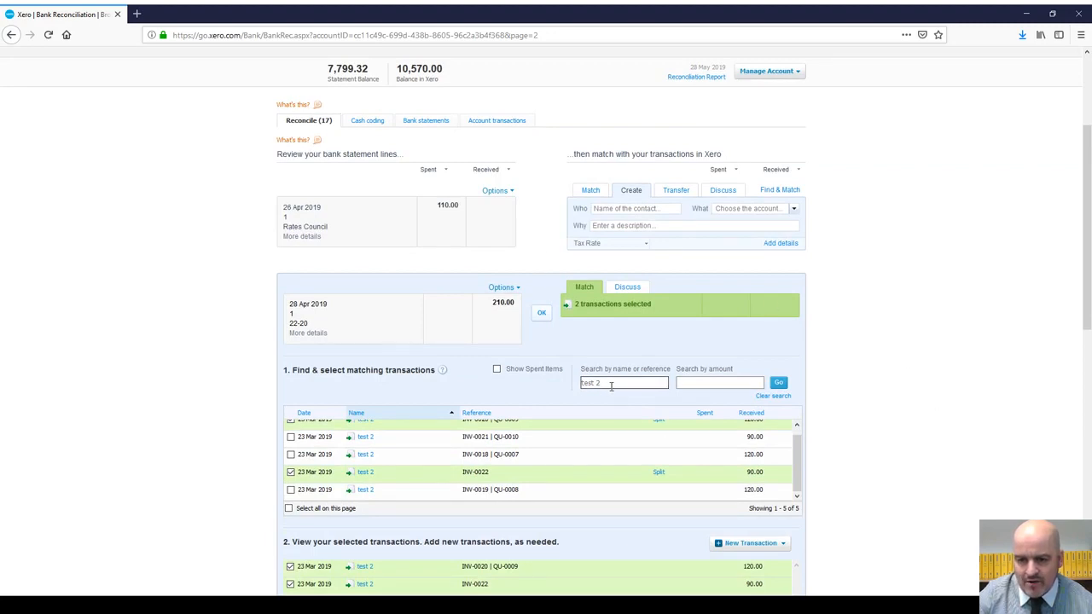
scroll(654, 415, "down", 1)
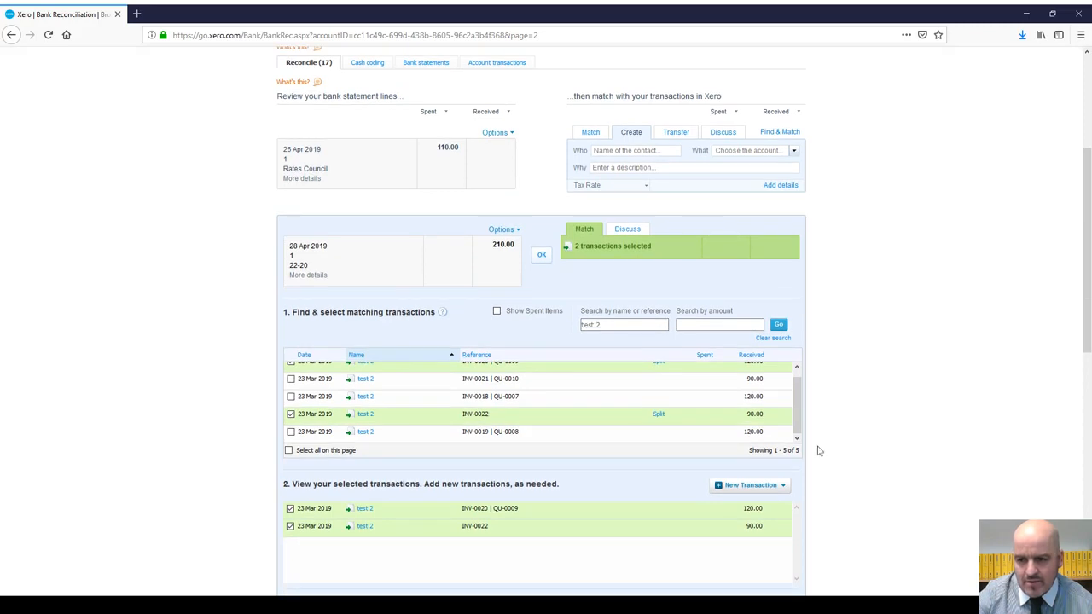
left_click(290, 508)
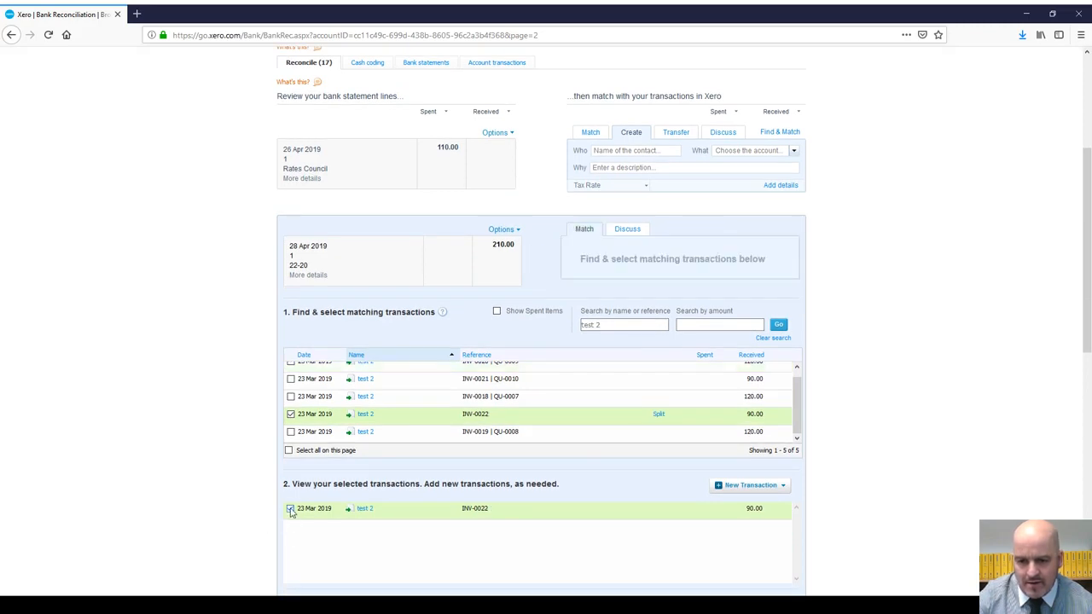
left_click(290, 509)
scroll(810, 497, "down", 4)
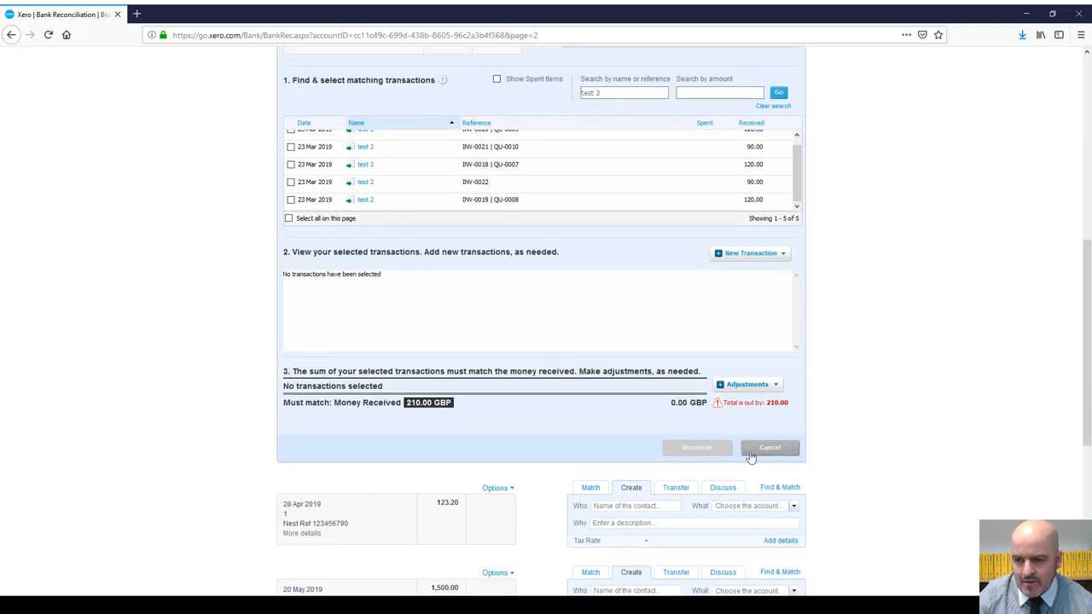
Step: Cancel matching, reopen Find & Match for the 28 Apr line, and untick the 15 Mar test 4 suggestion
left_click(769, 451)
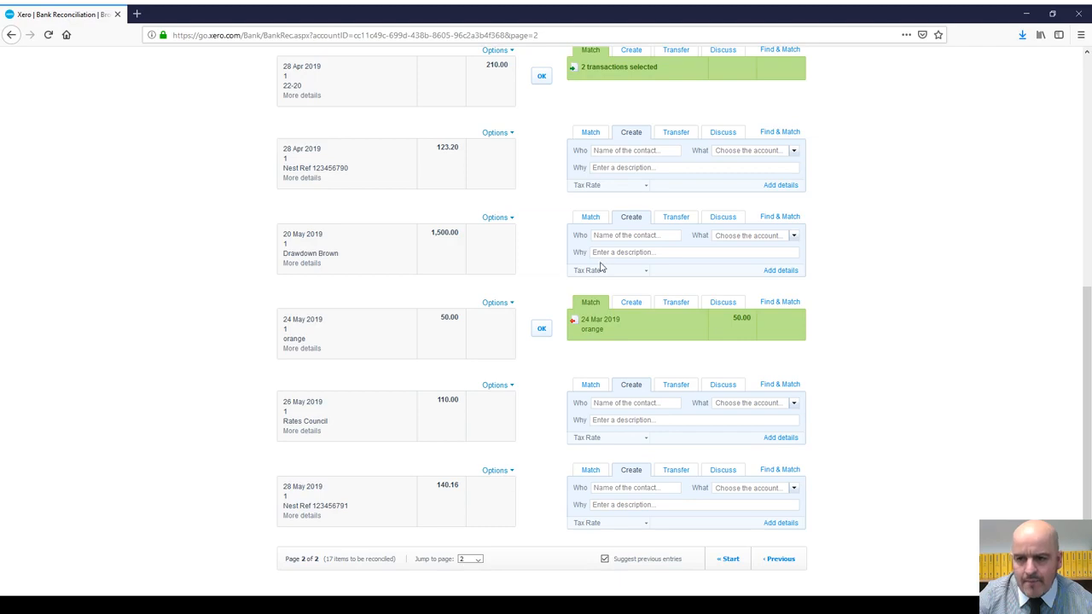
scroll(604, 266, "up", 5)
scroll(604, 265, "up", 2)
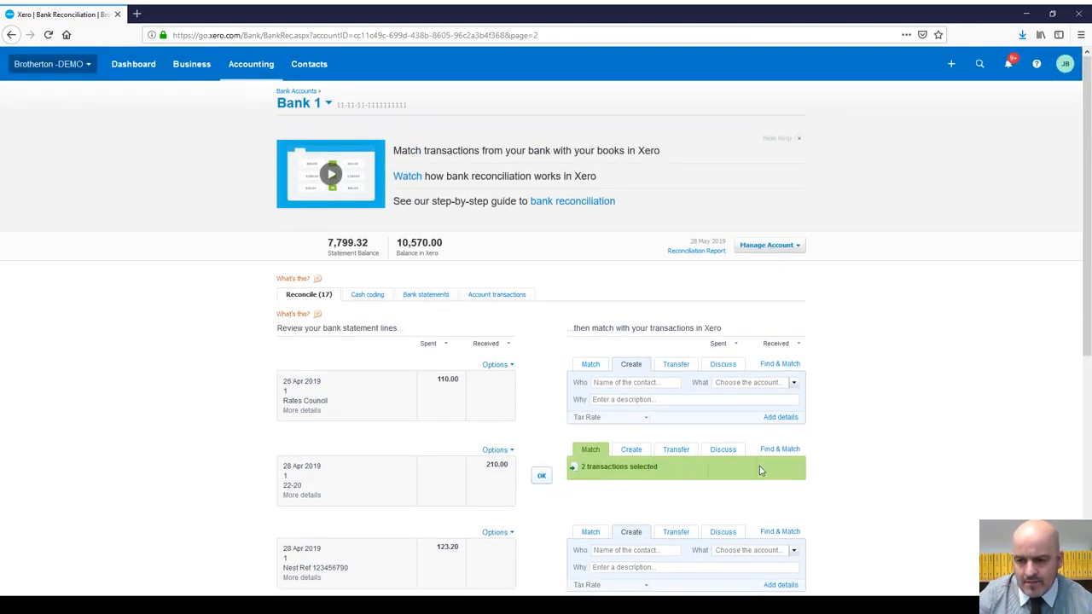
left_click(777, 450)
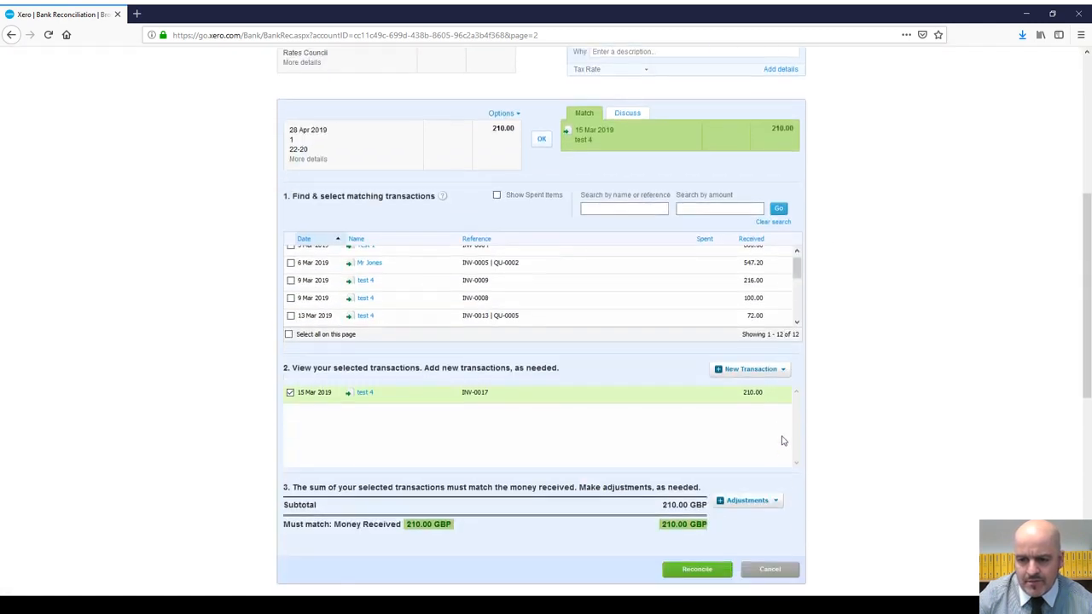
left_click(290, 393)
scroll(435, 373, "up", 3)
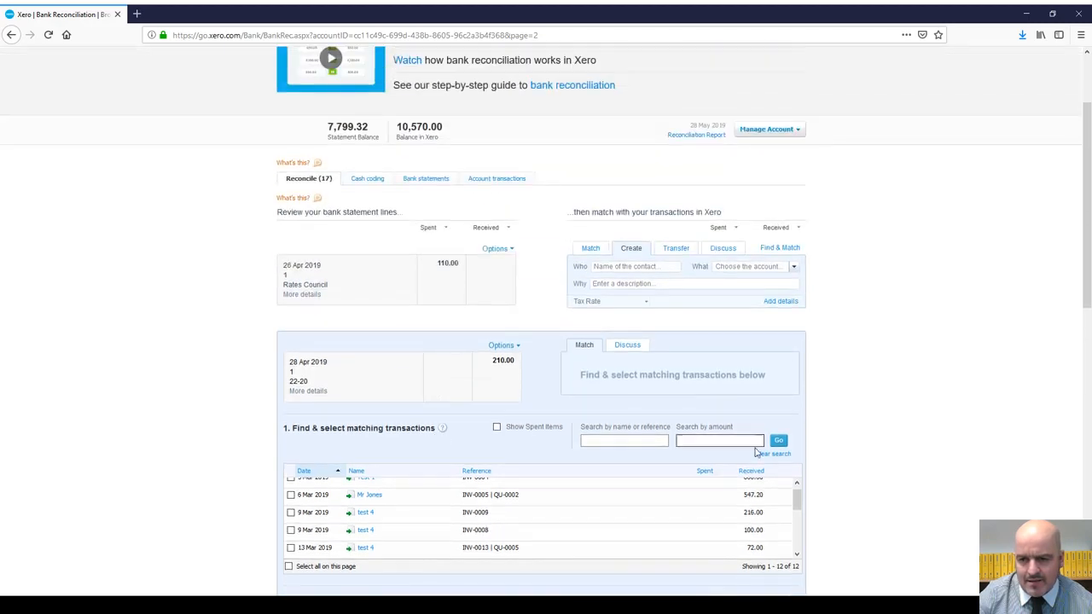
left_click_drag(795, 502, 793, 520)
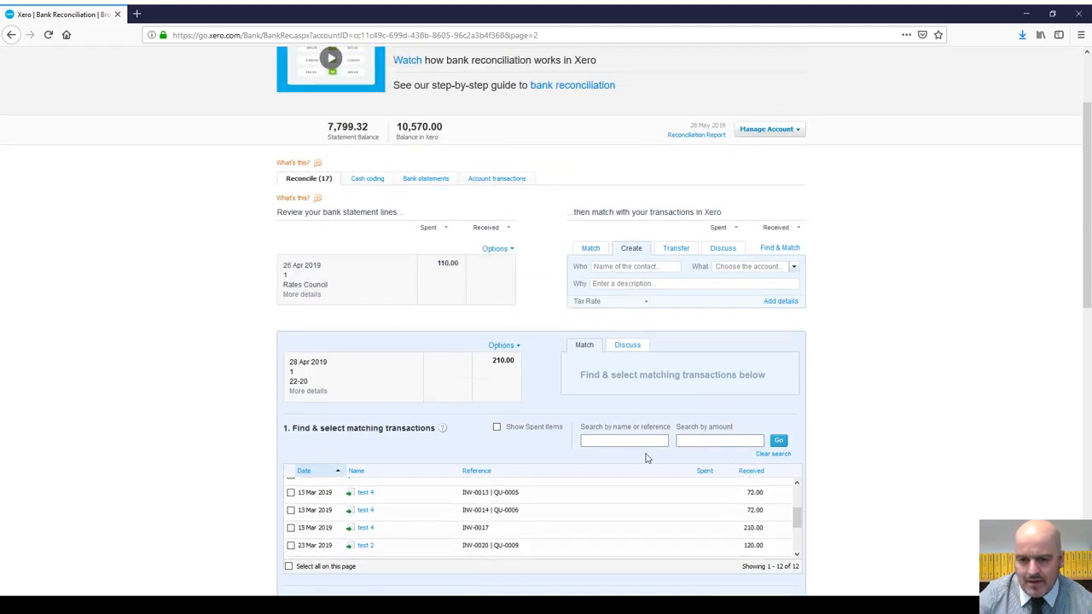
Step: Search 'test 2', select INV-0022 and INV-0020, and confirm the 210.00 reconciliation
left_click(626, 443)
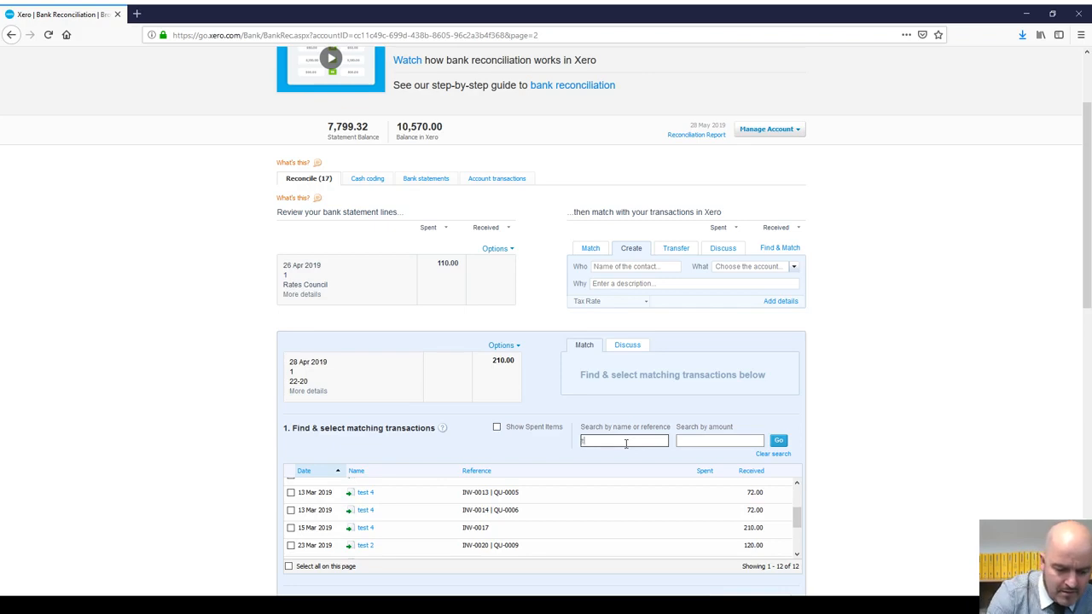
type("test 2")
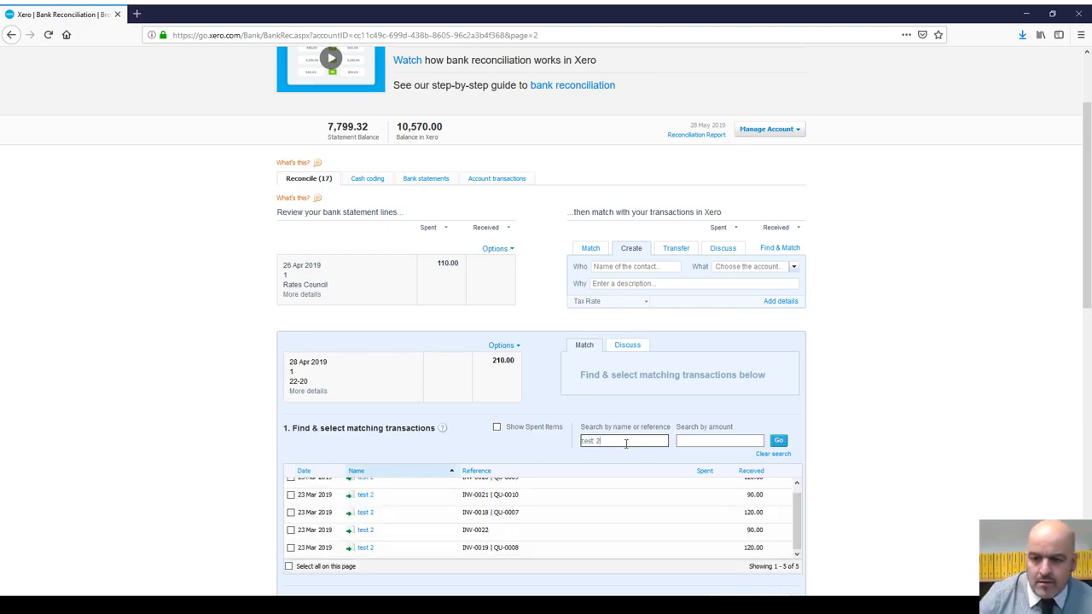
scroll(715, 431, "down", 2)
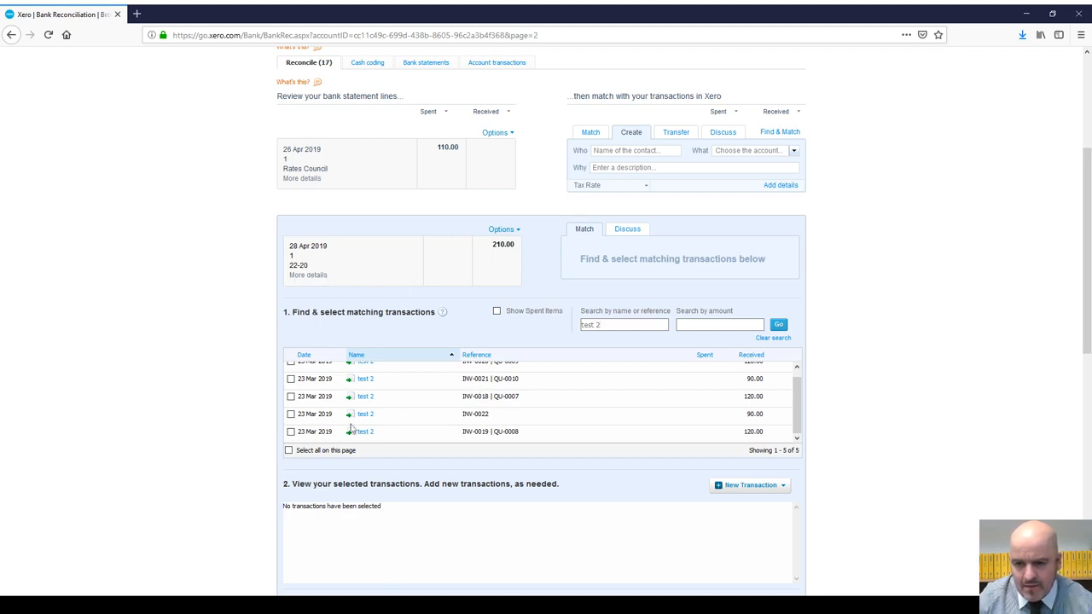
left_click(291, 415)
scroll(466, 427, "up", 1)
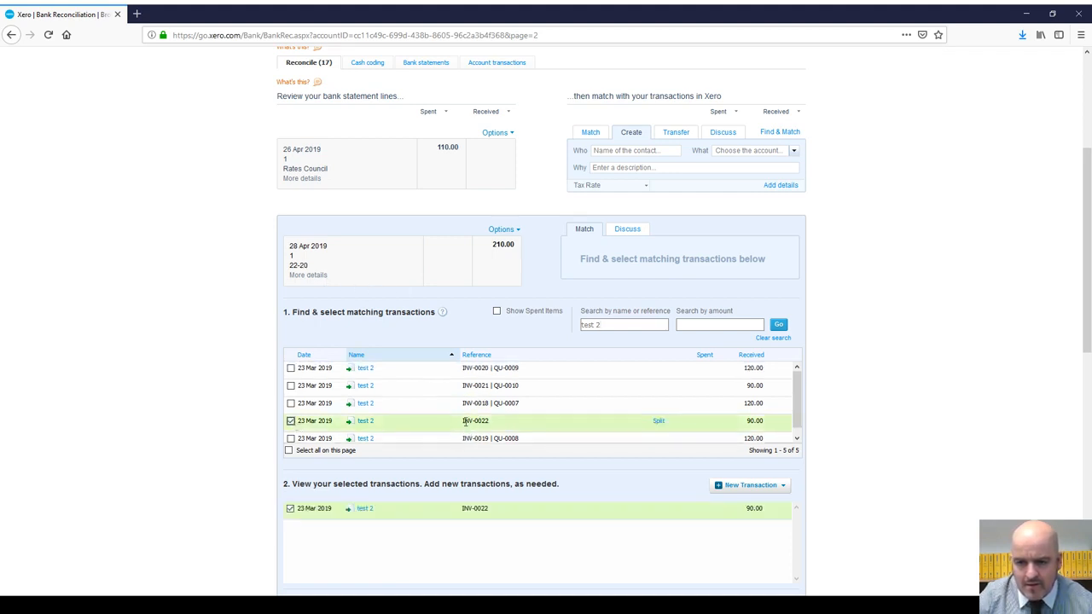
left_click(291, 369)
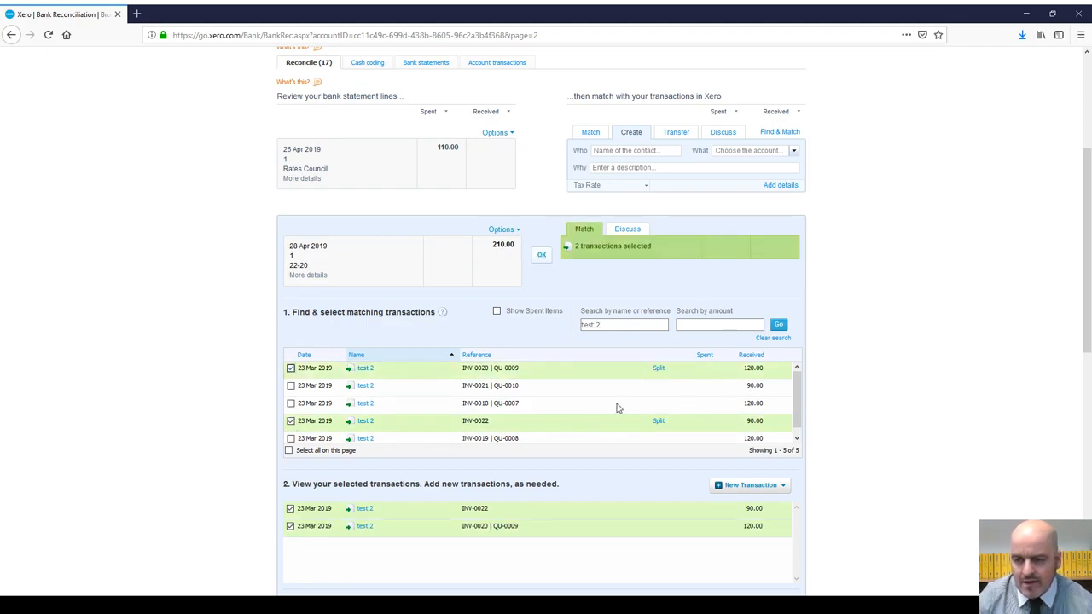
left_click(542, 254)
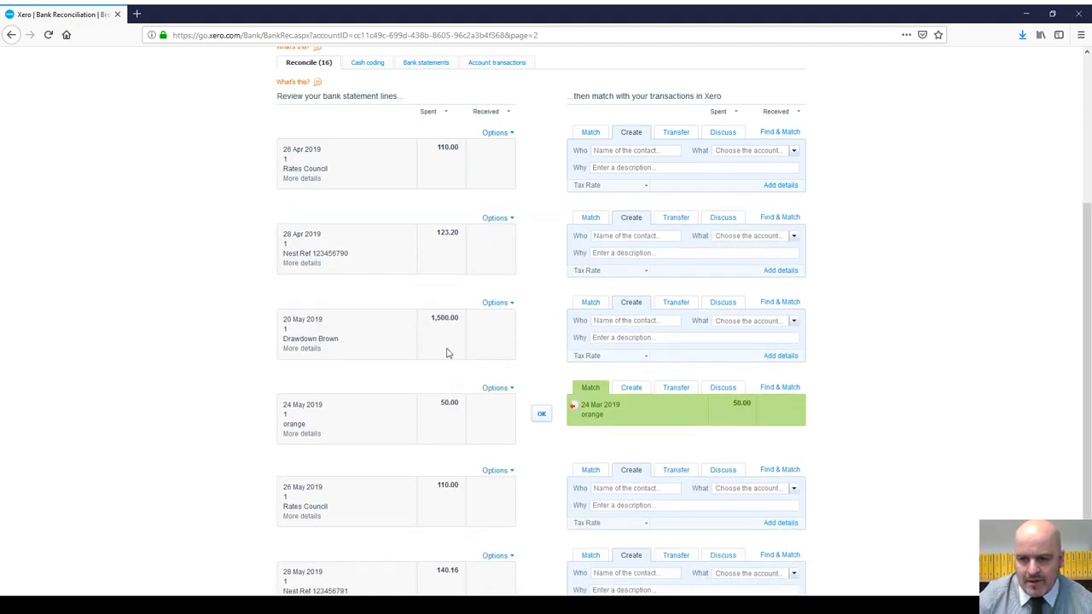
Step: Jump back to page 1 of Bank 1 statement lines, showing 1–24 Mar suggested matches
scroll(447, 351, "down", 1)
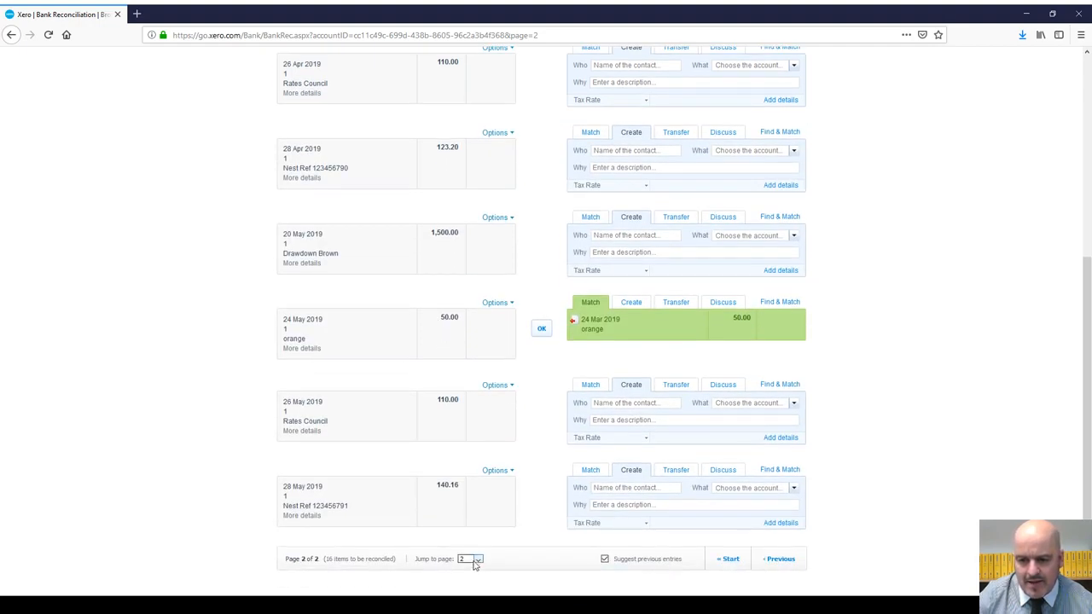
left_click(474, 575)
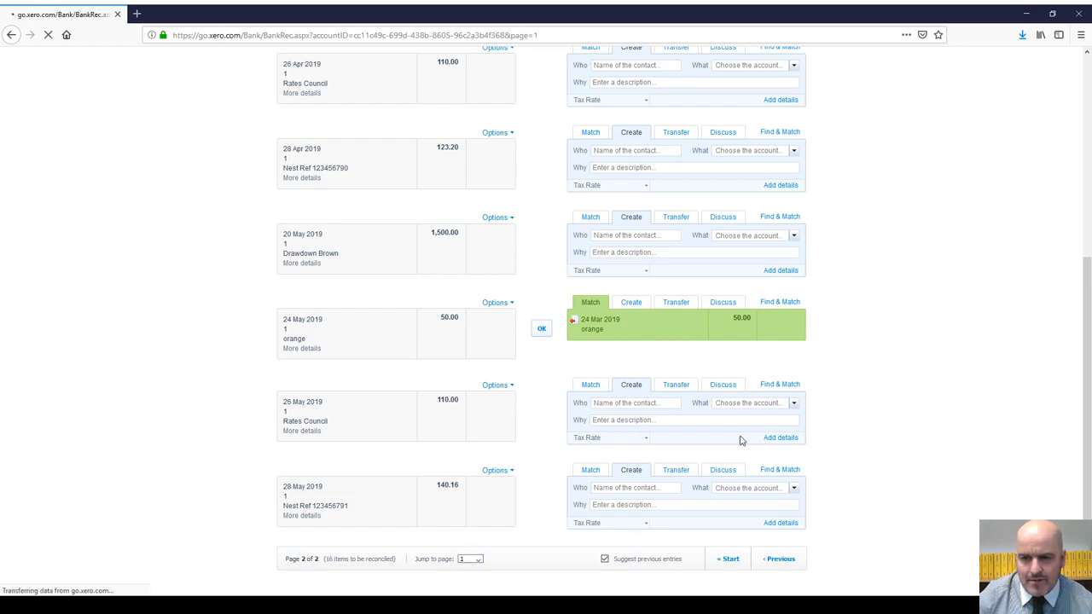
scroll(733, 430, "down", 4)
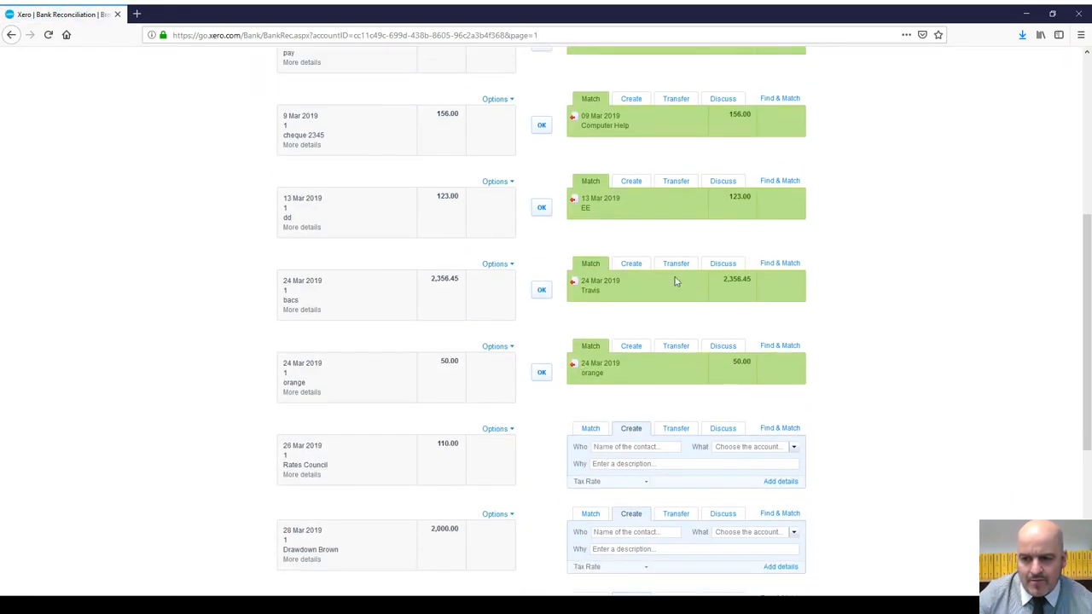
scroll(648, 490, "up", 5)
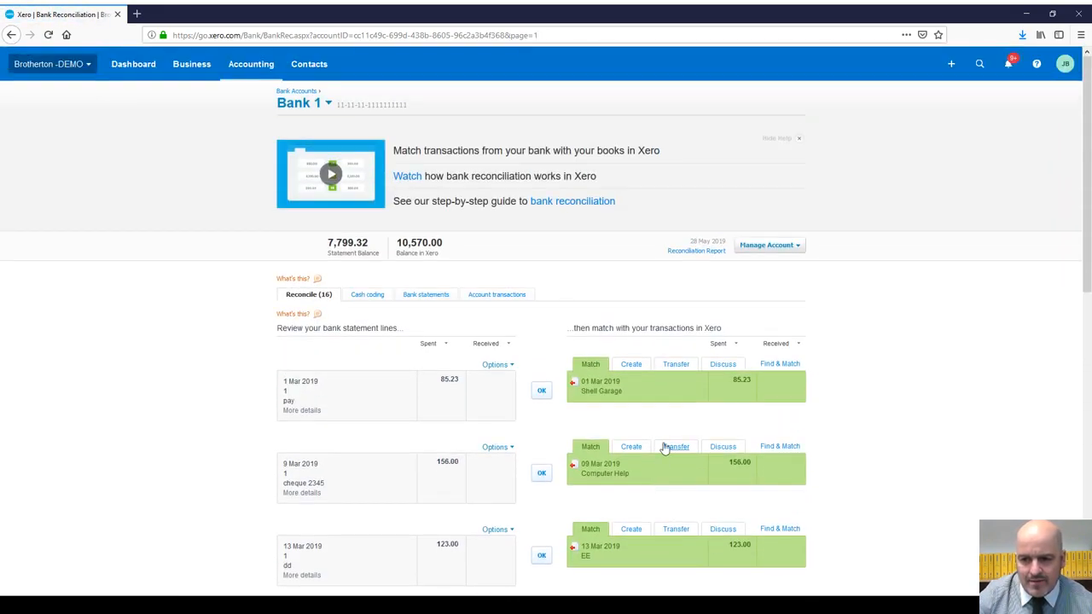
scroll(648, 426, "down", 5)
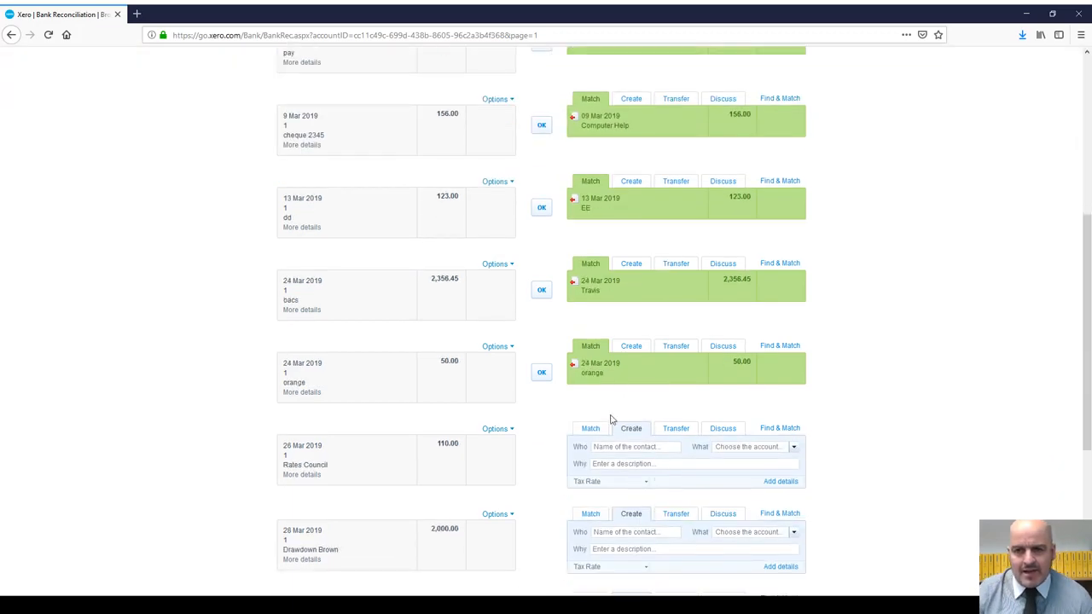
scroll(650, 493, "up", 5)
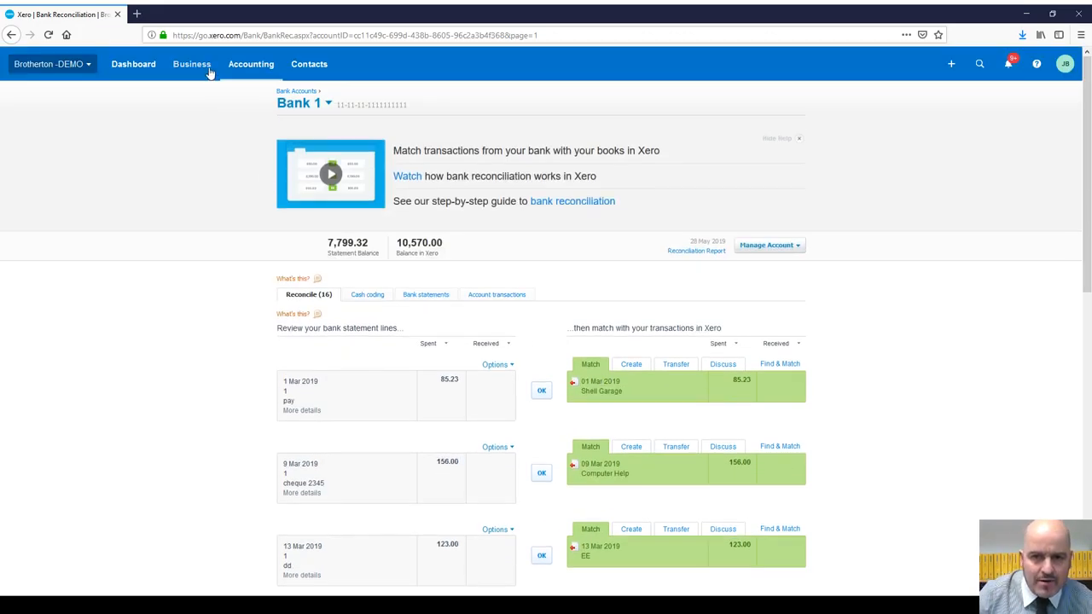
Step: View invoice INV-0017 from the invoice list, then reopen Bank 1 reconciliation with 16 items
left_click(210, 72)
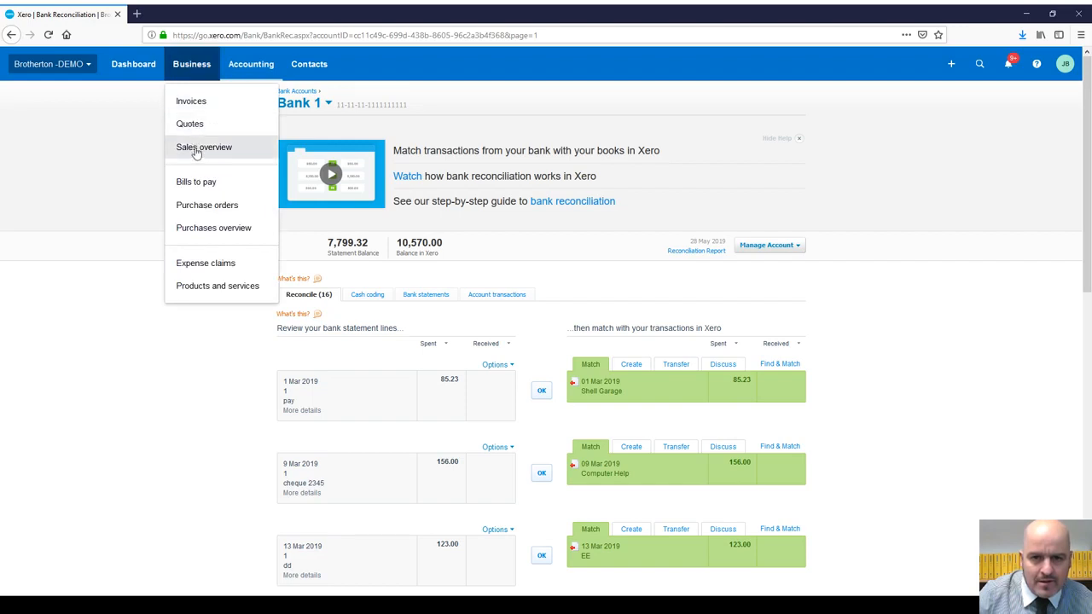
left_click(196, 149)
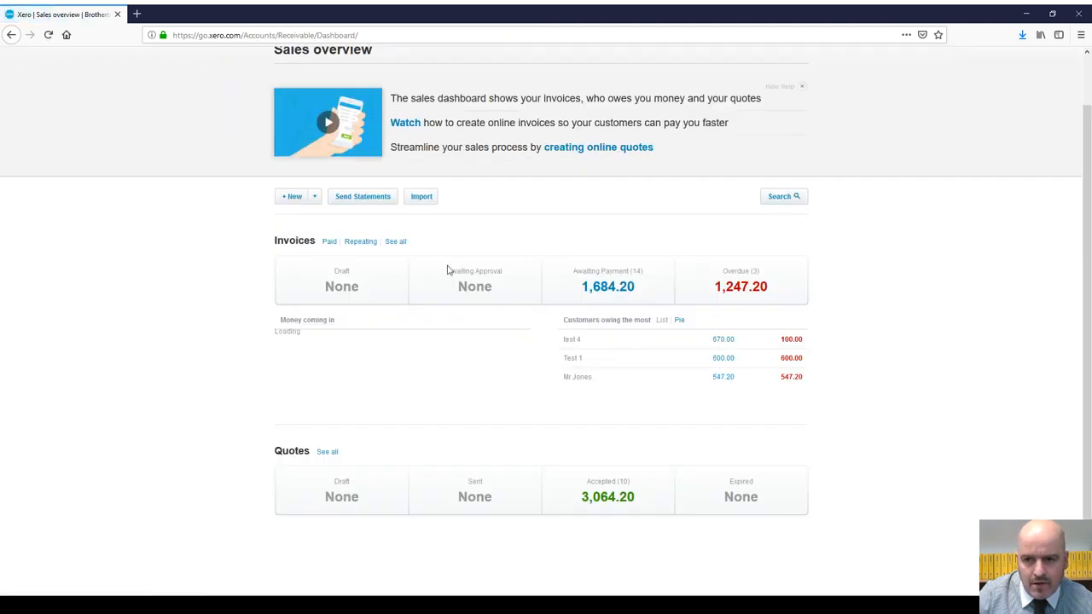
left_click(398, 242)
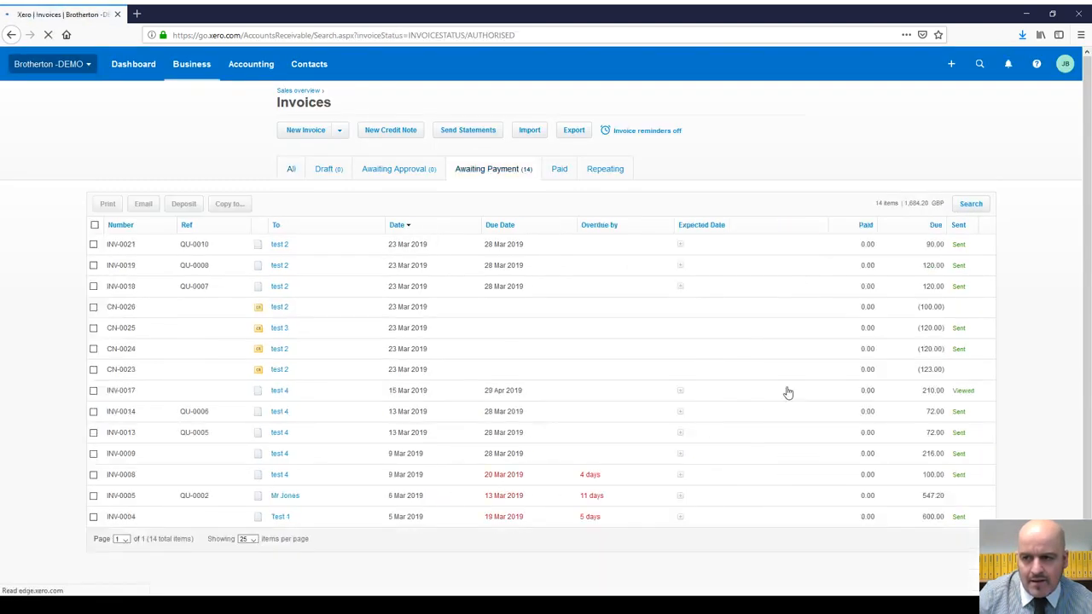
left_click(514, 389)
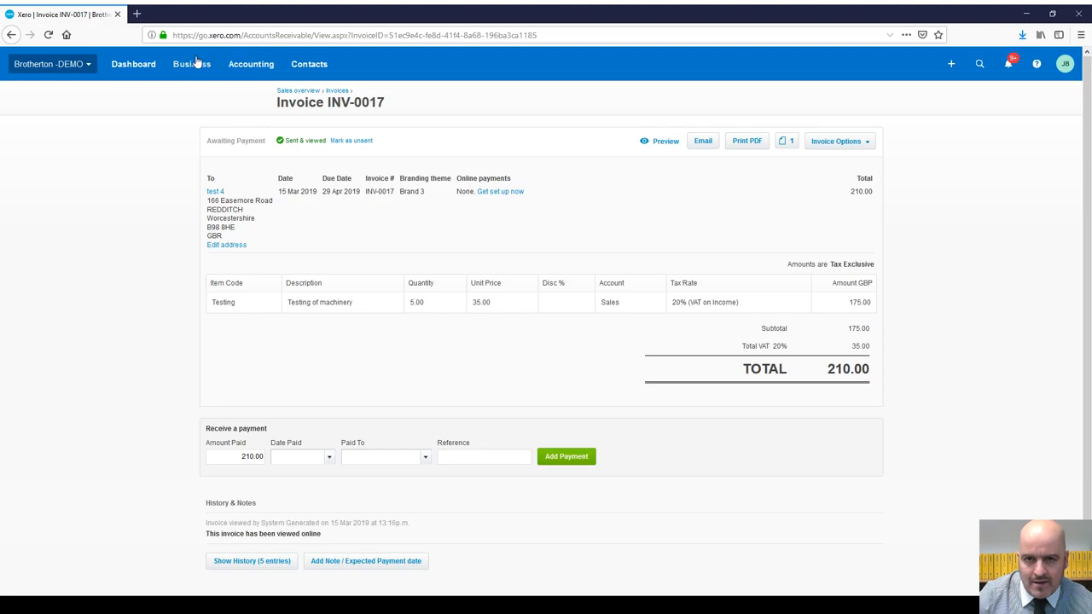
left_click(139, 69)
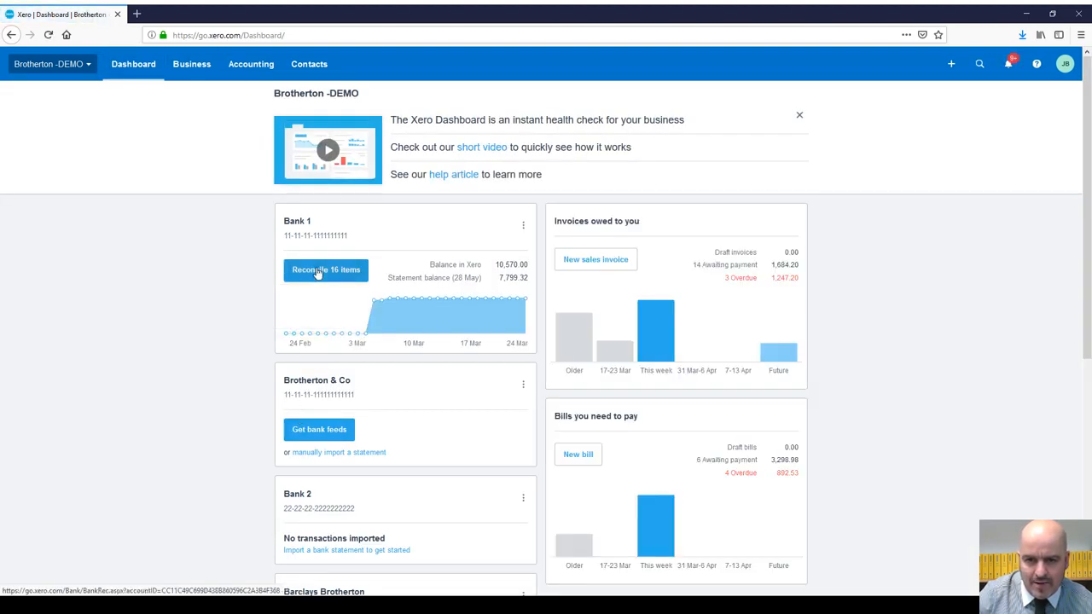
left_click(318, 272)
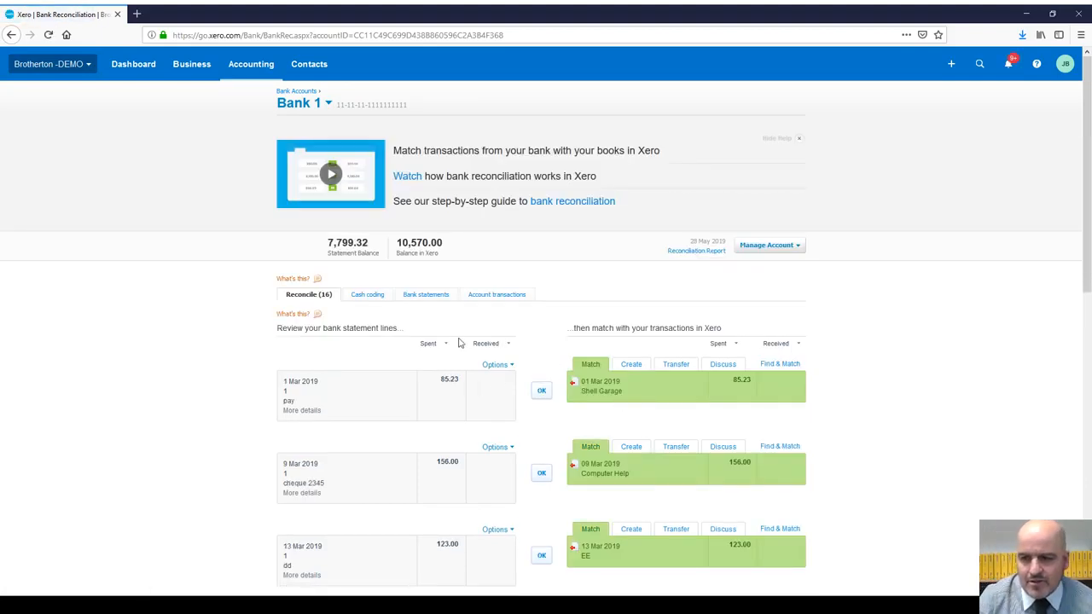
Step: Check the 1 Mar 85.23 line's details and reconcile it with Shell Garage, then review cheque 2345's details
scroll(743, 298, "down", 5)
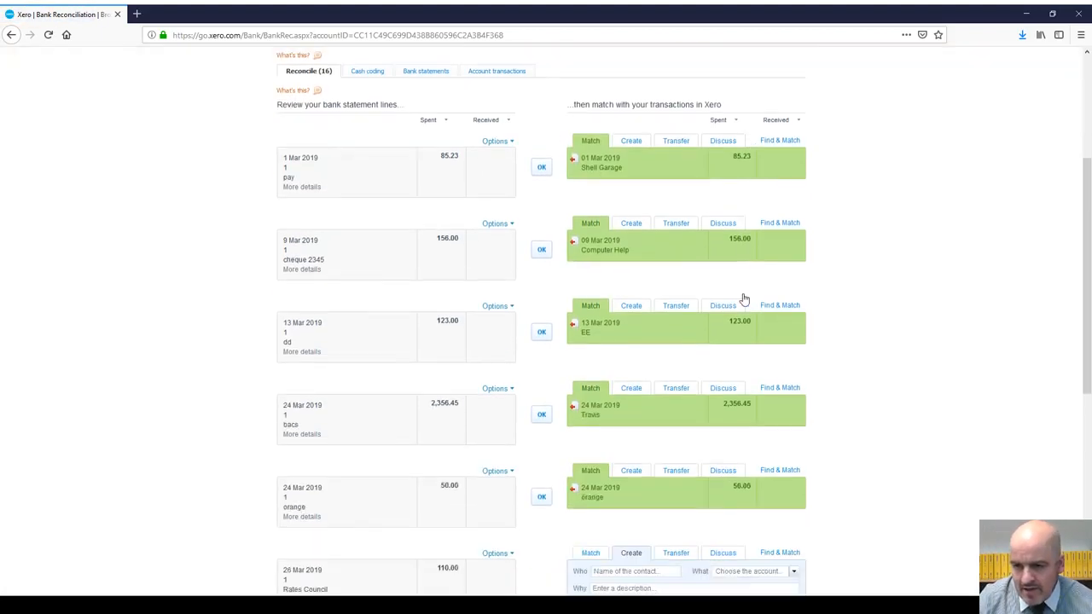
scroll(737, 303, "up", 5)
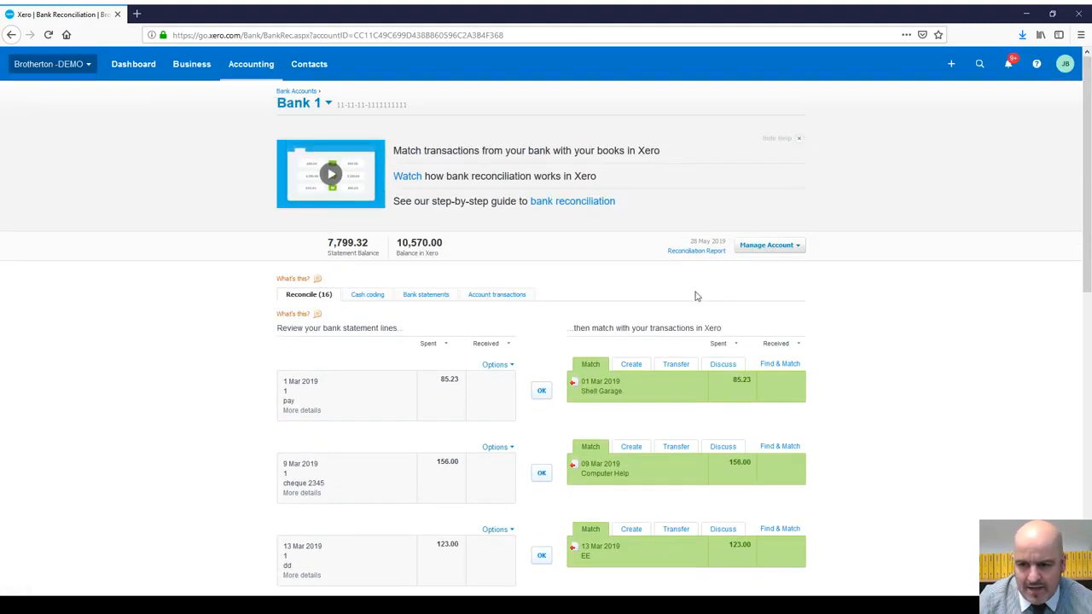
left_click(303, 416)
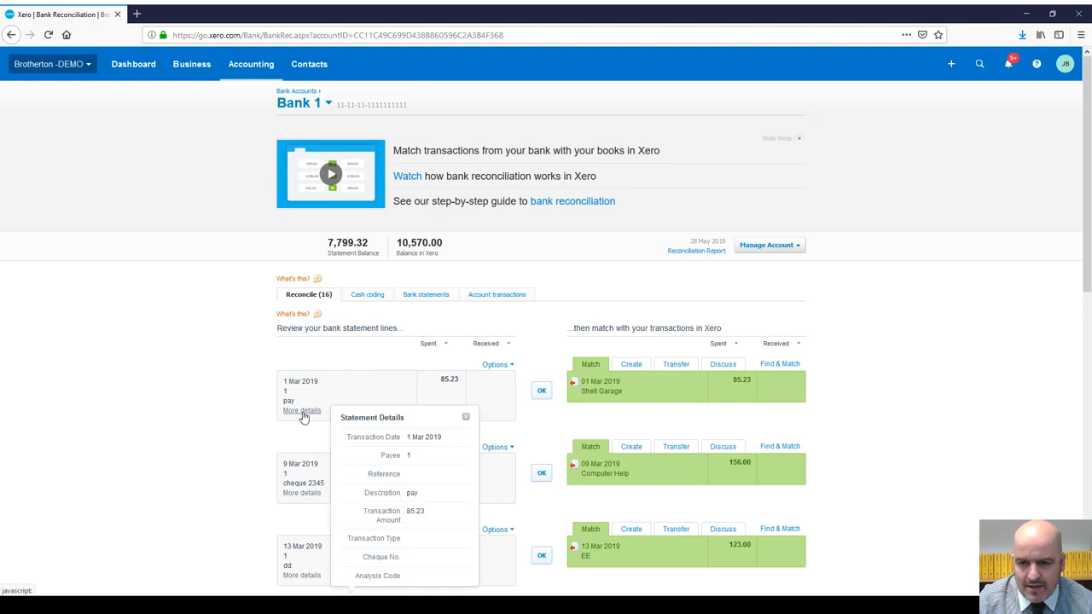
scroll(380, 350, "down", 2)
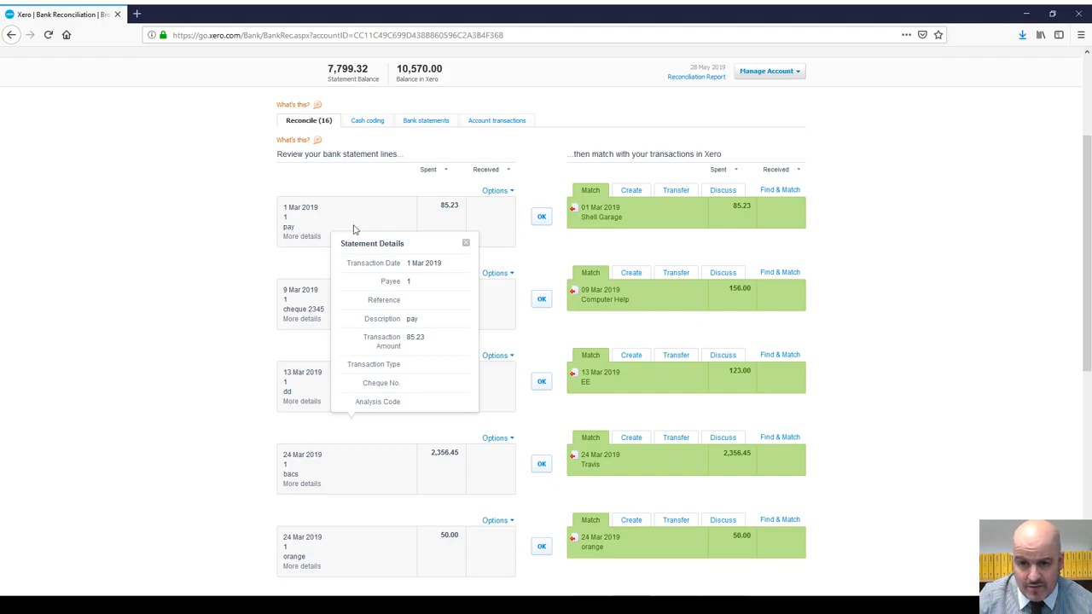
left_click(541, 218)
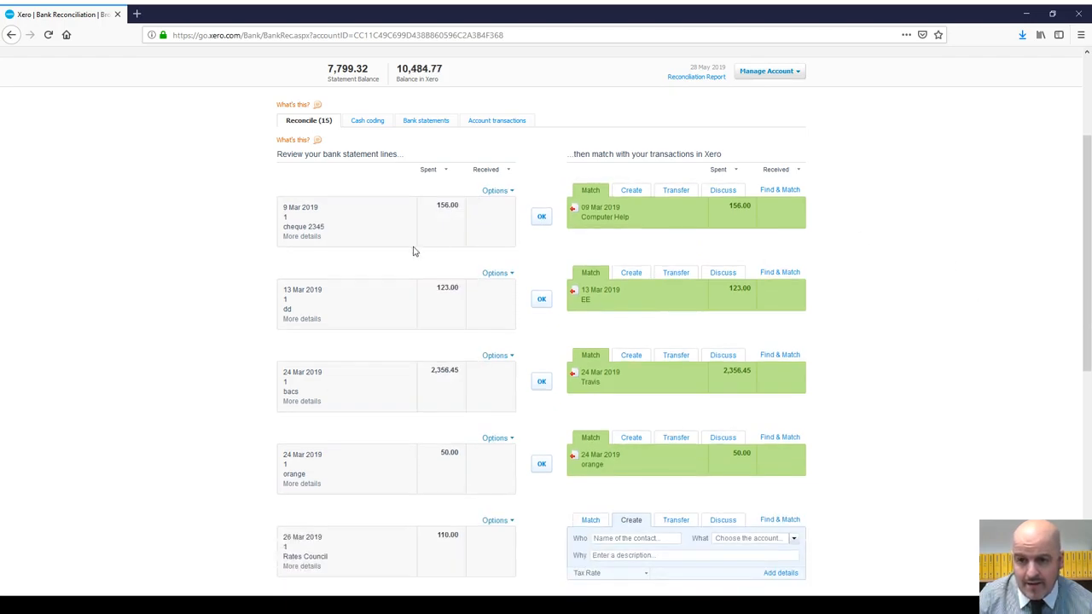
left_click(305, 238)
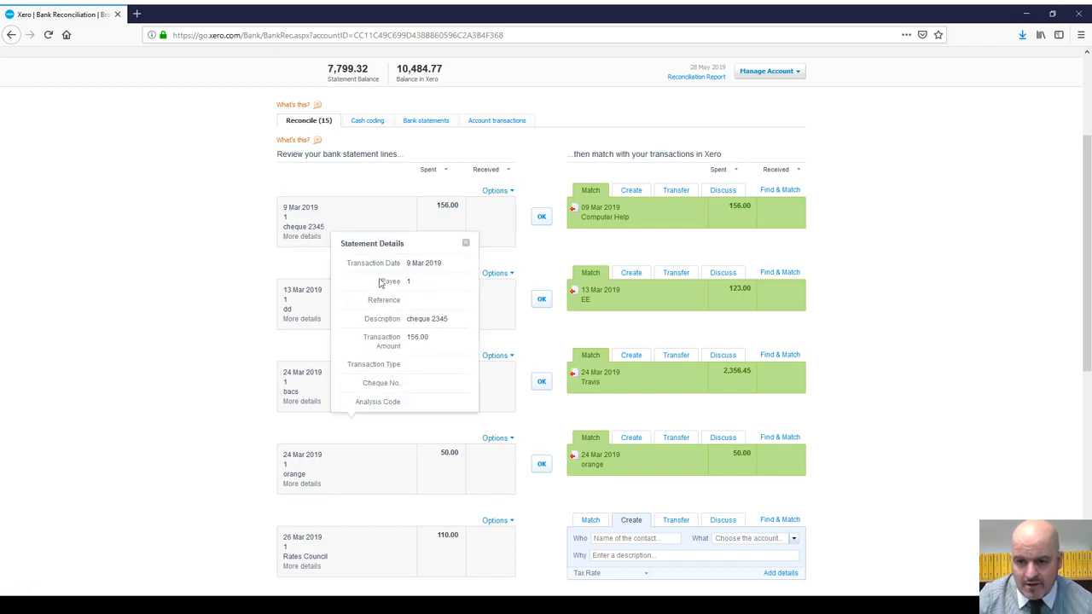
left_click(466, 245)
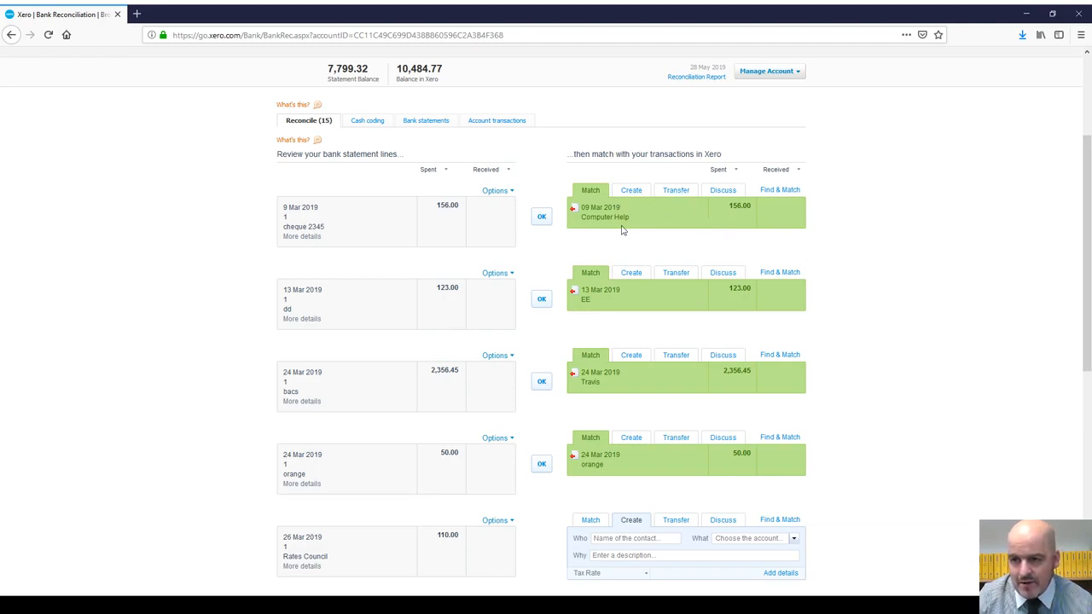
Step: Swap the cheque line's trial match from Computer Help to the 24 Mar orange transaction, then leave unsaved
left_click(780, 189)
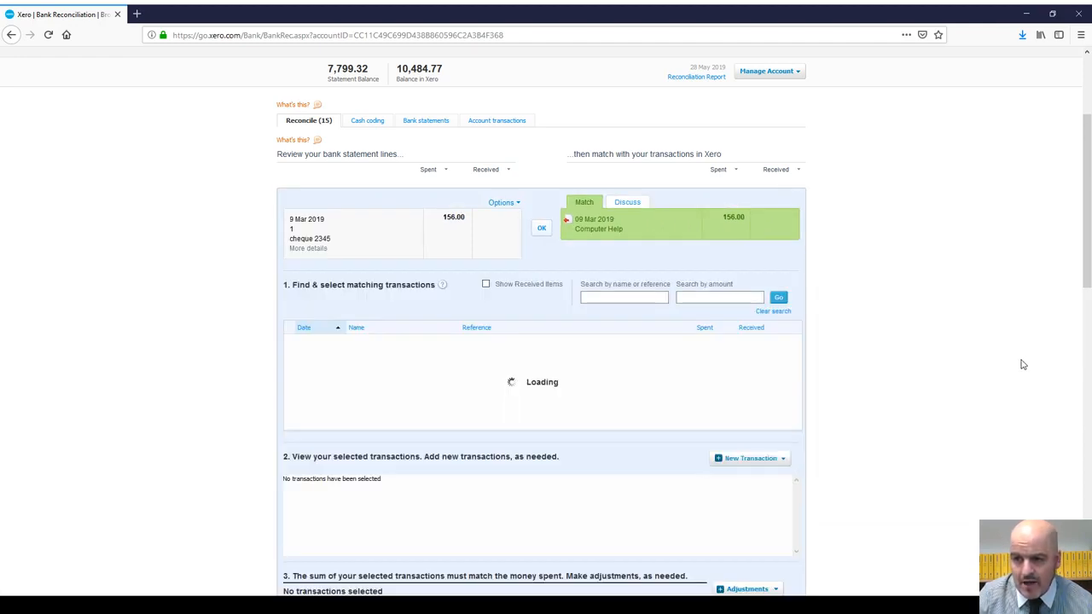
scroll(690, 371, "down", 5)
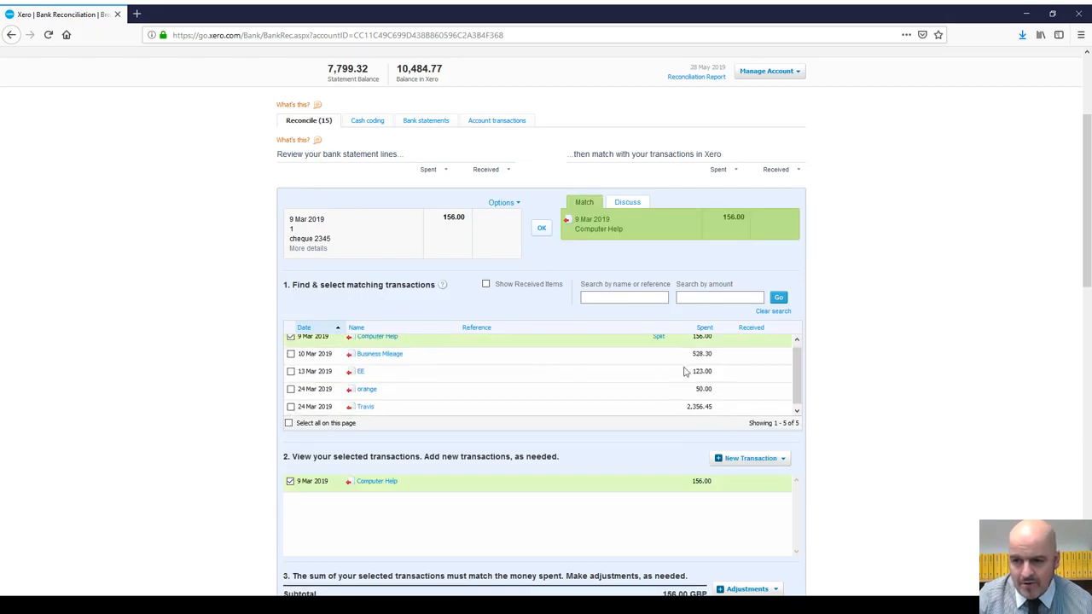
scroll(597, 133, "down", 1)
scroll(595, 129, "up", 3)
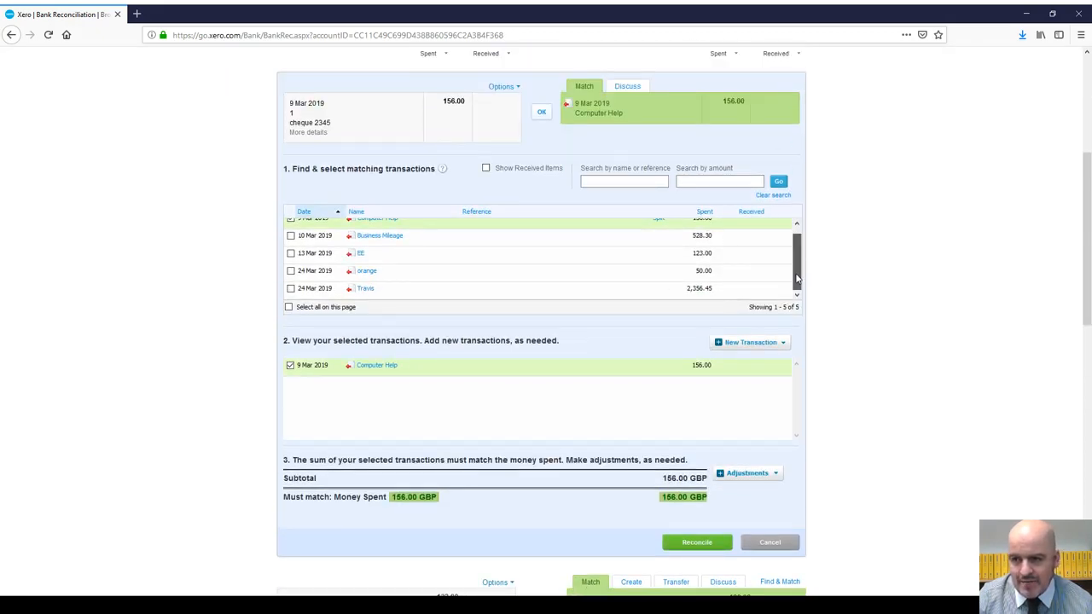
left_click(291, 365)
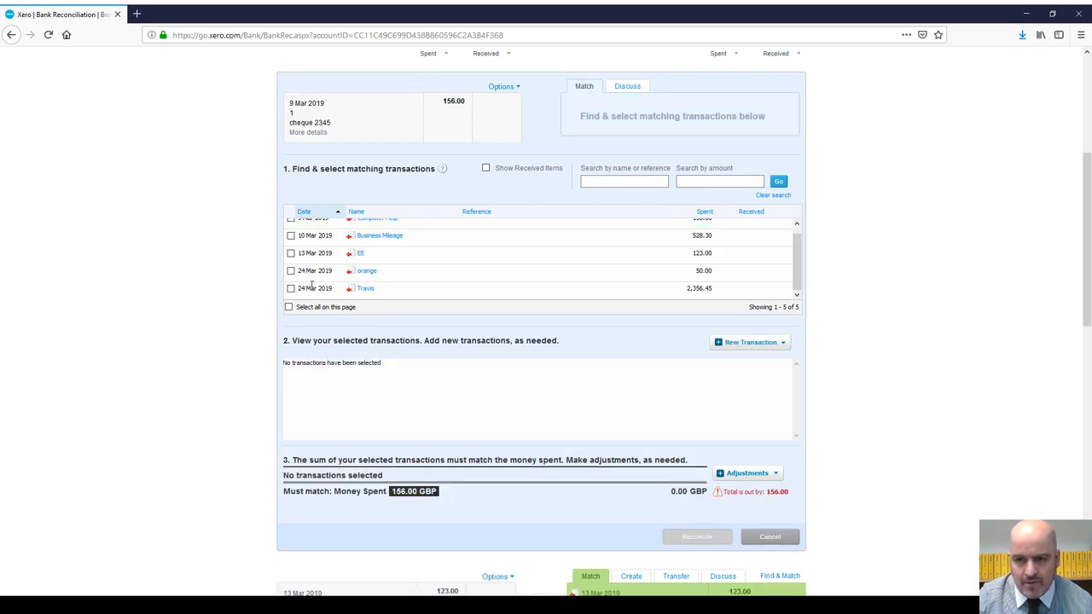
left_click(291, 271)
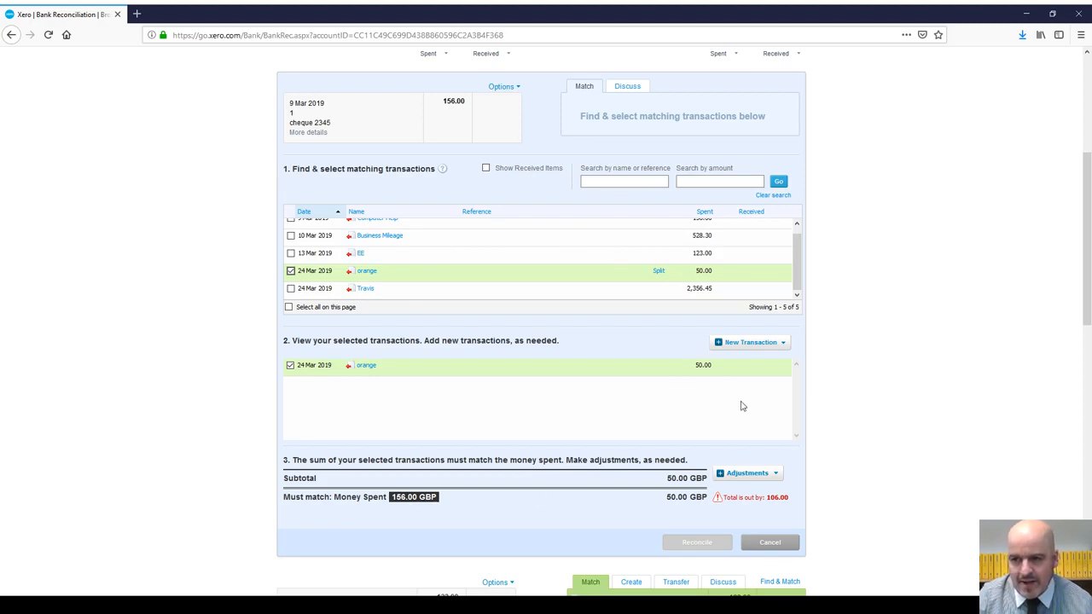
scroll(903, 306, "up", 5)
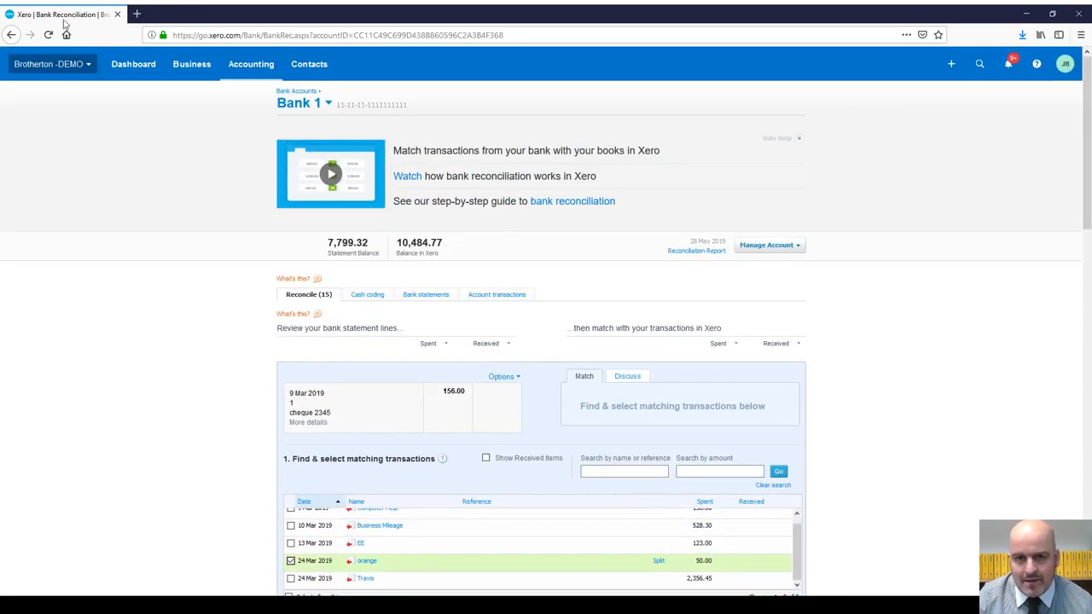
left_click(12, 35)
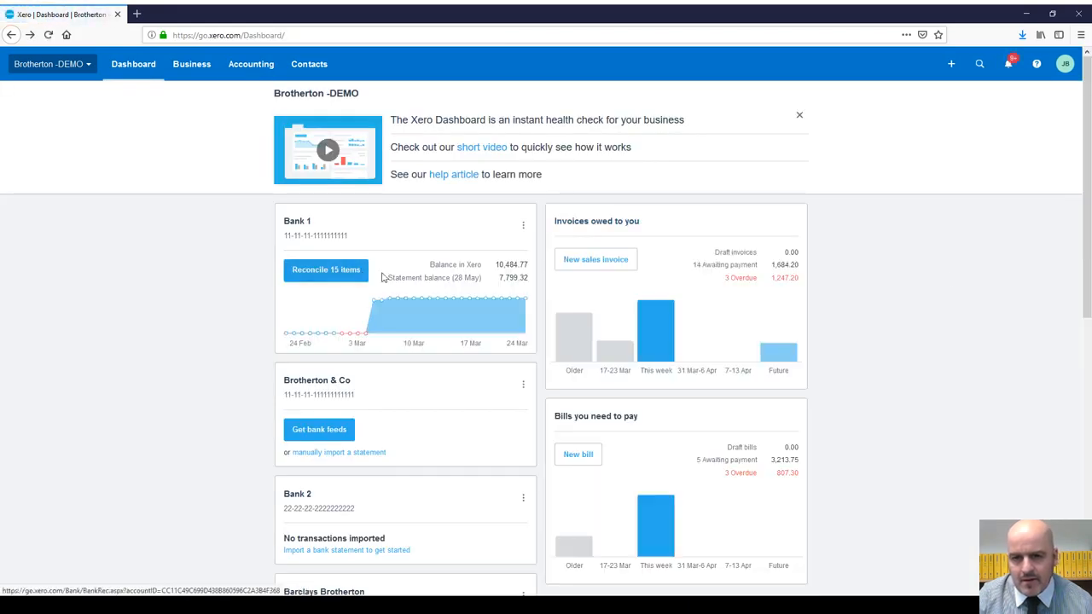
Step: Reconcile the 9 Mar cheque line with Computer Help and the 13 Mar line with EE
left_click(381, 275)
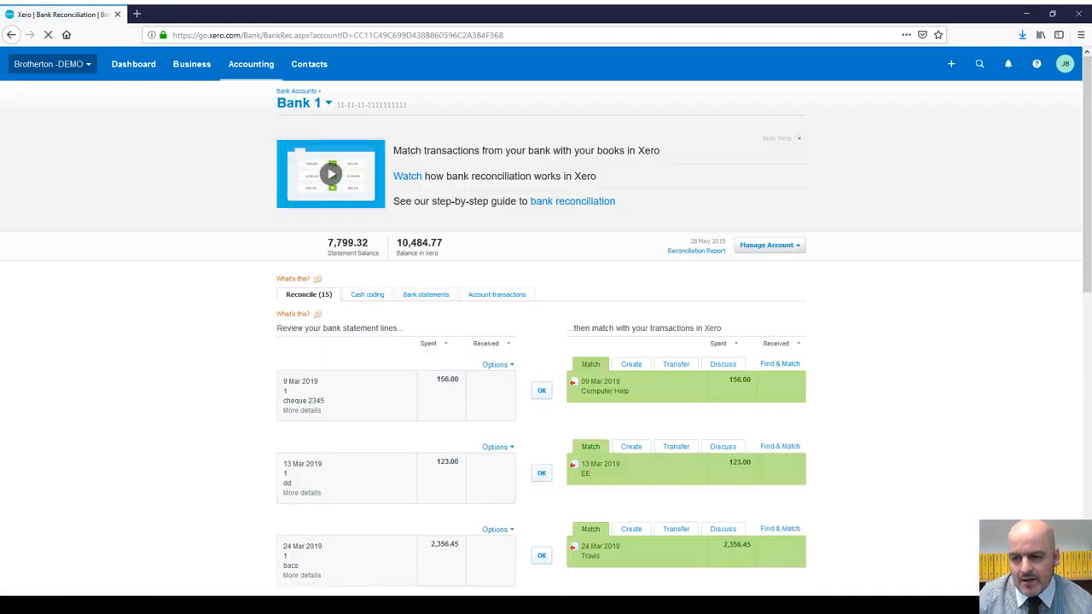
scroll(981, 256, "down", 2)
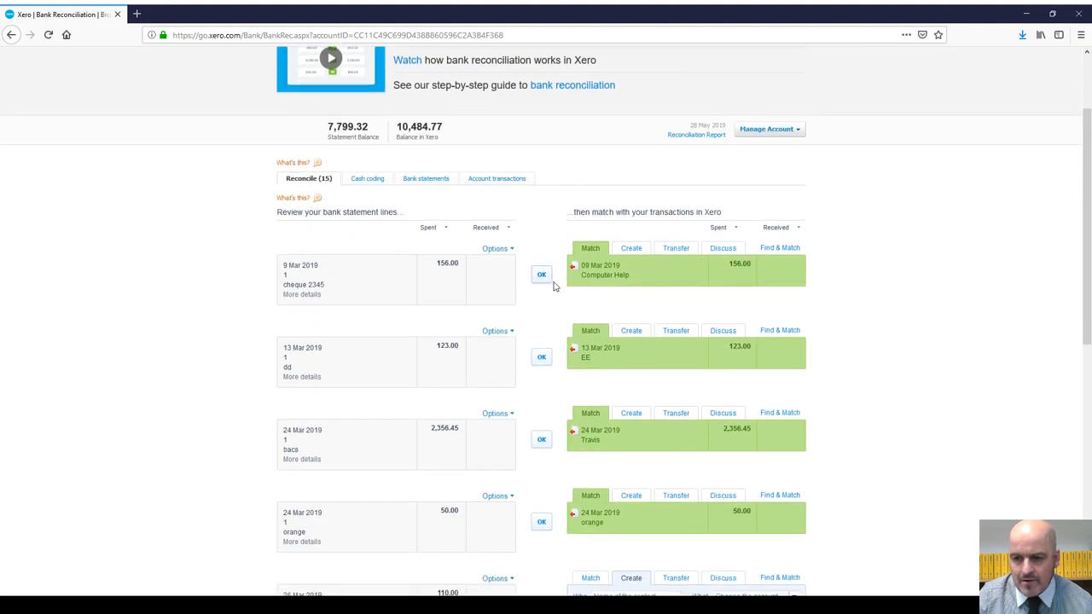
left_click(542, 274)
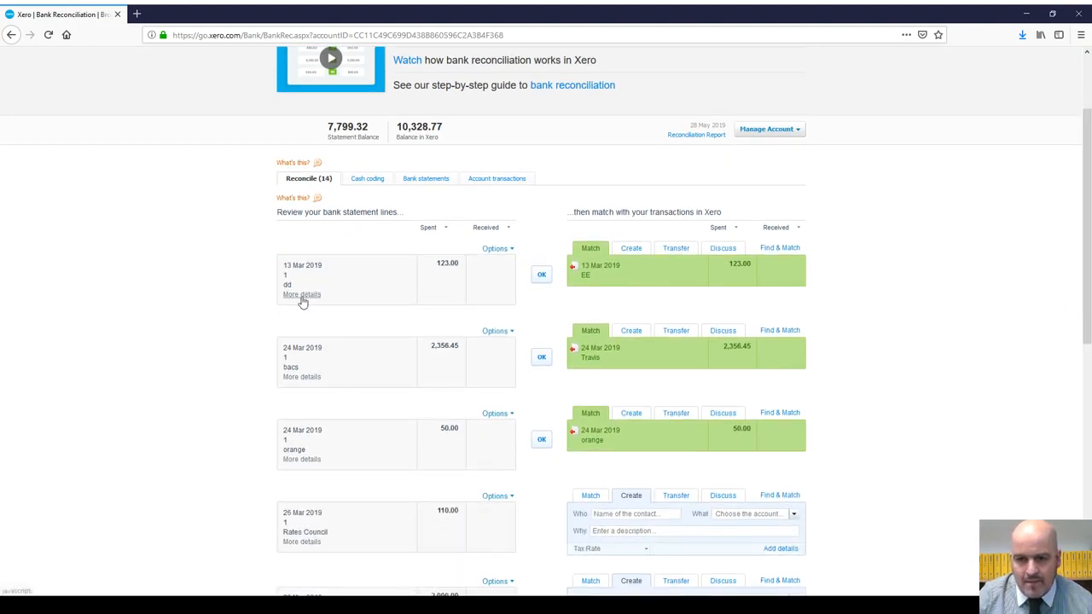
left_click(302, 296)
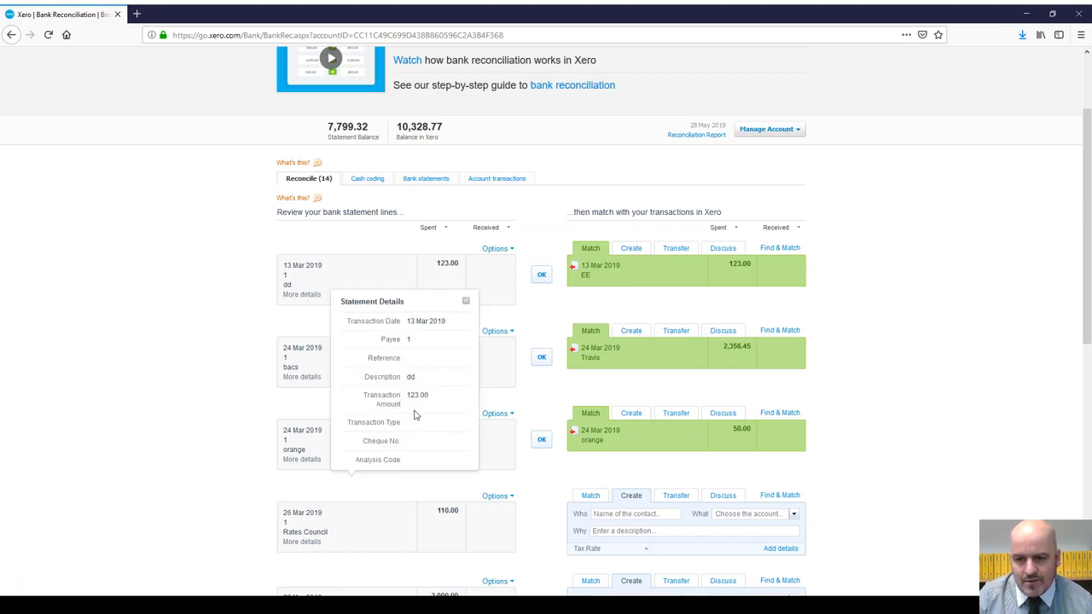
left_click(466, 301)
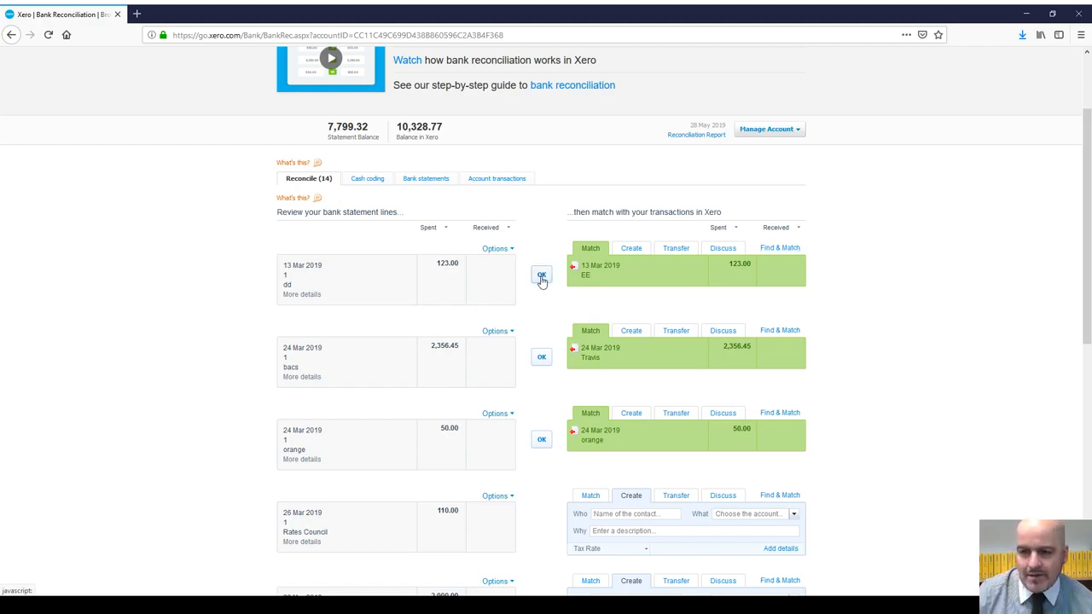
left_click(542, 275)
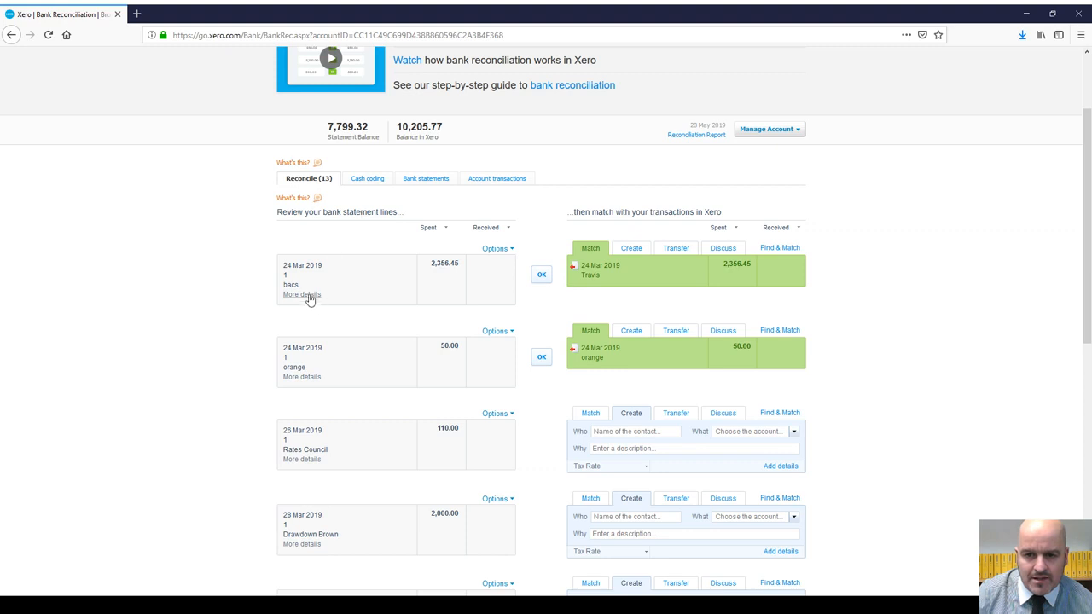
Step: Reconcile the bacs 2,356.45 line with Travis and the orange 50.00 line
left_click(303, 295)
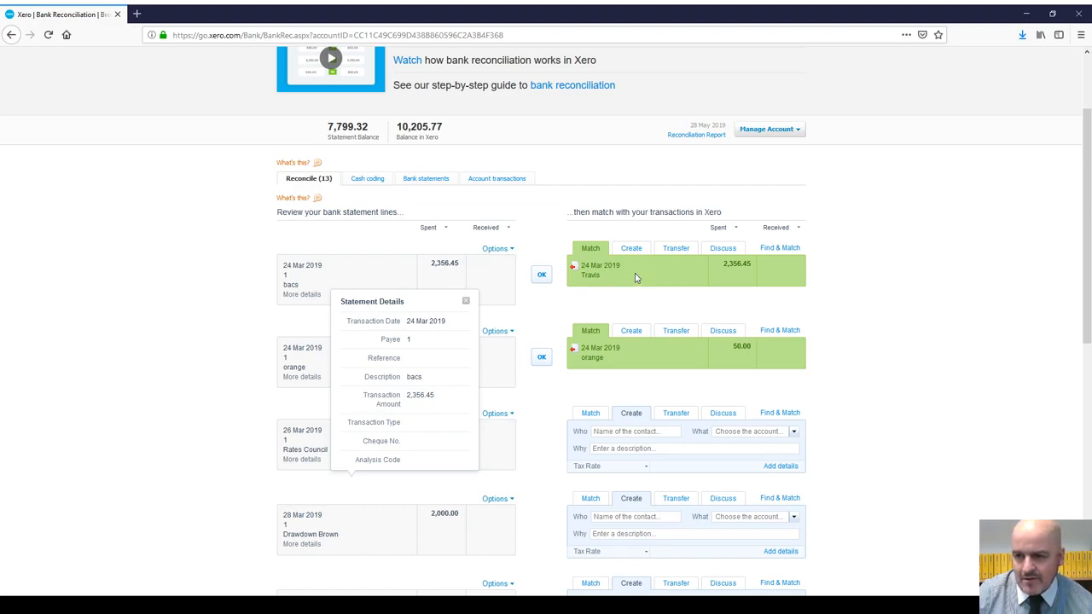
left_click(541, 275)
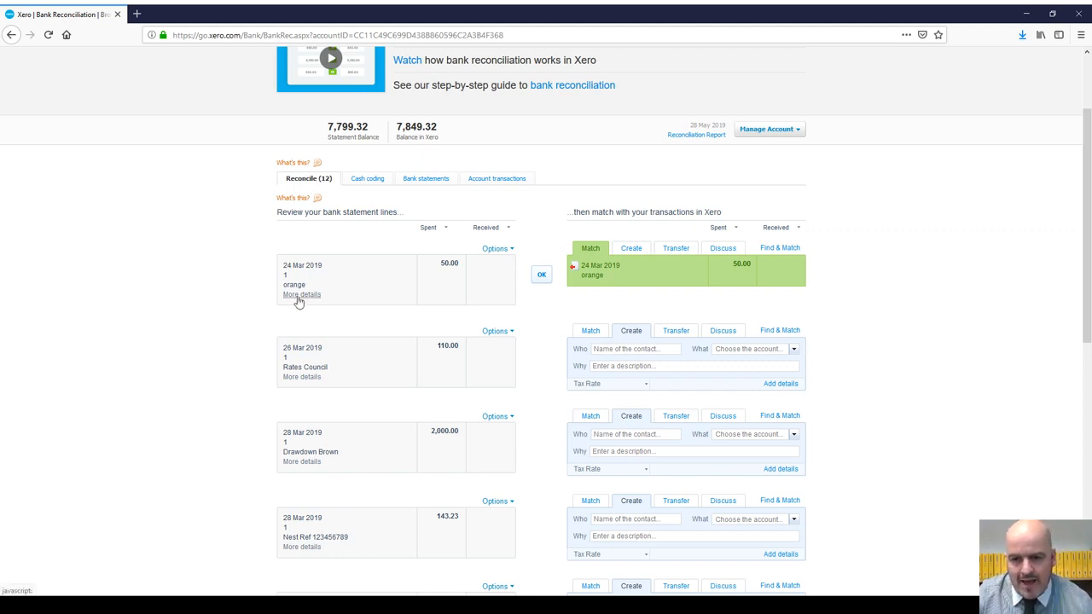
left_click(302, 294)
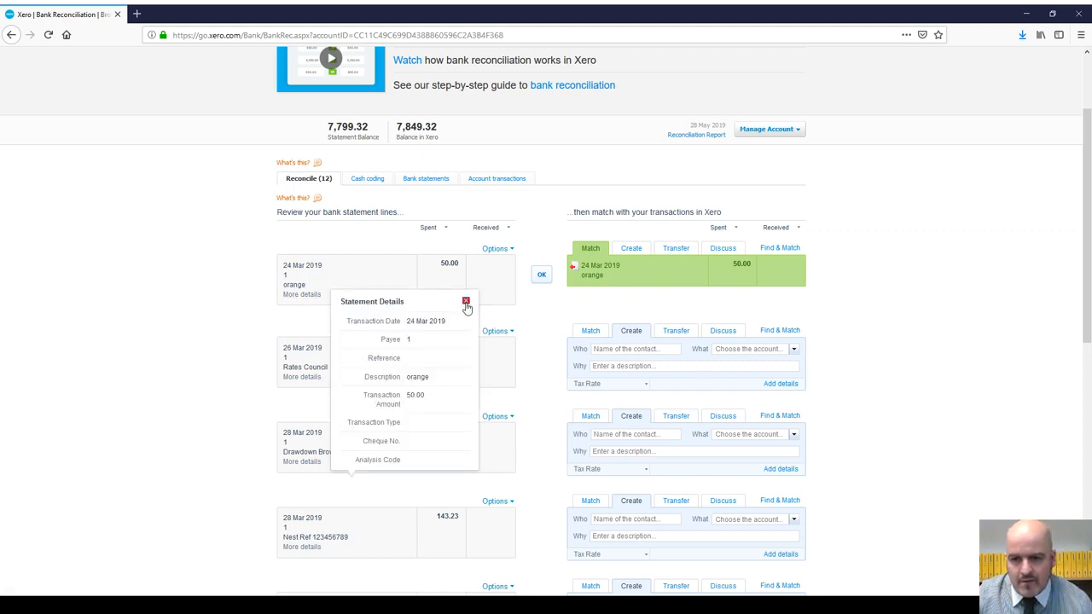
left_click(466, 301)
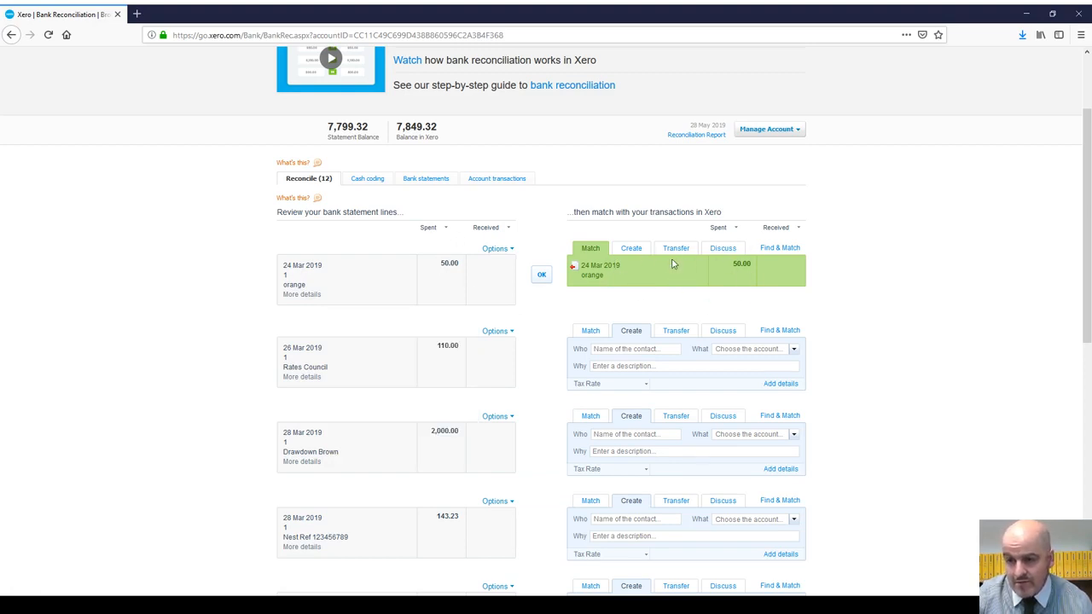
left_click(541, 273)
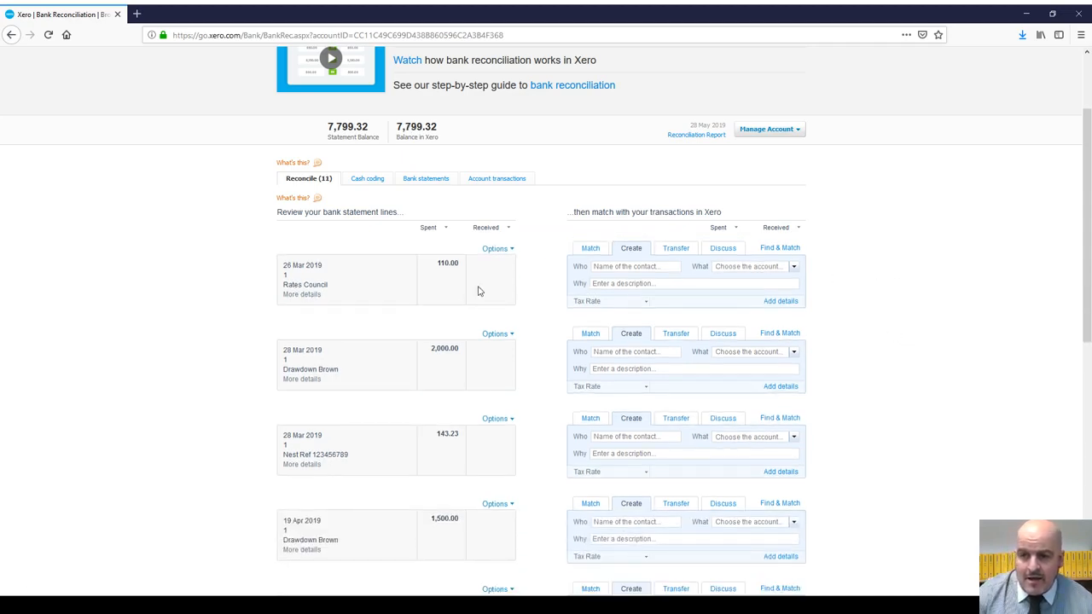
scroll(366, 242, "down", 2)
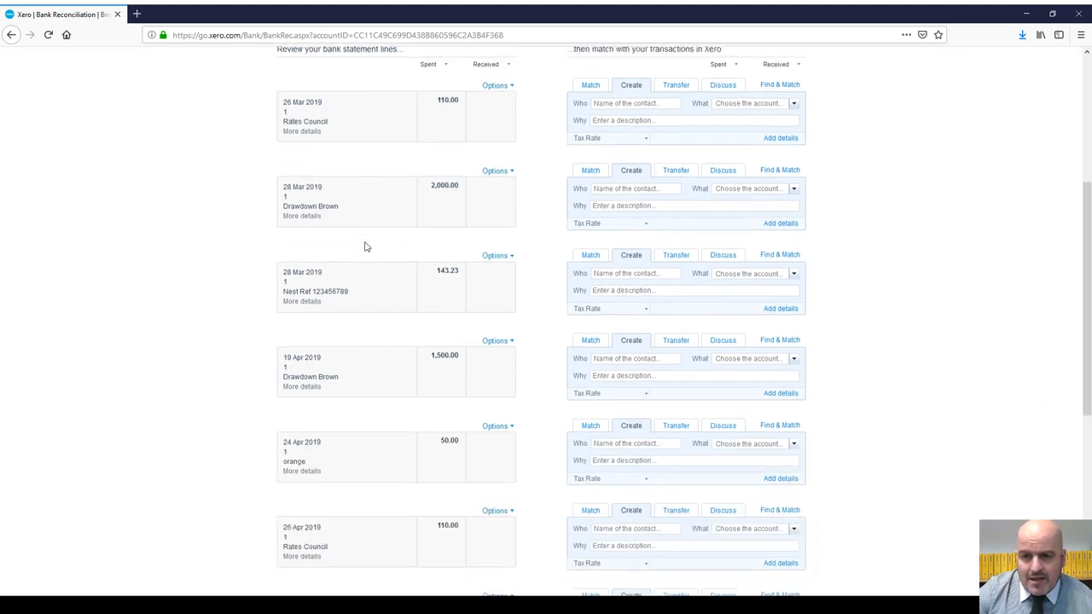
scroll(367, 242, "up", 2)
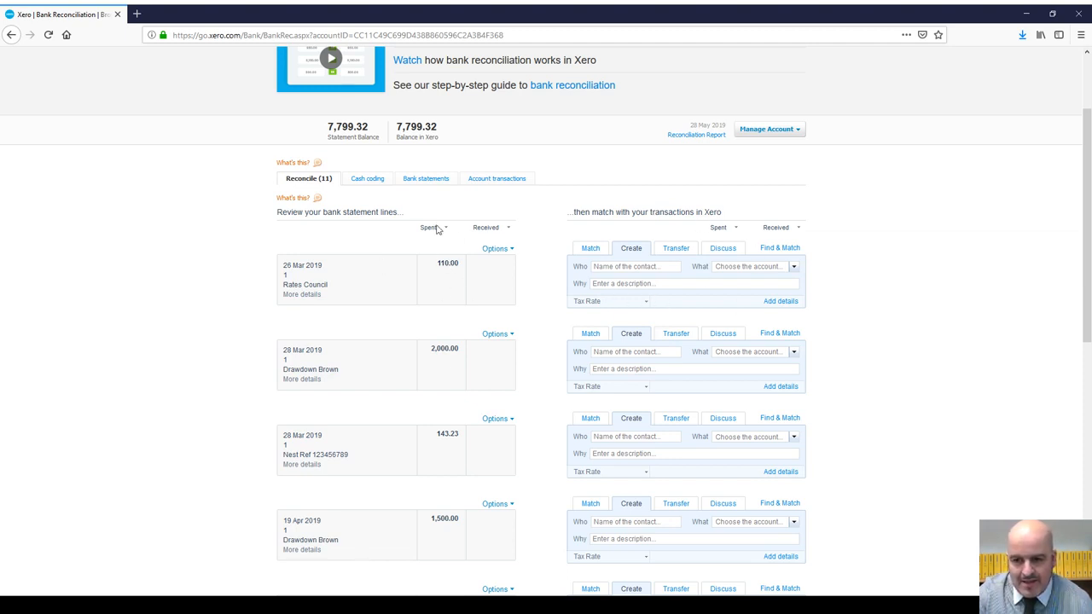
left_click(303, 295)
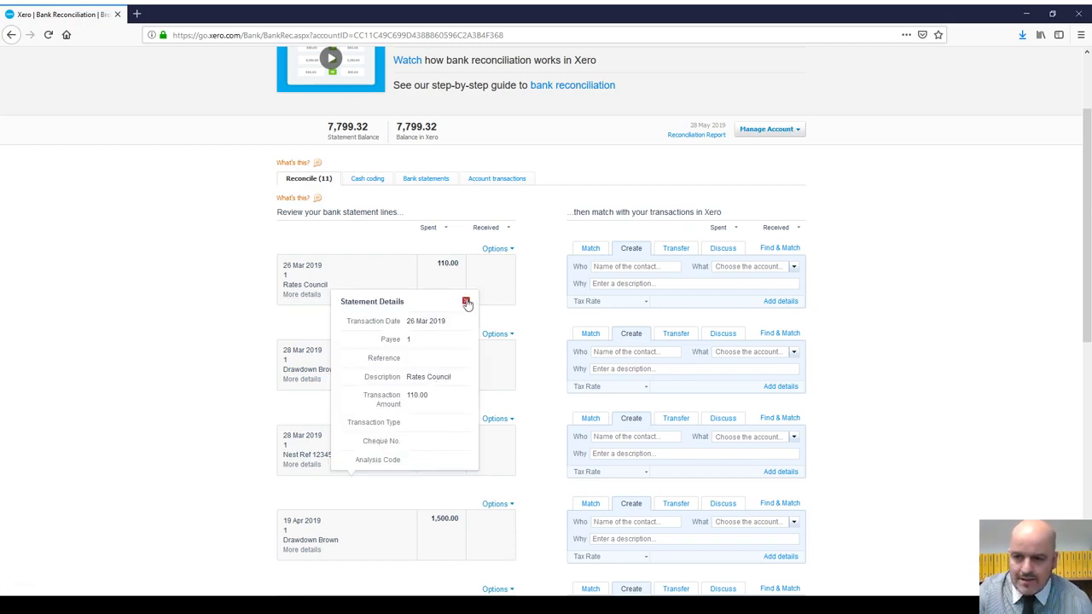
left_click(467, 303)
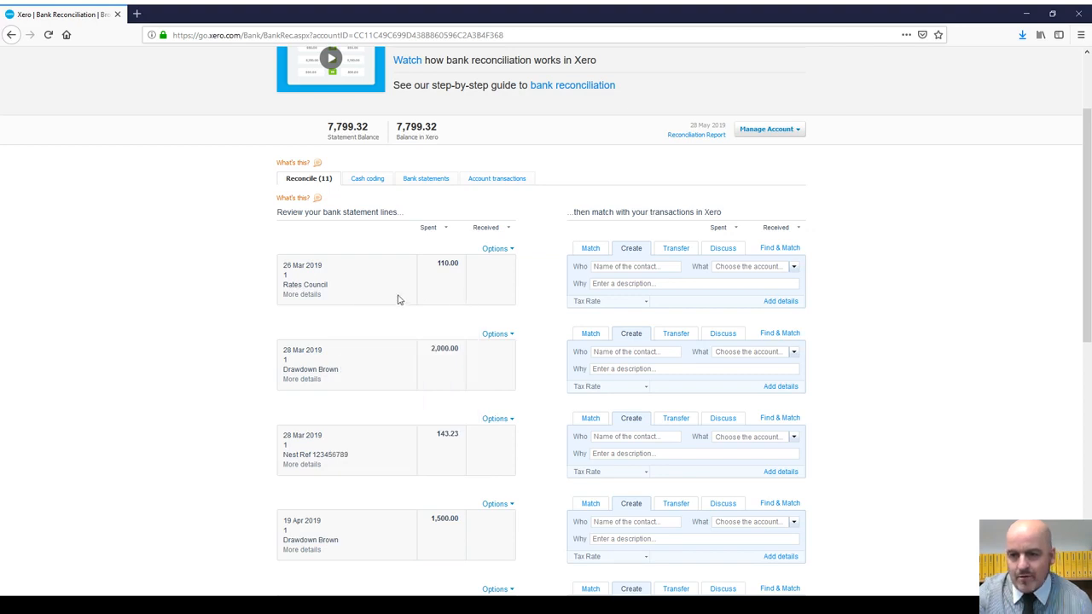
left_click(504, 251)
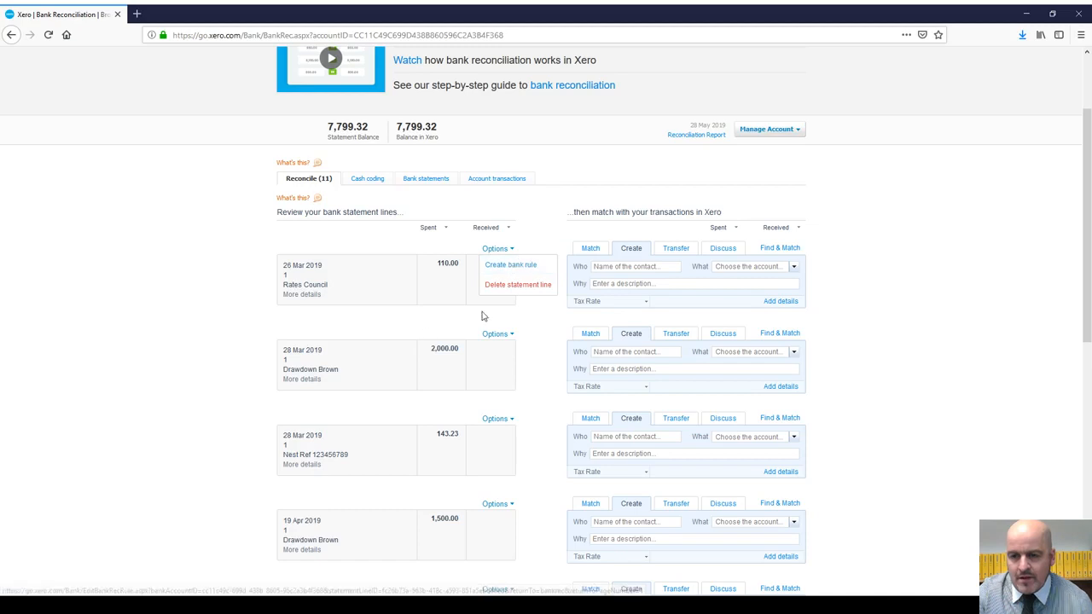
scroll(428, 303, "down", 3)
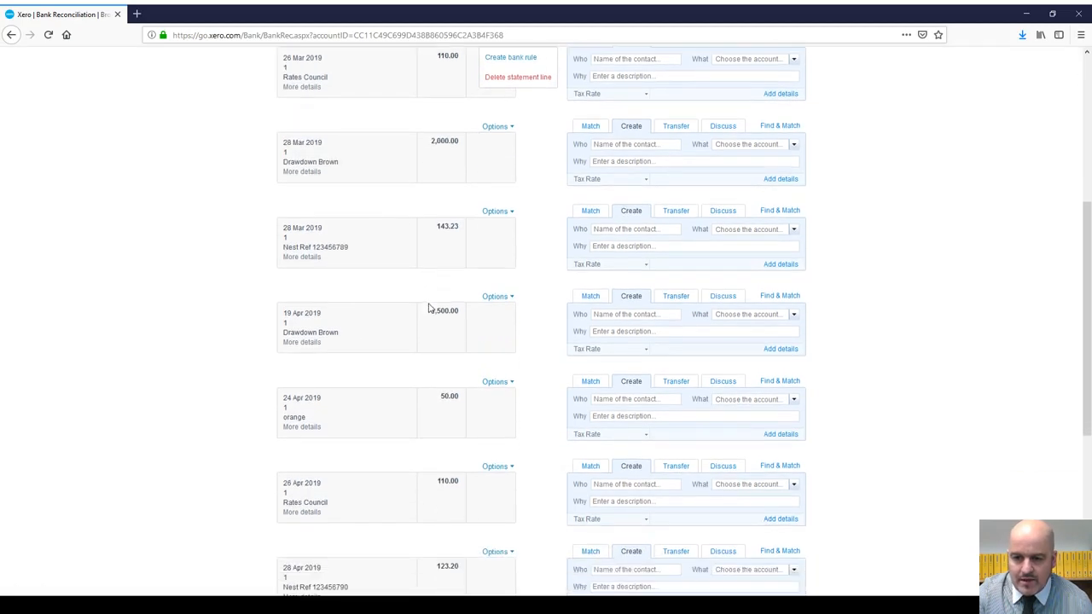
scroll(436, 341, "down", 1)
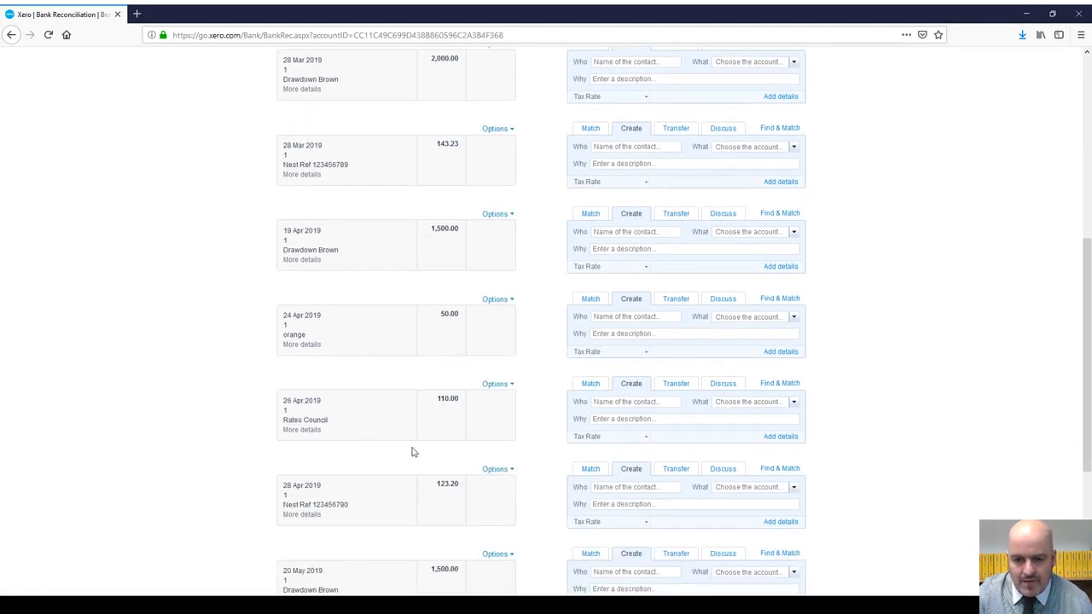
scroll(423, 389, "down", 3)
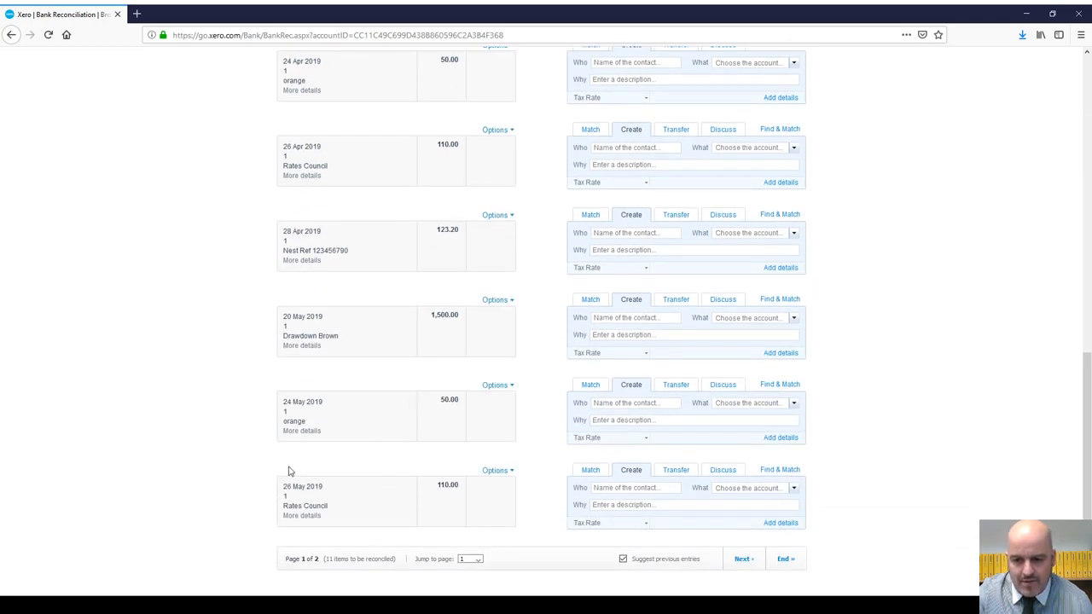
scroll(435, 487, "up", 5)
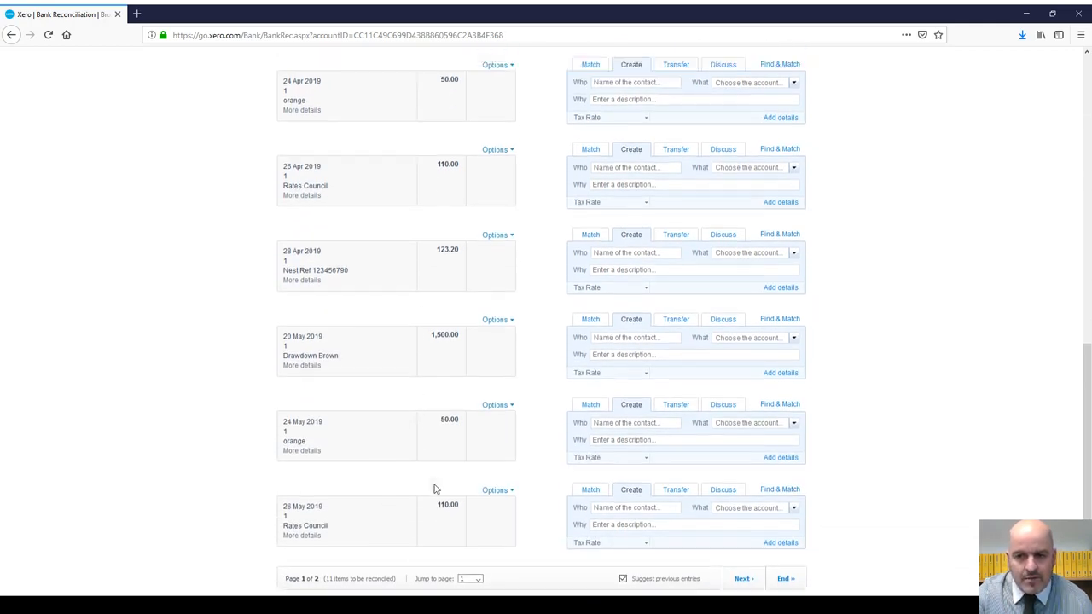
scroll(491, 339, "up", 3)
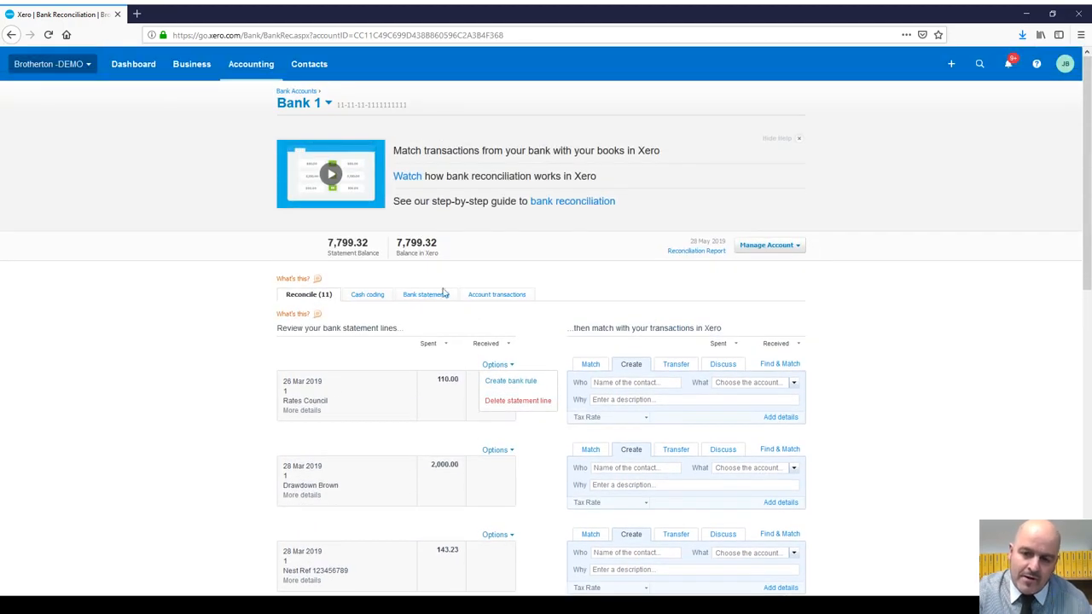
scroll(407, 309, "down", 1)
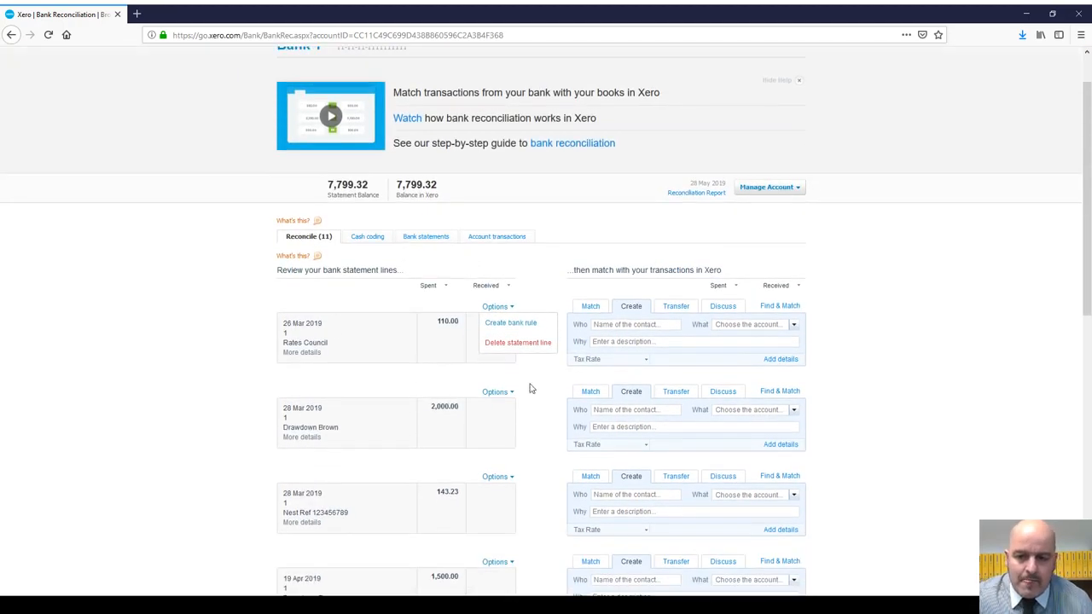
left_click(582, 217)
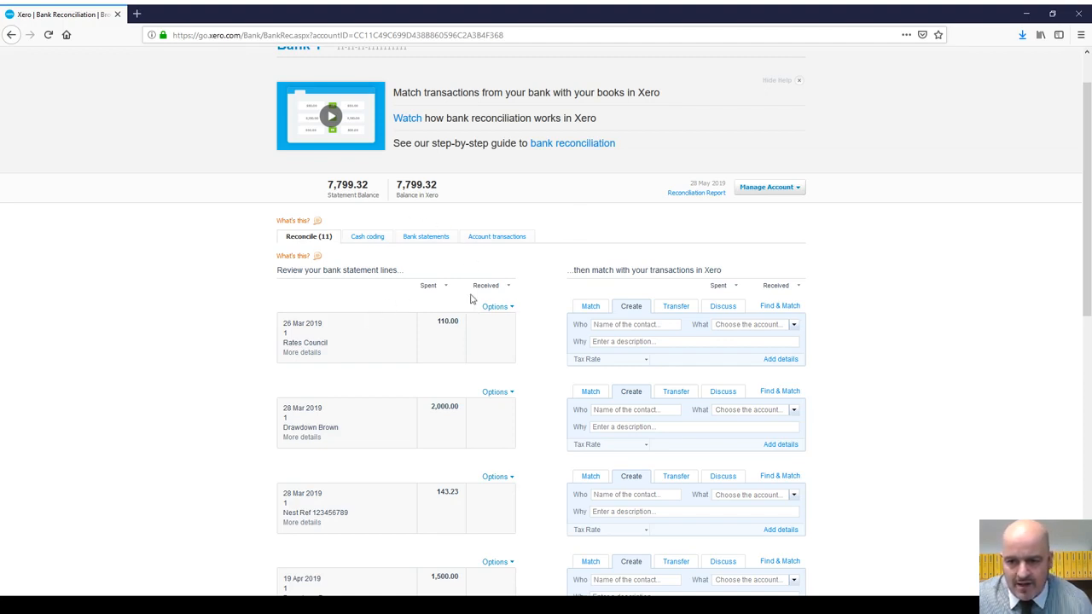
Step: Search existing transactions by name for 'rates' to match the 26 Mar Rates Council line
left_click(776, 308)
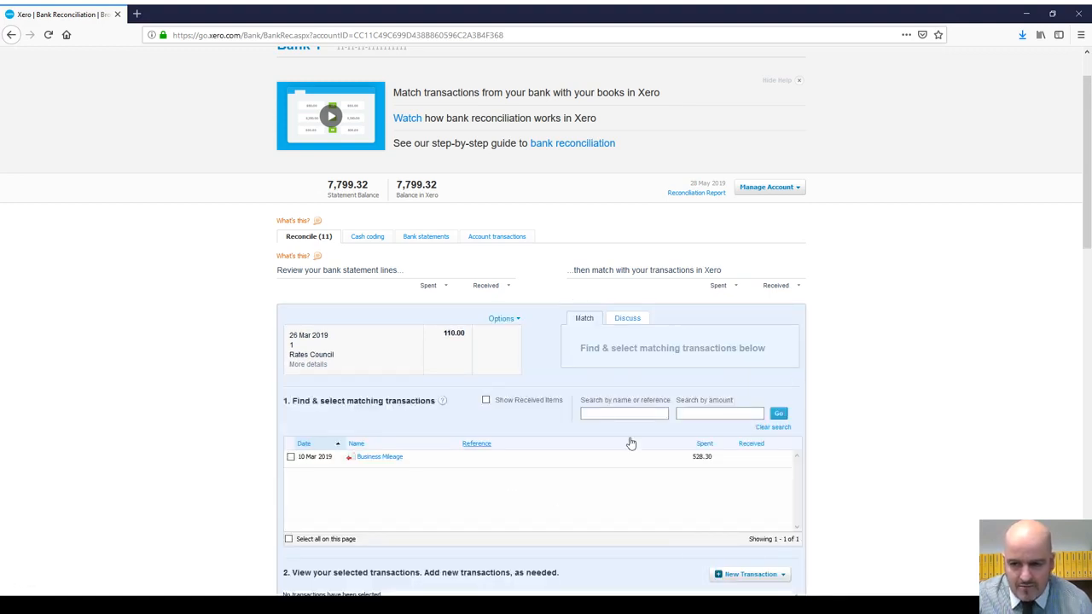
left_click(616, 414)
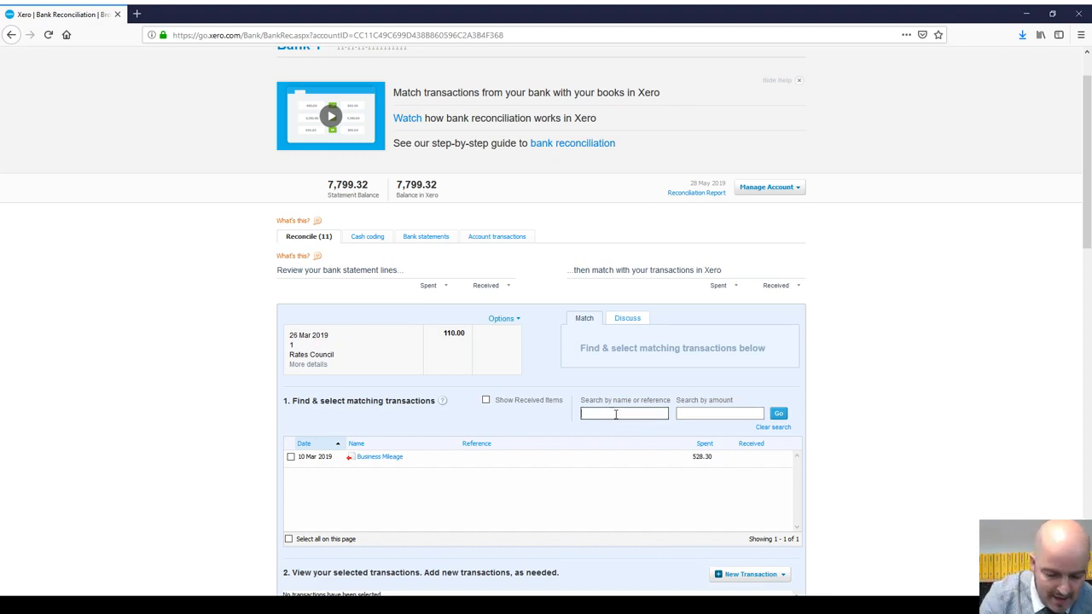
key("Return")
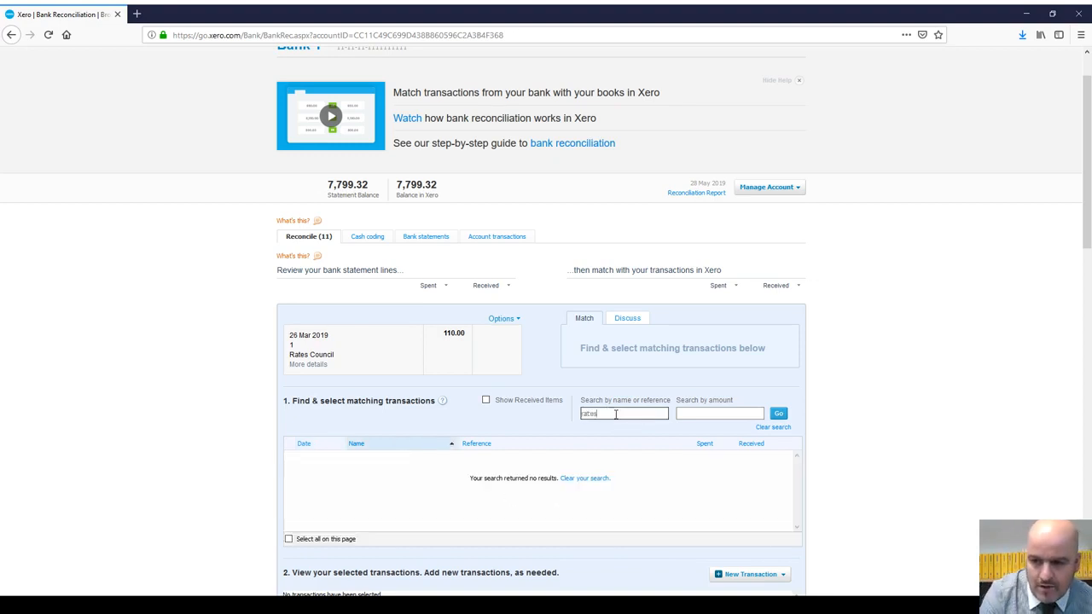
left_click(693, 413)
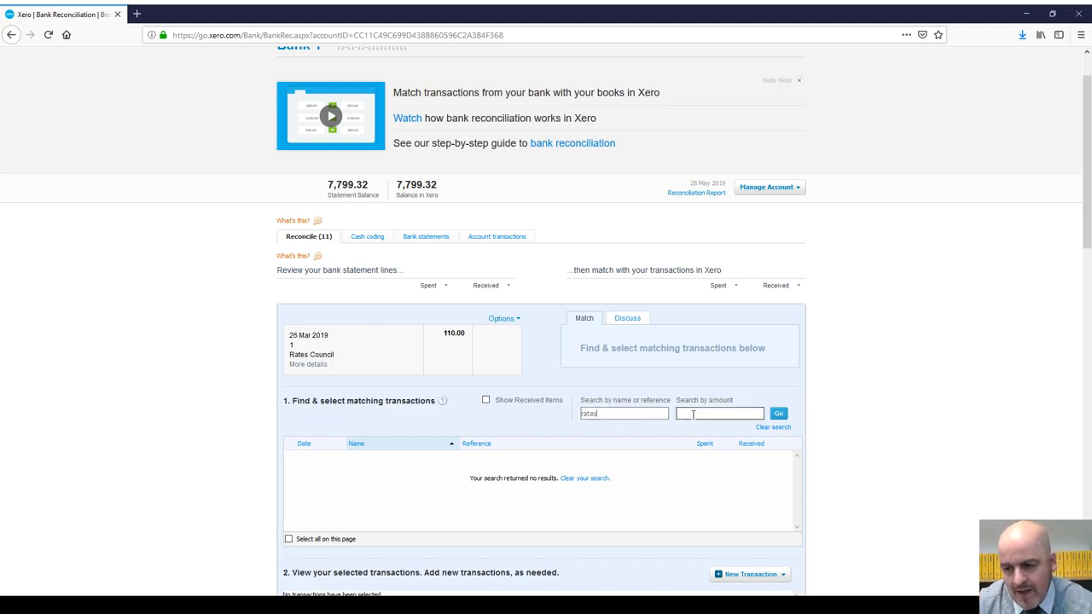
left_click(629, 413)
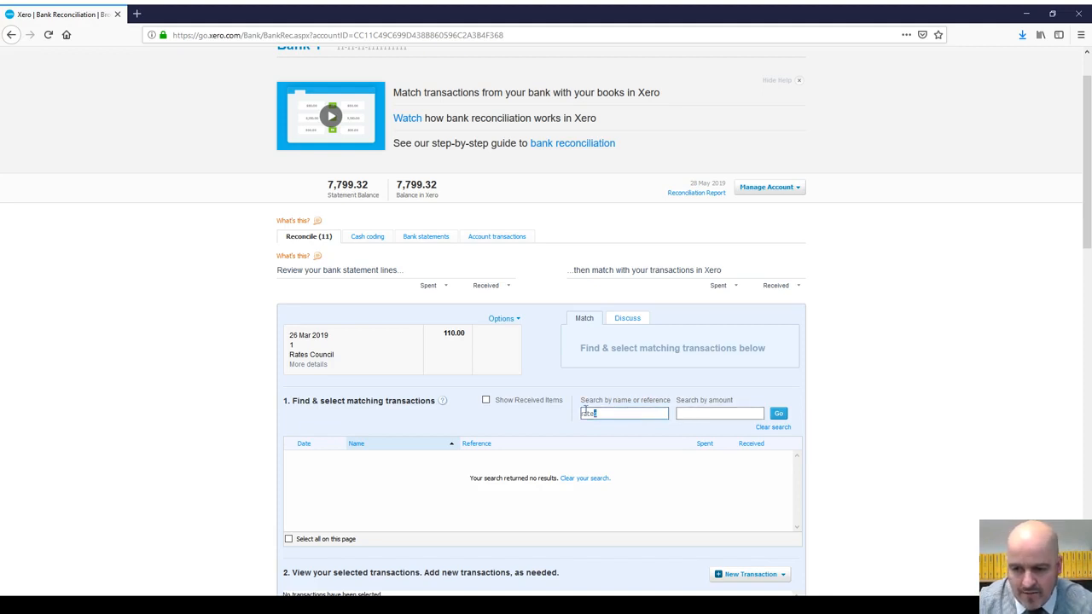
Step: Search for 'Council' instead, clear the search, and bring up the new-transaction options
double_click(629, 413)
key("BackSpace")
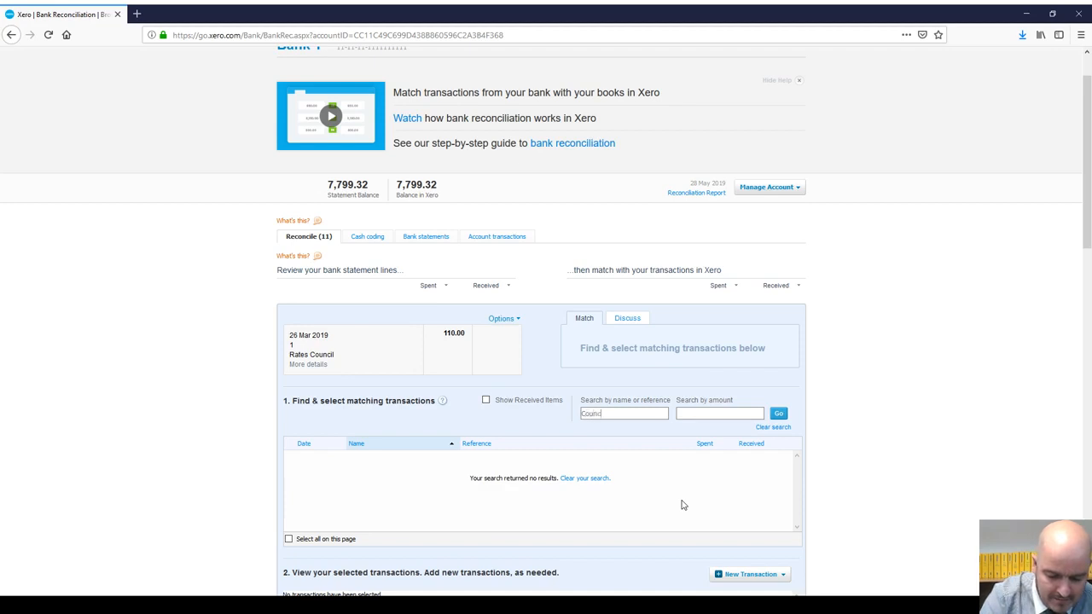
type("Council")
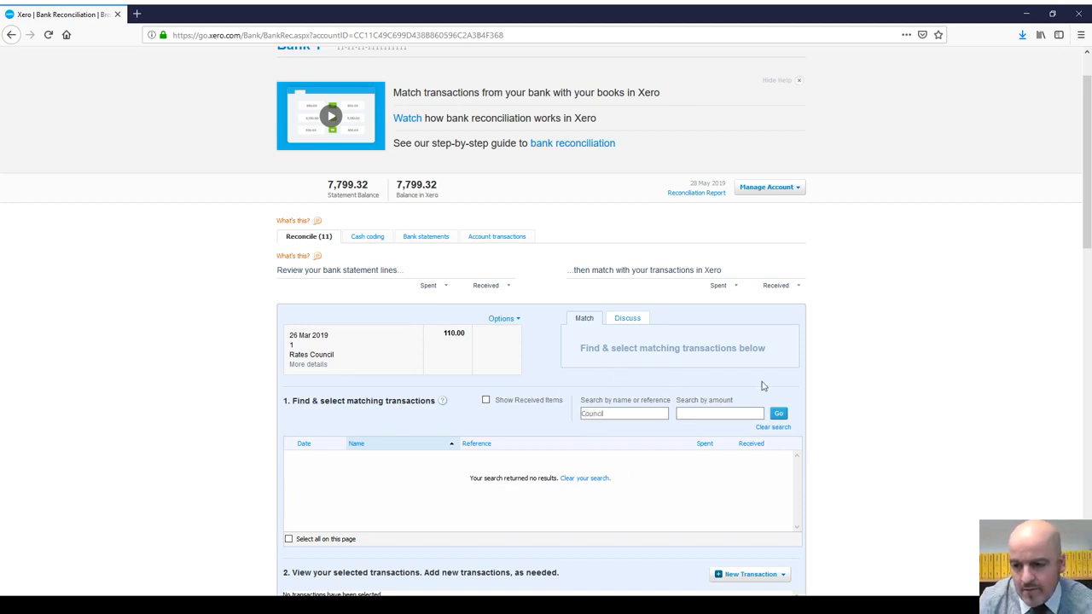
left_click(739, 413)
scroll(731, 411, "down", 3)
left_click_drag(639, 300, 570, 303)
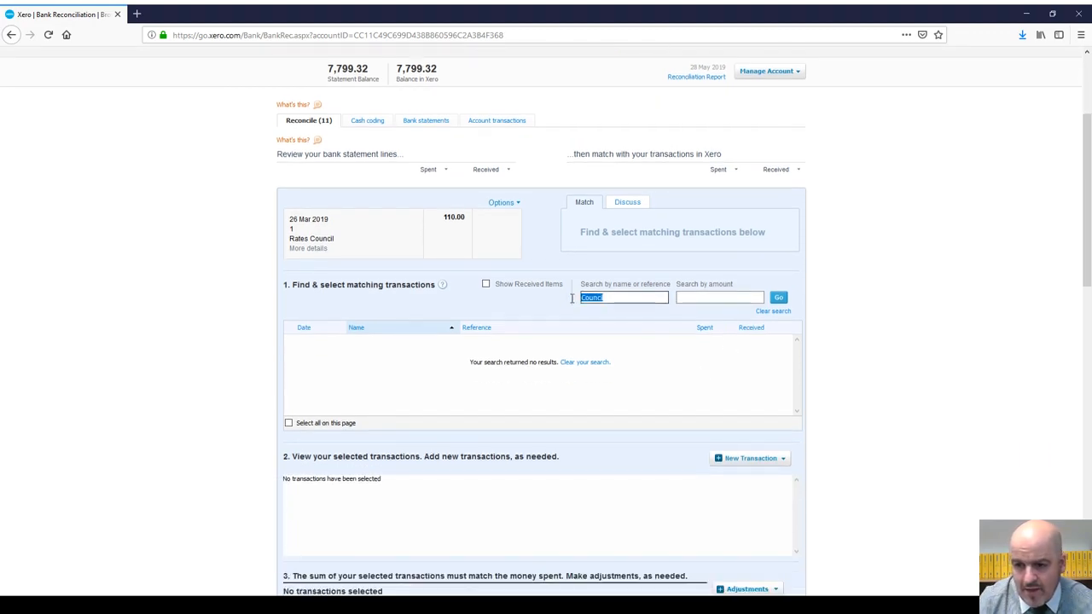
key("BackSpace")
scroll(707, 347, "down", 3)
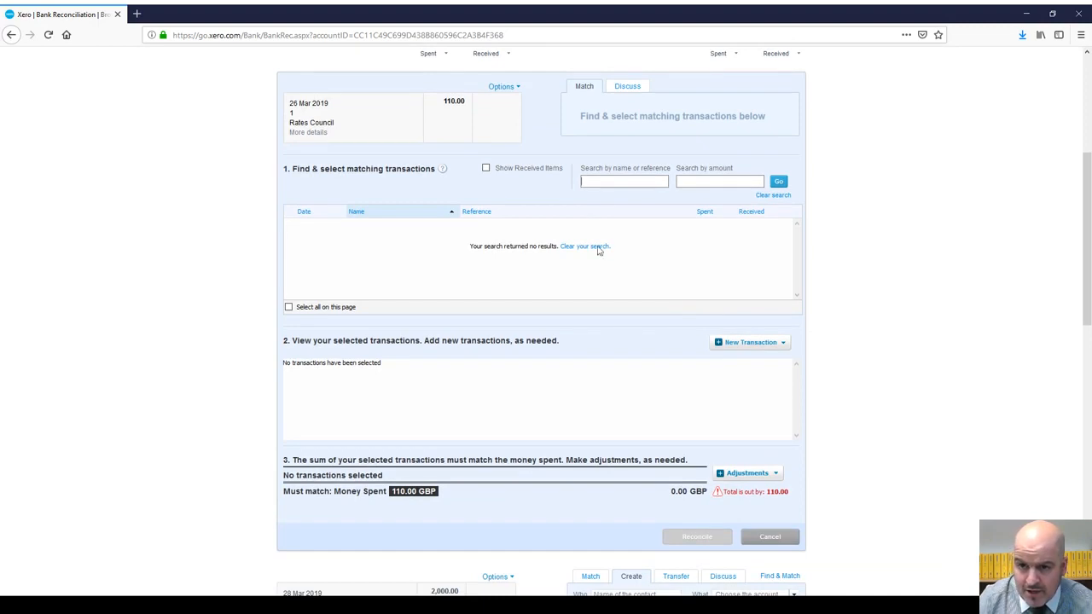
left_click(775, 347)
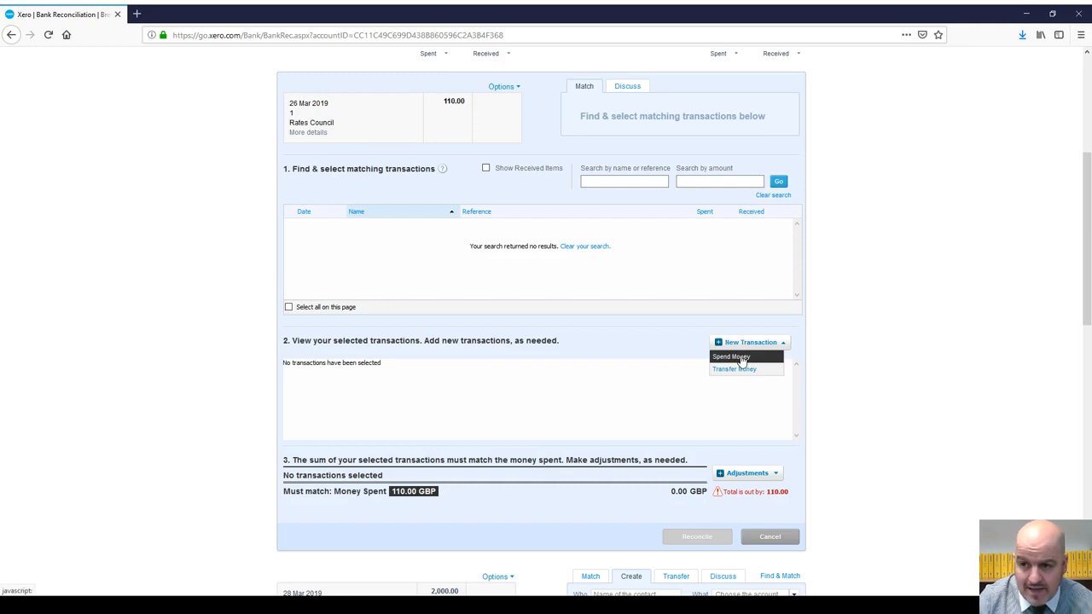
Step: Create a direct payment spend for the Rates Council line with payee COUNCIL RATES
left_click(742, 360)
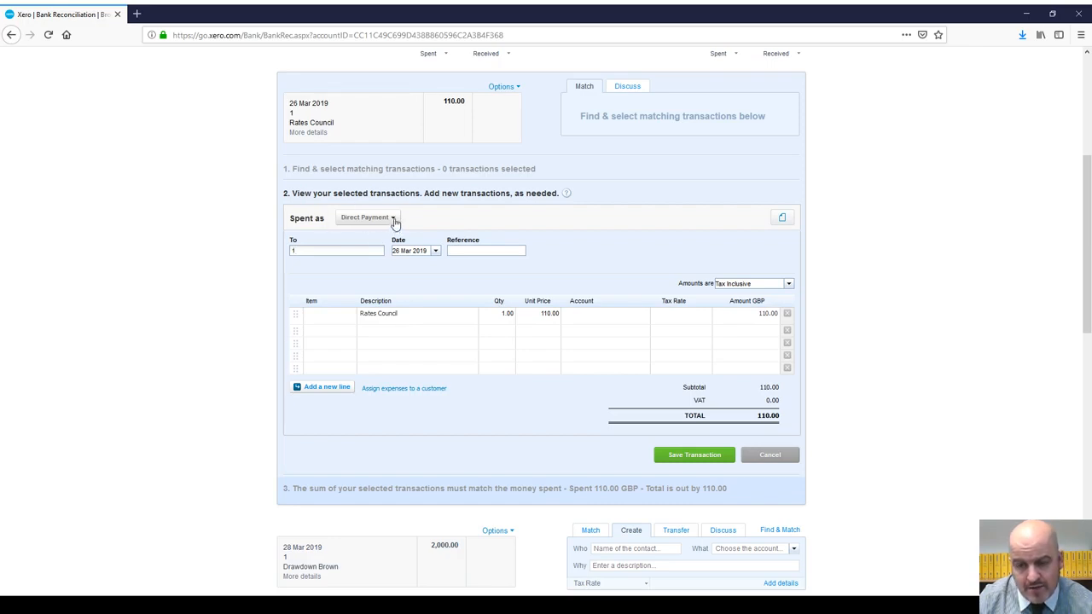
left_click(380, 220)
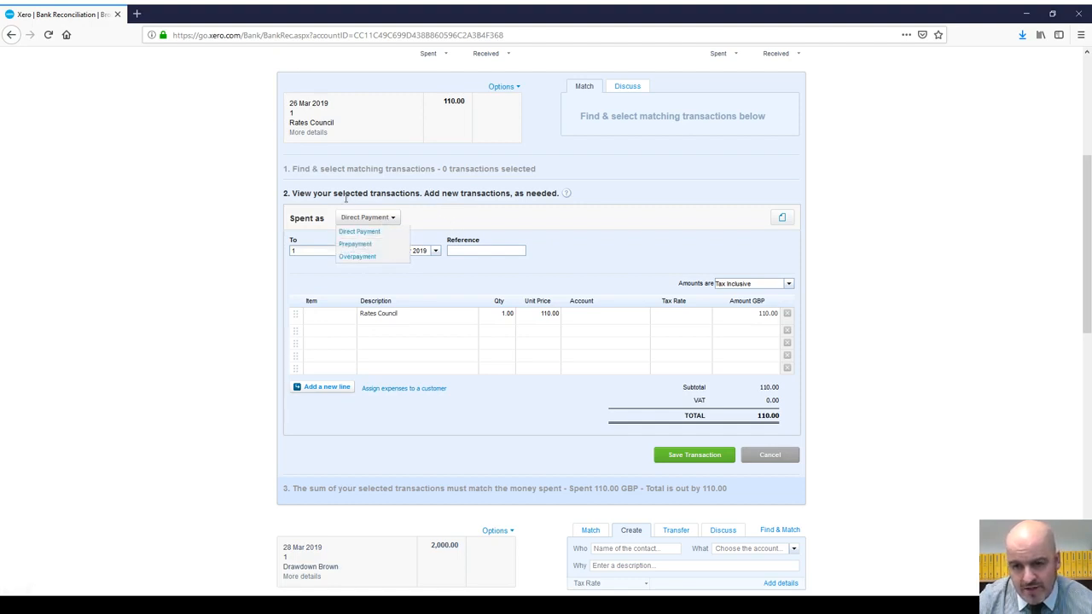
left_click(383, 224)
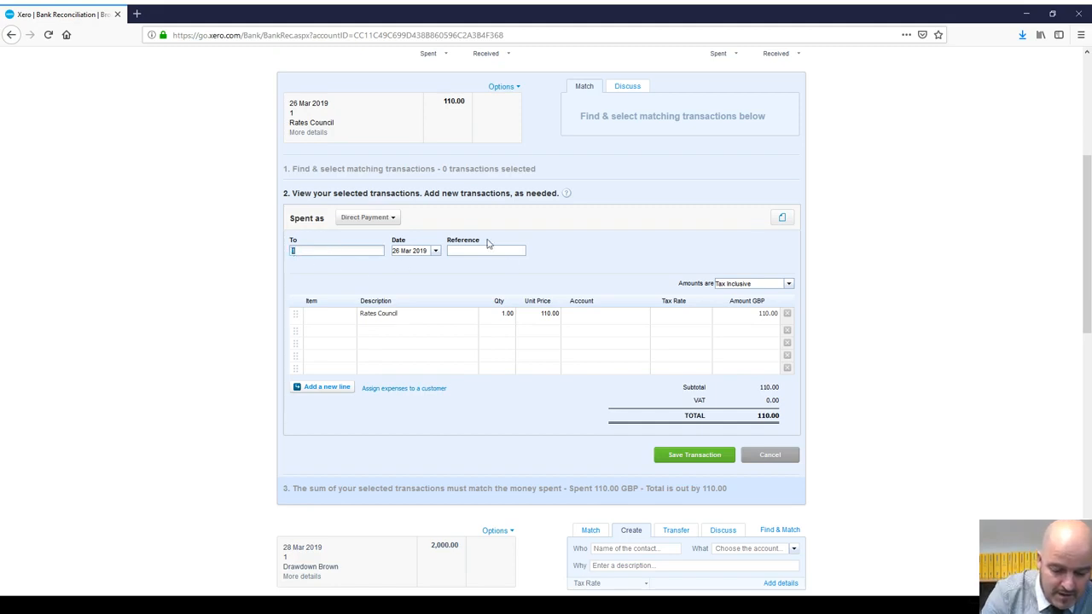
key("BackSpace")
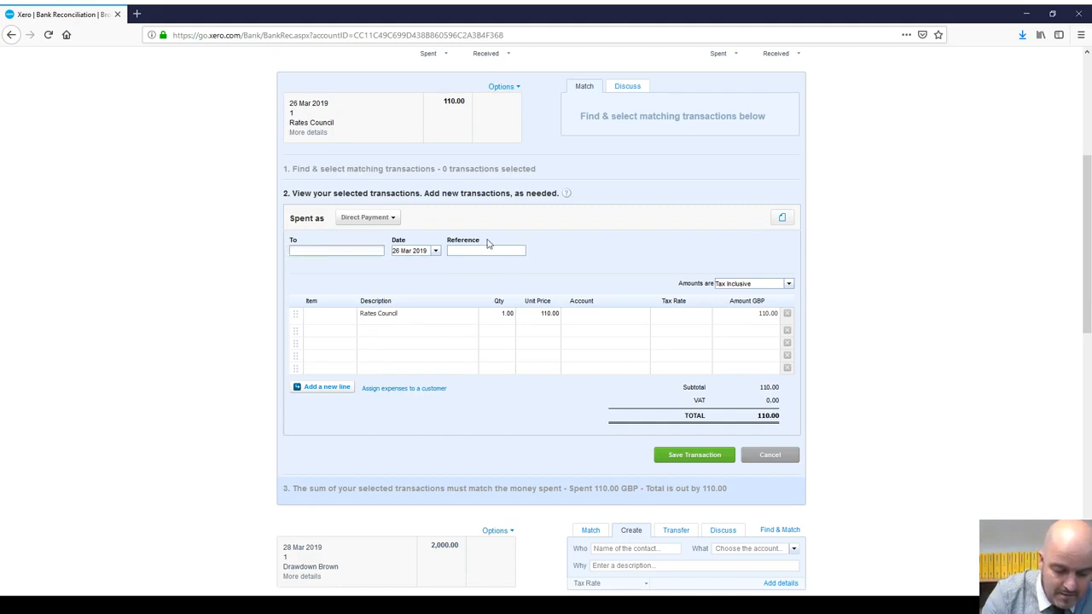
type("COUNCIL RATES")
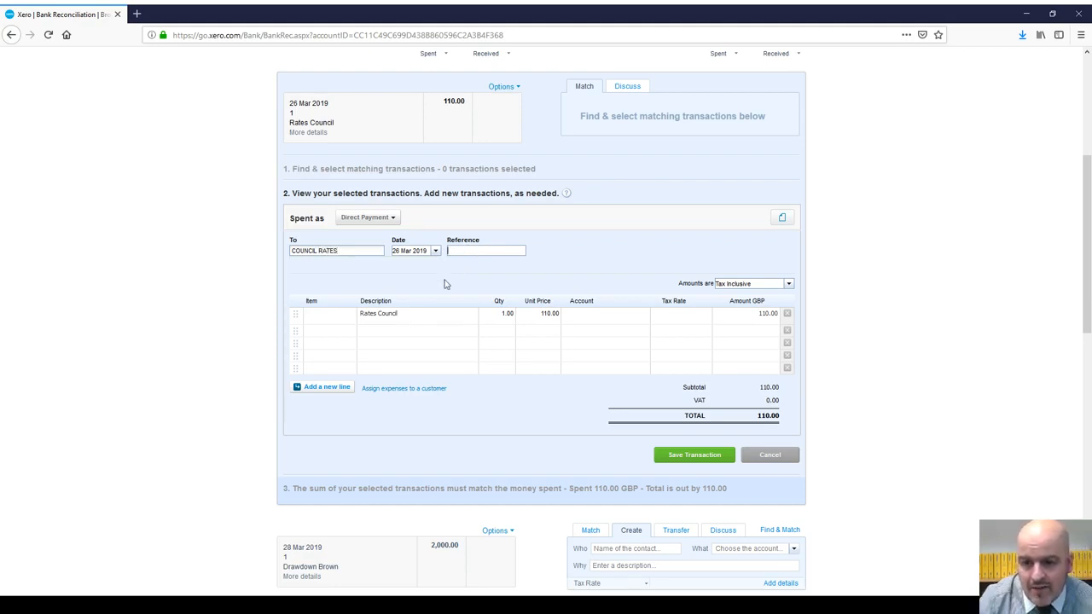
left_click(359, 321)
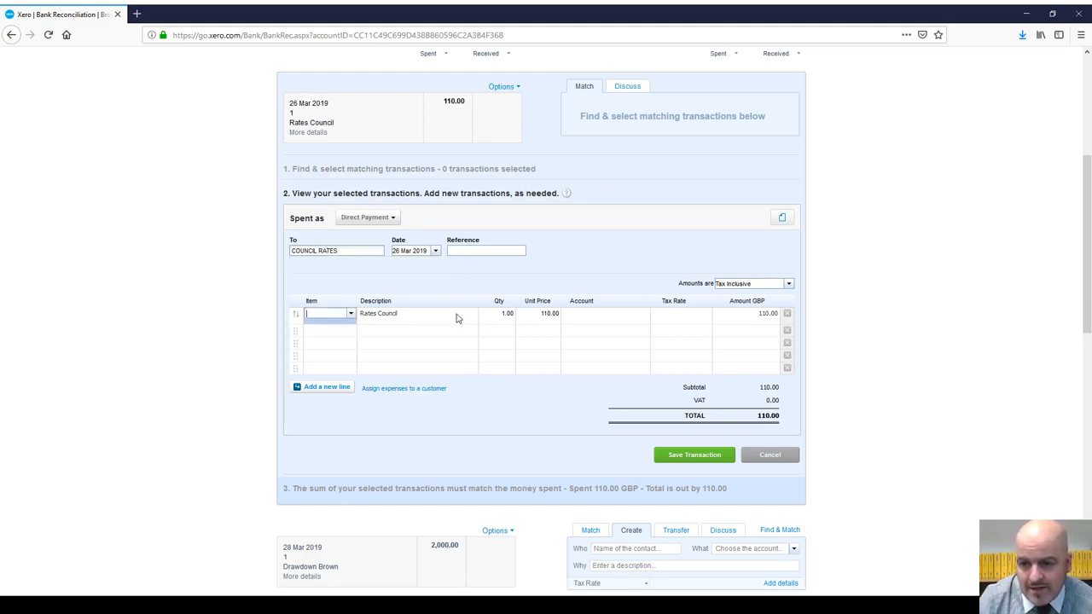
Step: Code the payment line to account 465 - Rates
left_click(554, 314)
left_click(591, 317)
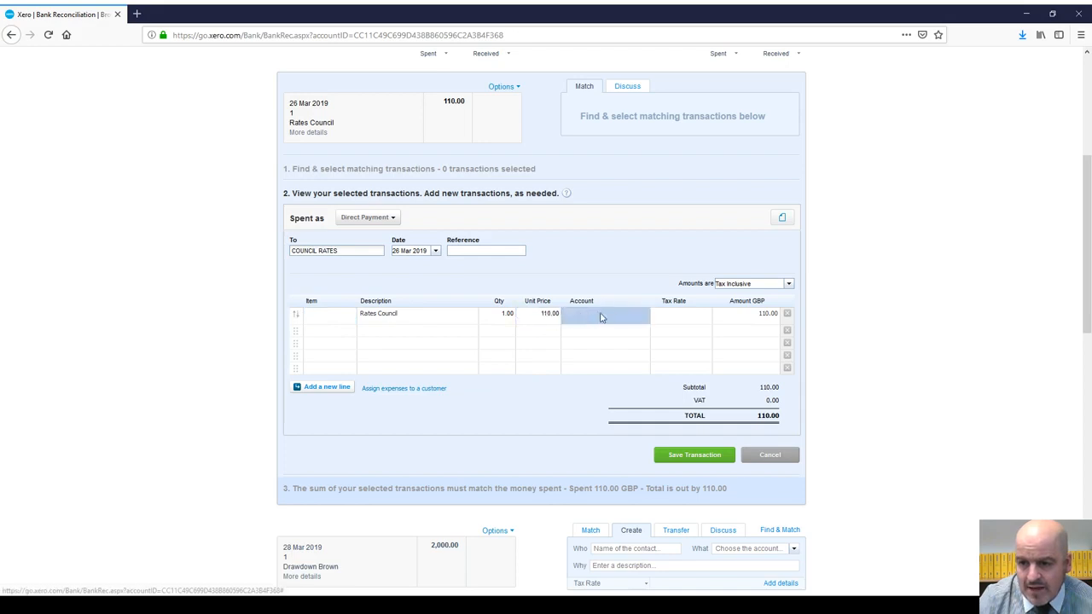
type("rates")
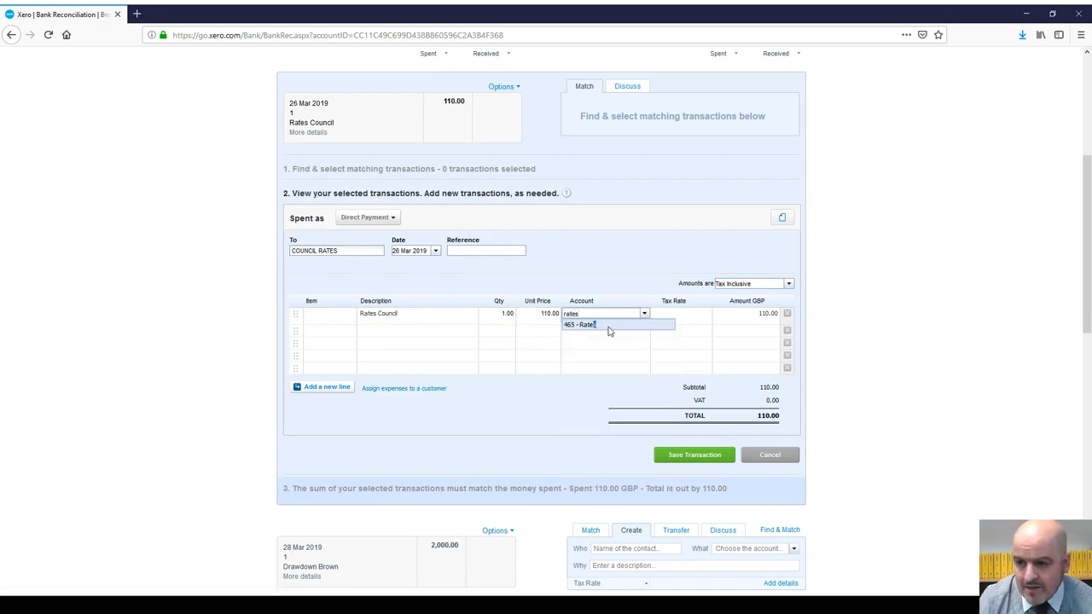
left_click(595, 326)
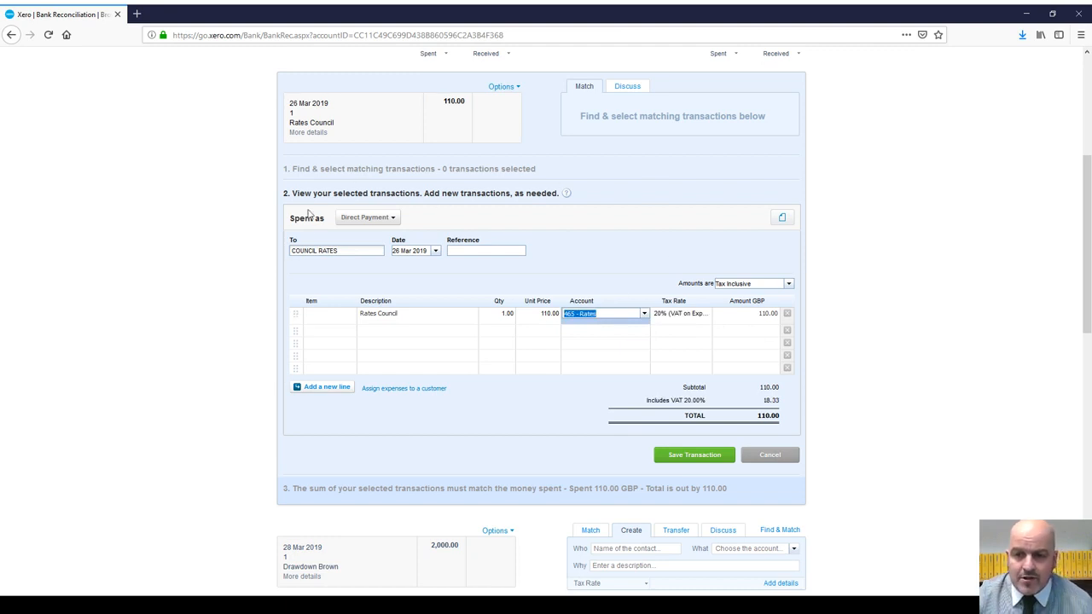
scroll(564, 232, "up", 3)
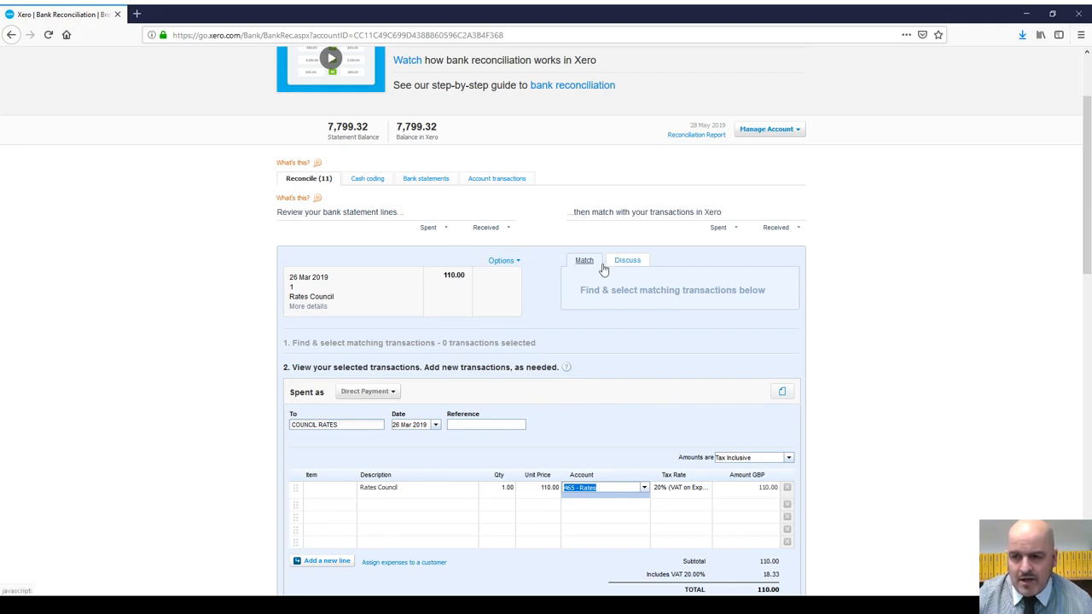
Step: Set the COUNCIL RATES line's tax rate to No VAT, making VAT 0.00
scroll(680, 355, "down", 1)
scroll(678, 357, "down", 2)
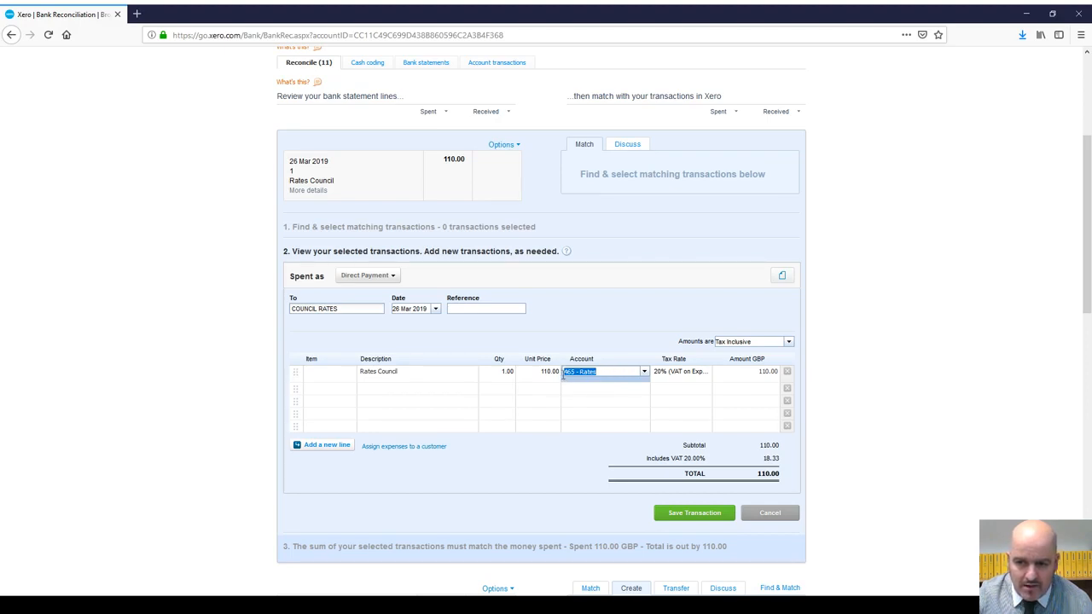
left_click(705, 376)
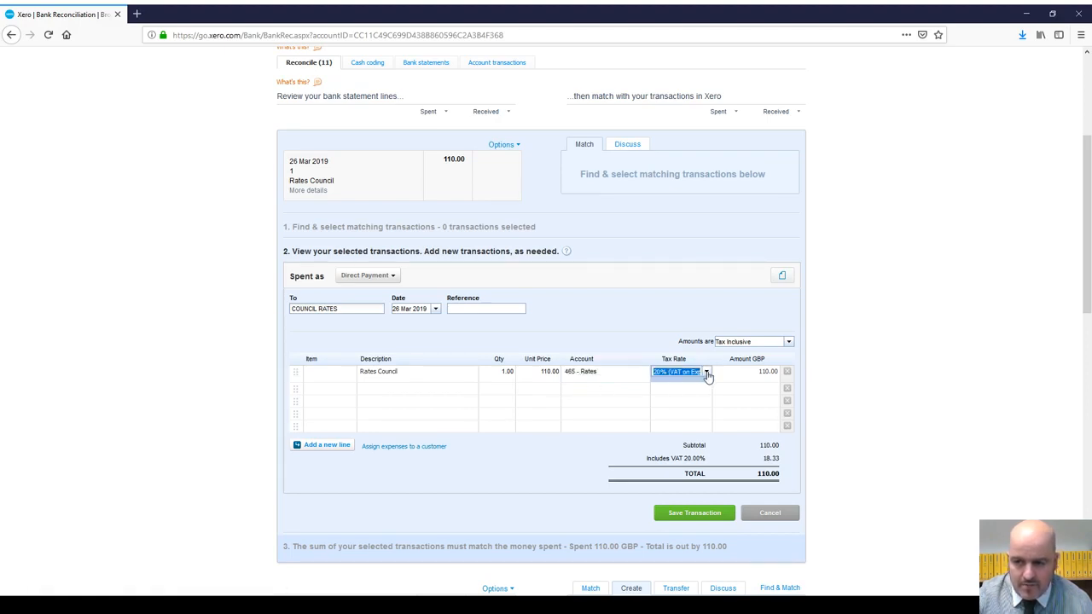
left_click(708, 376)
left_click(674, 451)
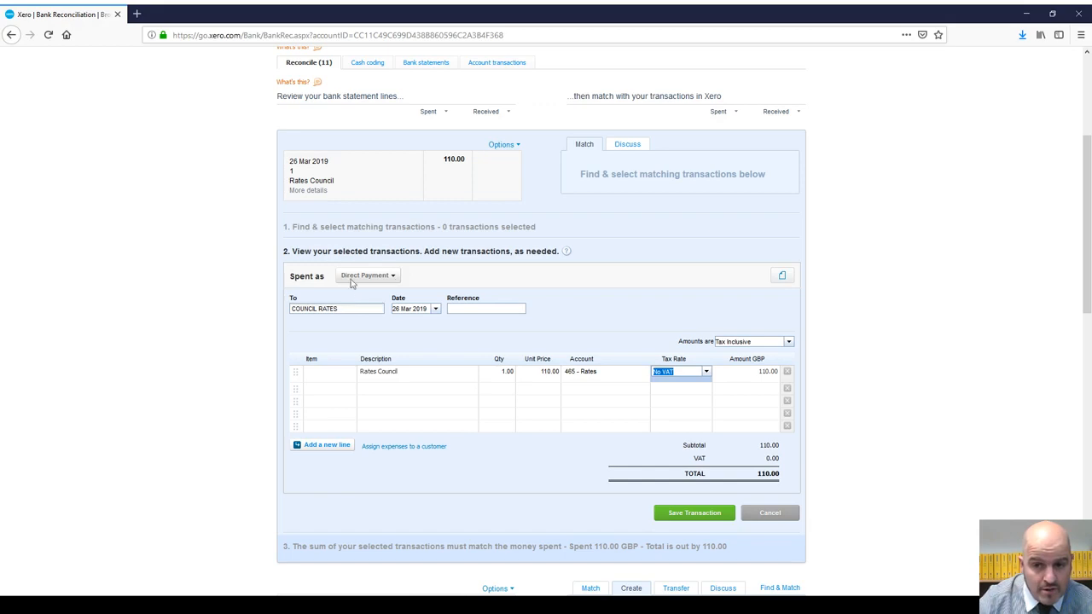
left_click(344, 309)
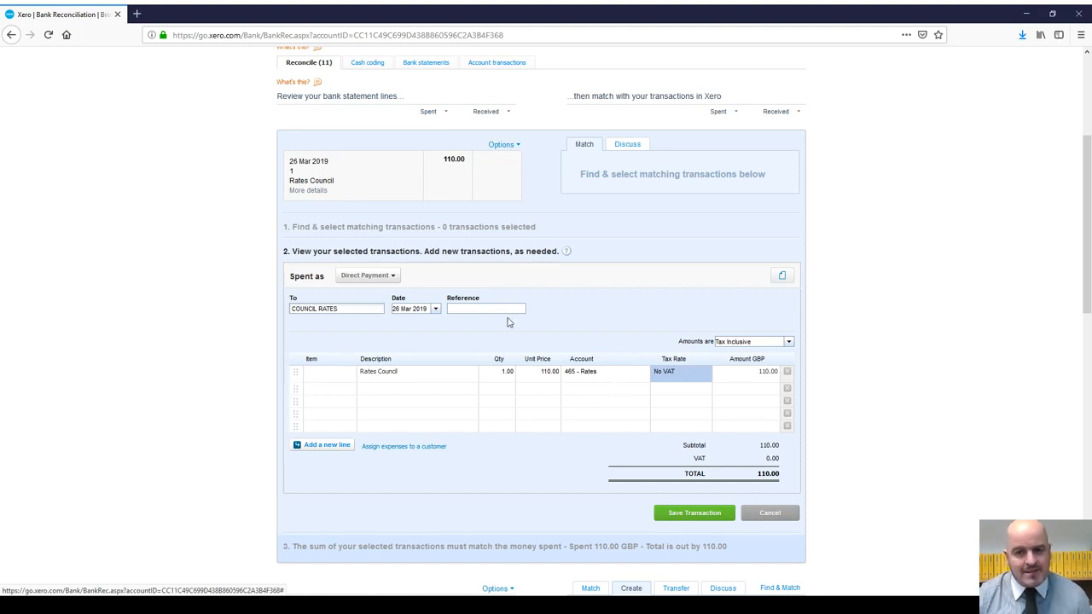
Step: Change Spent as to Overpayment, recoding the COUNCIL RATES payment to 800 - Accounts Payable
left_click(393, 278)
left_click(371, 315)
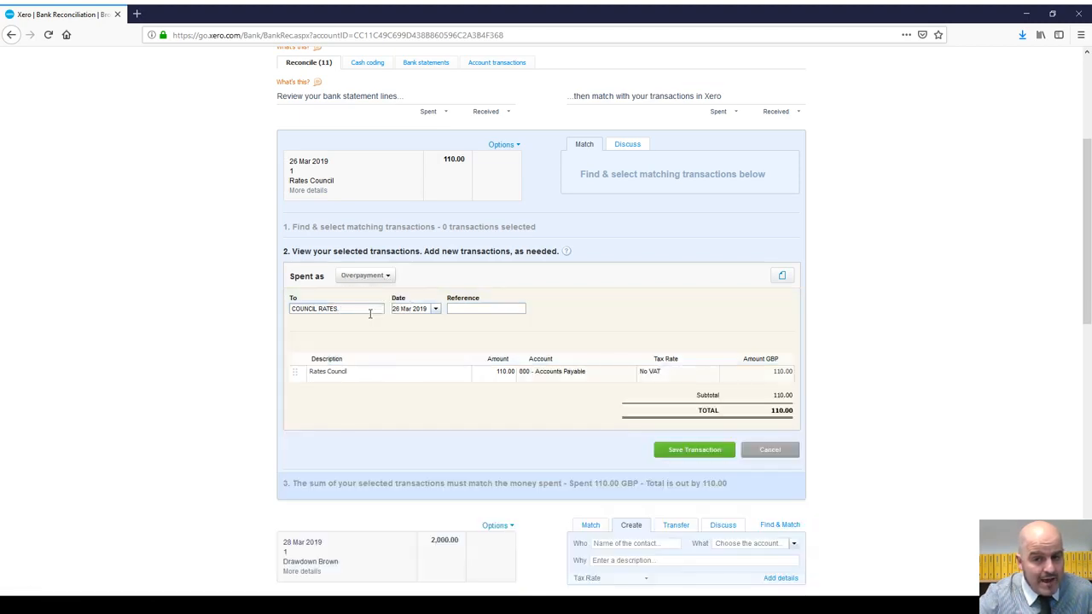
left_click(362, 310)
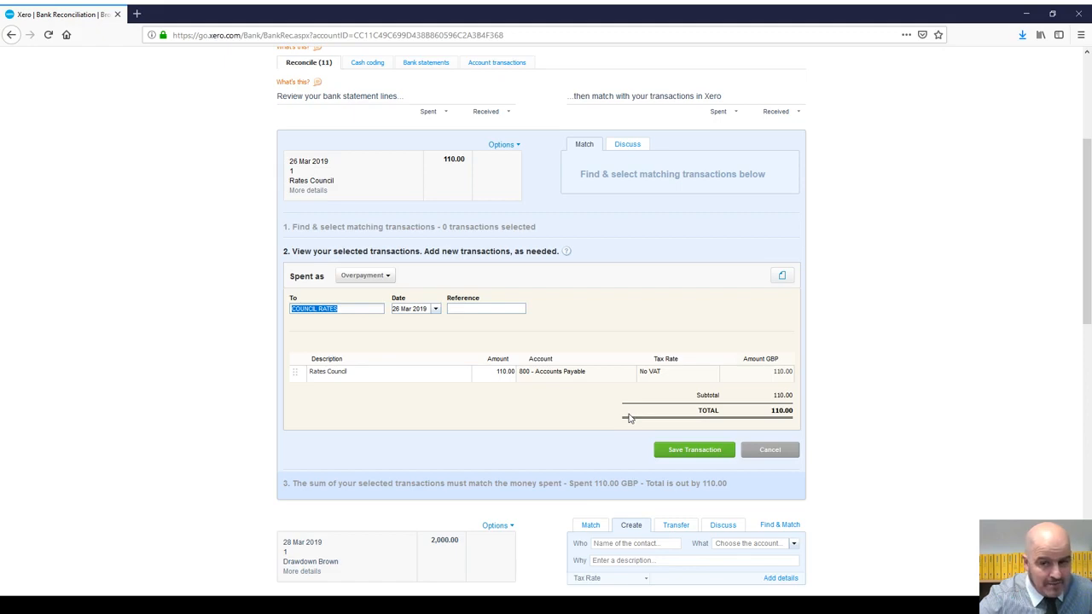
scroll(648, 333, "up", 3)
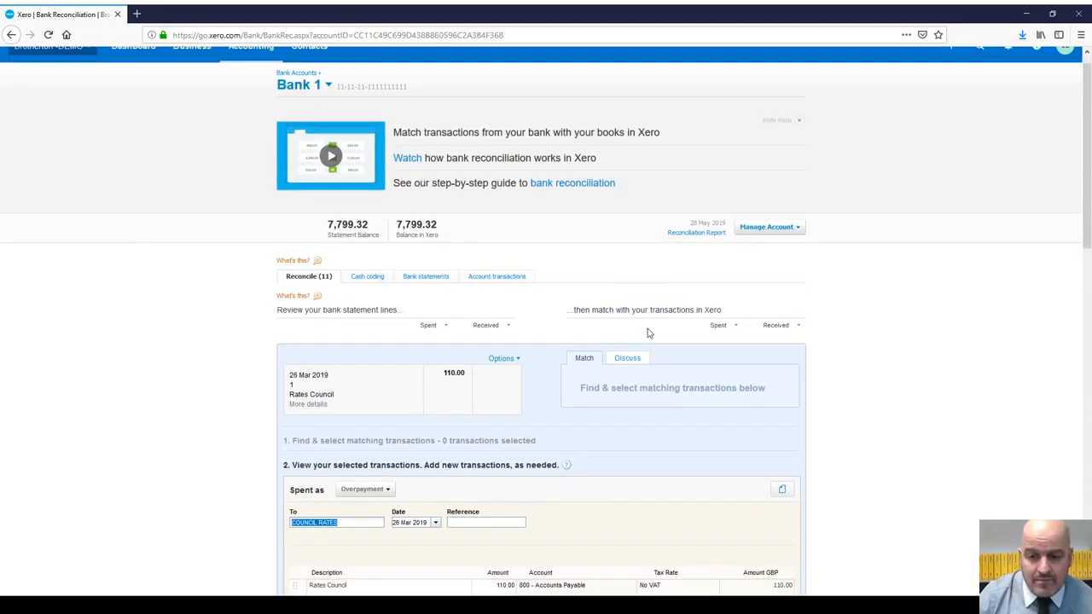
scroll(648, 333, "down", 3)
Step: Discard the overpayment and search existing transactions for 'council Rates', finding none
left_click(775, 449)
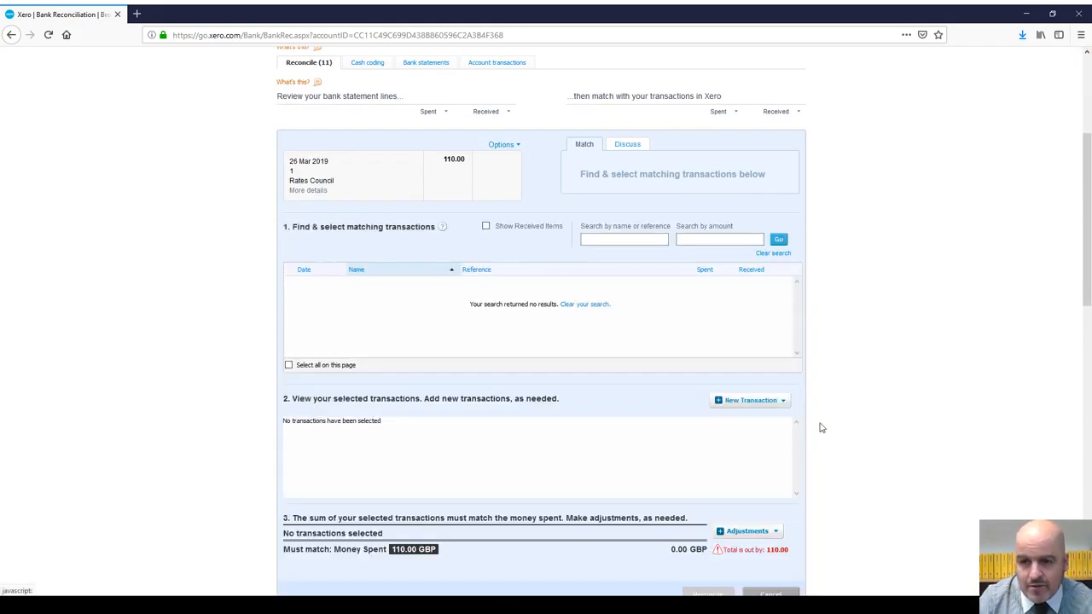
scroll(744, 277, "up", 3)
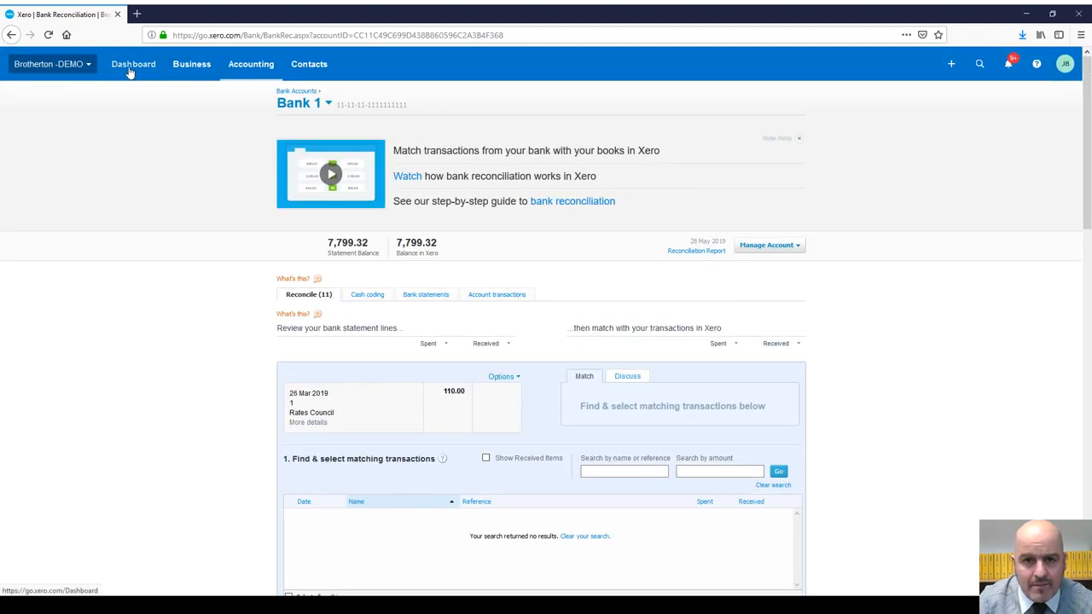
left_click(130, 68)
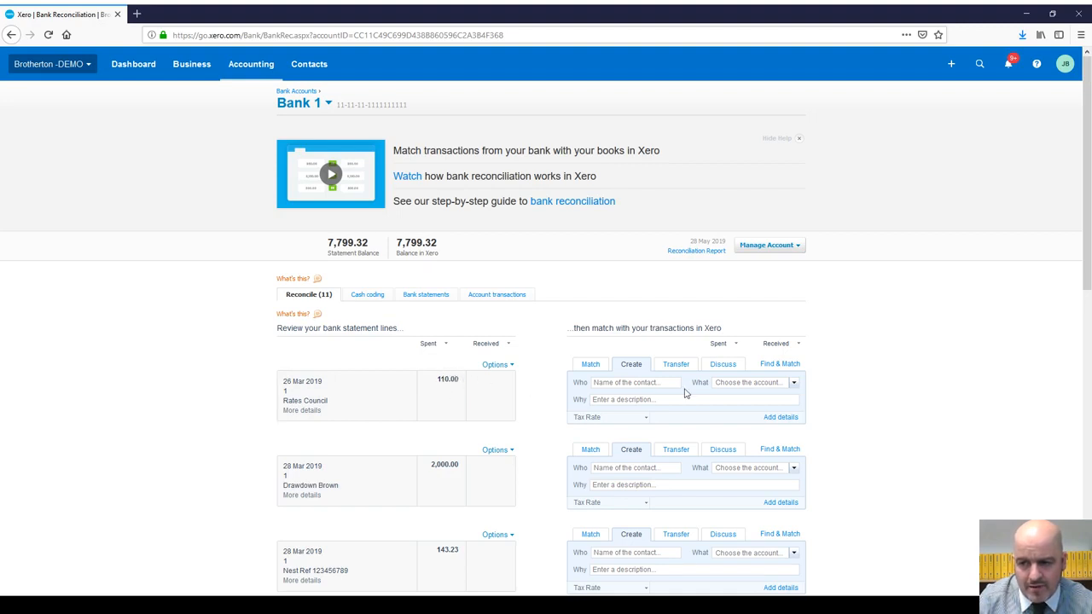
left_click(764, 367)
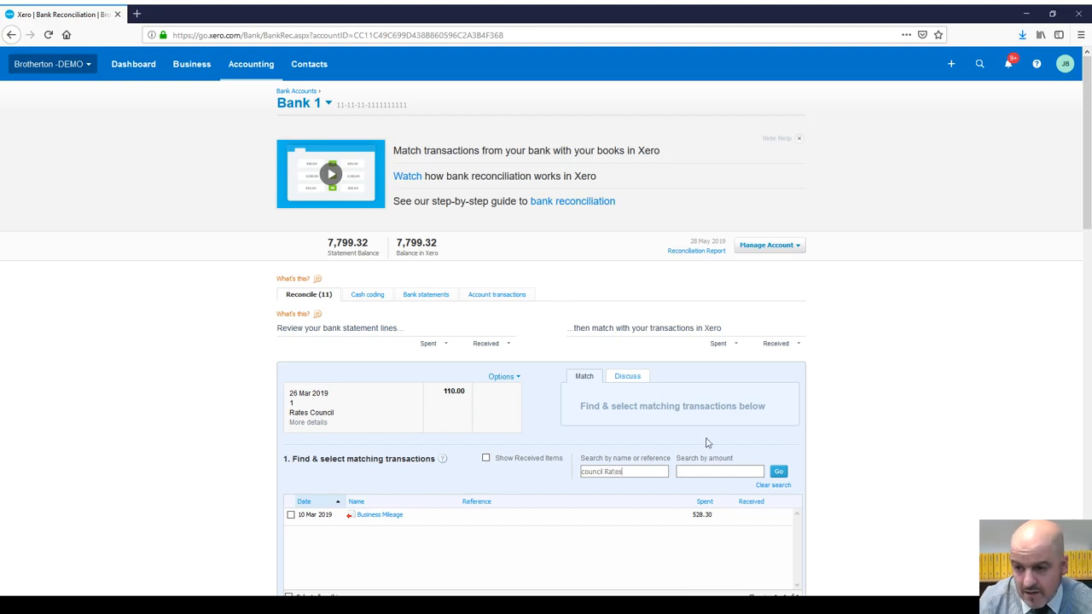
left_click(778, 471)
Step: Draft a Spend Money to Business Rates coded to 465 - Rates, then cancel it
scroll(703, 378, "down", 2)
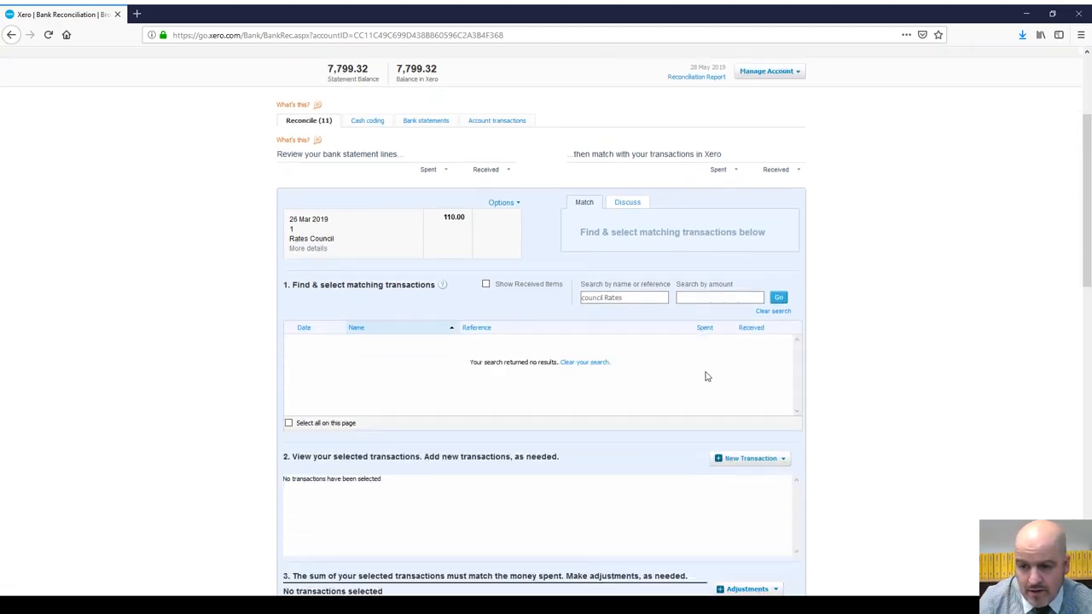
left_click(785, 462)
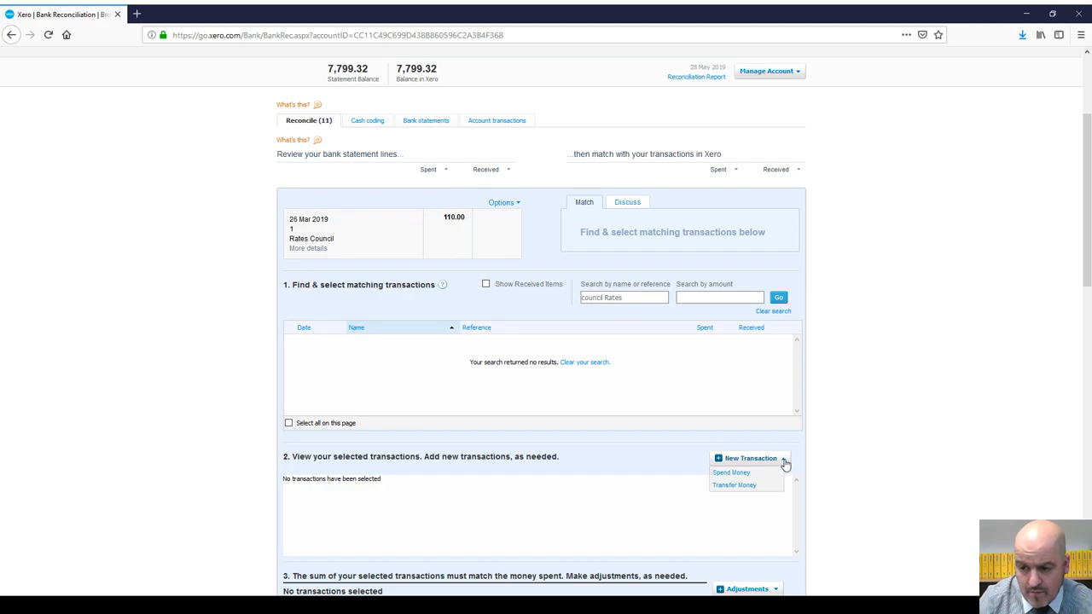
left_click(750, 473)
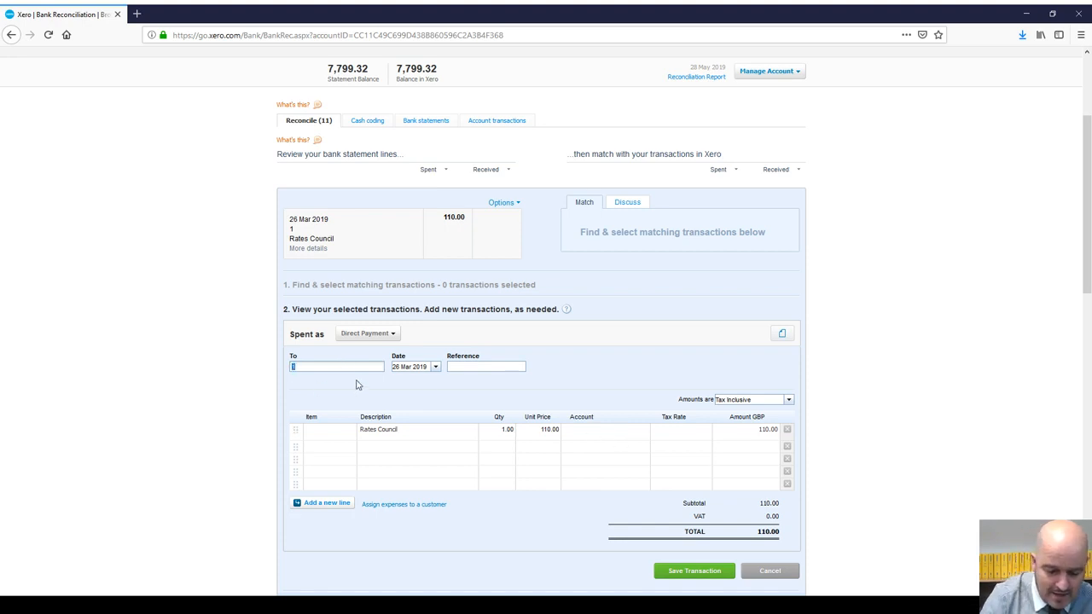
type("usiness")
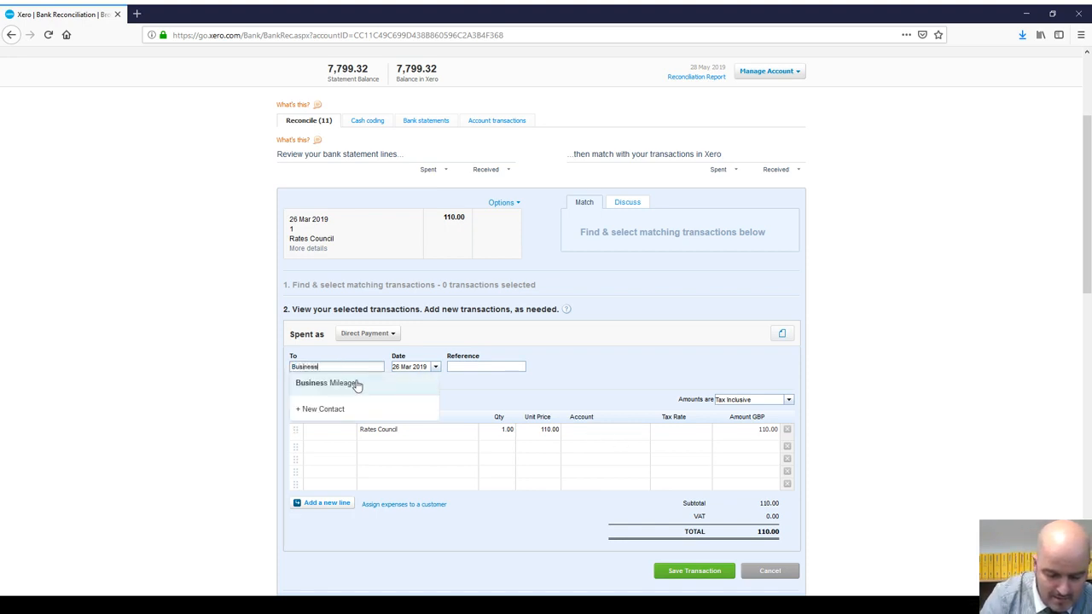
type(" Rates")
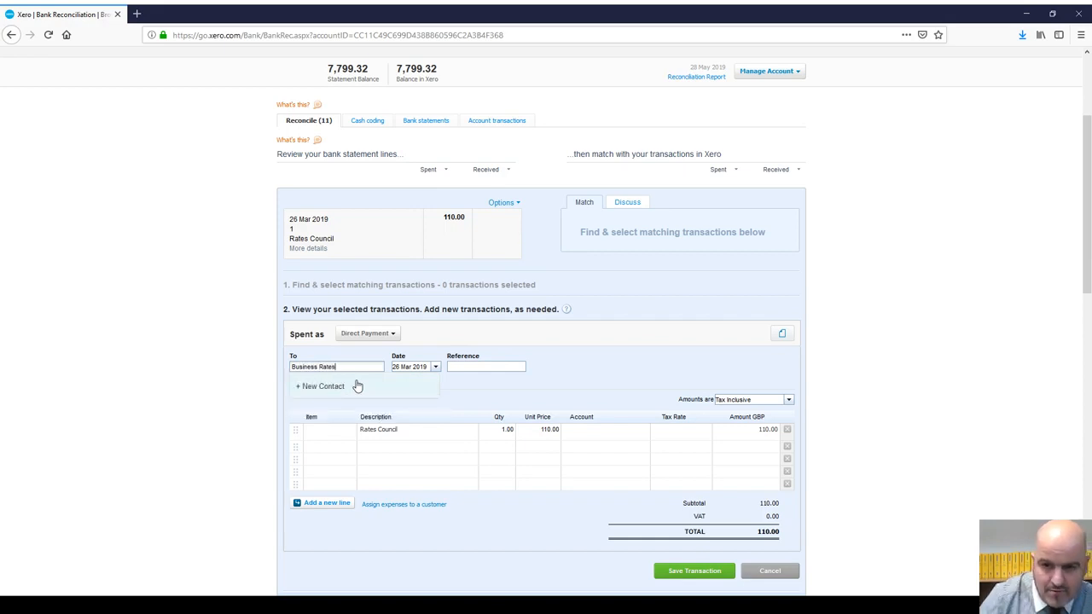
left_click(342, 437)
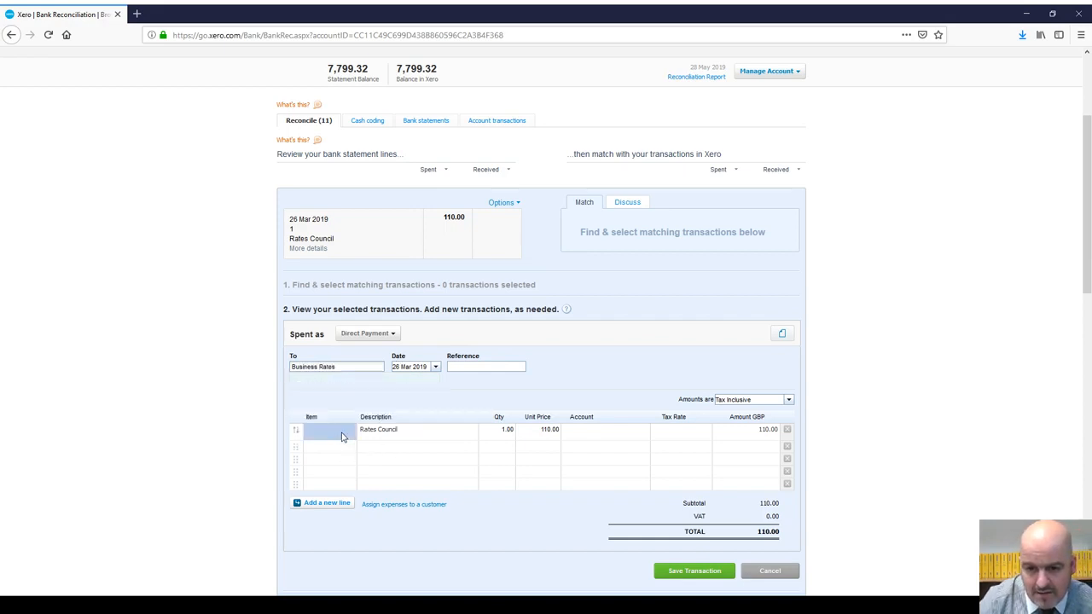
left_click(394, 431)
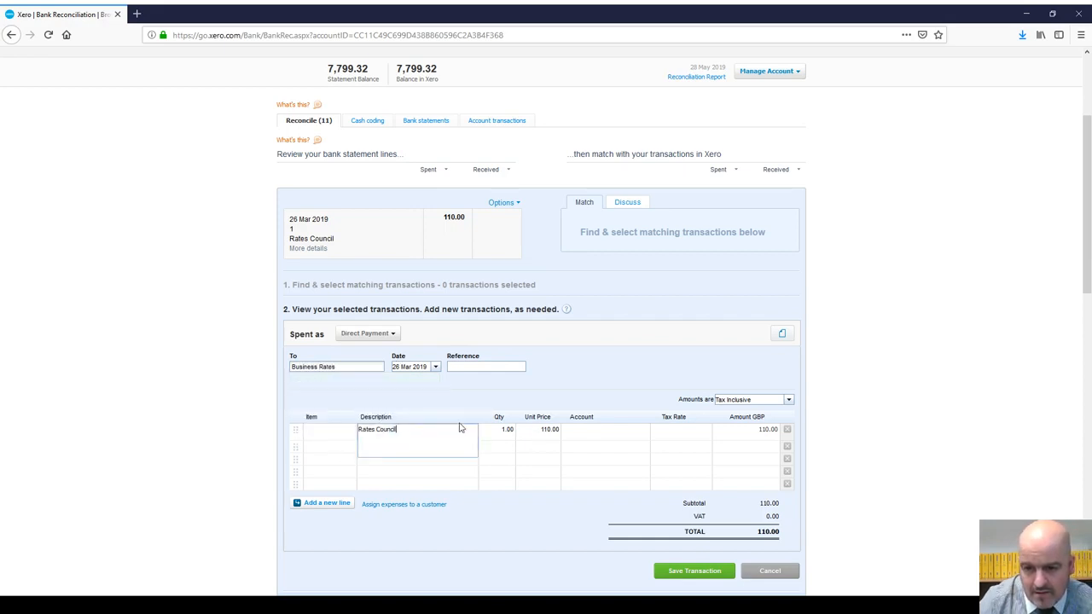
left_click(615, 433)
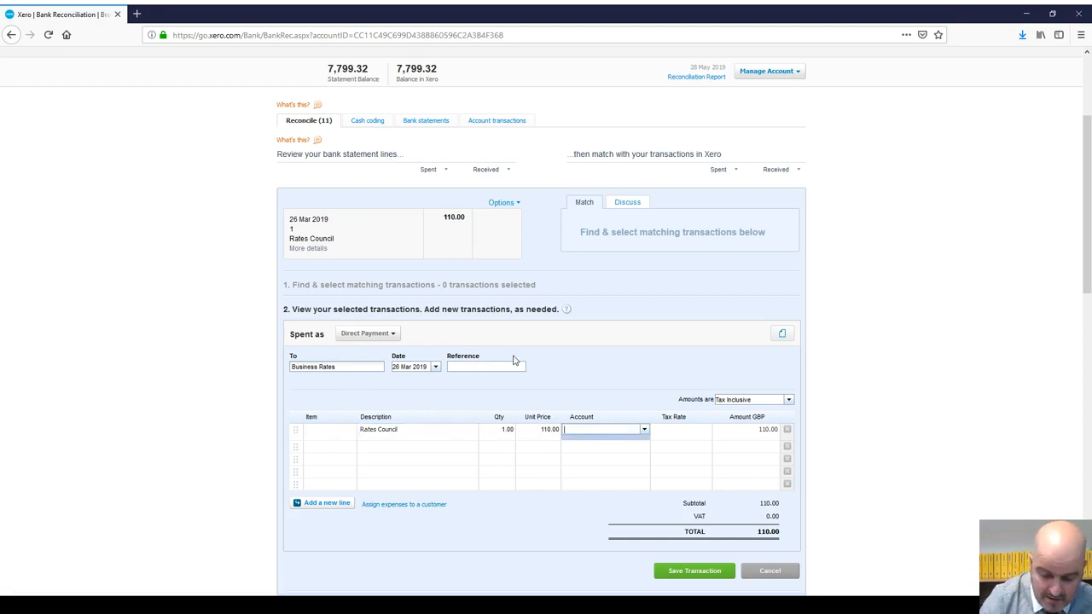
type("rates")
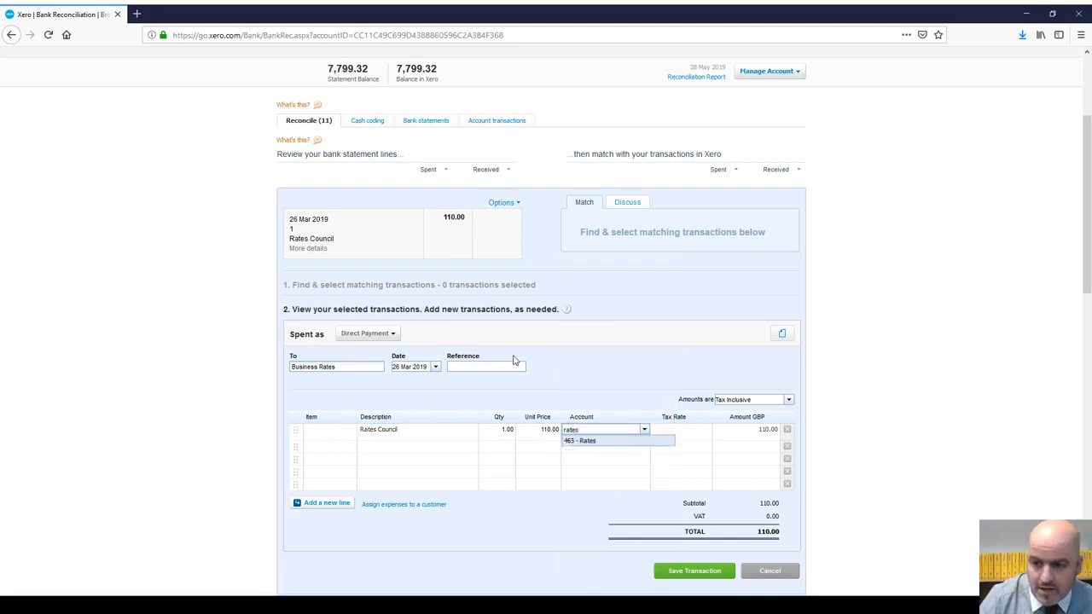
left_click(602, 441)
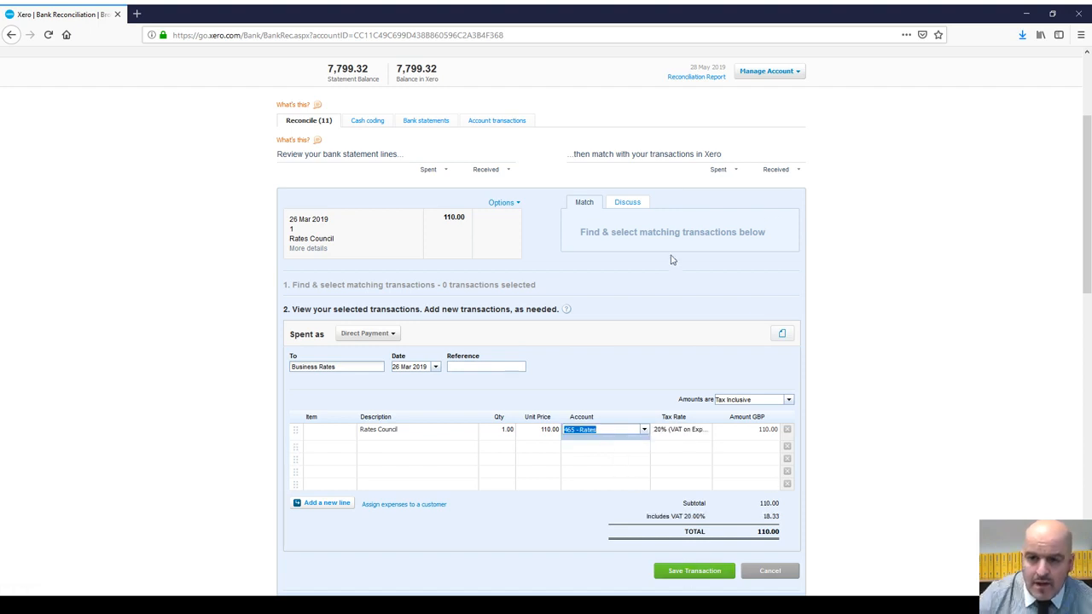
left_click(771, 572)
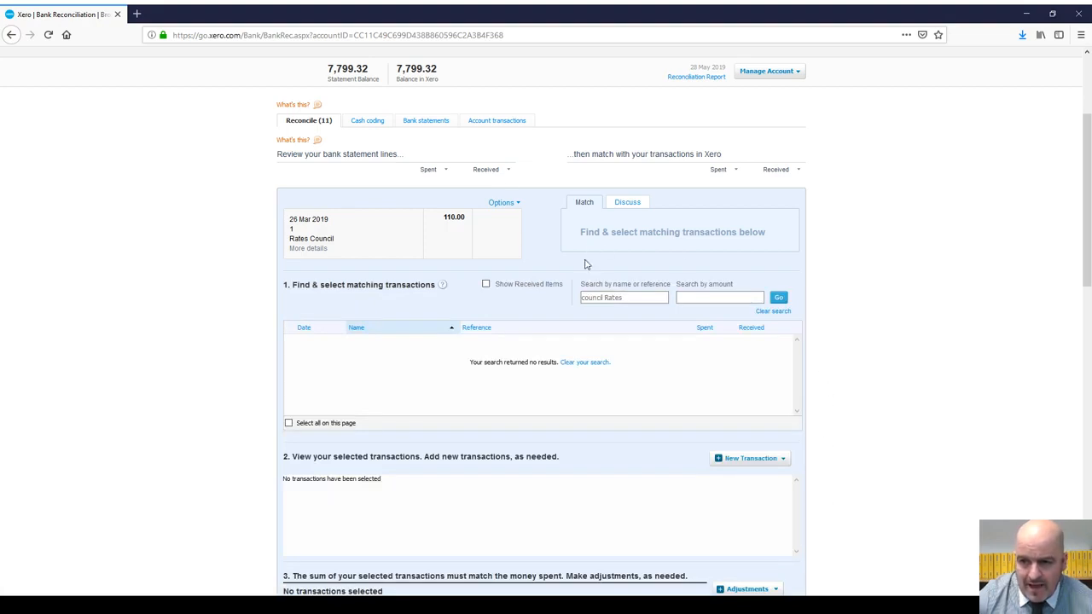
Step: Create a bank rule from the Rates Council line's Options, prefilled with Description equals Rates Council
left_click(12, 35)
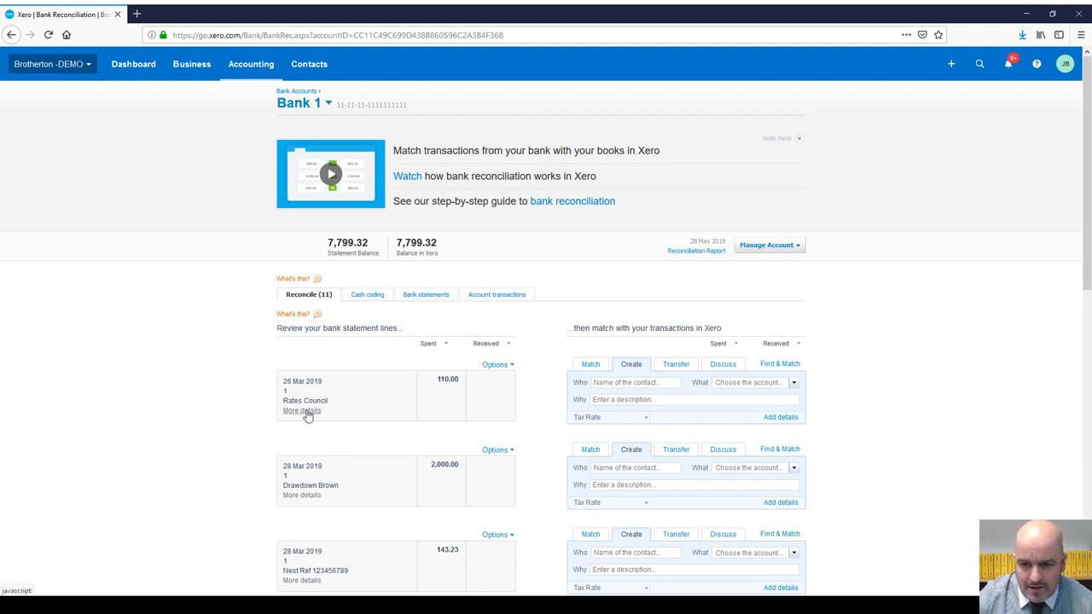
left_click(308, 413)
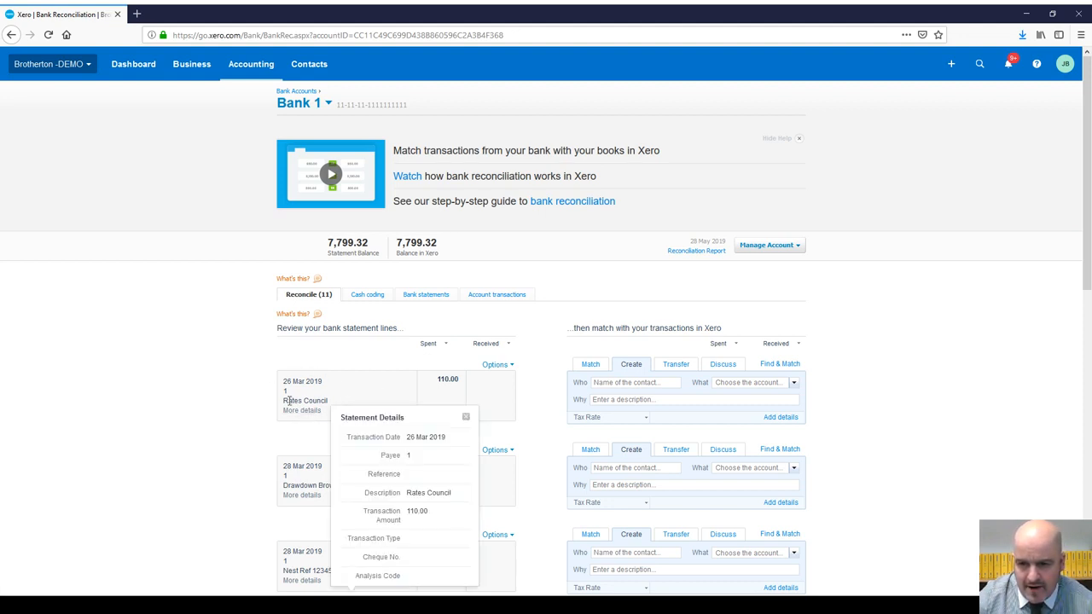
left_click(497, 365)
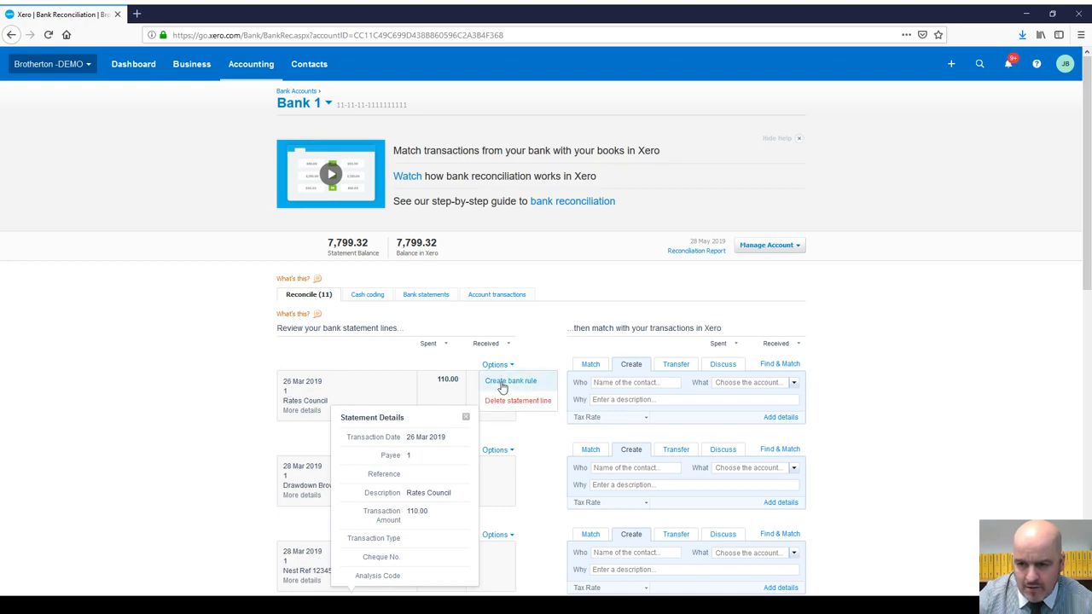
left_click(504, 386)
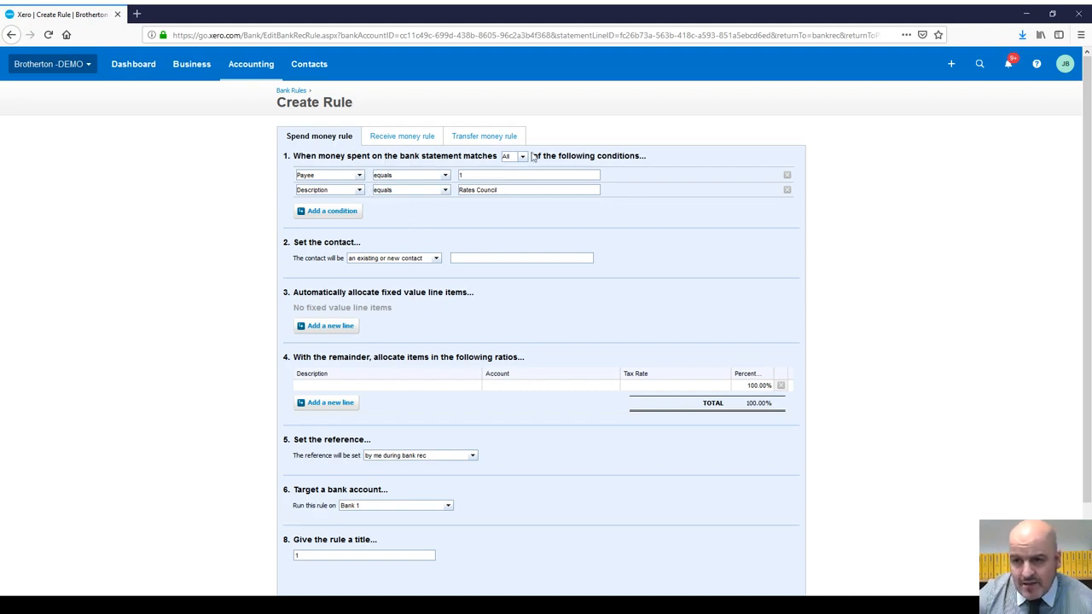
Step: Reopen Bank 1's 11-item reconciliation and create a bank rule from the Rates Council line
left_click(12, 35)
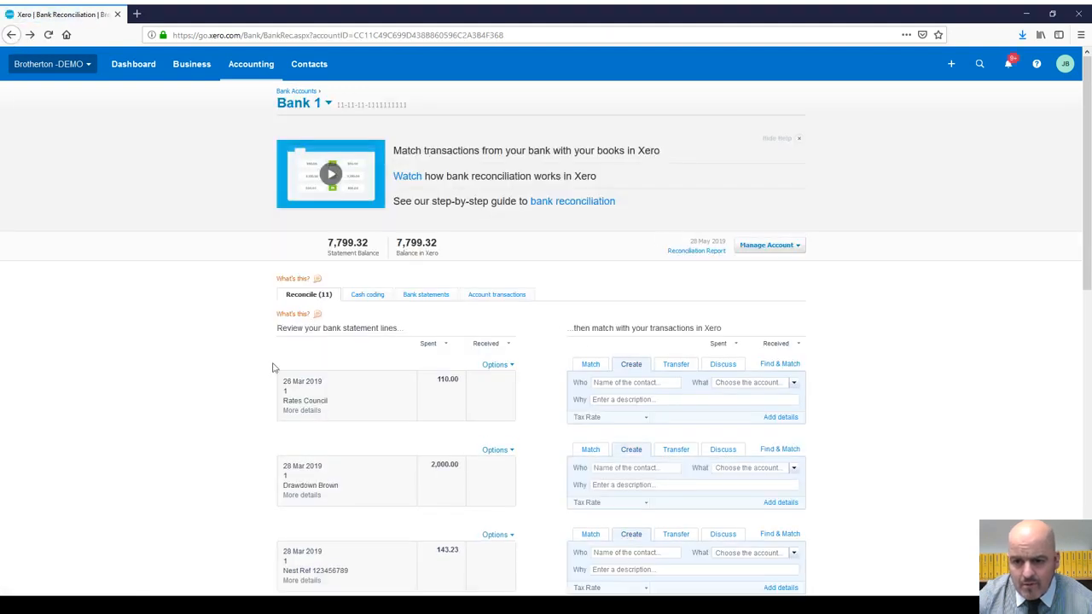
left_click(302, 411)
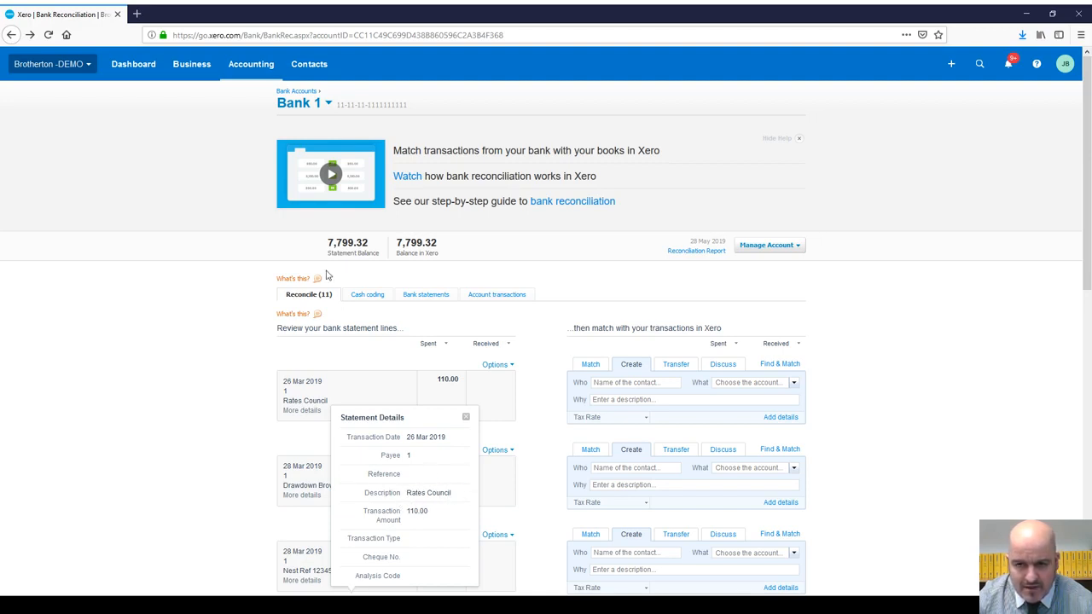
left_click(13, 36)
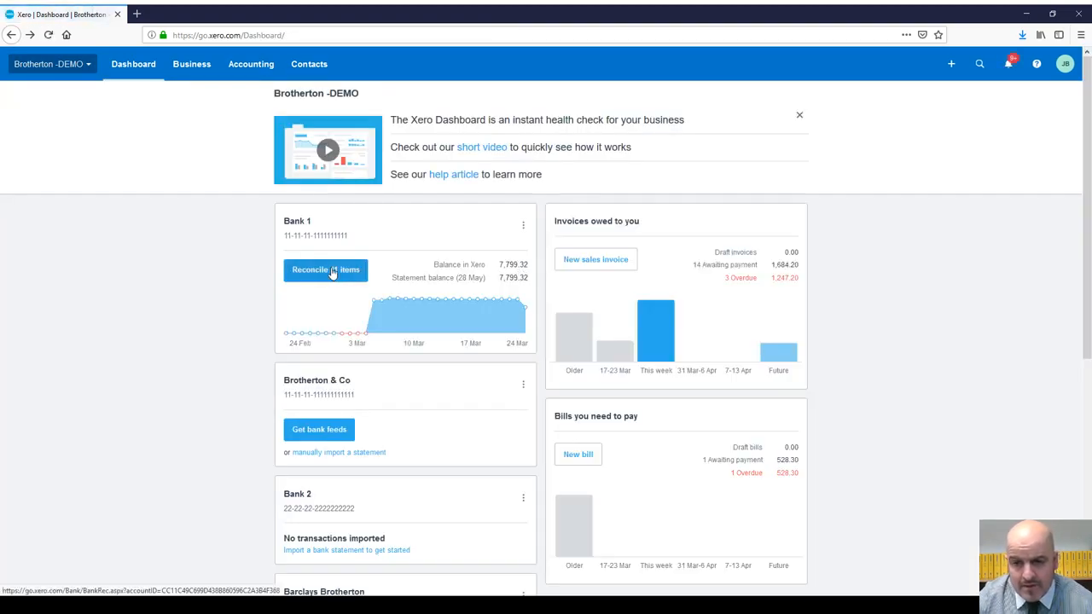
left_click(332, 273)
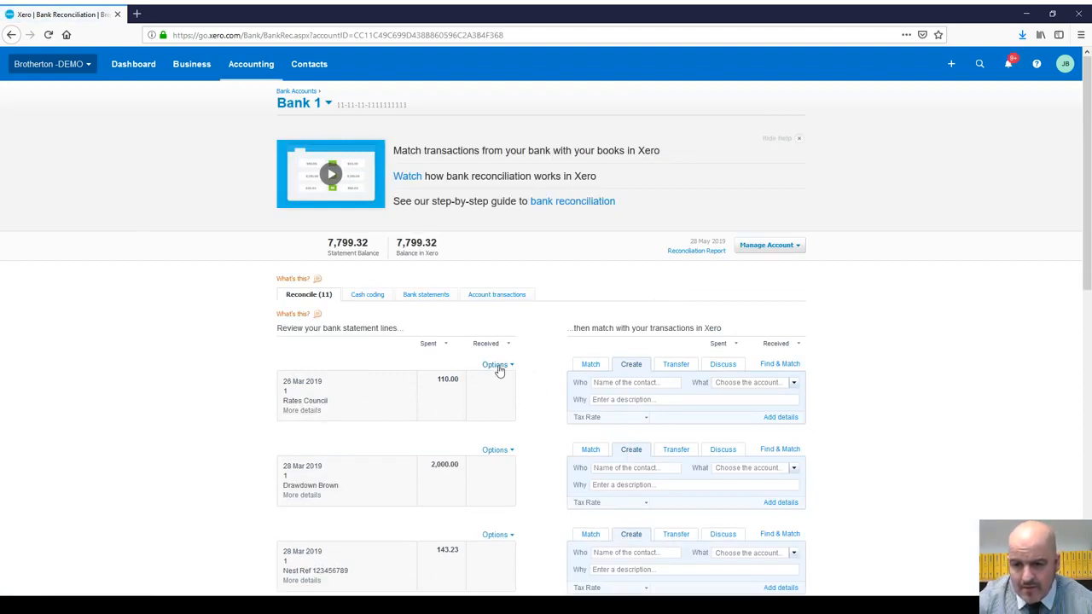
left_click(500, 369)
left_click(505, 384)
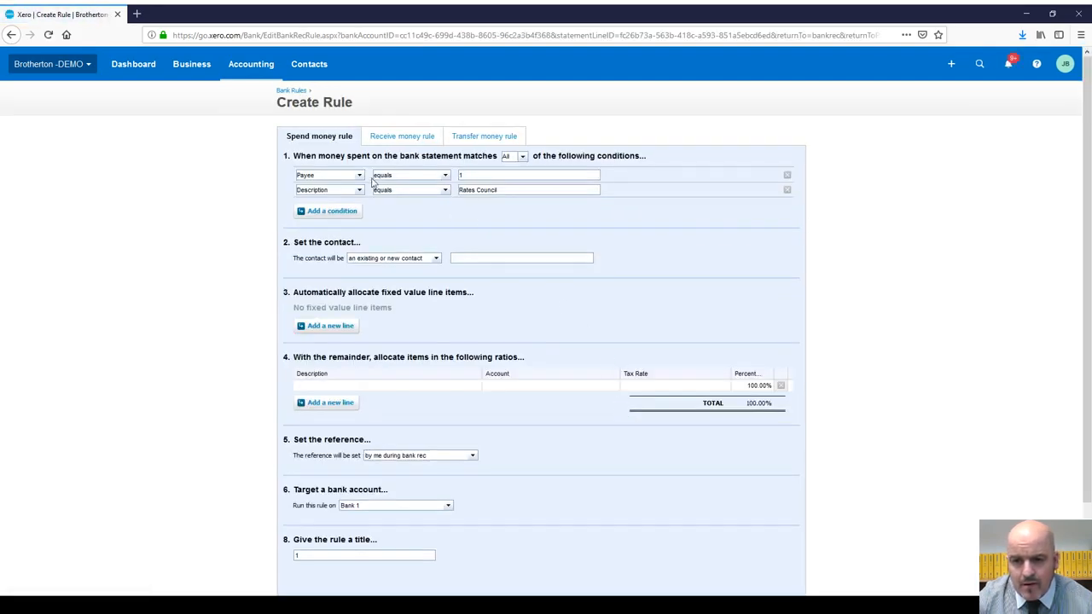
Step: Delete the Payee condition, keeping the rule matching all conditions
left_click(359, 175)
left_click(788, 176)
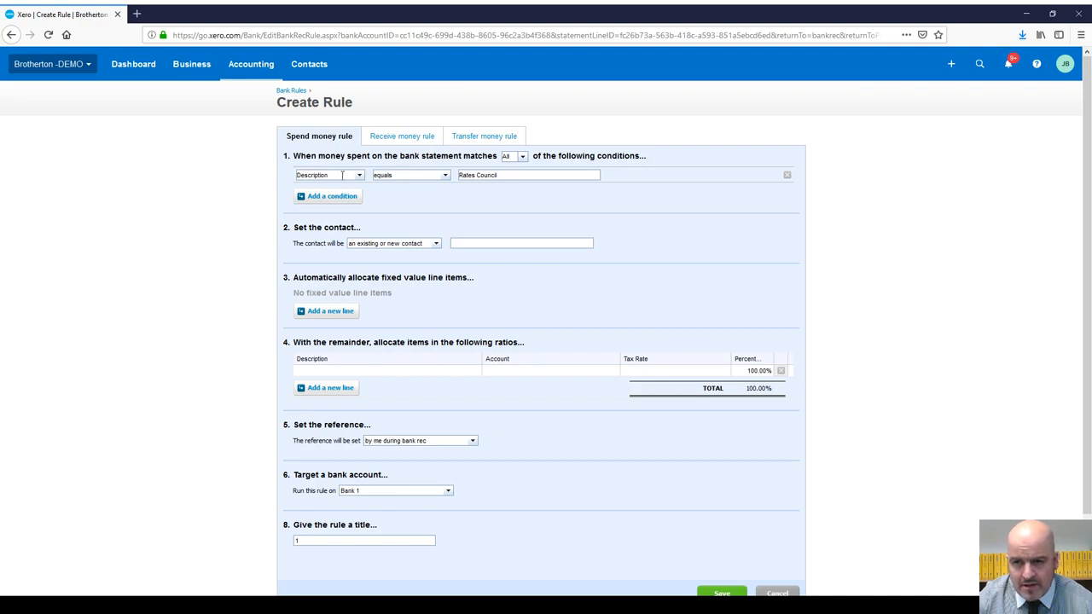
left_click(516, 158)
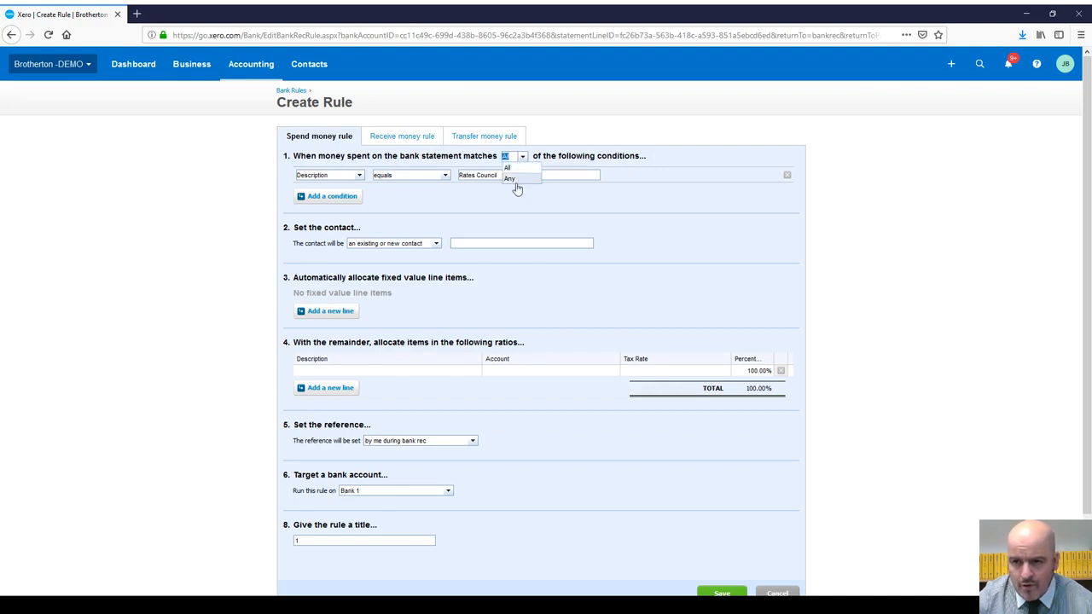
left_click(473, 196)
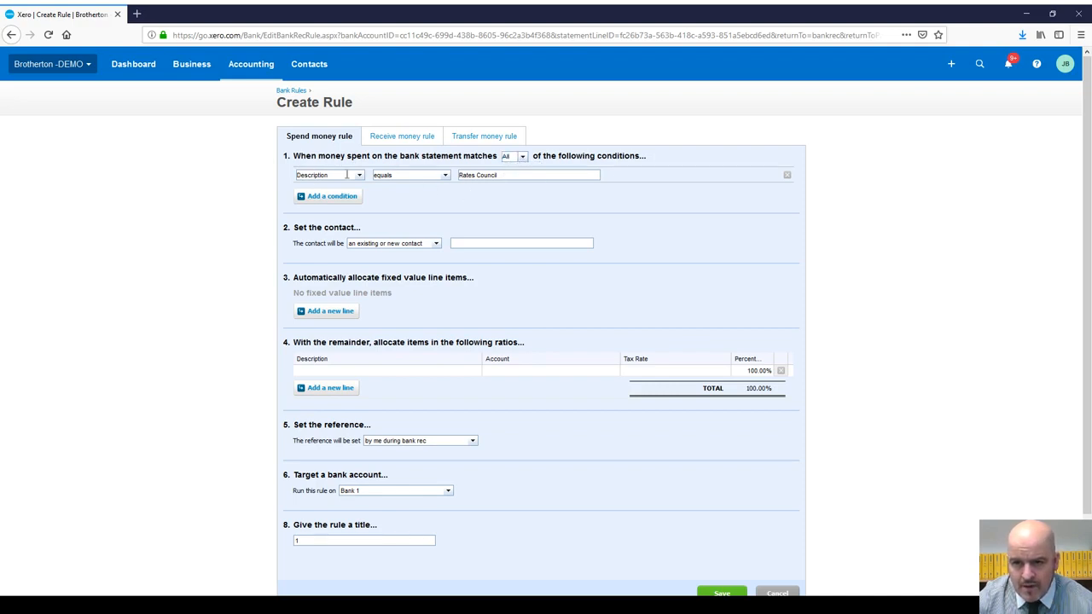
Step: Make the Description condition 'contains Rates' by switching from equals and deleting 'Council'
left_click(445, 177)
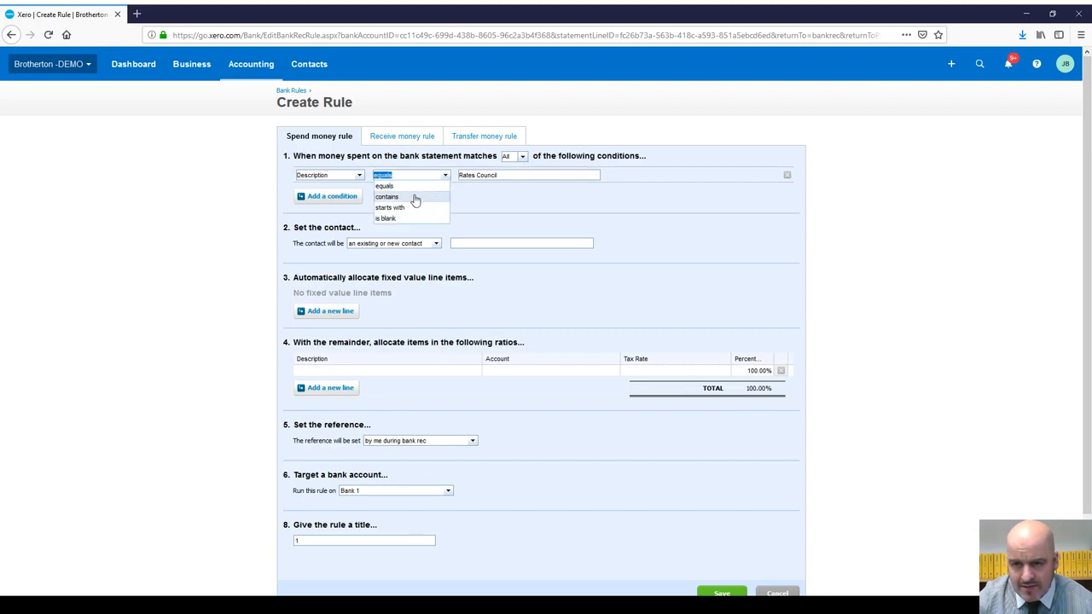
left_click(415, 198)
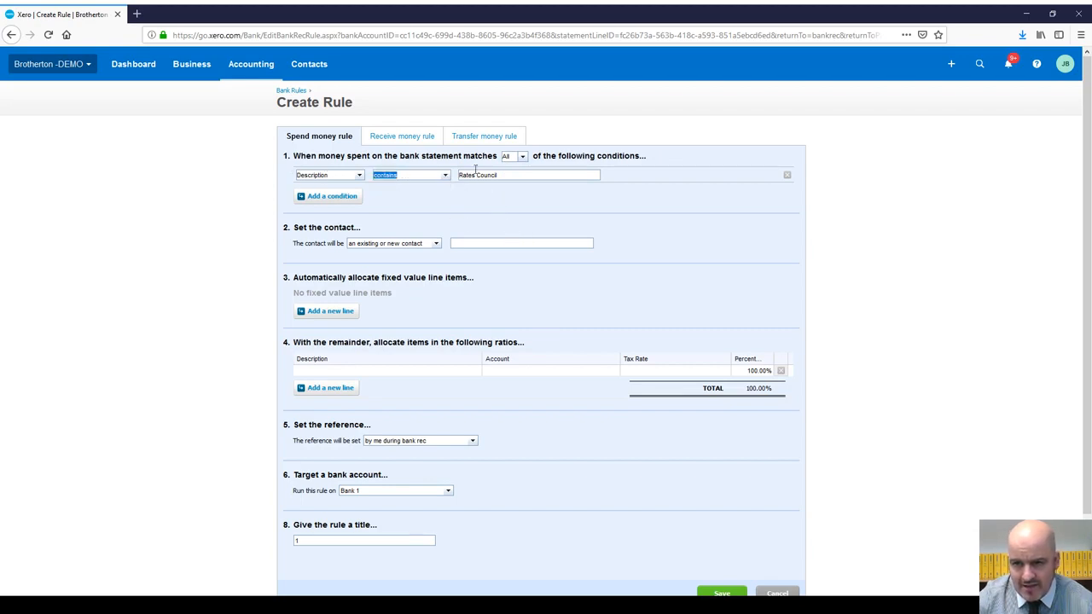
left_click(511, 175)
double_click(491, 176)
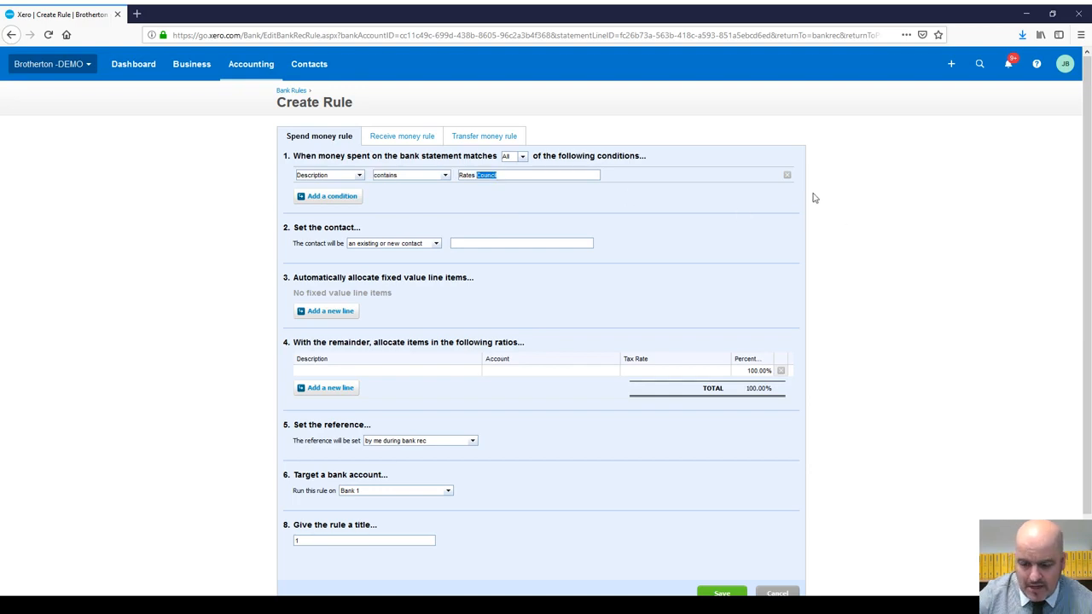
key("BackSpace")
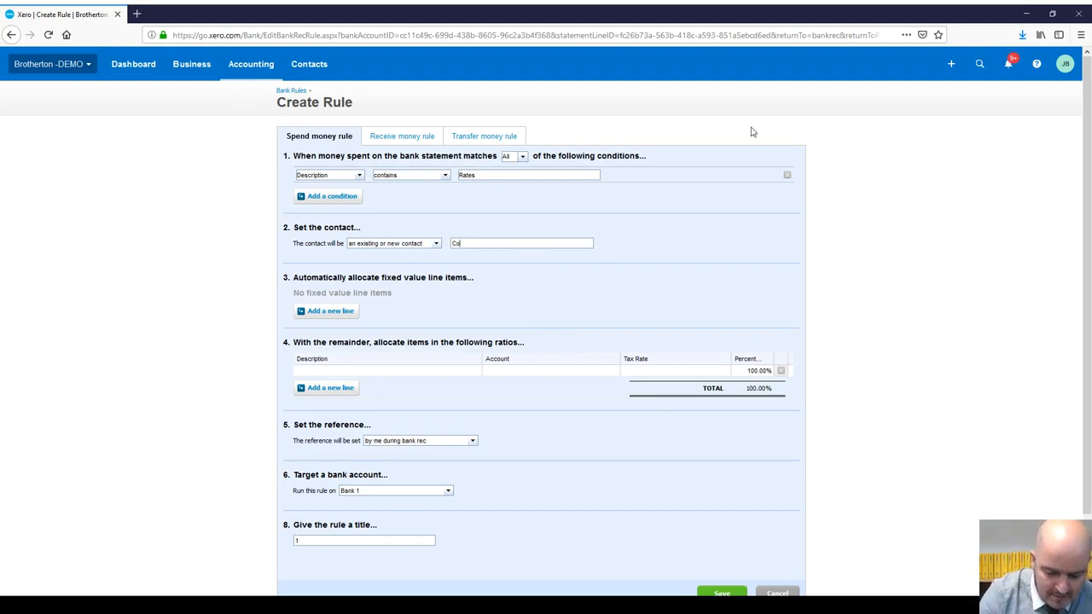
Step: Set the rule's contact to Council -RATES and describe the allocation line as Business Rates
type("nci")
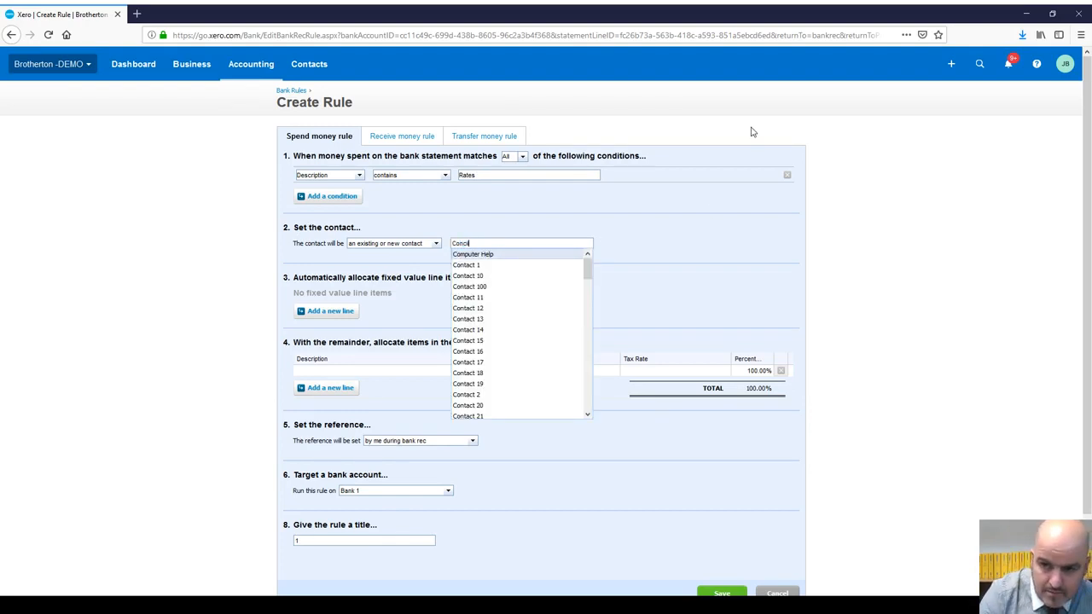
key("BackSpace")
key("BackSpace")
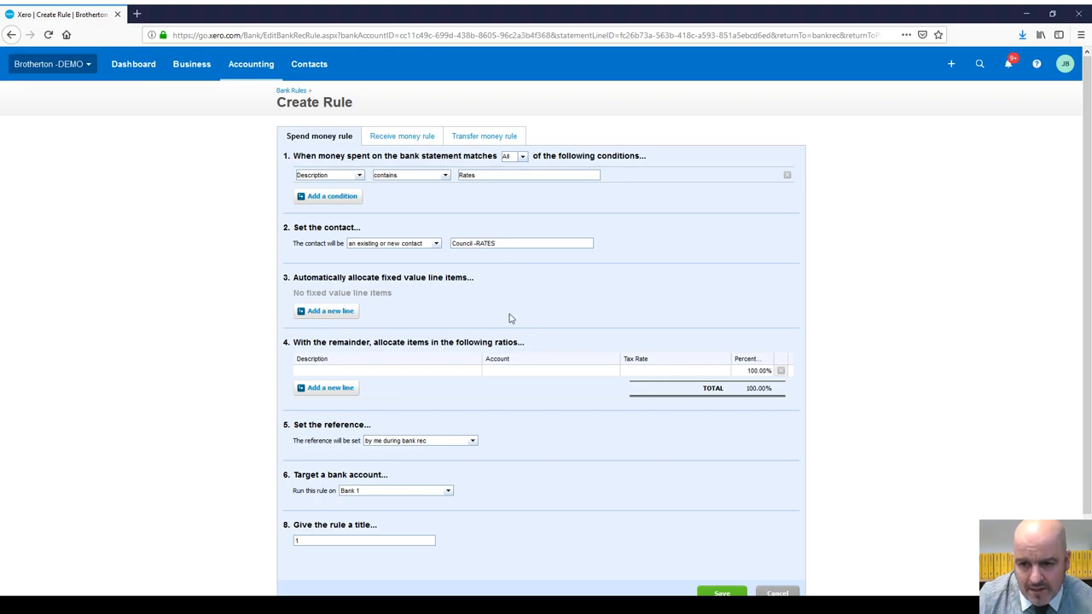
left_click(369, 374)
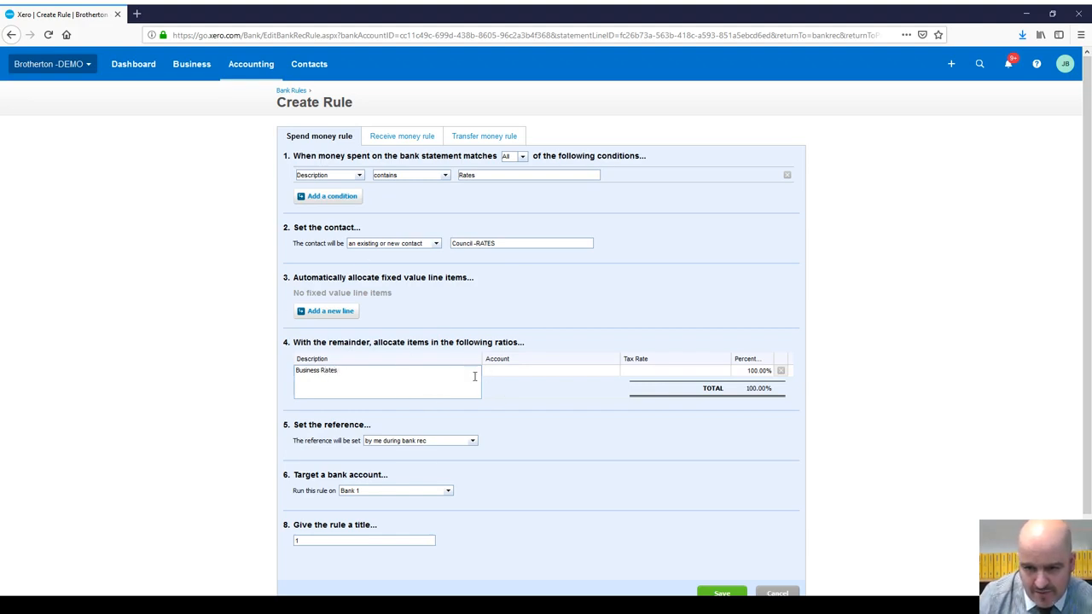
Step: Code the Business Rates allocation line to account 465 - Rates with No VAT tax rate
left_click(517, 372)
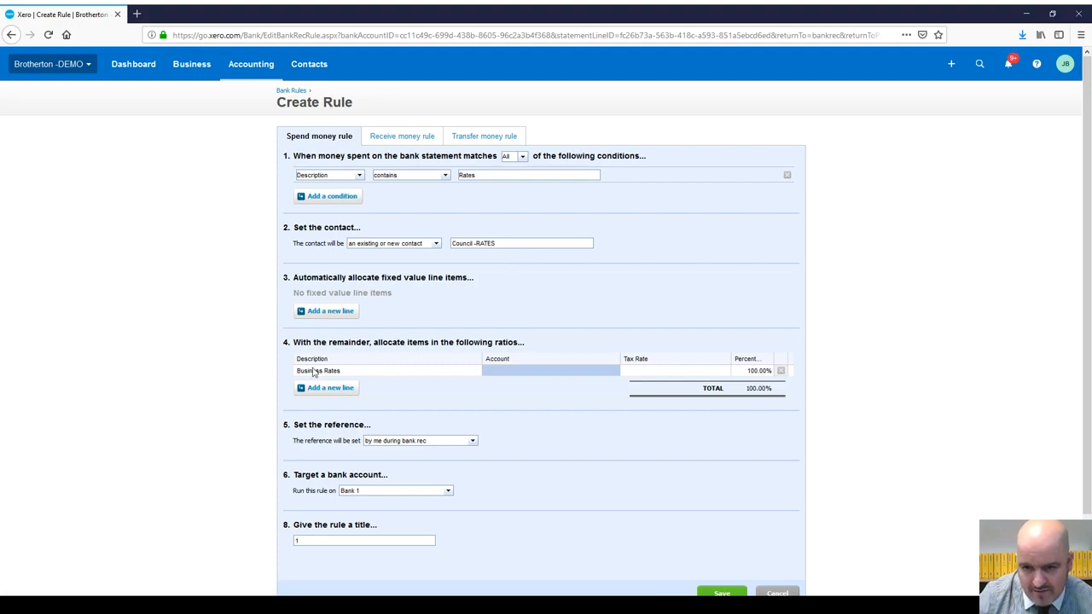
left_click(519, 373)
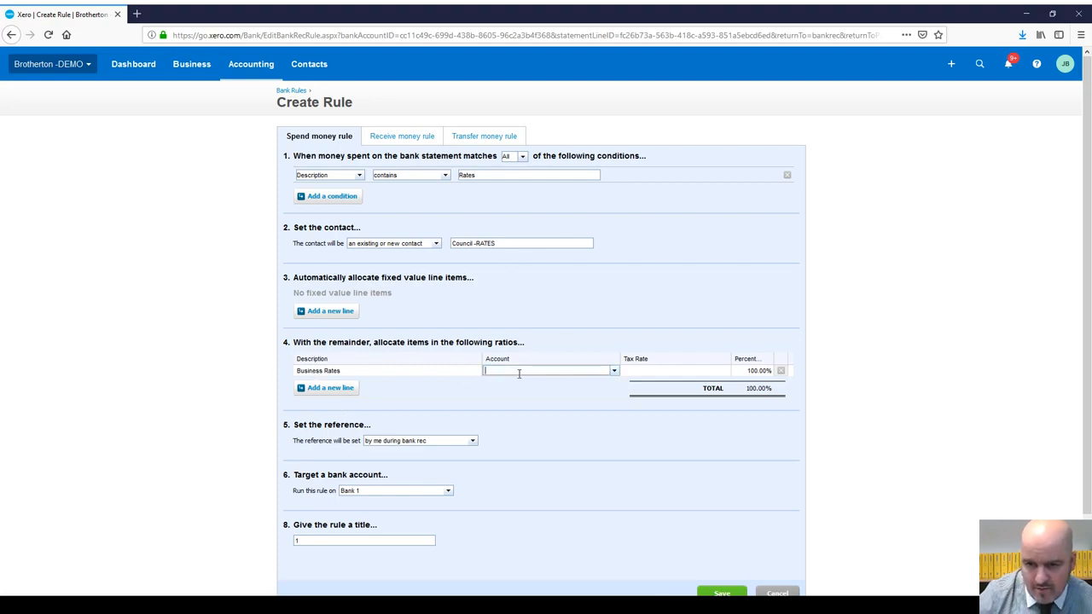
type("rate")
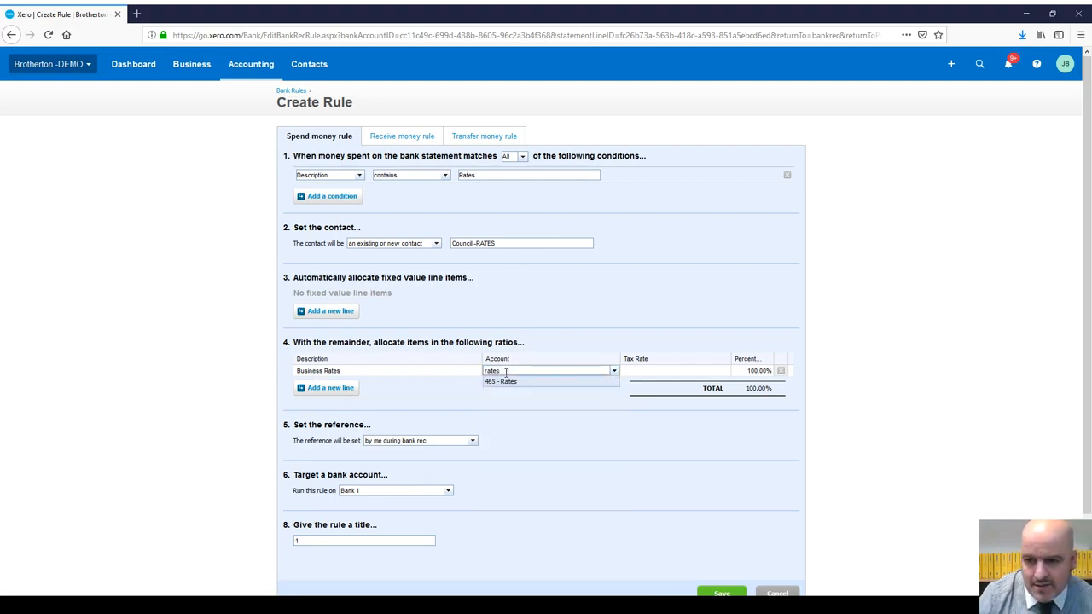
type("s")
left_click(512, 382)
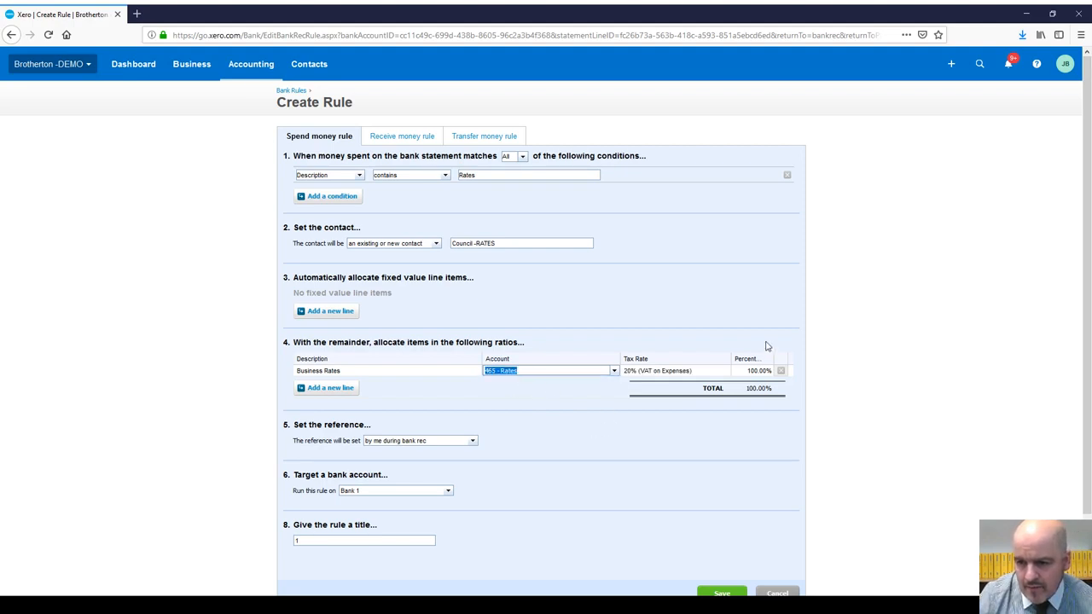
left_click(725, 374)
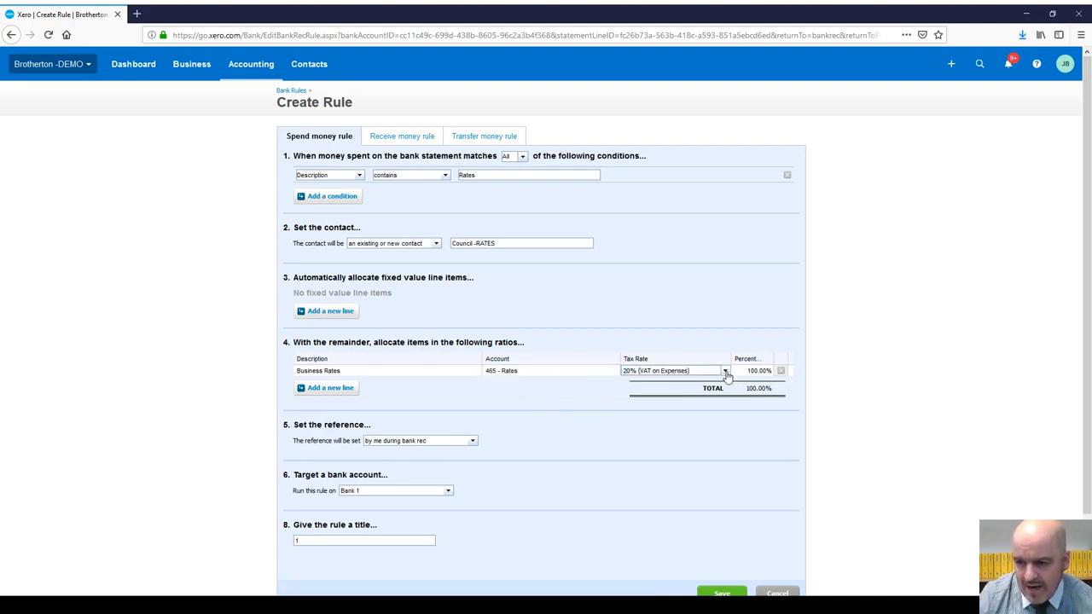
left_click(726, 377)
left_click(662, 447)
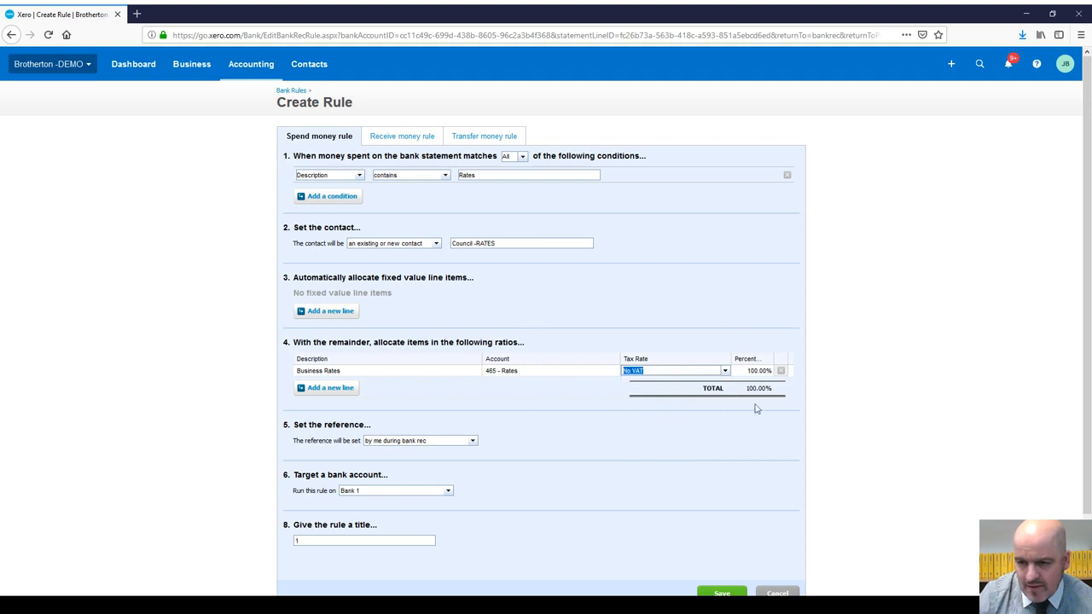
scroll(683, 405, "down", 2)
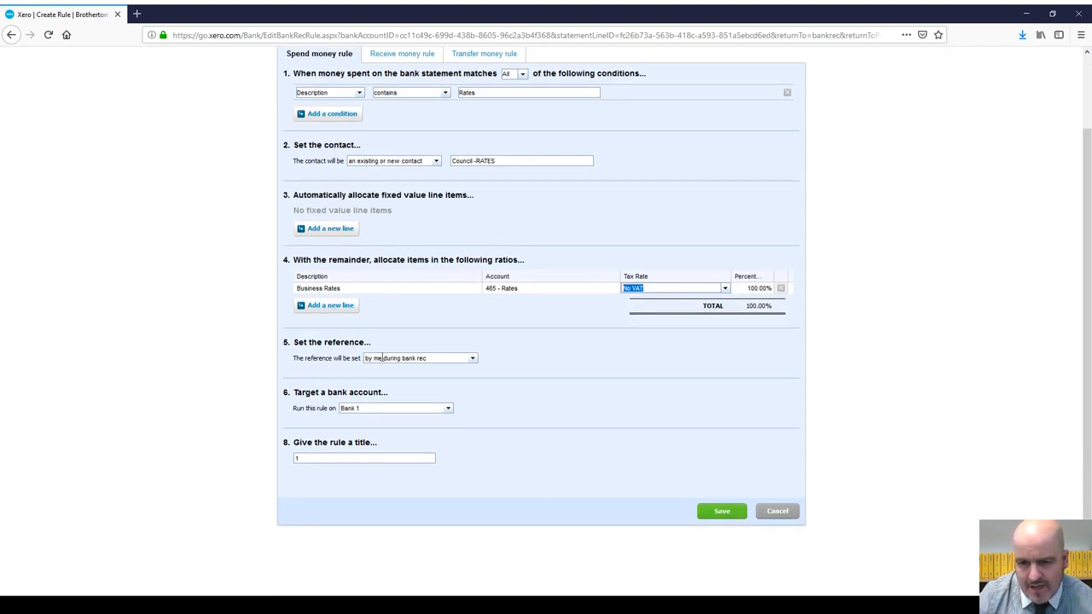
Step: Take the reference from the Description, run on all bank accounts, title the rule Rates, and save
left_click(473, 358)
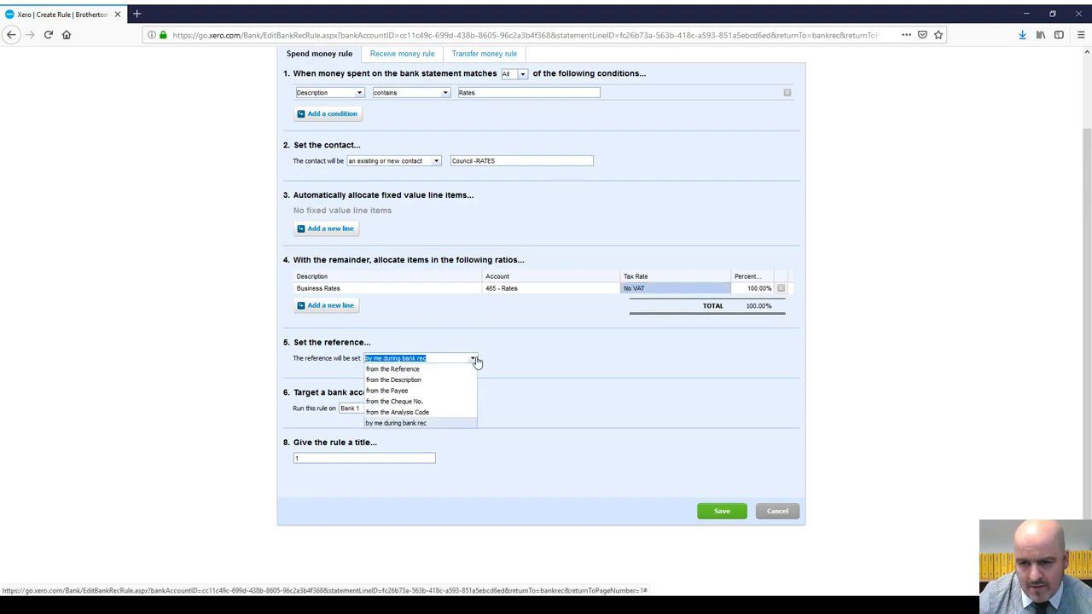
left_click(427, 379)
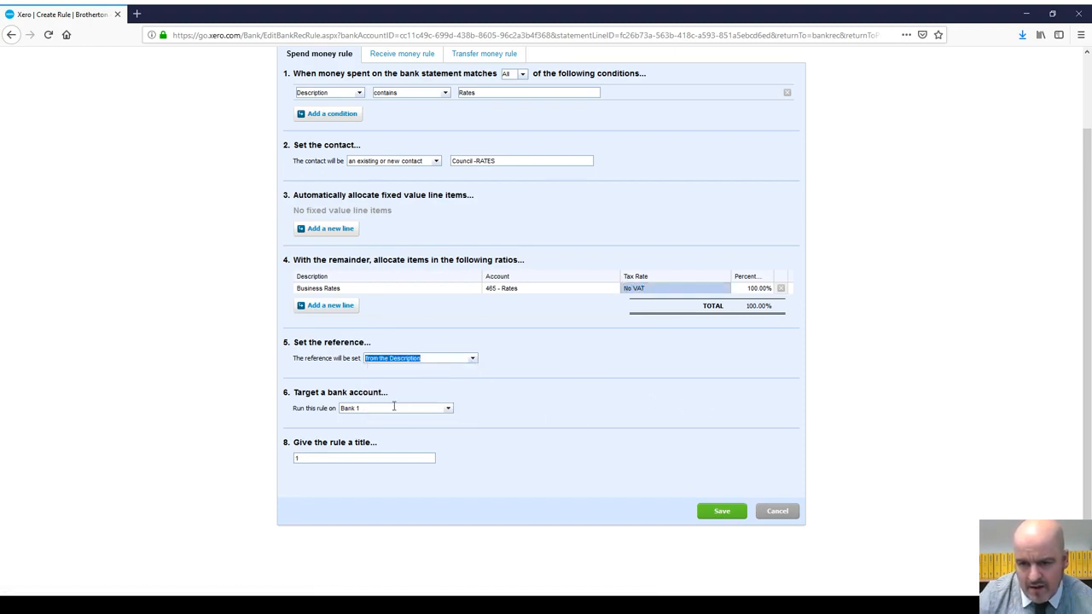
left_click(448, 411)
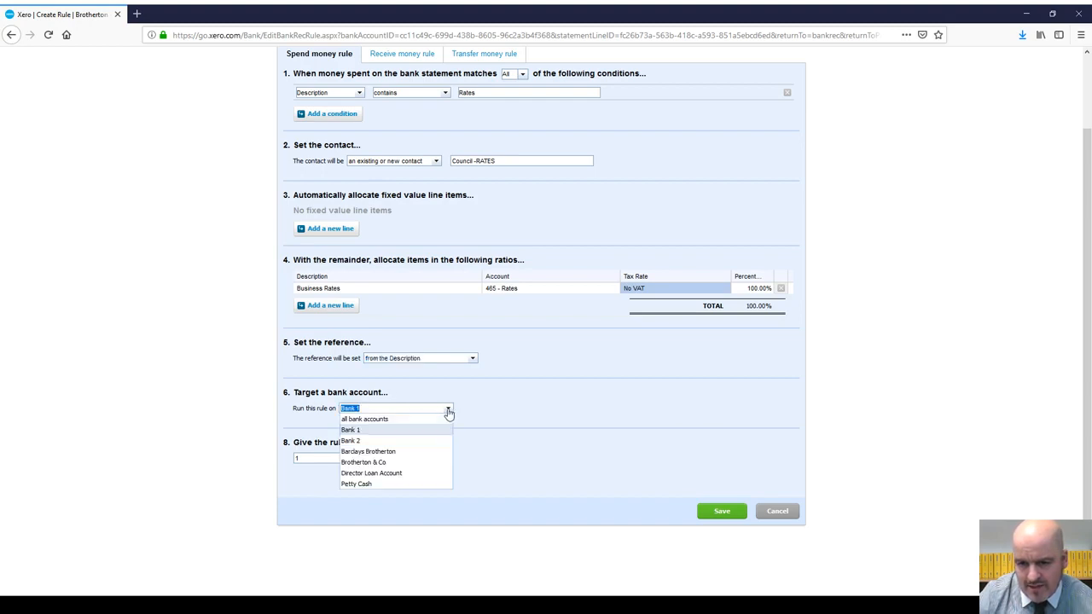
left_click(397, 419)
left_click(316, 460)
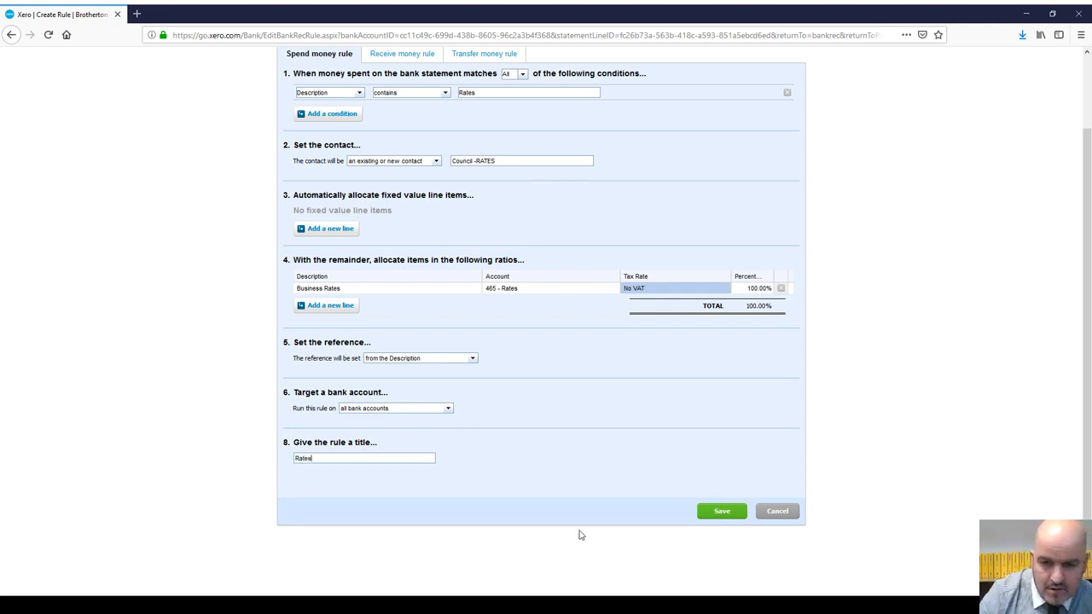
left_click(722, 511)
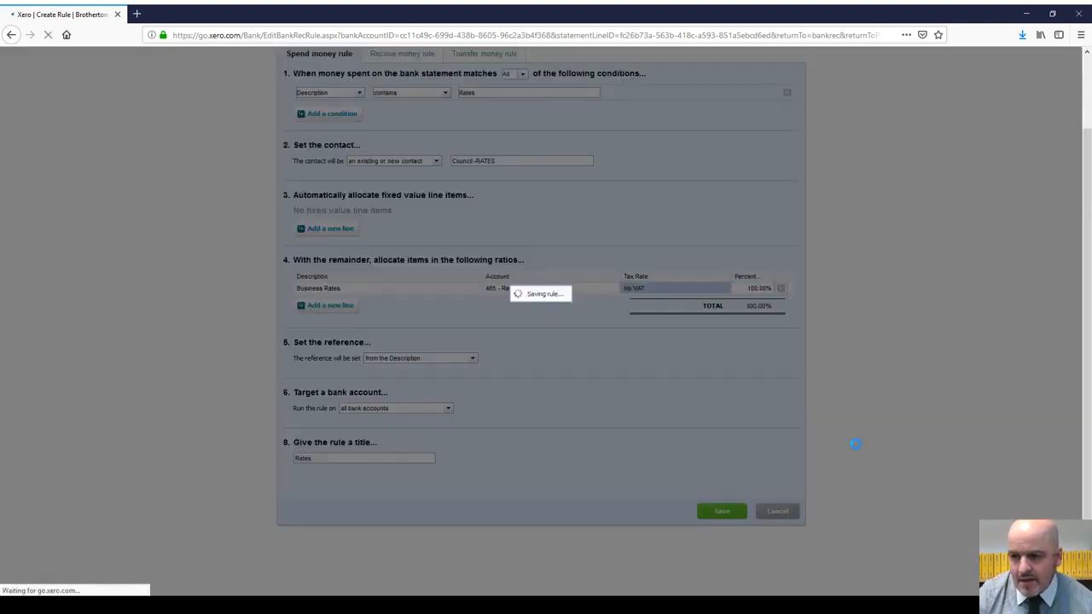
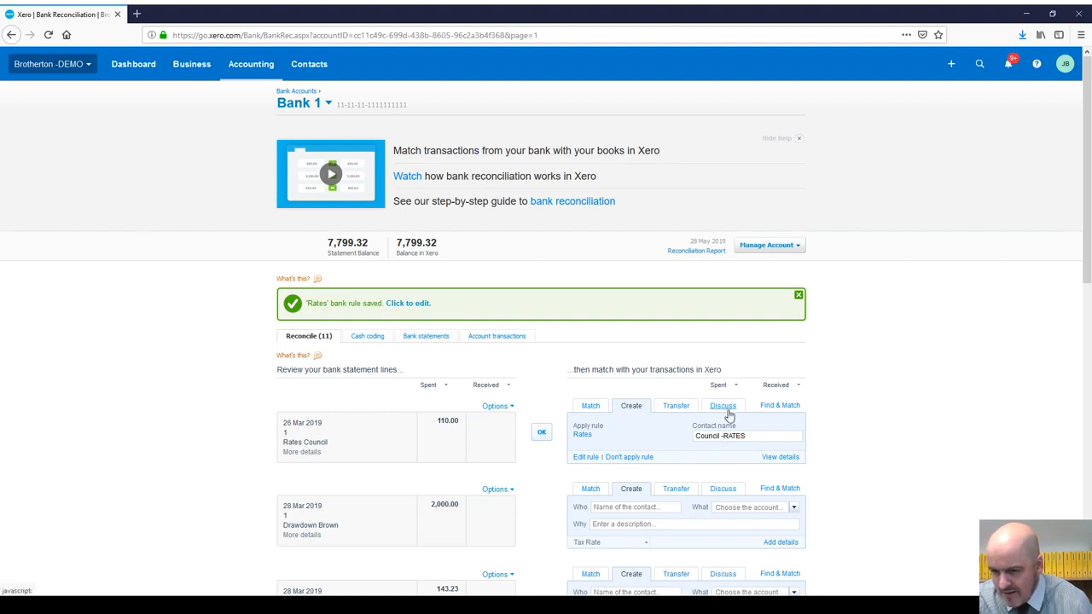
Step: Decline the Rates rule on the statement line and briefly try Find & Match instead
left_click(629, 458)
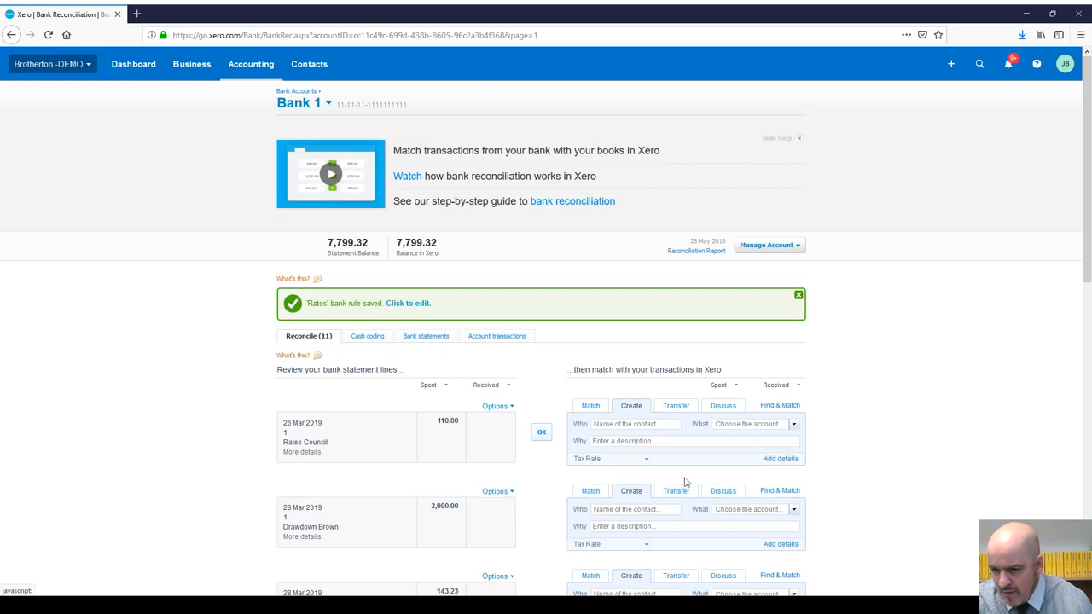
left_click(778, 406)
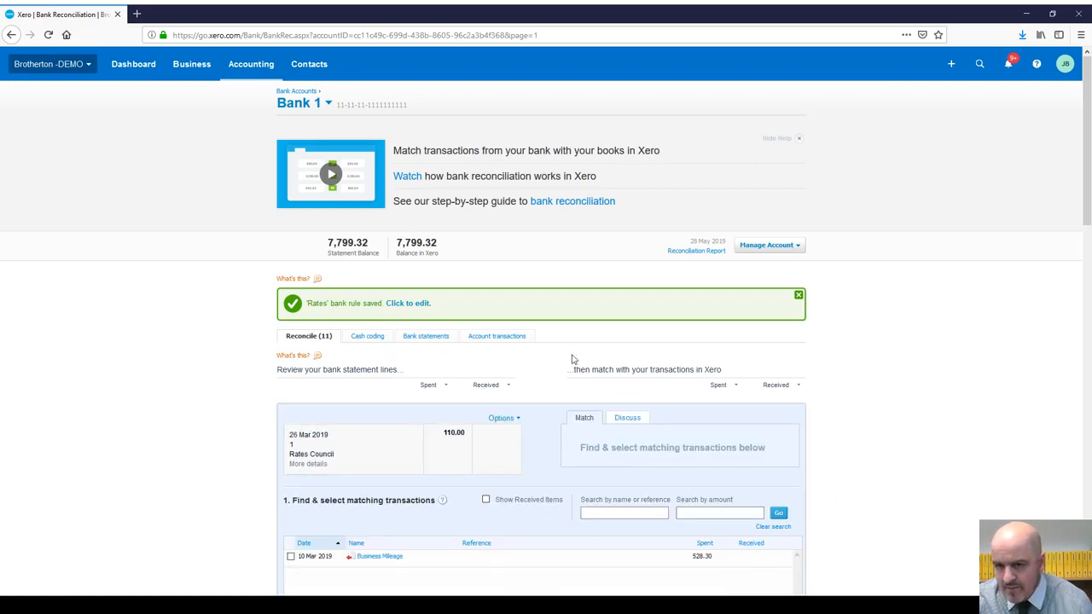
left_click(15, 38)
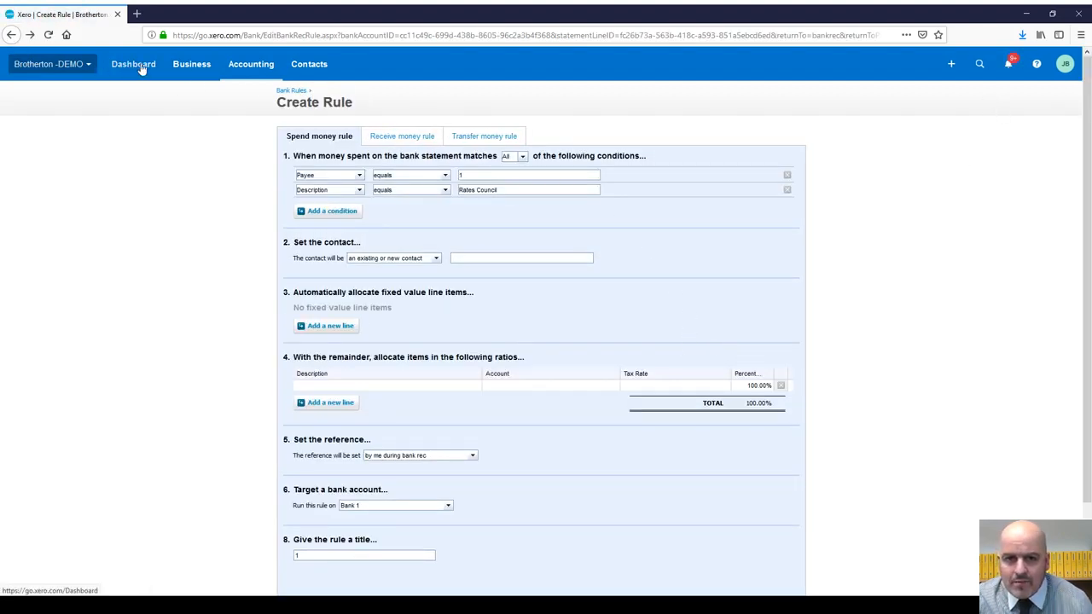
Step: Go to Bank 1's bank rules and open the Rates rule for editing
left_click(193, 68)
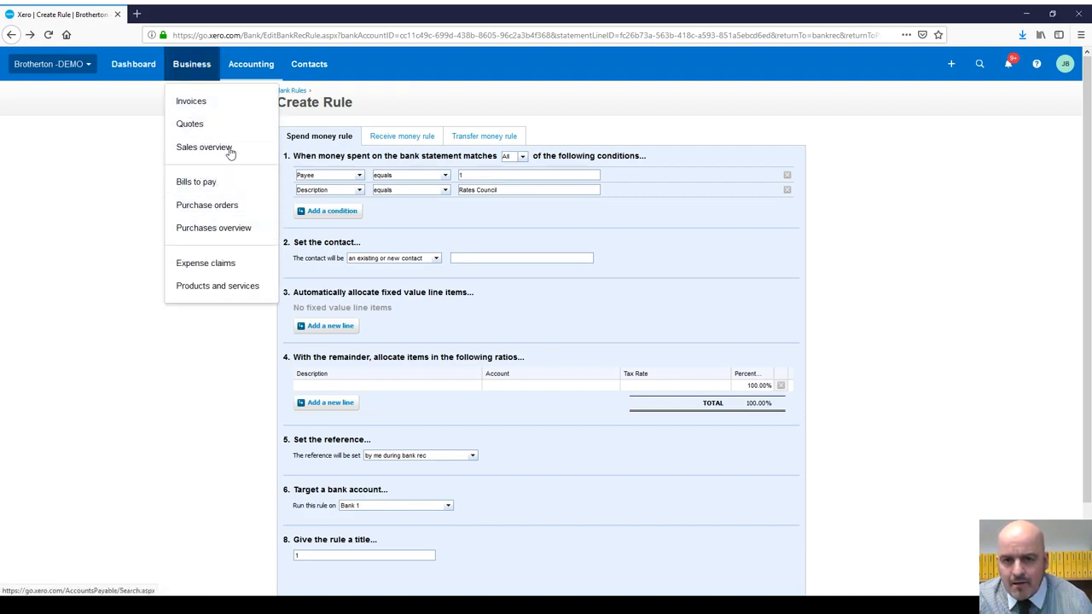
left_click(250, 66)
left_click(244, 100)
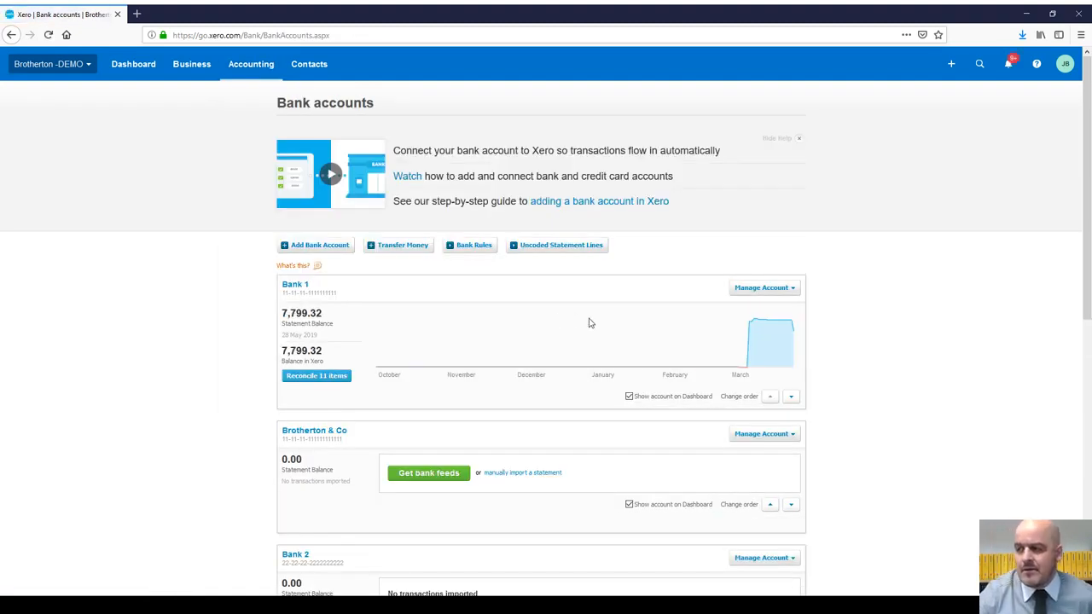
left_click(777, 291)
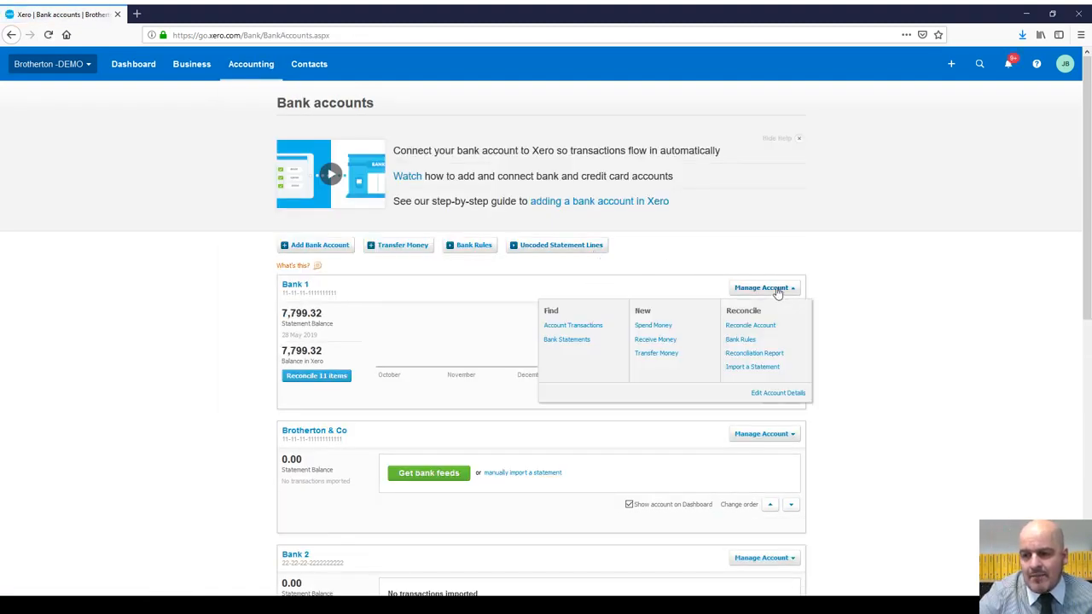
left_click(739, 340)
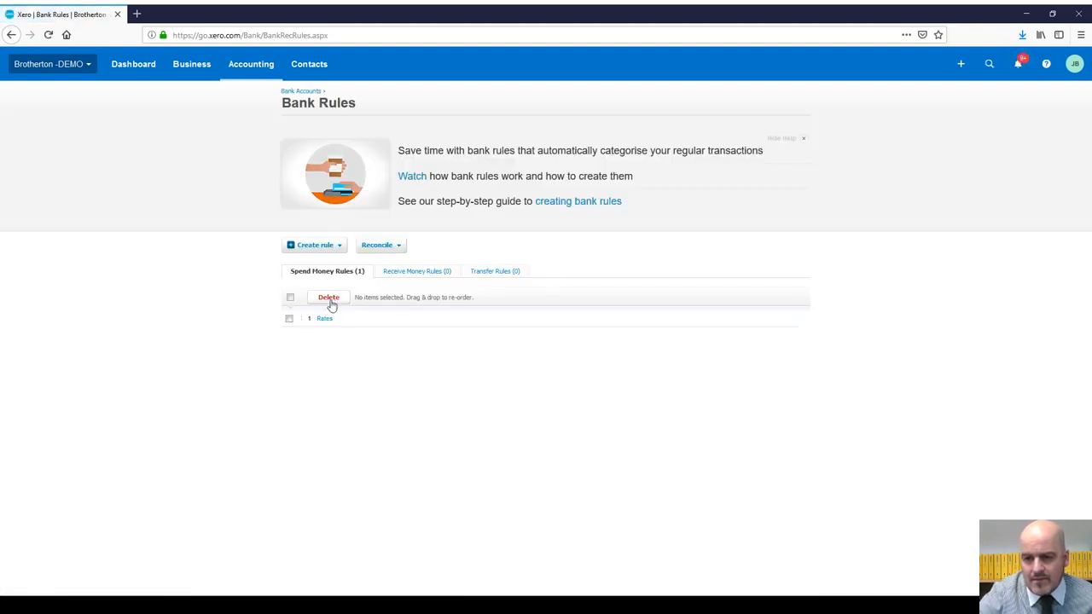
left_click(325, 320)
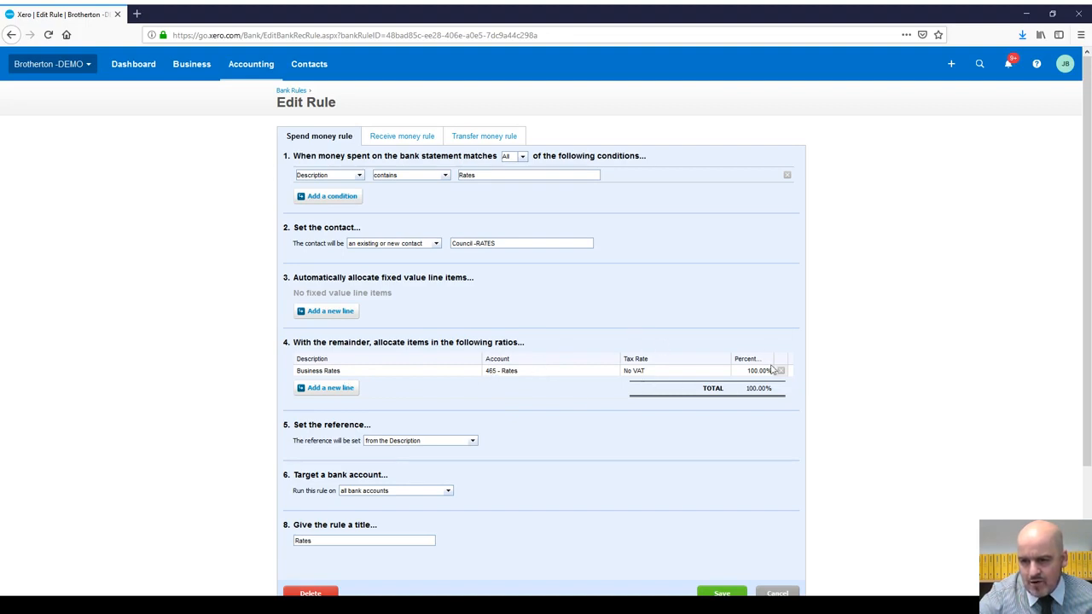
Step: Save the Council -RATES Rates rule and return to the Dashboard showing 11 items to reconcile
scroll(628, 402, "down", 3)
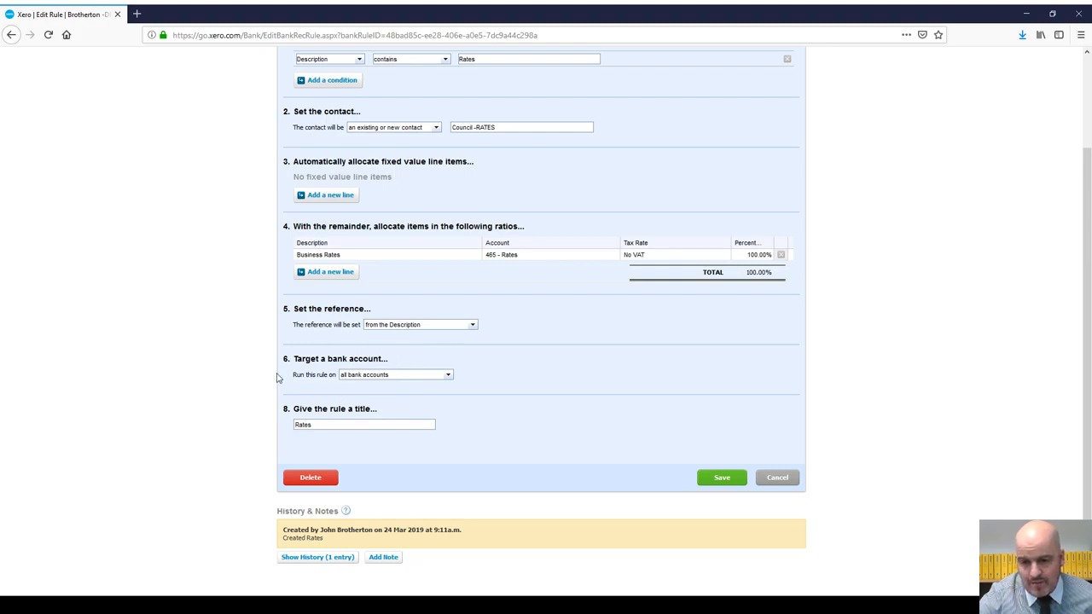
left_click(724, 479)
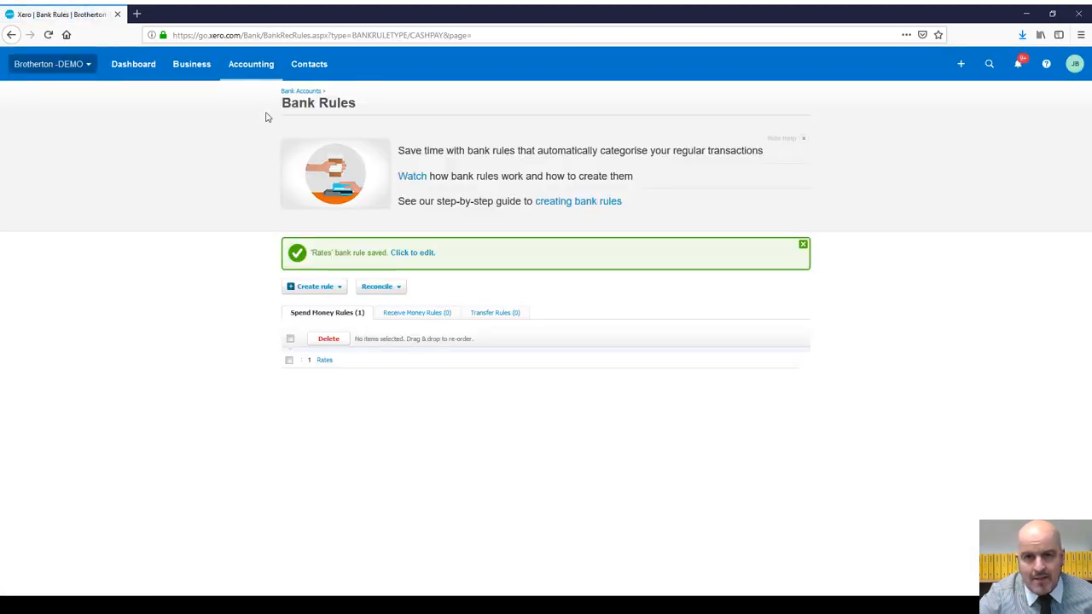
left_click(137, 65)
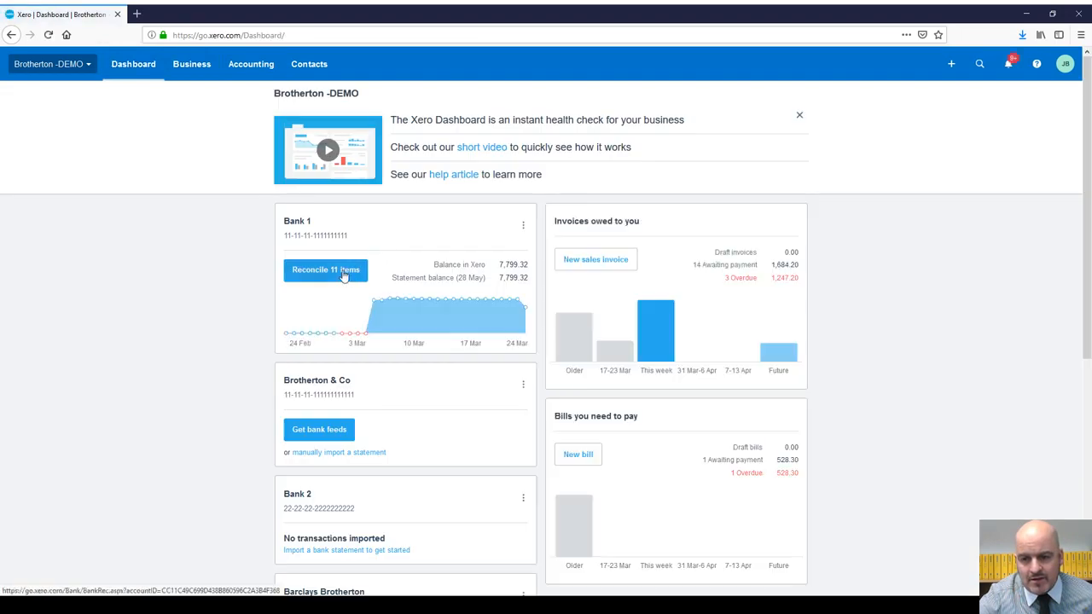
Step: Reconcile the 26 Mar, 26 Apr and 26 May 110.00 Rates Council lines with the Rates rule
left_click(344, 276)
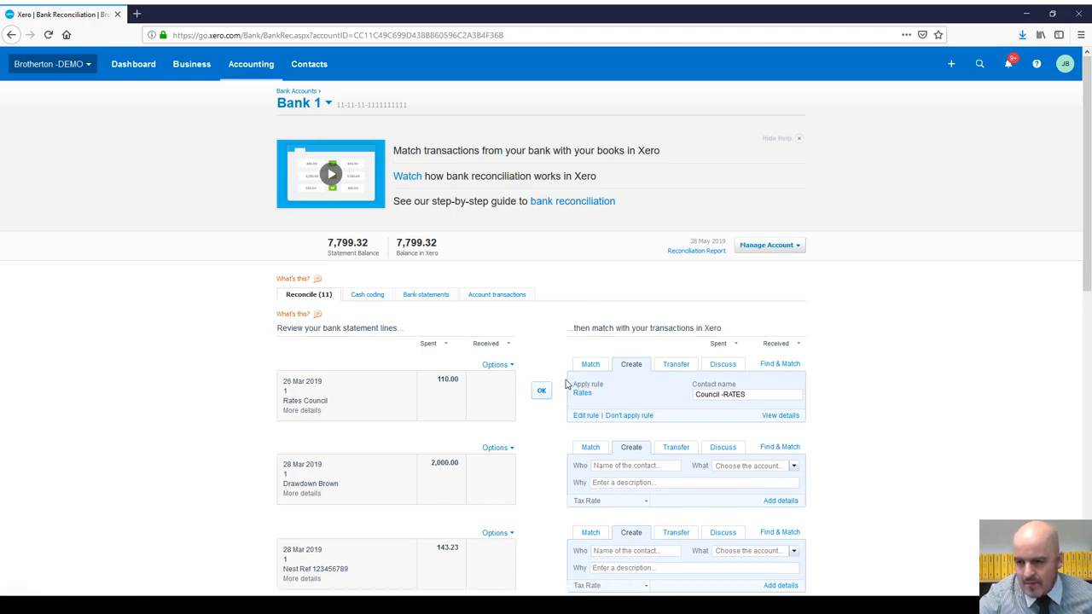
left_click(541, 391)
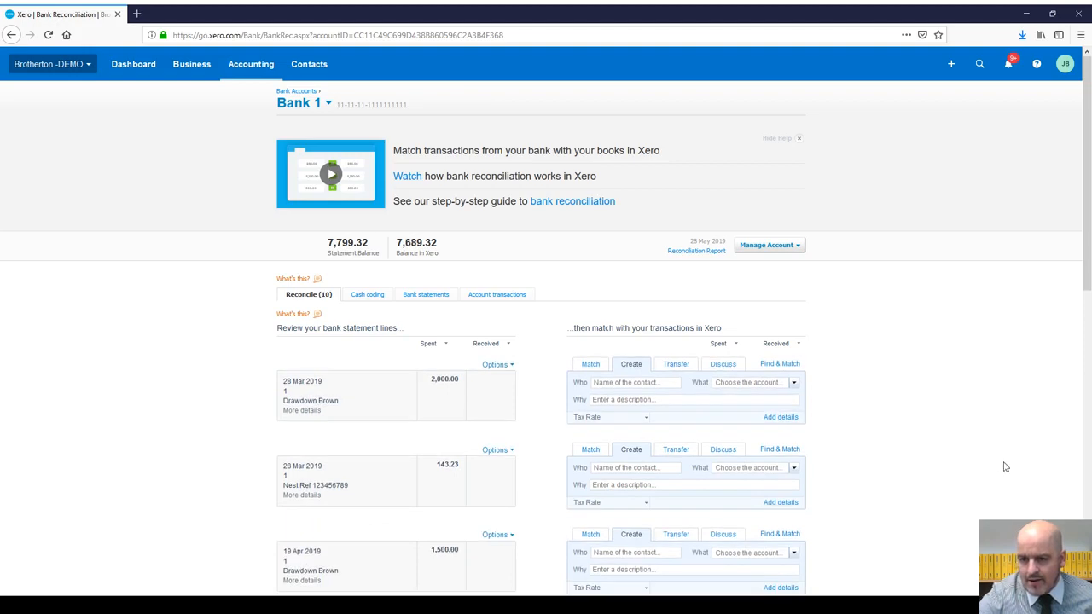
scroll(630, 339, "down", 4)
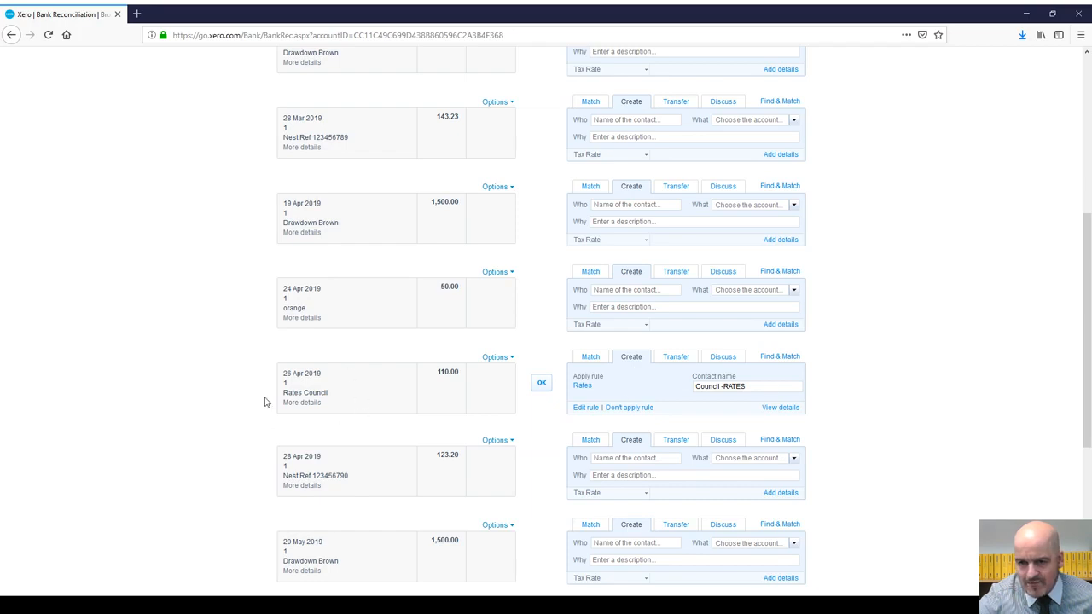
left_click(541, 383)
scroll(799, 453, "down", 5)
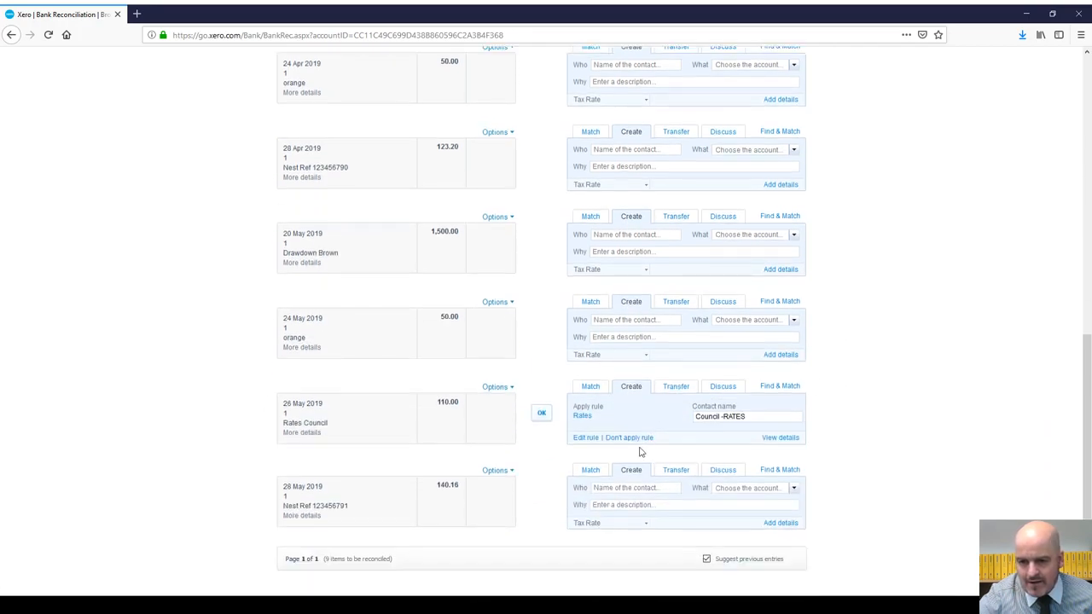
left_click(541, 413)
scroll(908, 437, "up", 6)
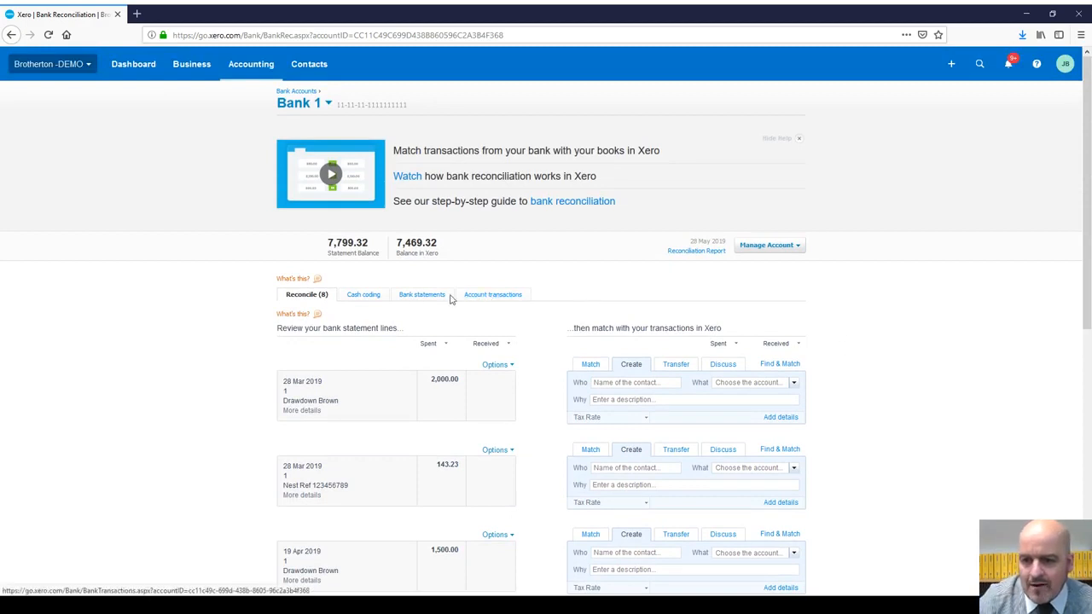
Step: Open the 26 Mar 2019 Council -RATES 110.00 payment from Bank 1's Account transactions
left_click(488, 294)
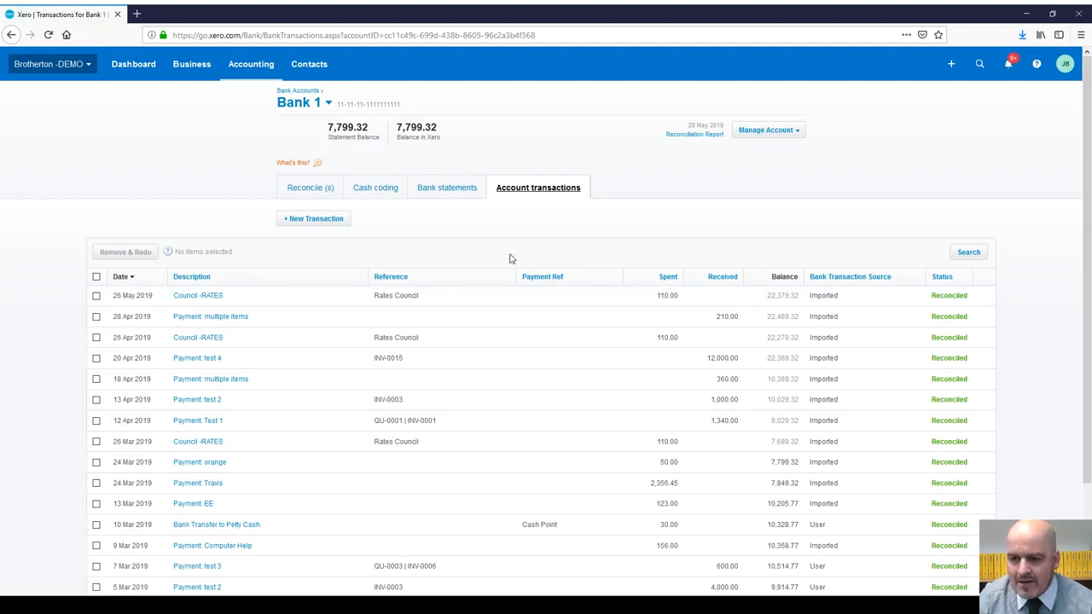
scroll(521, 273, "down", 2)
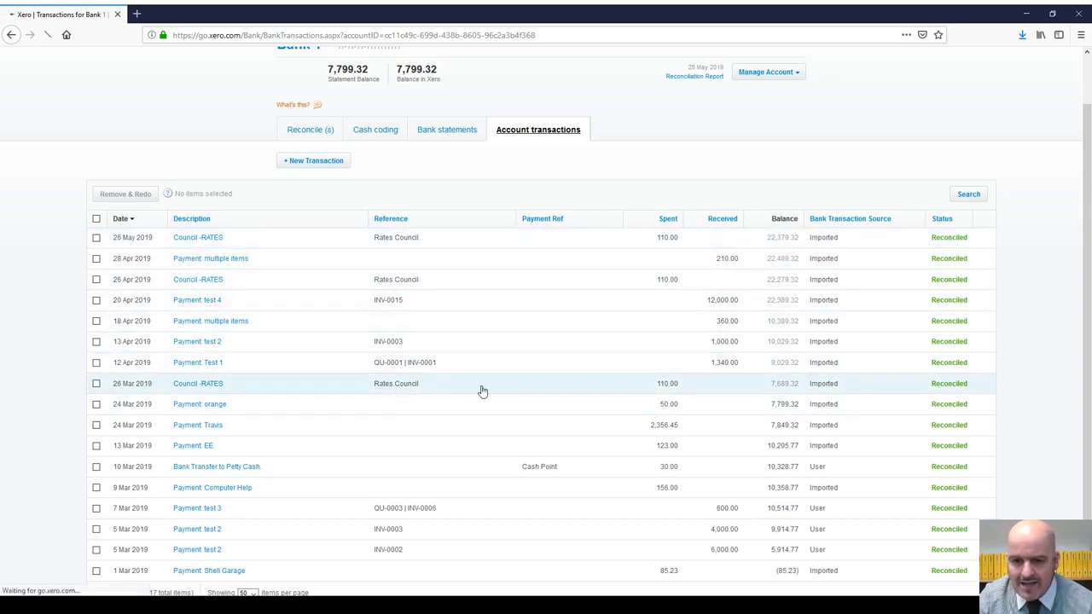
left_click(622, 390)
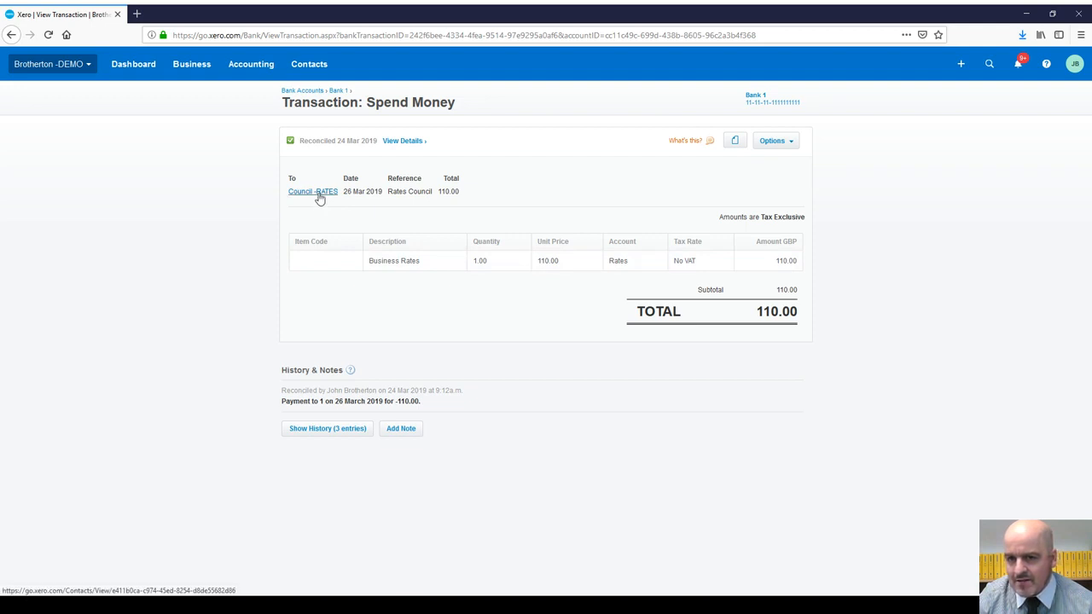
Step: Find the Council -RATES contact by searching 'council', review its payments, then return to the Dashboard
left_click(310, 67)
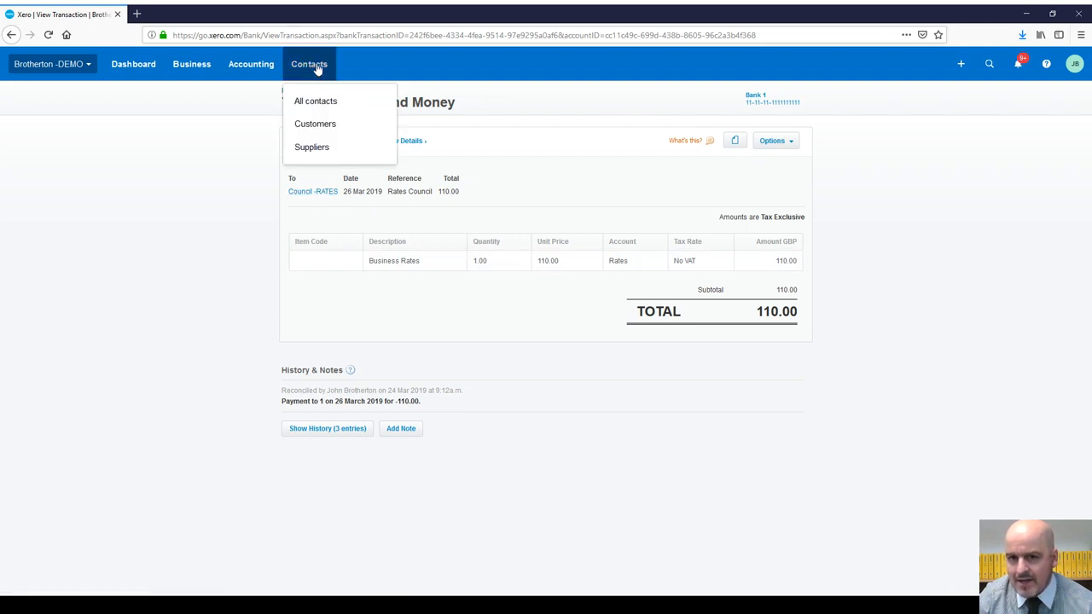
left_click(321, 104)
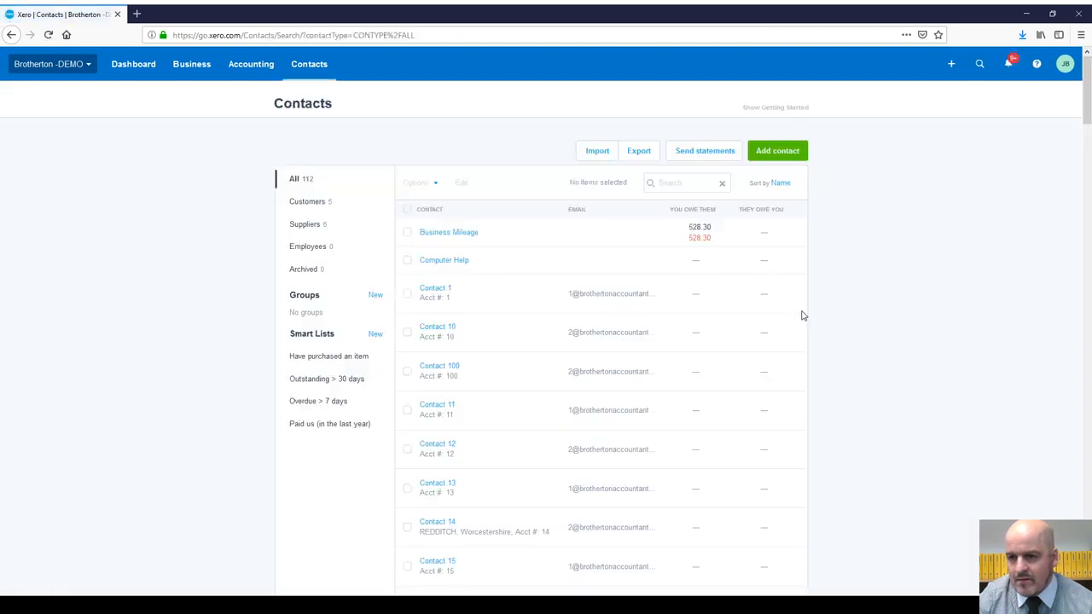
left_click(682, 182)
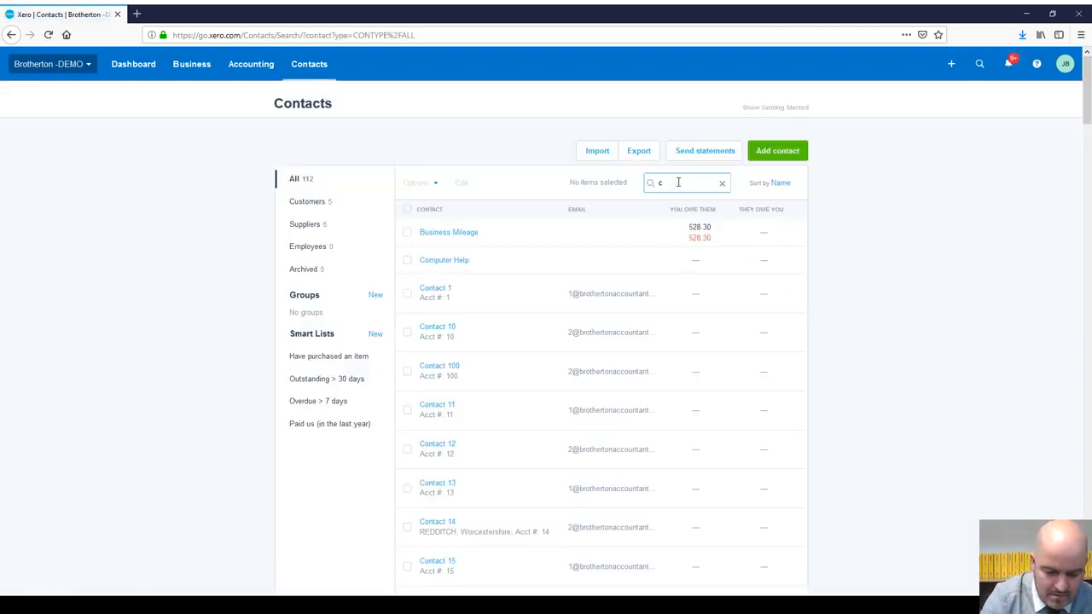
type("council")
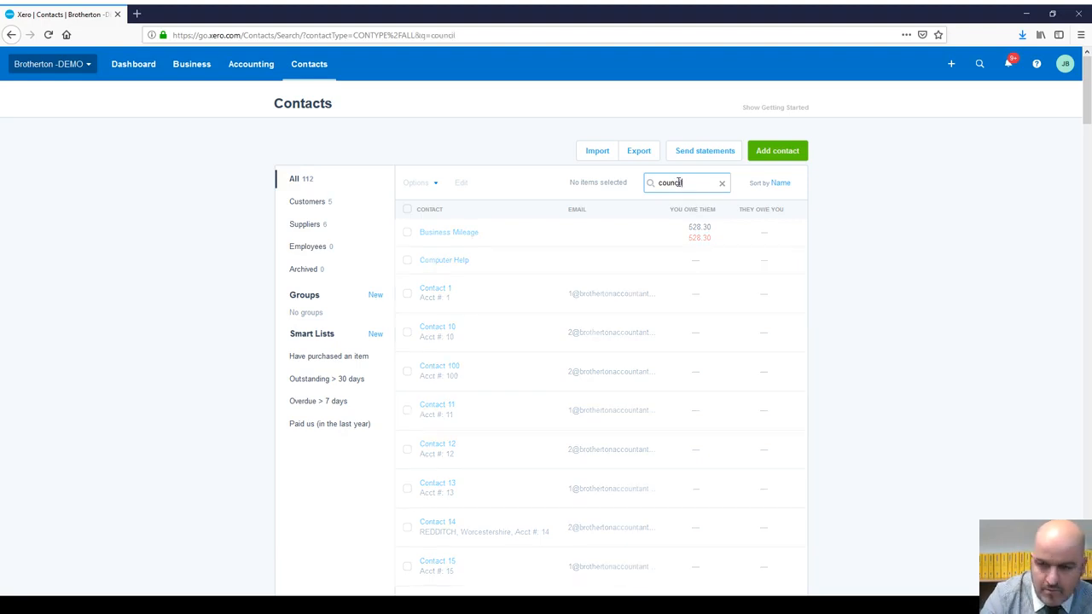
left_click(465, 236)
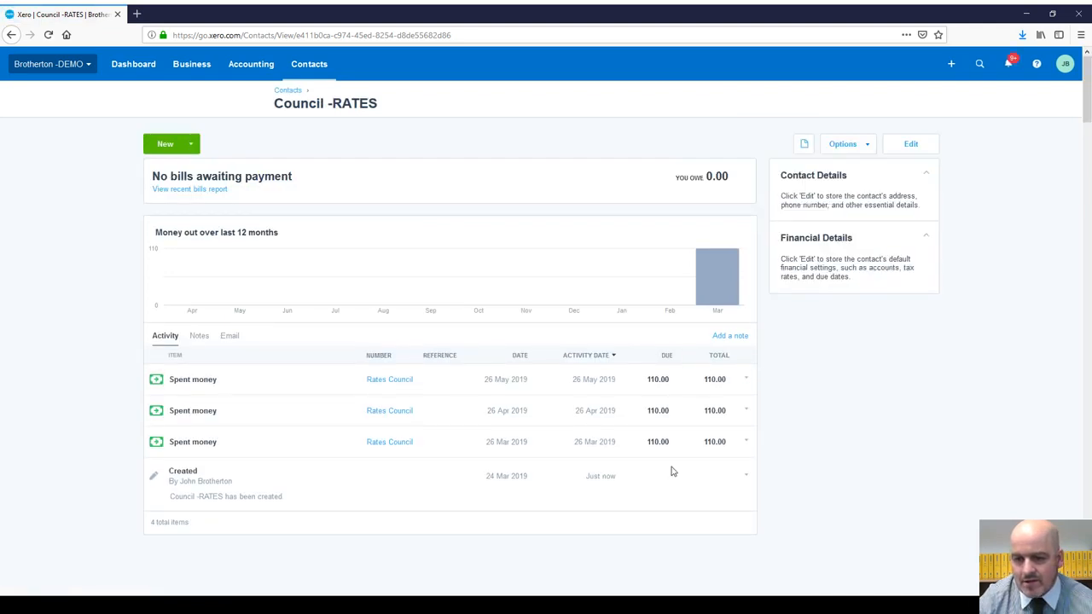
left_click(128, 67)
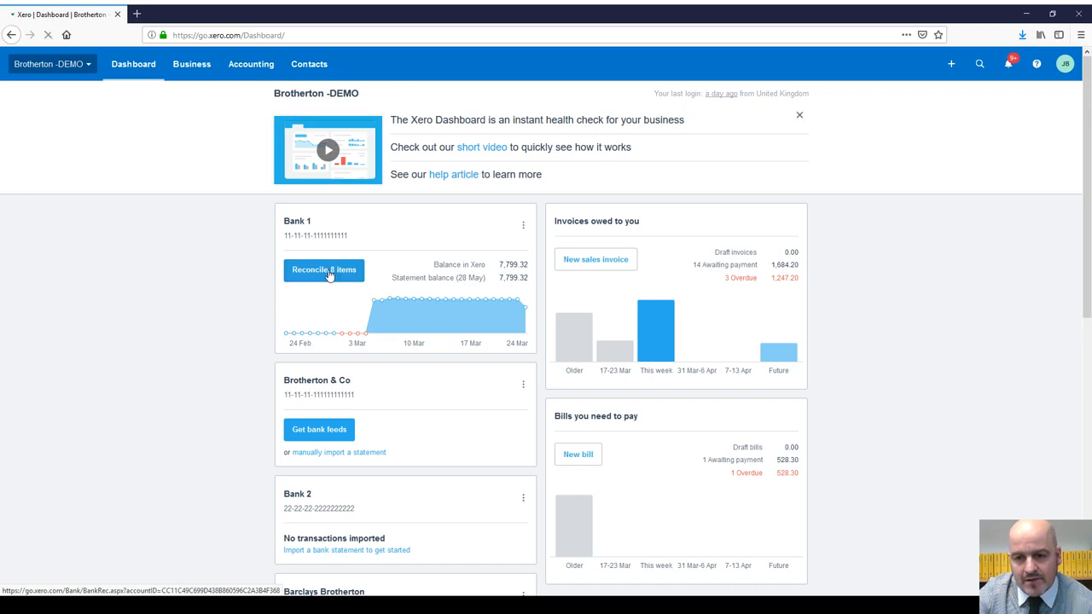
Step: Reach Bank 1's 8-item reconciliation page through Accounting > Bank accounts
left_click(329, 275)
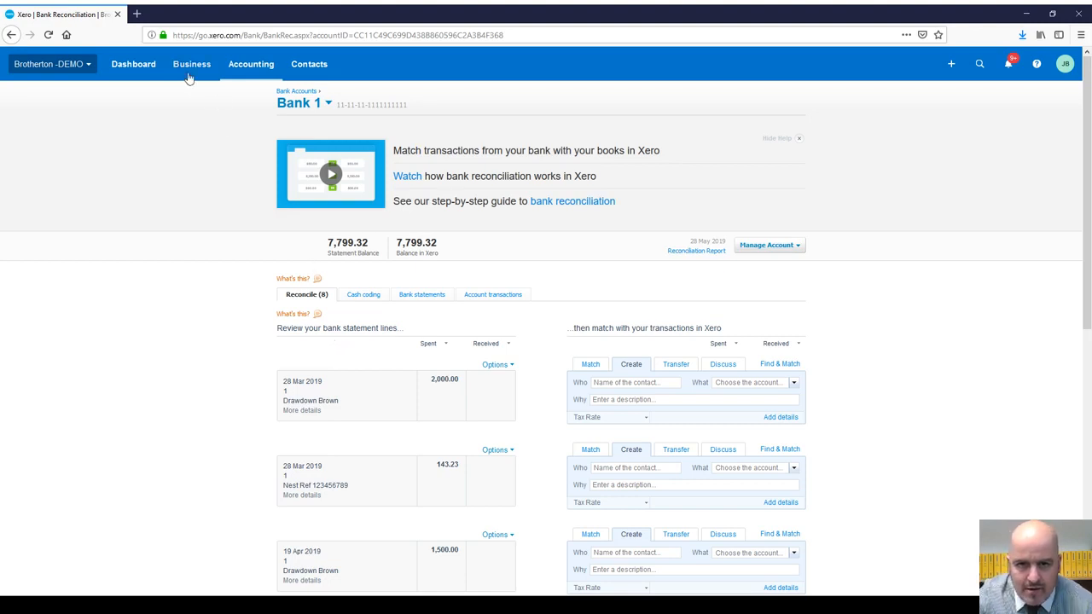
left_click(137, 68)
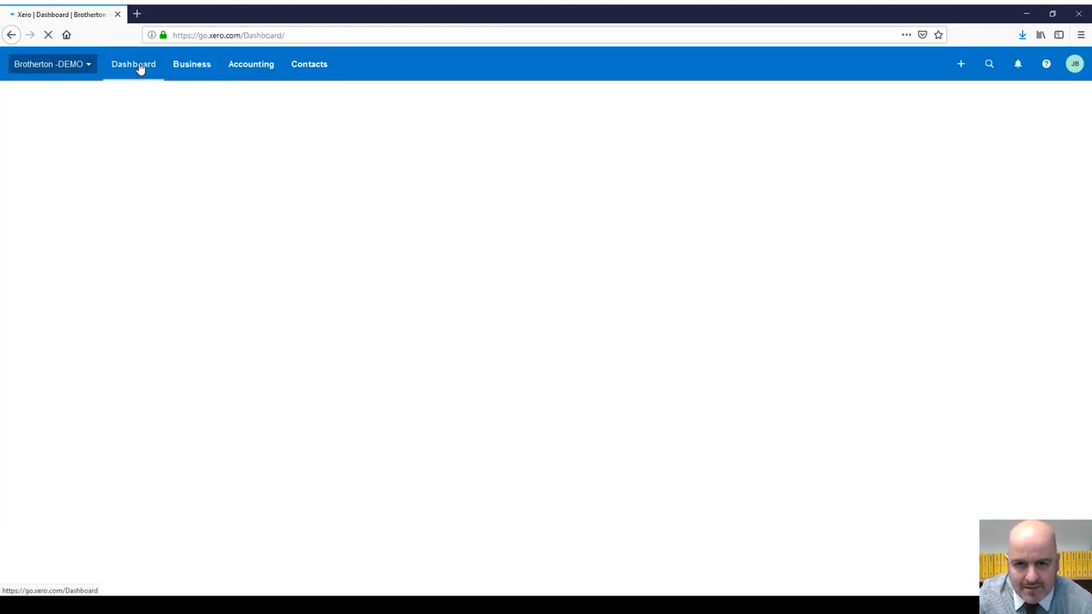
scroll(358, 239, "down", 3)
scroll(341, 222, "up", 3)
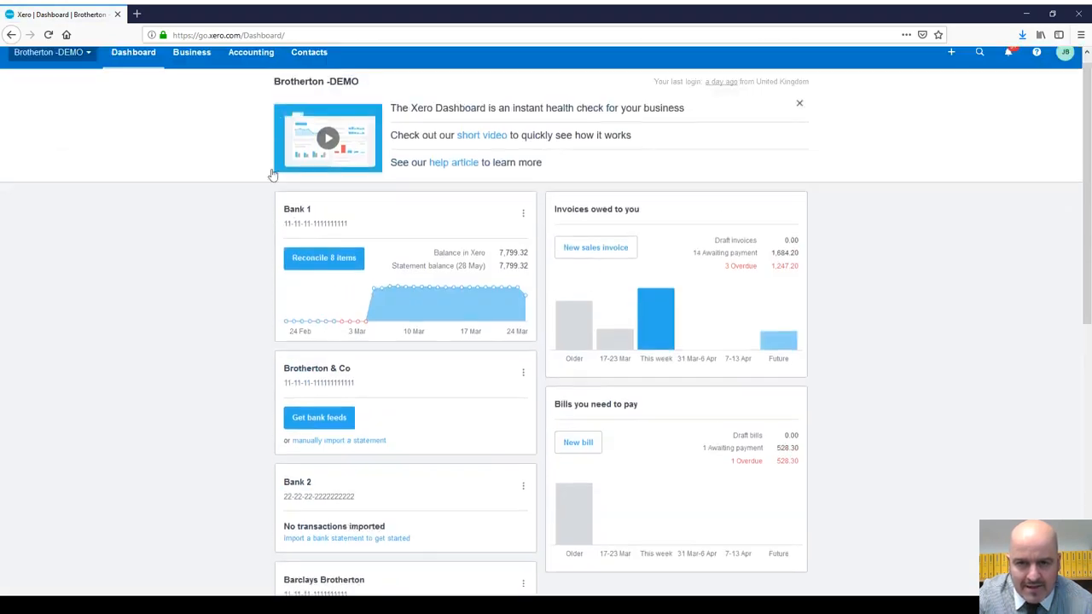
left_click(256, 65)
left_click(258, 102)
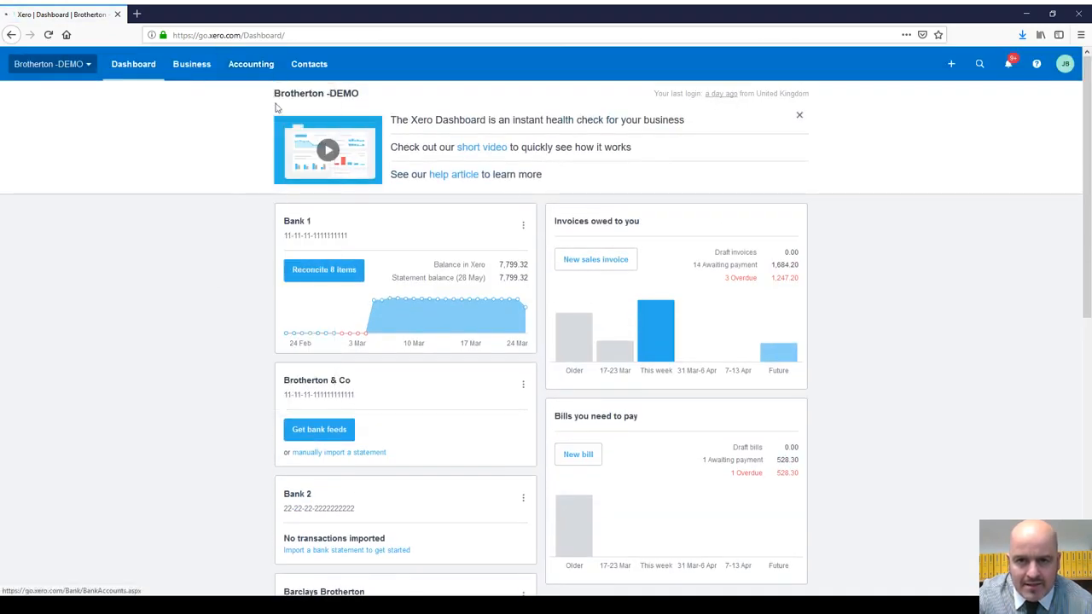
scroll(449, 273, "down", 6)
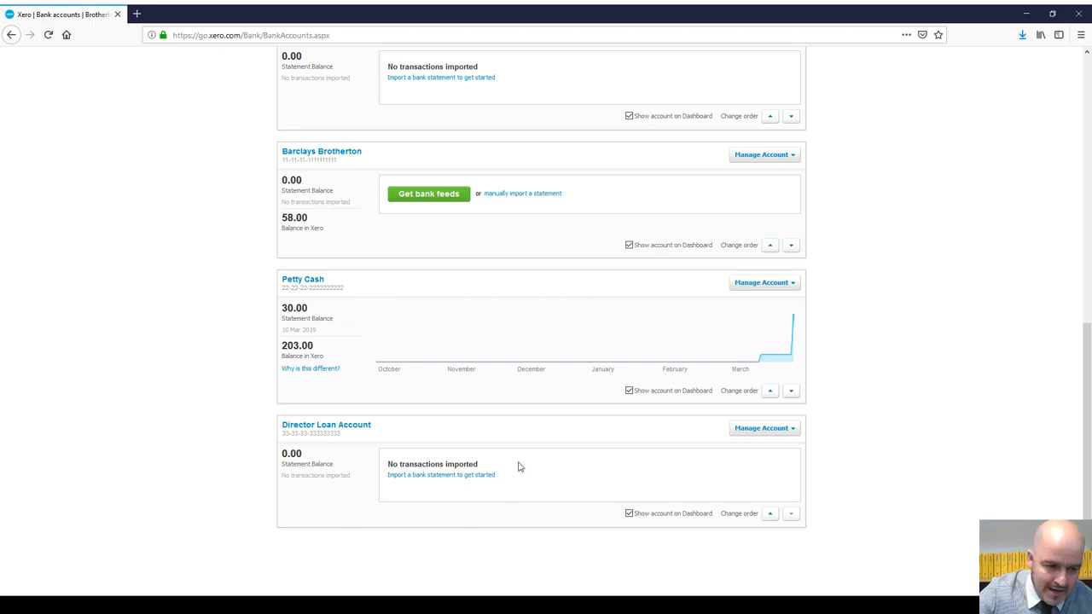
scroll(515, 461, "up", 6)
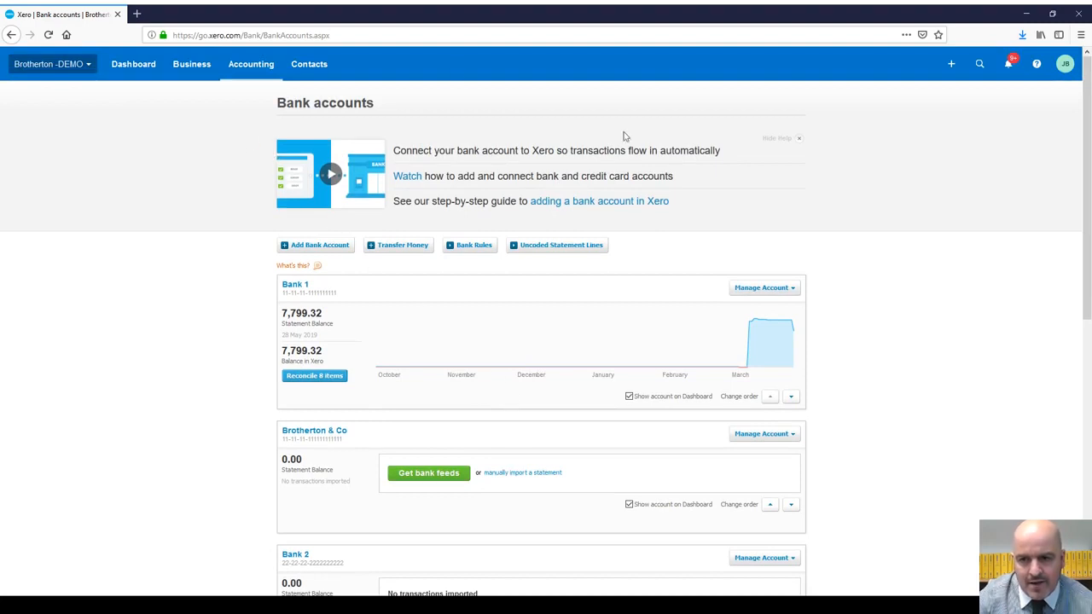
left_click(322, 375)
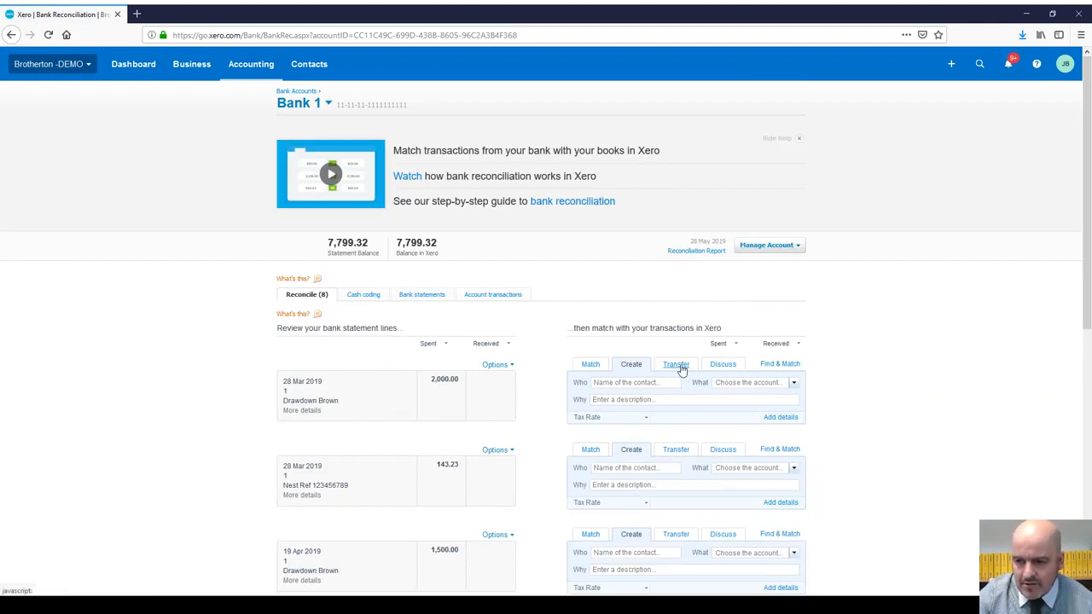
Step: Reconcile the 2,000.00 and 19 Apr 1,500.00 drawdowns as transfers to Director Loan Account
left_click(679, 367)
left_click(676, 399)
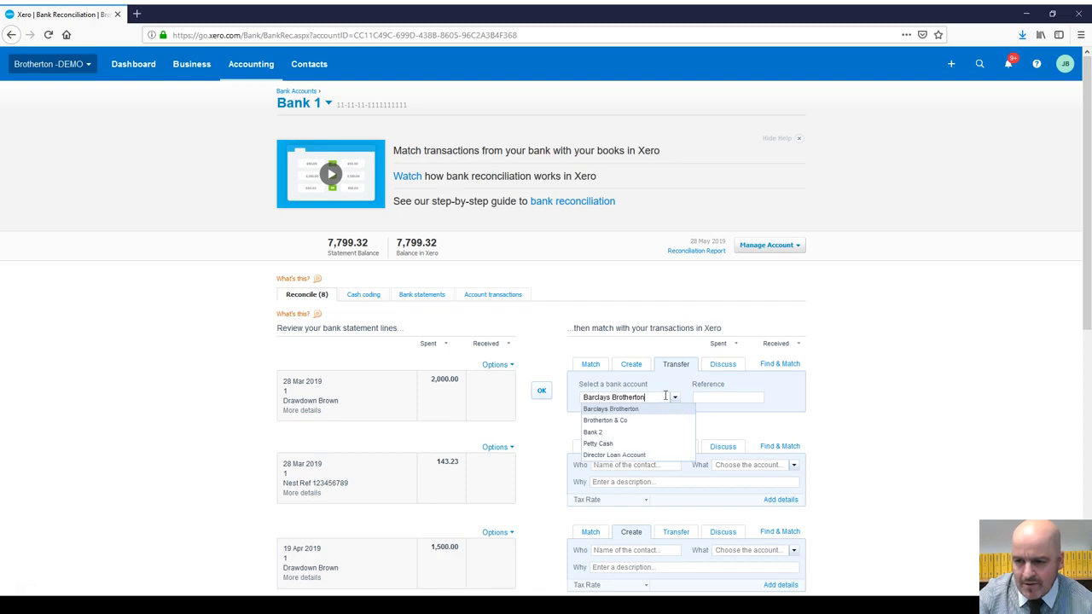
left_click(629, 455)
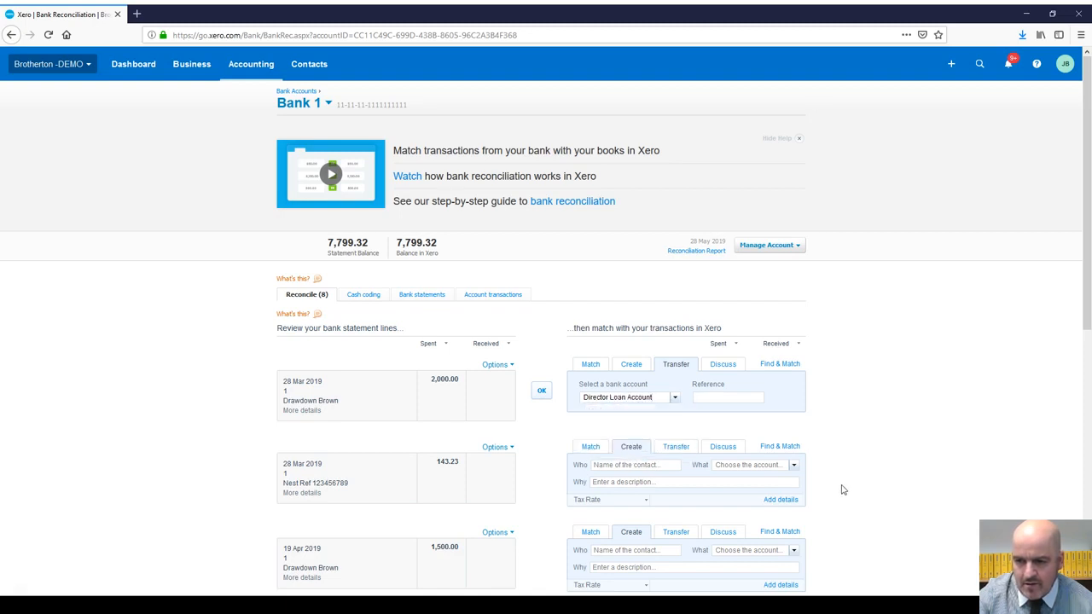
left_click(541, 391)
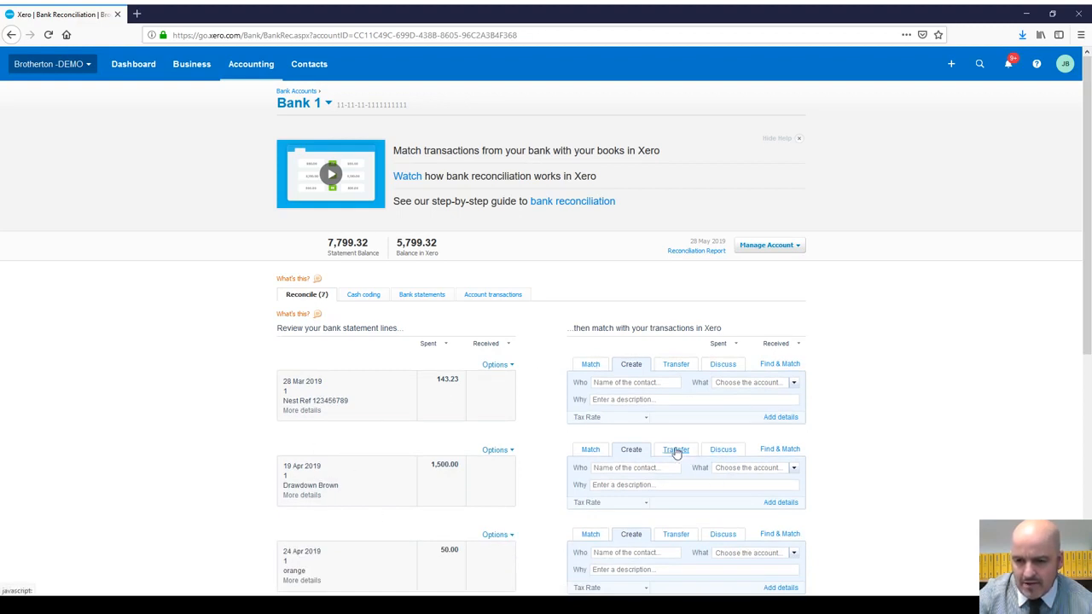
left_click(676, 450)
left_click(673, 483)
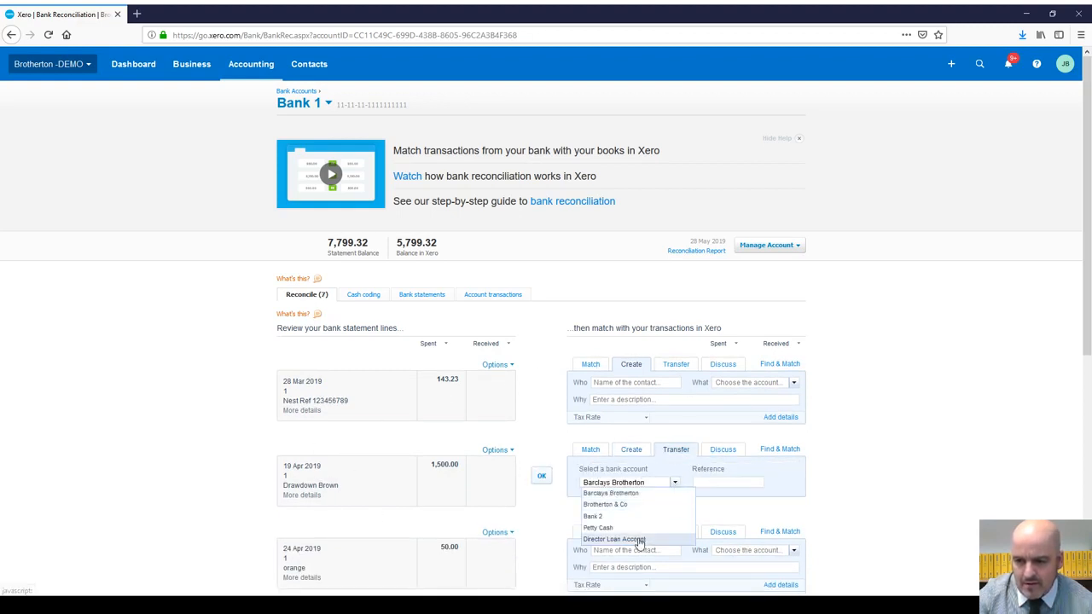
left_click(655, 539)
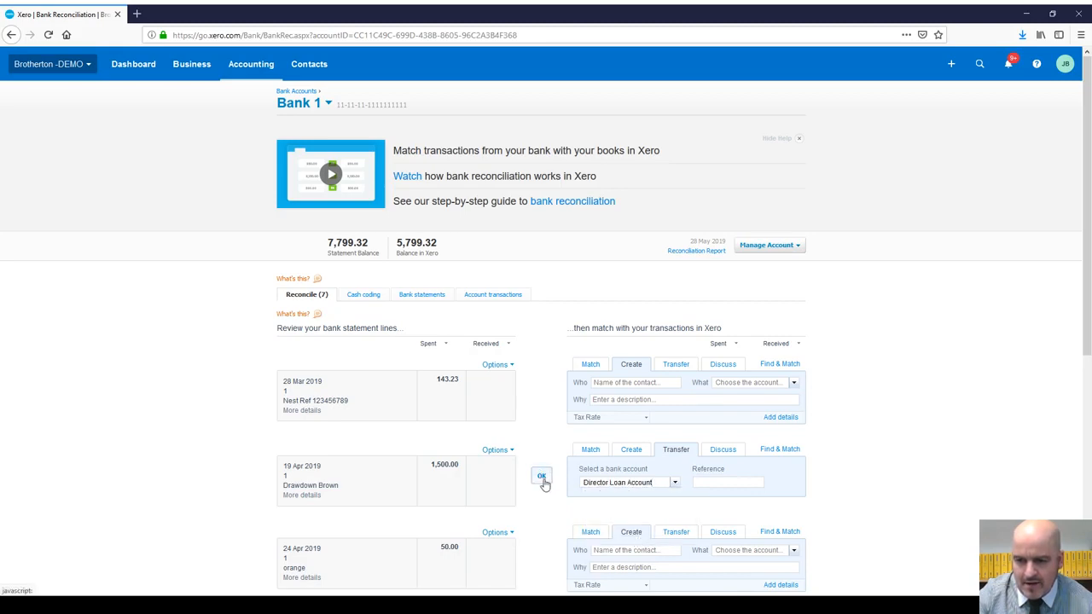
left_click(543, 478)
Step: Reconcile the 20 May 1,500.00 drawdown as a transfer to Director Loan Account
scroll(588, 388, "down", 3)
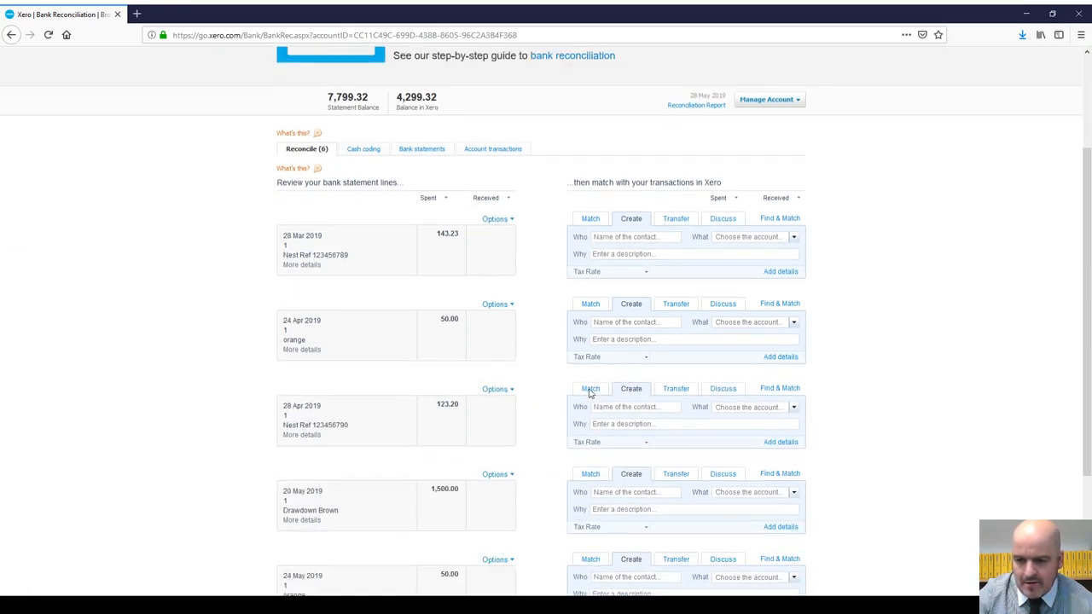
scroll(586, 395, "down", 1)
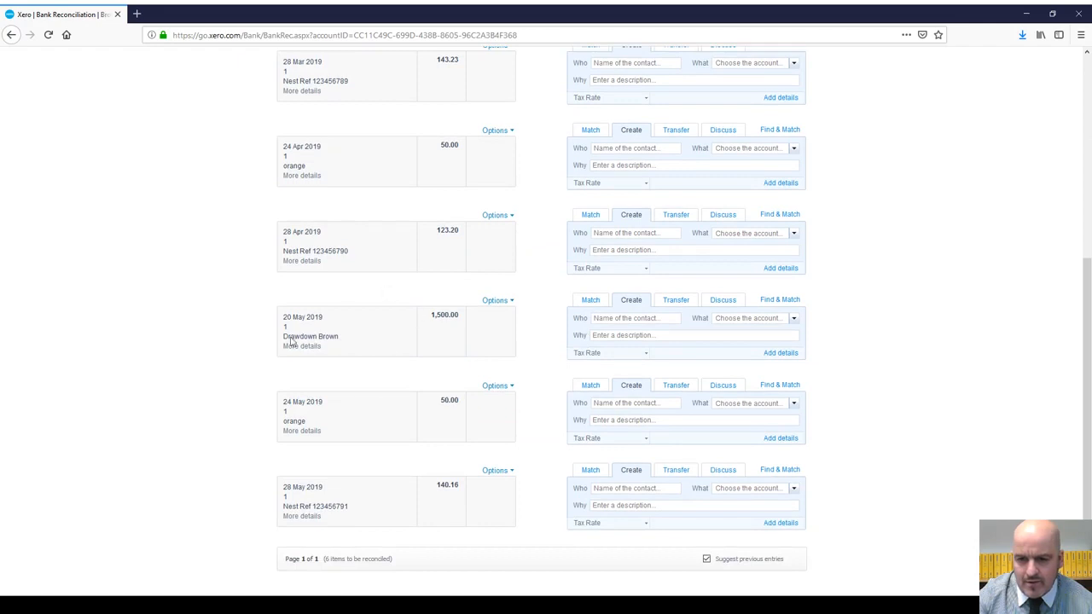
left_click(679, 301)
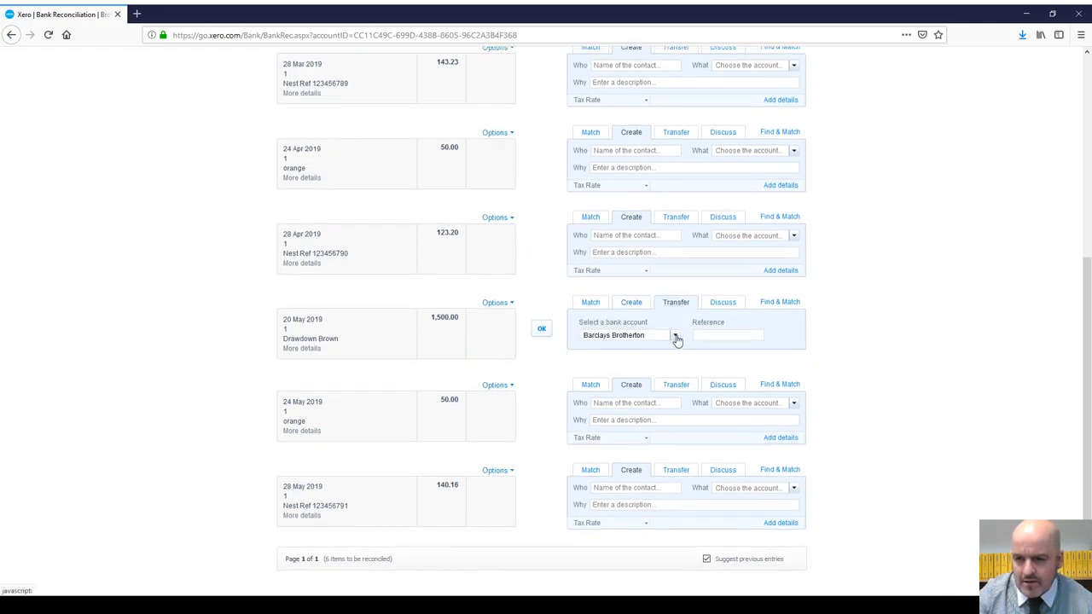
left_click(674, 338)
left_click(631, 393)
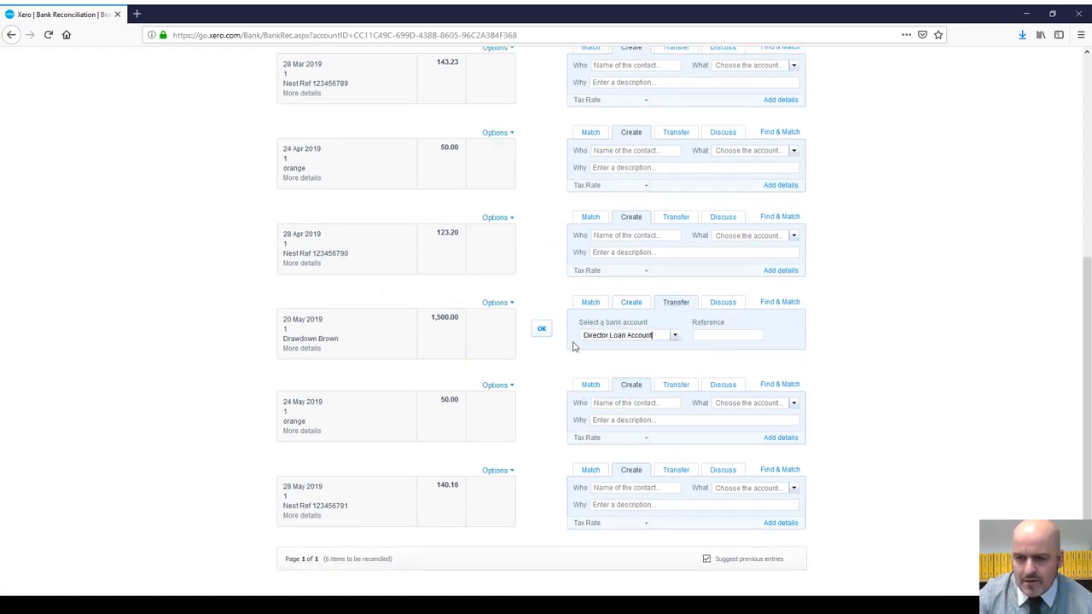
left_click(543, 327)
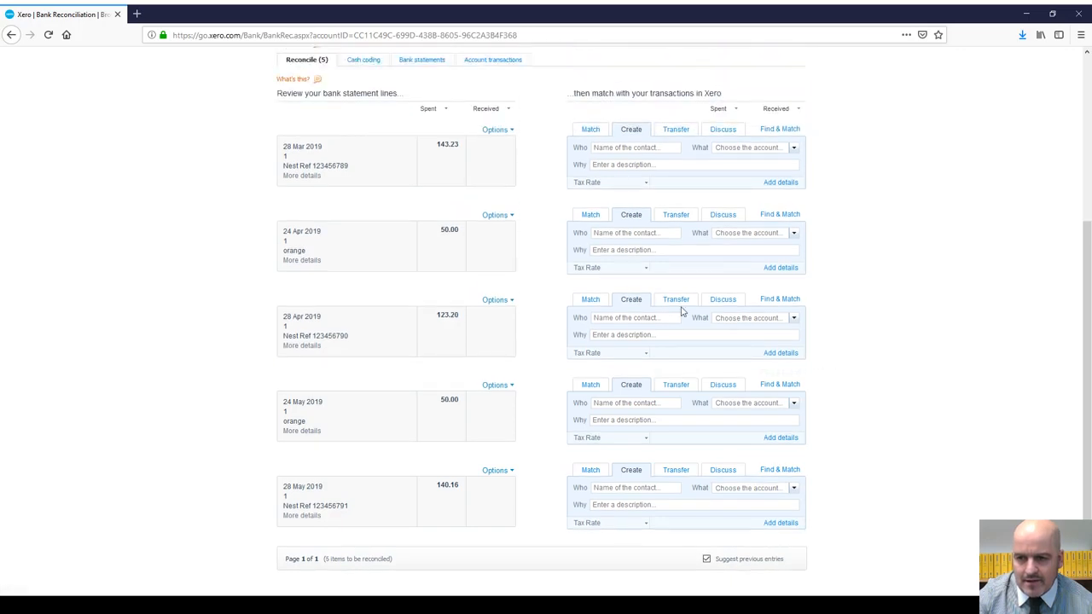
scroll(683, 312, "up", 3)
left_click(191, 65)
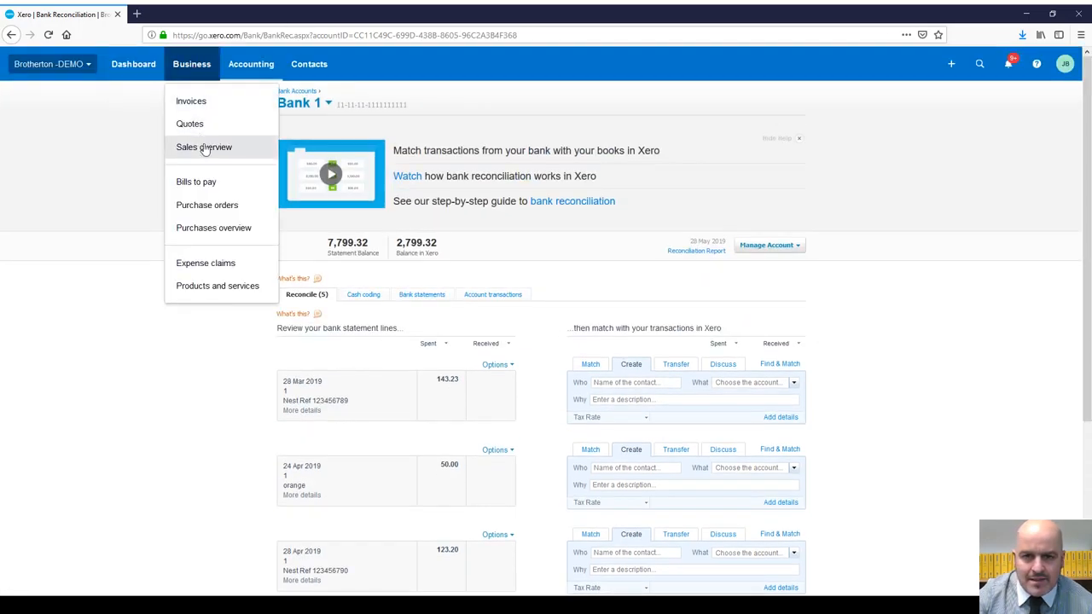
left_click(241, 67)
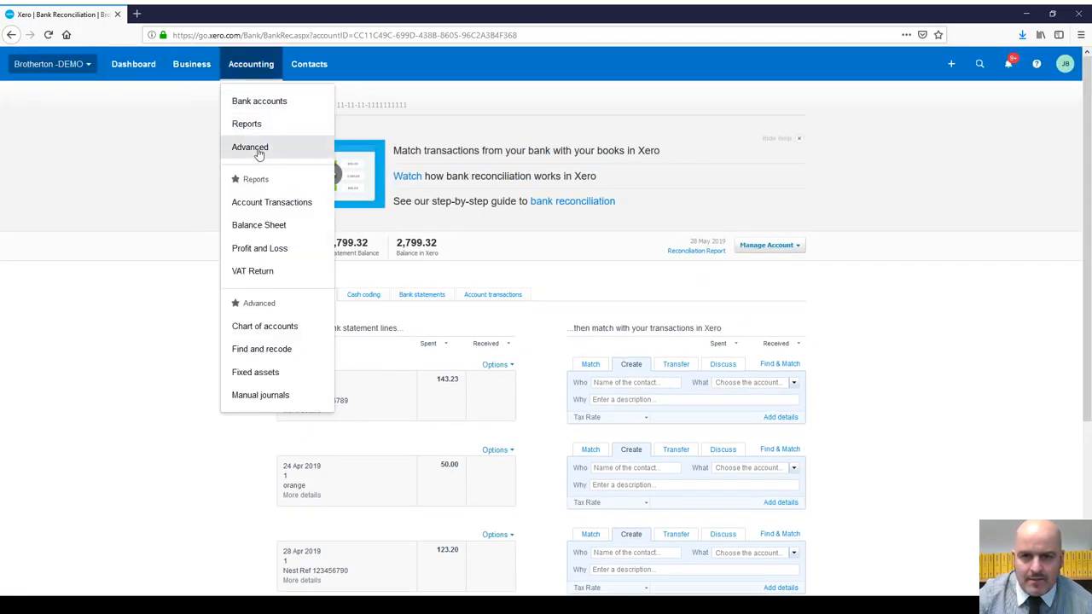
left_click(254, 102)
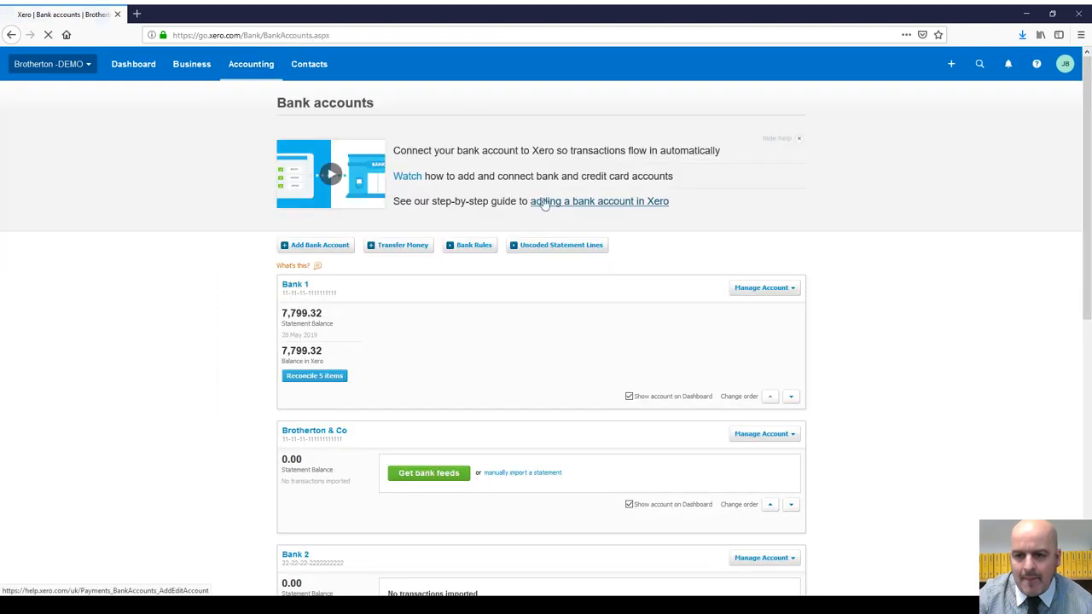
Step: Open the Director Loan Account's transactions from the Bank accounts list
scroll(512, 222, "down", 8)
scroll(491, 213, "up", 7)
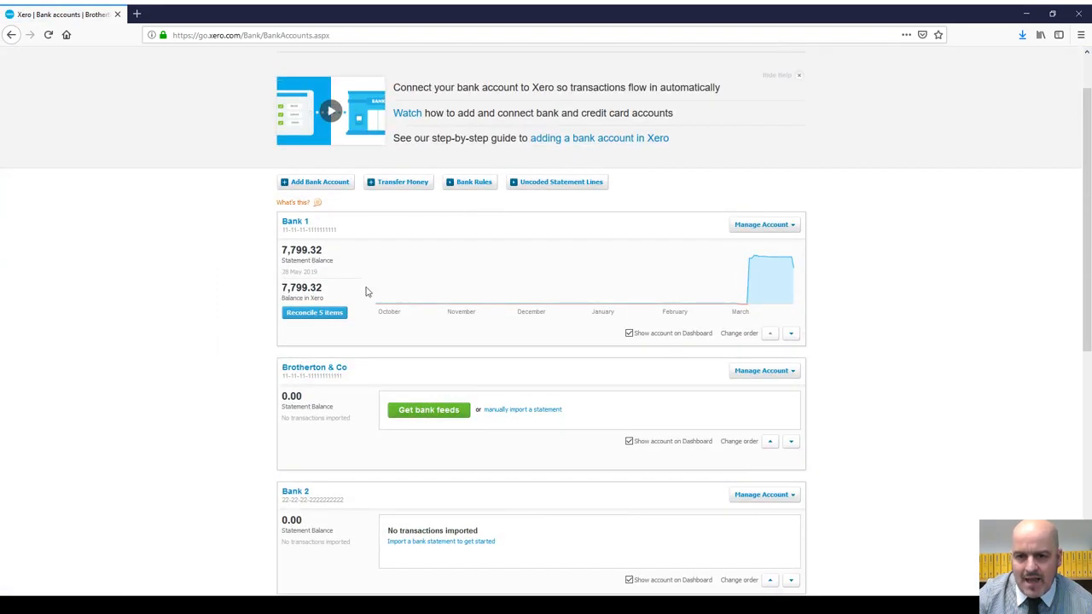
scroll(443, 281, "down", 3)
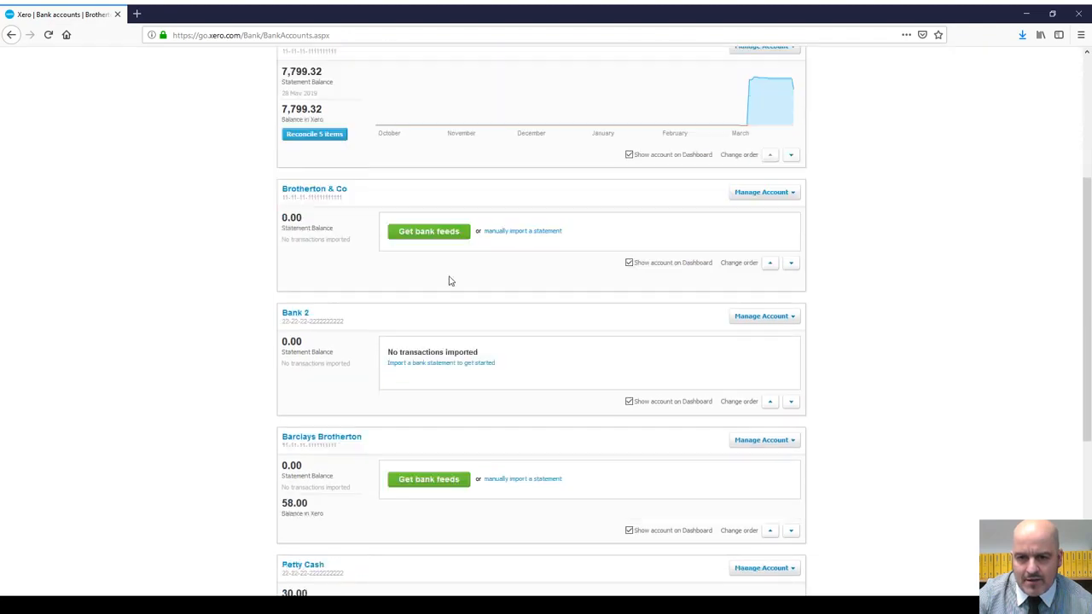
scroll(451, 280, "down", 5)
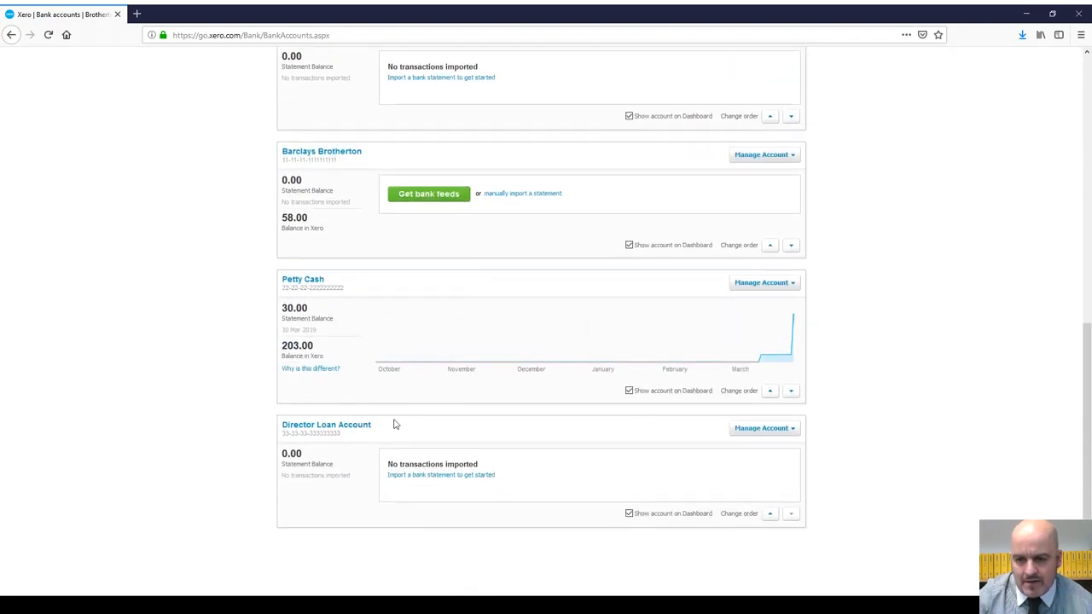
left_click(365, 426)
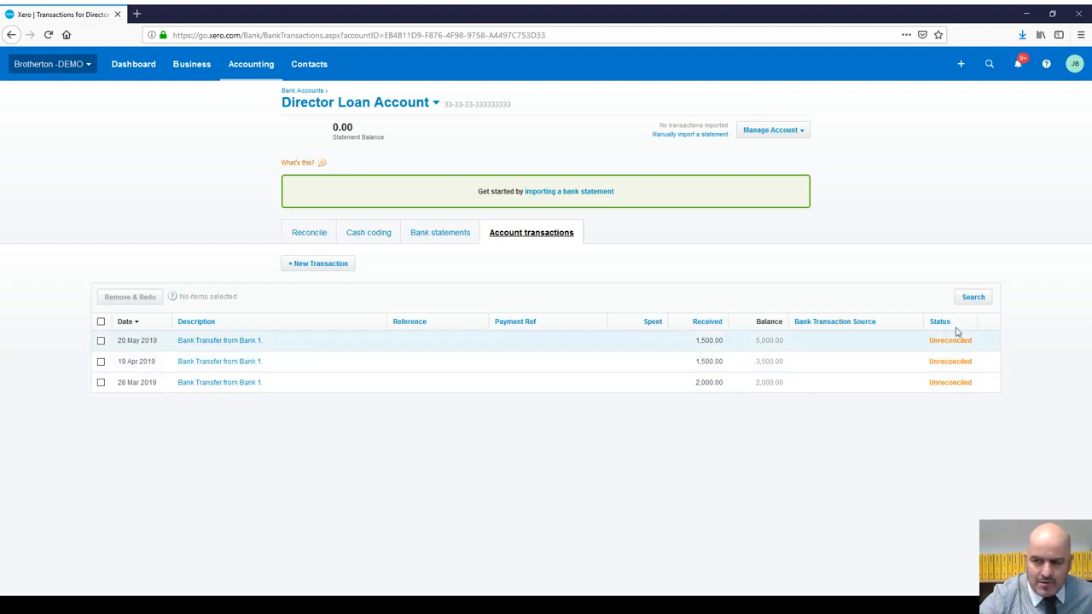
Step: Inspect the 28 Mar 2019 transfer's details and options, then return to the Dashboard
left_click(941, 385)
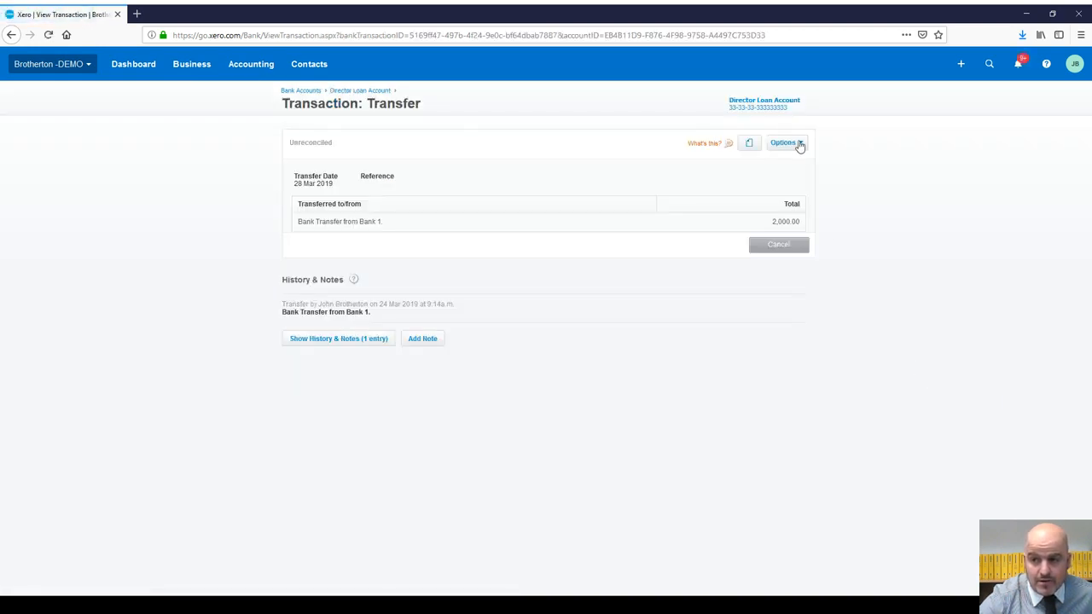
left_click(797, 143)
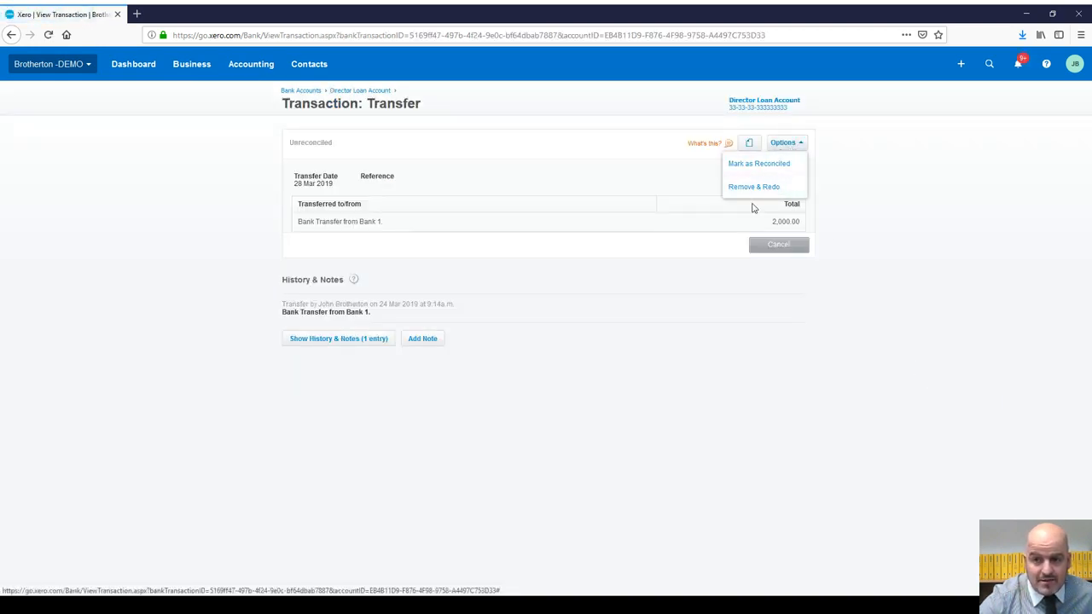
left_click(11, 35)
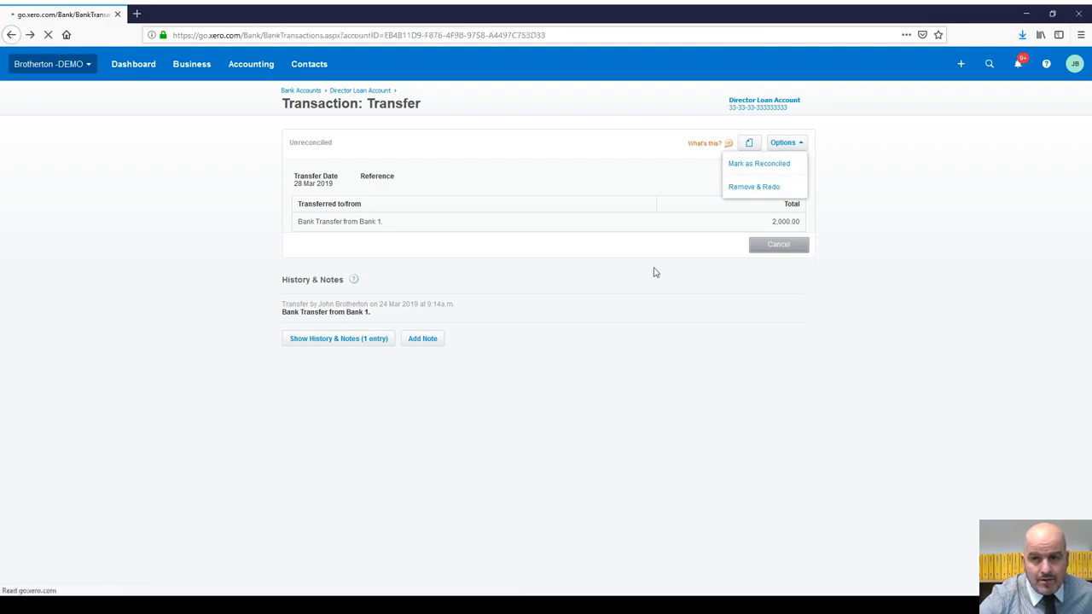
left_click(122, 66)
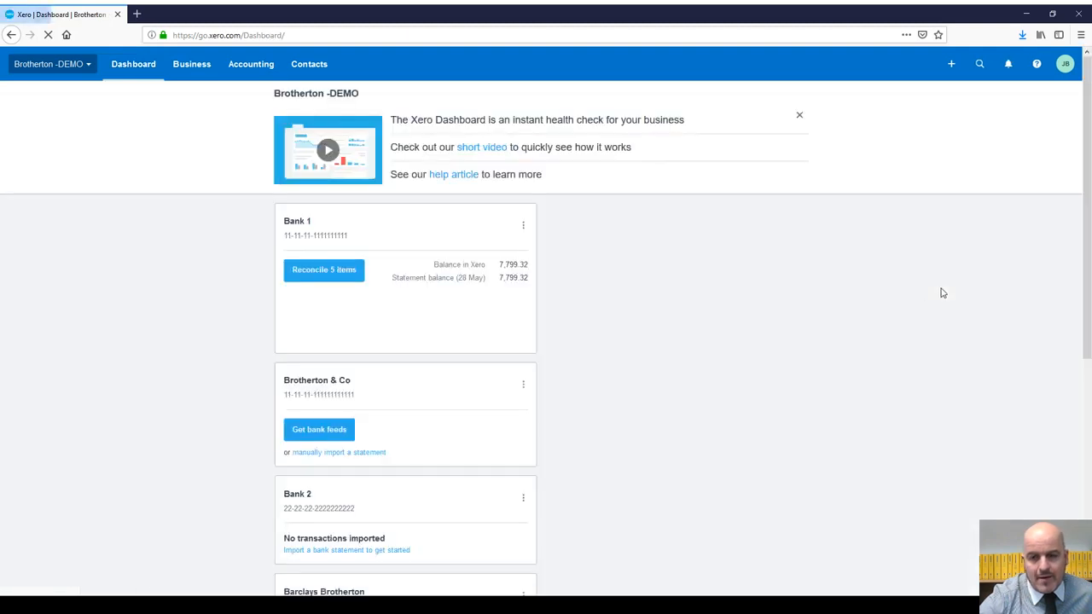
Step: Create a new bank rule from the 143.23 Nest statement line's details in Bank 1
left_click(340, 273)
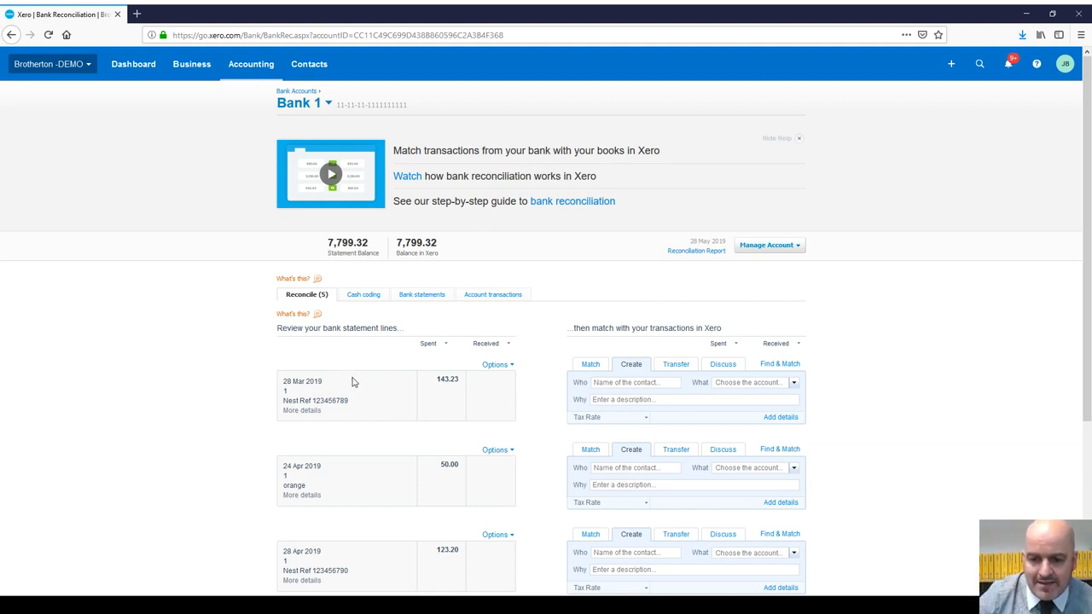
scroll(354, 382, "down", 5)
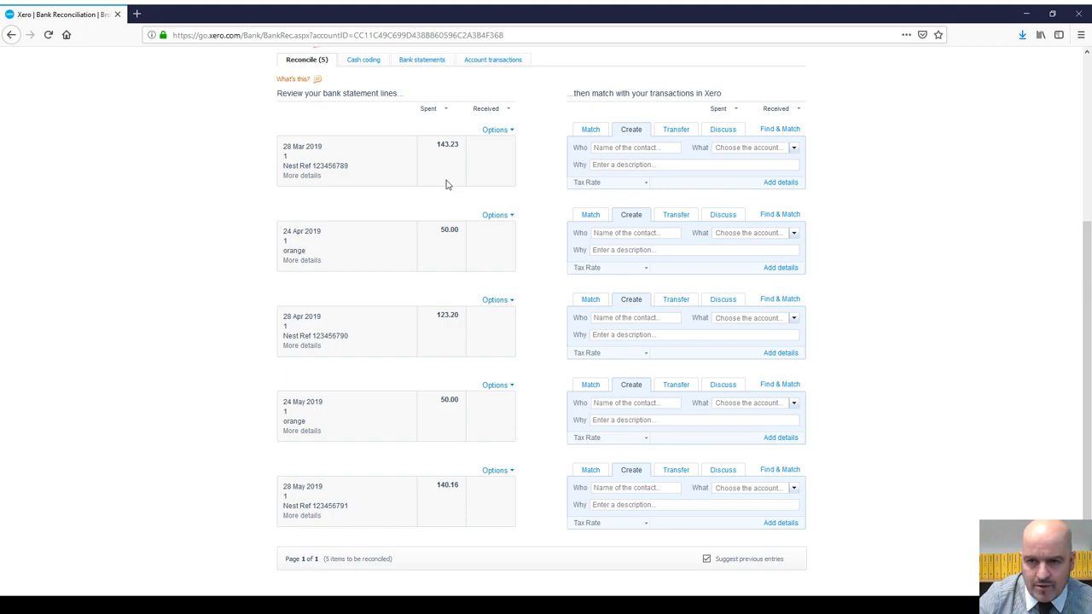
left_click(300, 176)
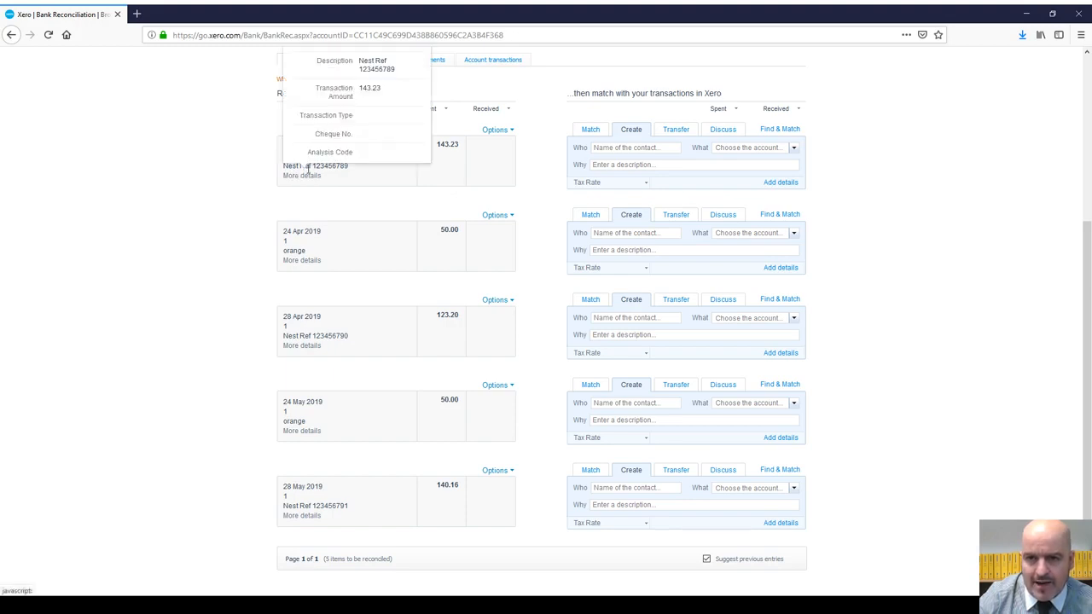
scroll(373, 148, "up", 3)
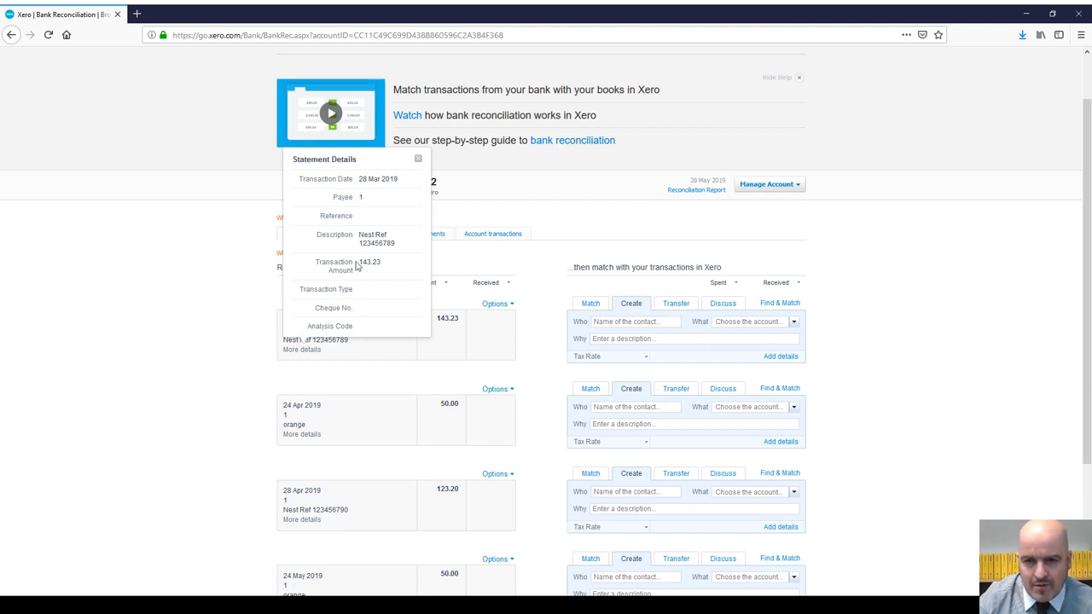
scroll(390, 283, "down", 1)
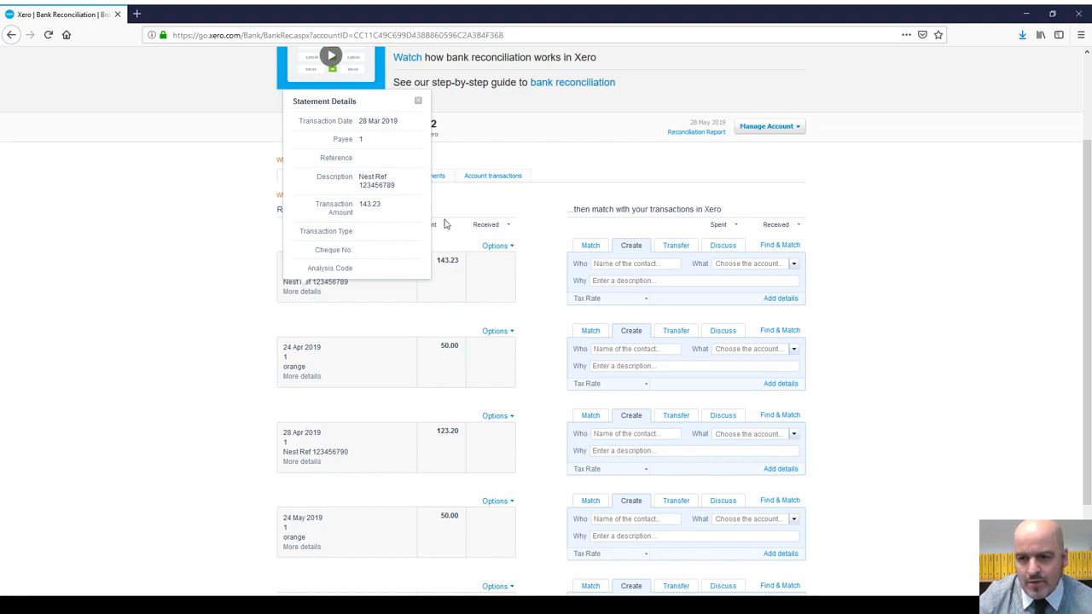
left_click(503, 249)
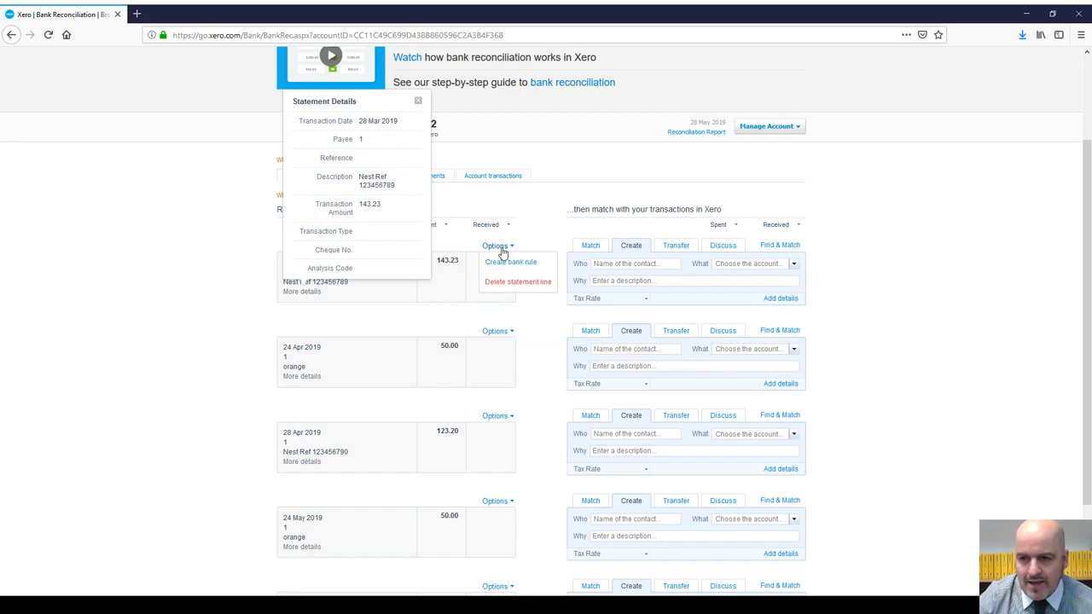
left_click(511, 262)
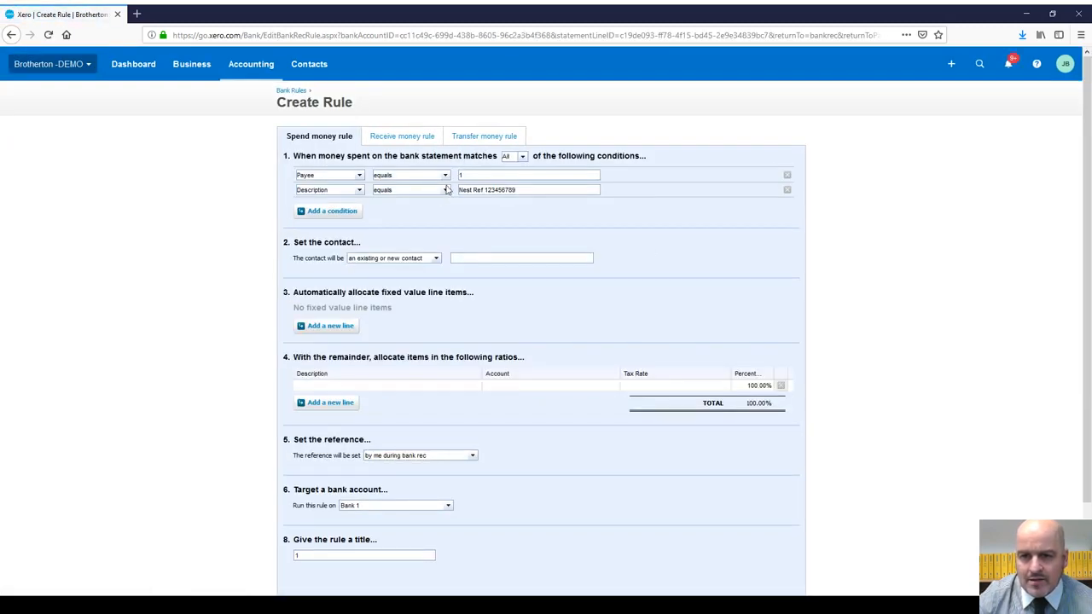
Step: Remove the Payee condition and the stray empty condition rows from the rule
left_click(788, 176)
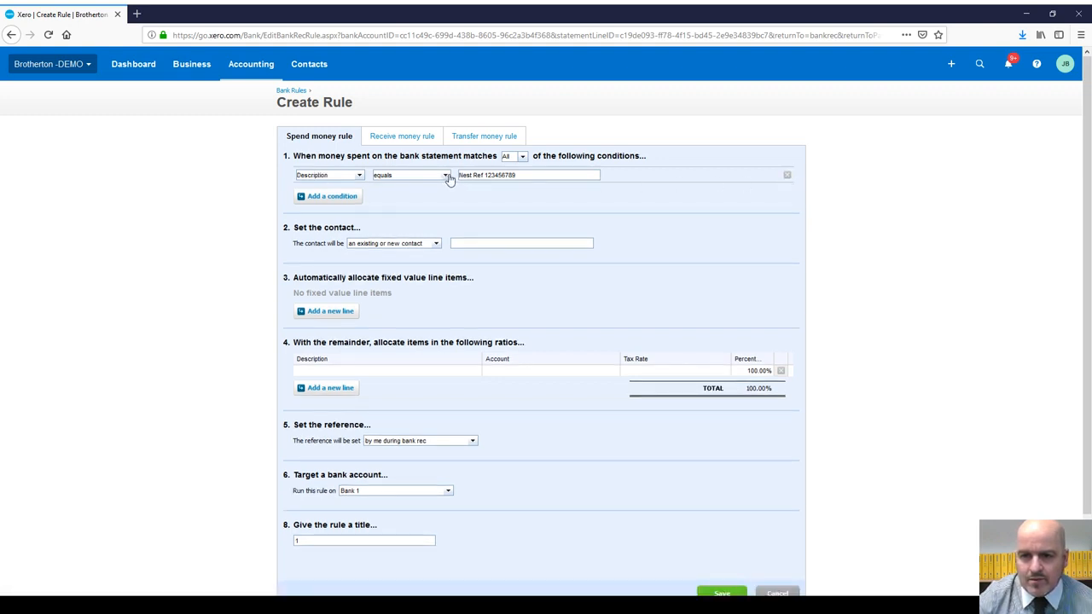
left_click(326, 196)
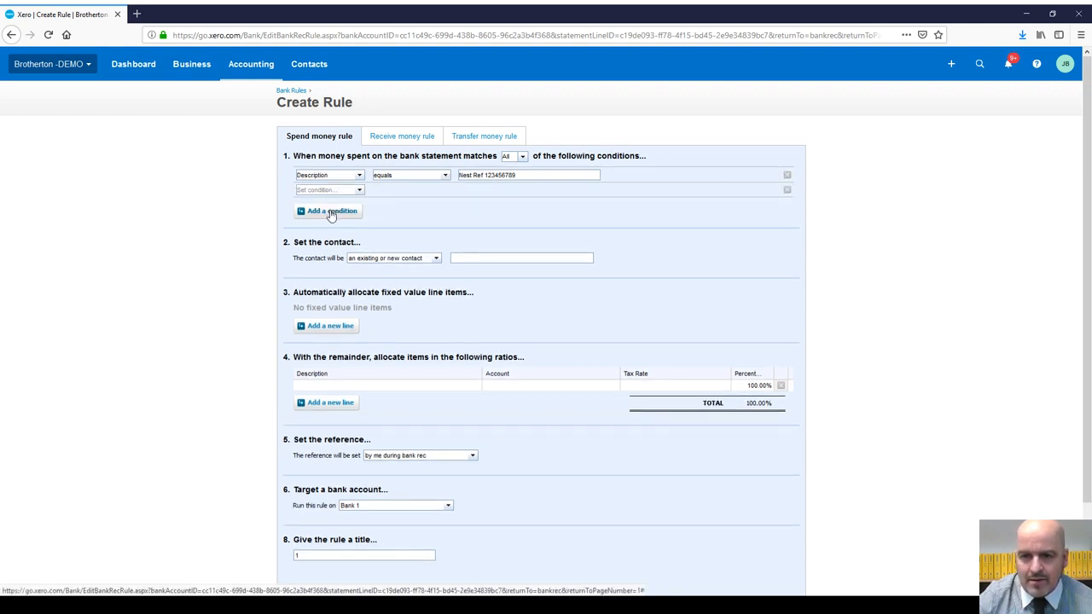
left_click(331, 212)
left_click(787, 205)
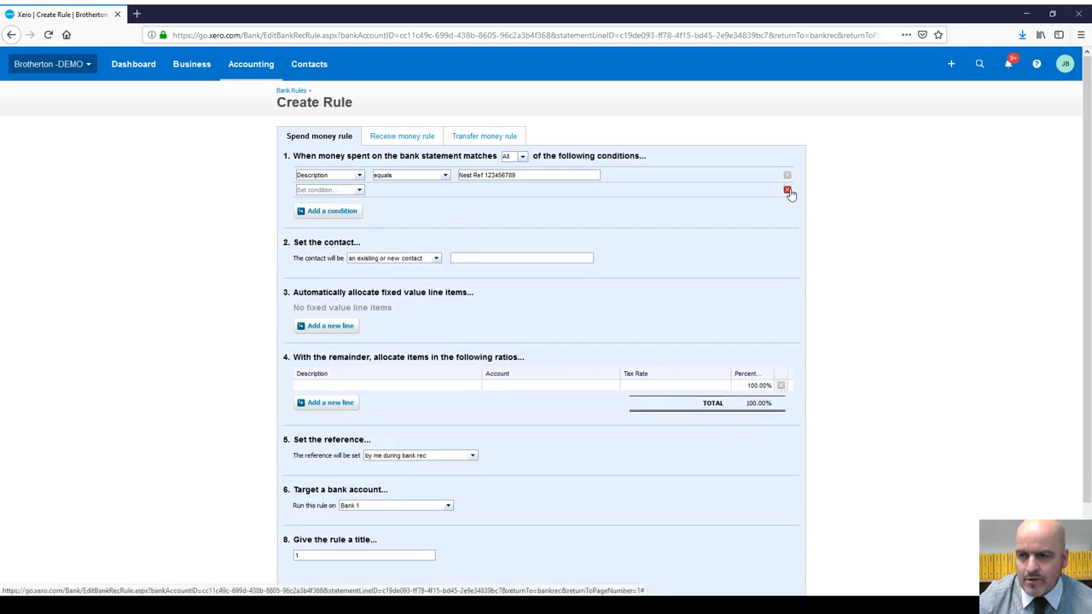
left_click(787, 190)
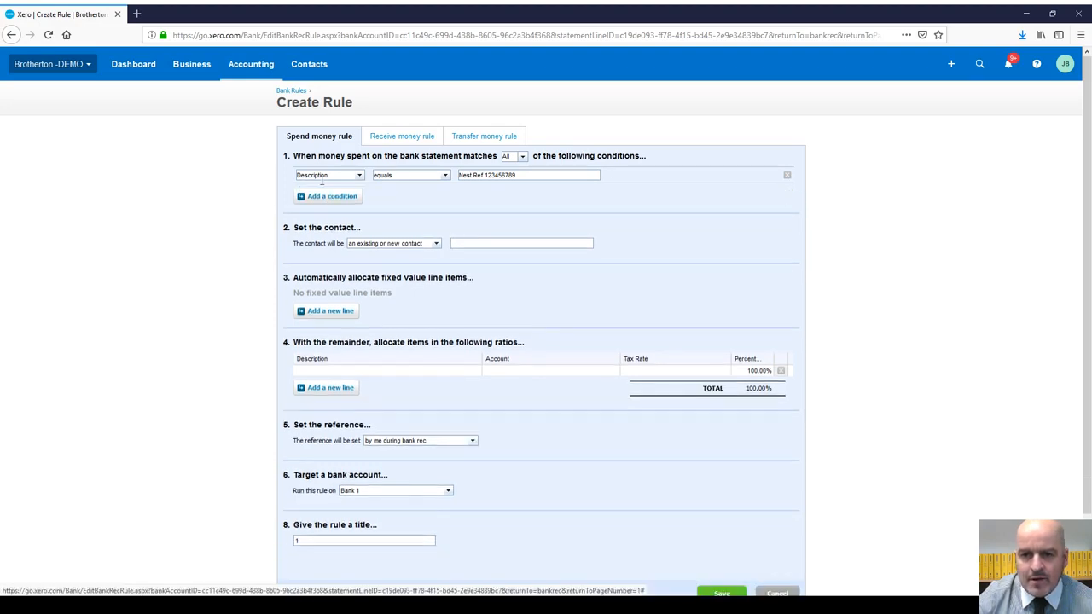
Step: Make Description contain 'Nest', set contact NEST, and describe the line 'NEST Payment to Pension'
left_click(445, 175)
left_click(423, 197)
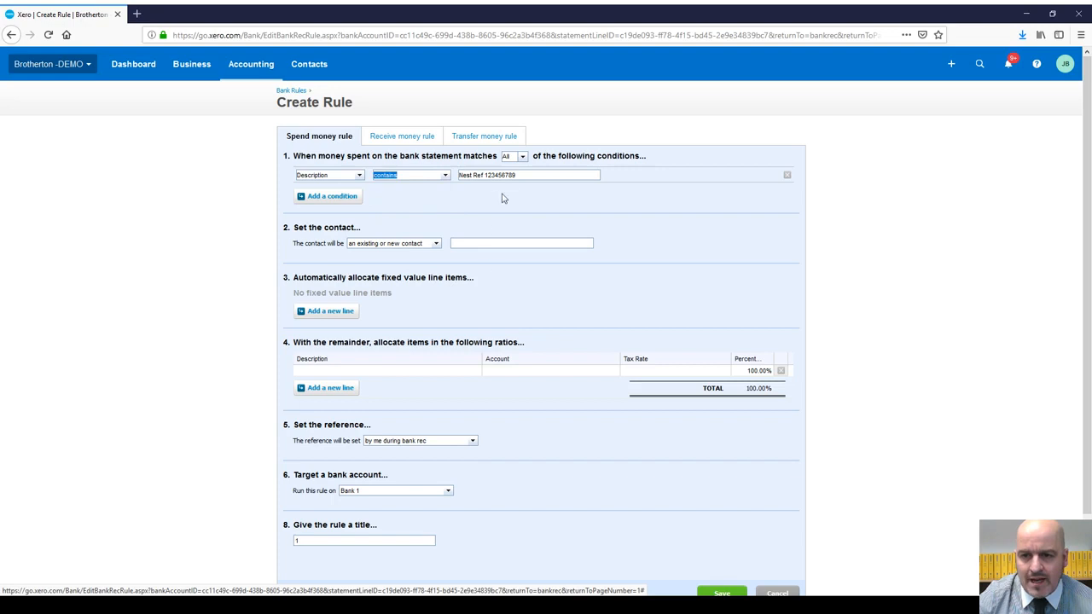
left_click_drag(522, 174, 475, 179)
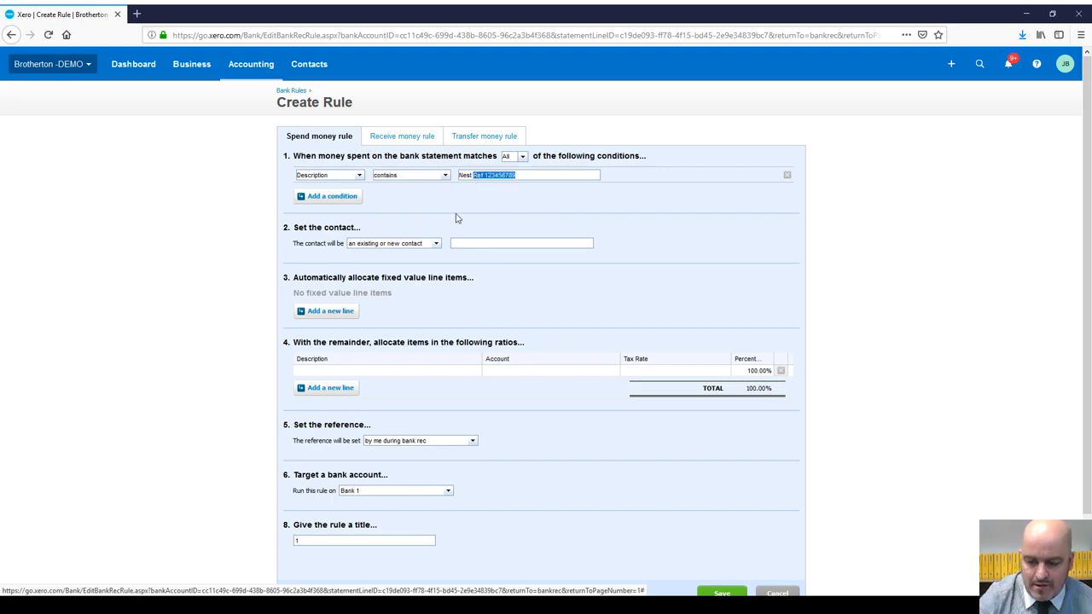
key("BackSpace")
left_click(499, 245)
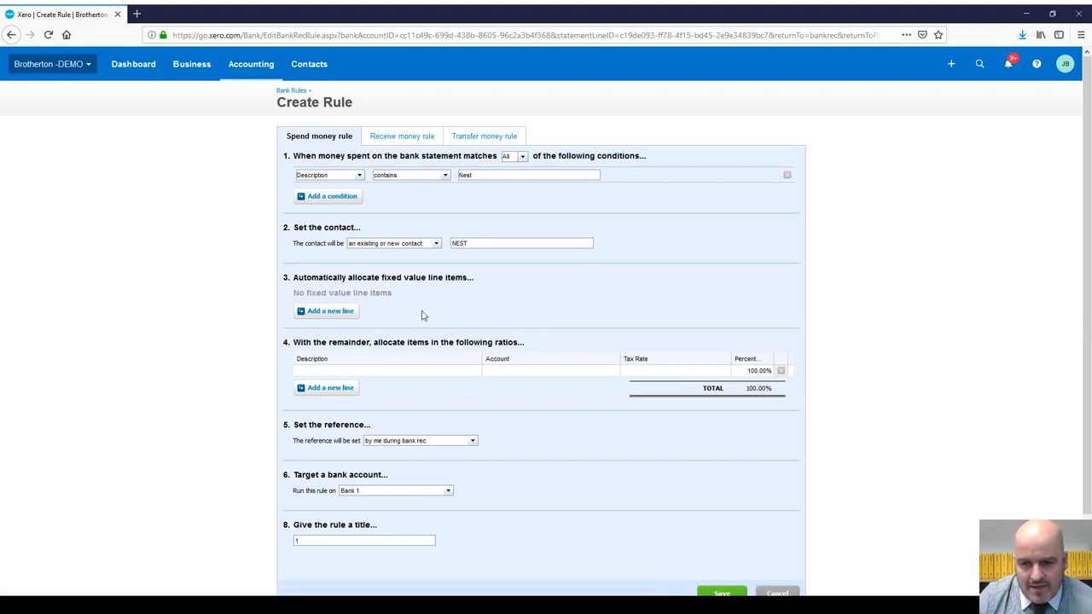
left_click(326, 372)
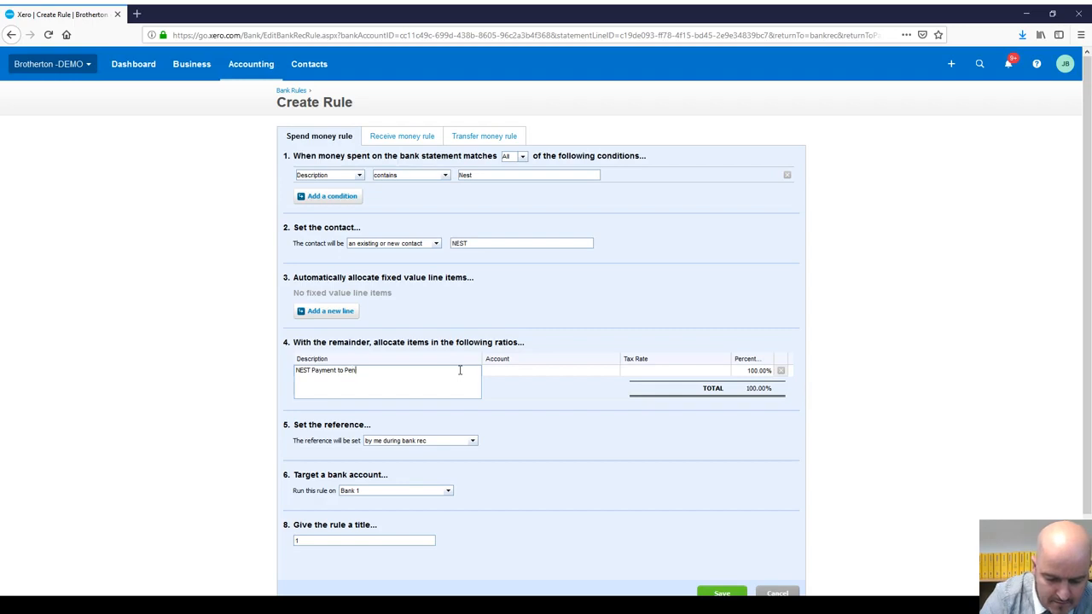
Step: Code the rule line to 482 - Pensions Costs and take the reference from the description
left_click(547, 373)
type("p")
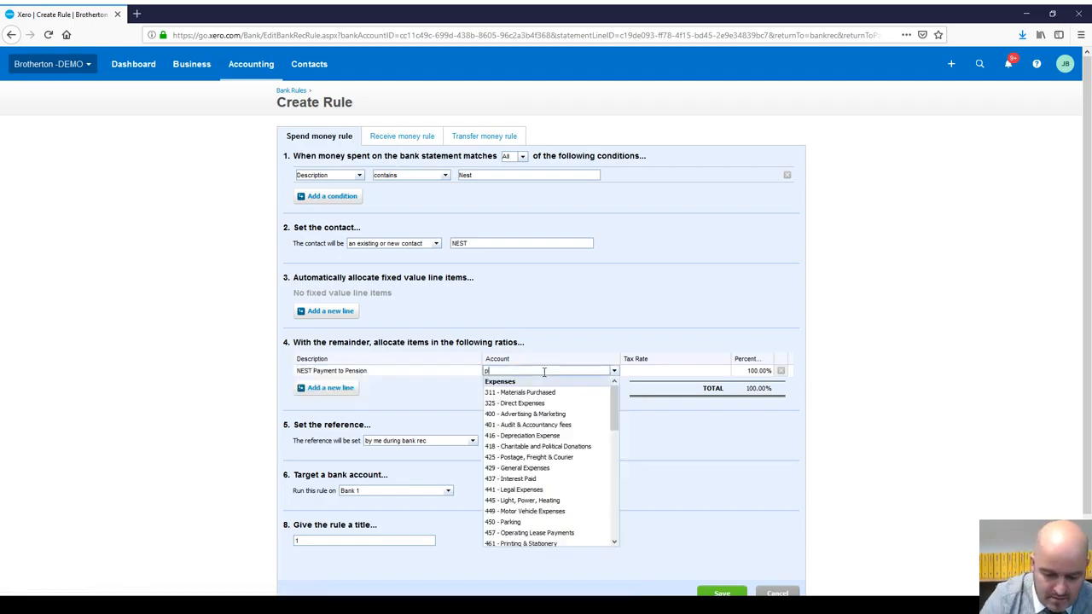
type("ension")
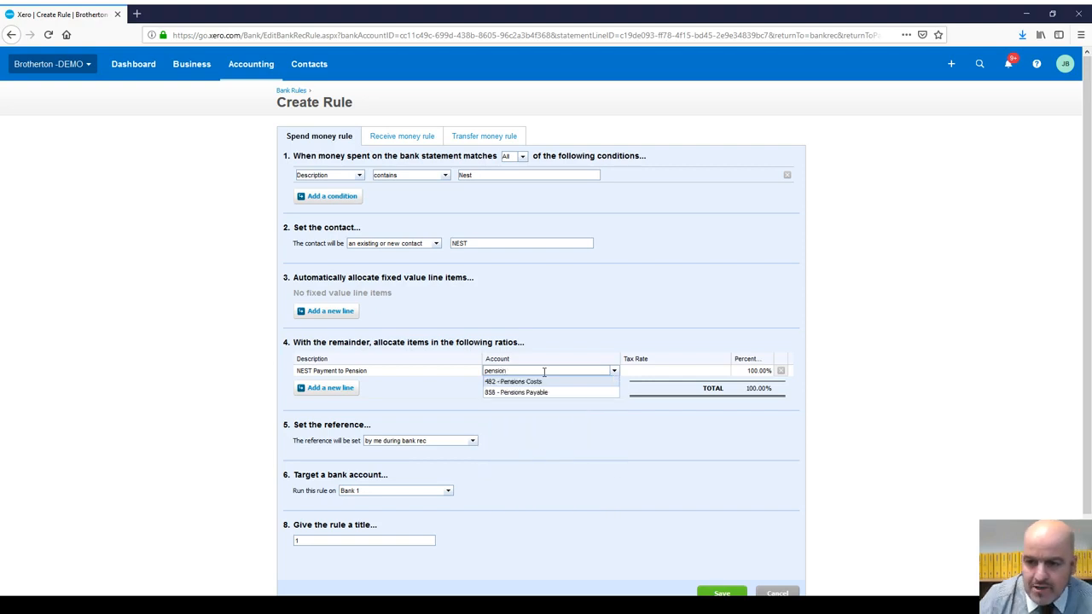
left_click(563, 382)
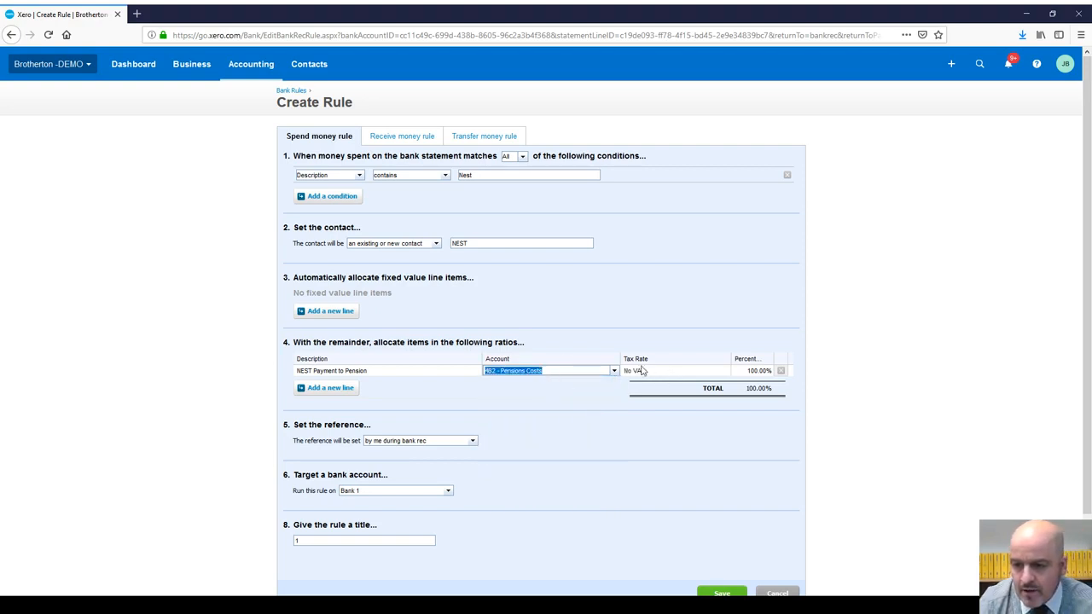
left_click(473, 442)
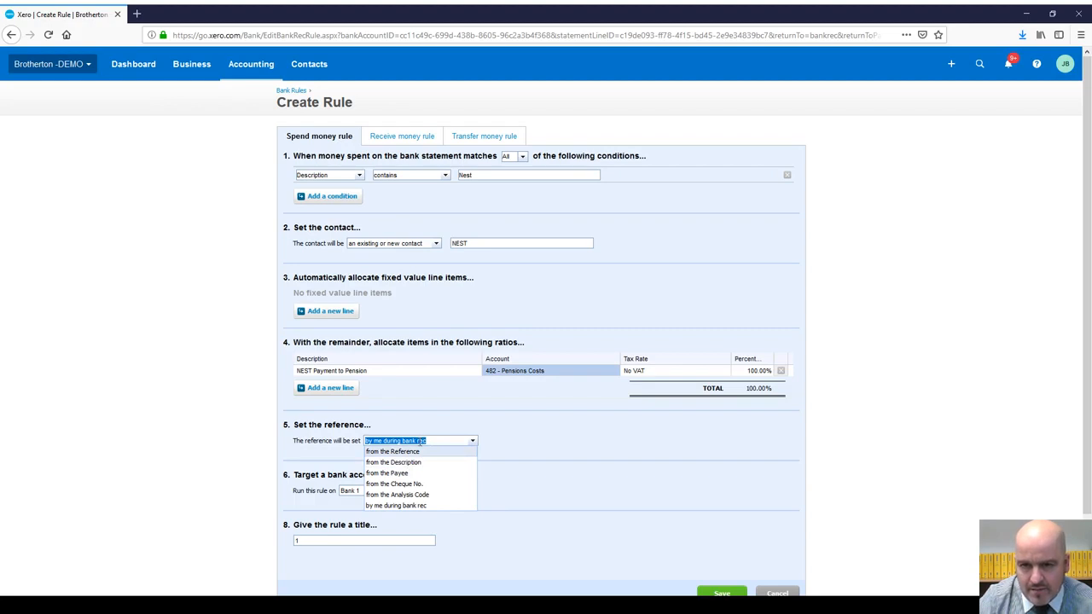
left_click(418, 462)
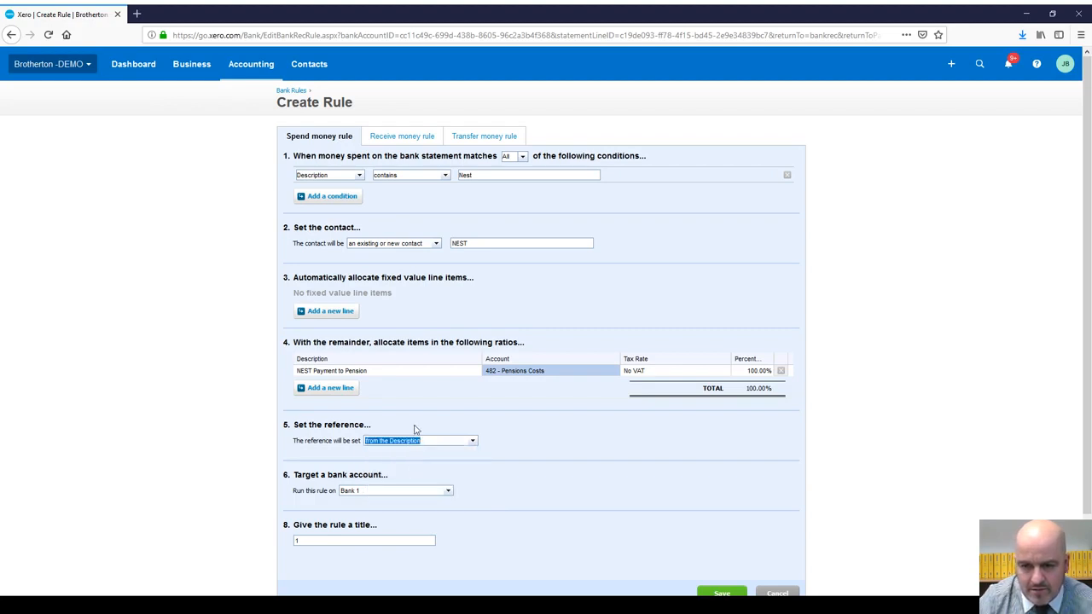
Step: Keep the rule on Bank 1, title it NEST Payments, and save it
left_click(449, 493)
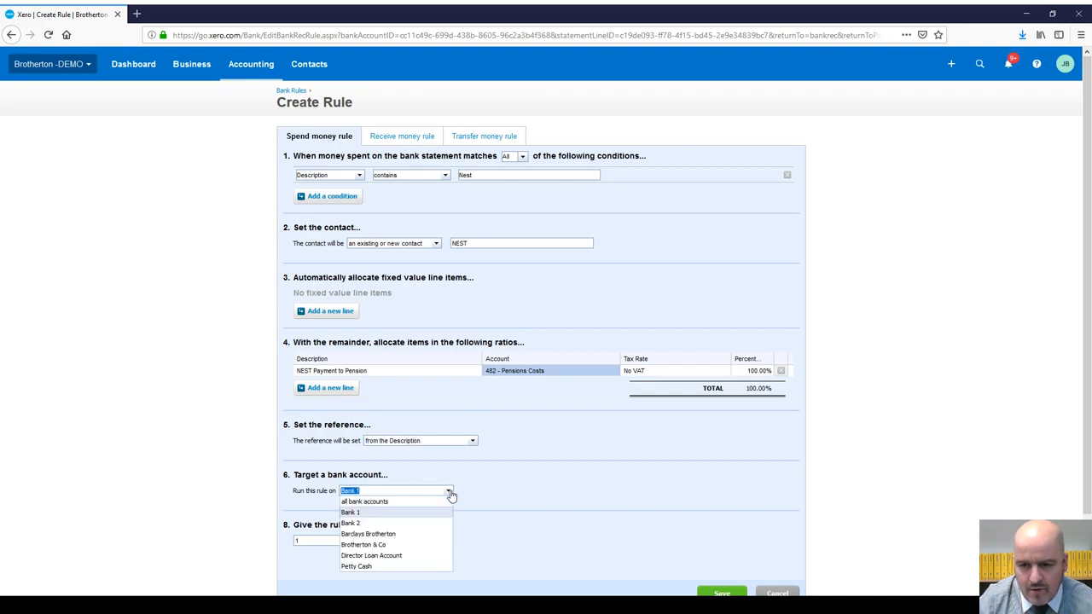
left_click(405, 503)
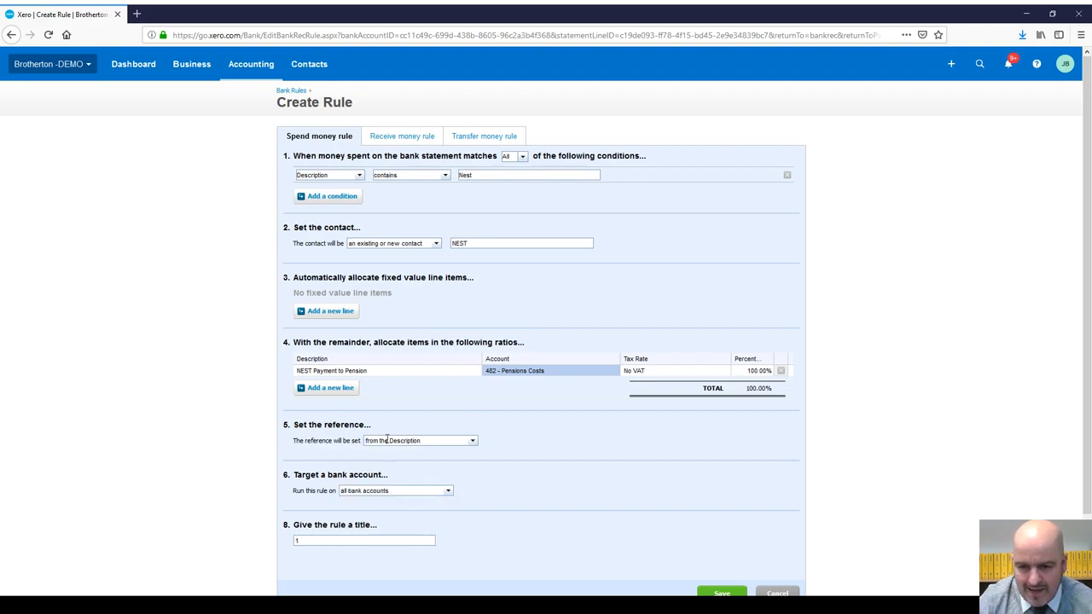
left_click(449, 492)
left_click(393, 504)
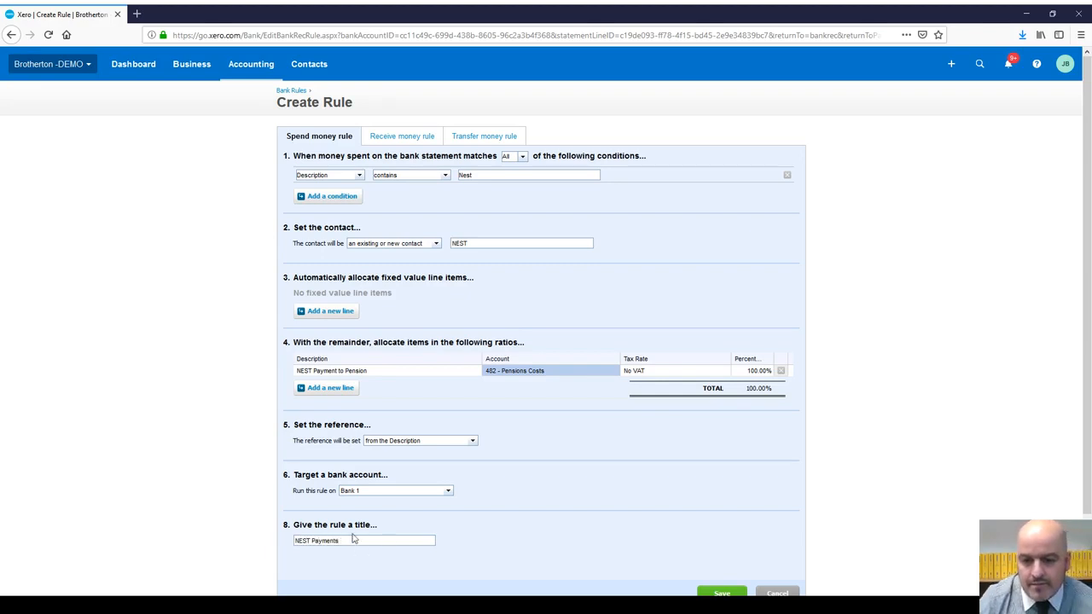
left_click(721, 592)
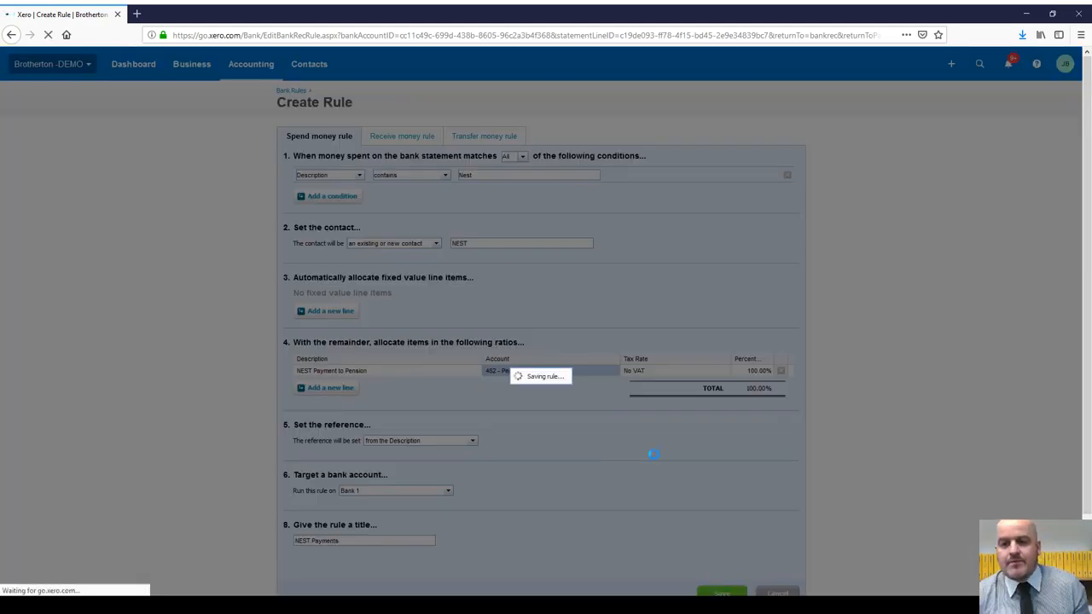
Step: Reconcile the 28 Mar, 28 Apr and 28 May NEST payment lines with the NEST Payments rule
scroll(879, 350, "down", 1)
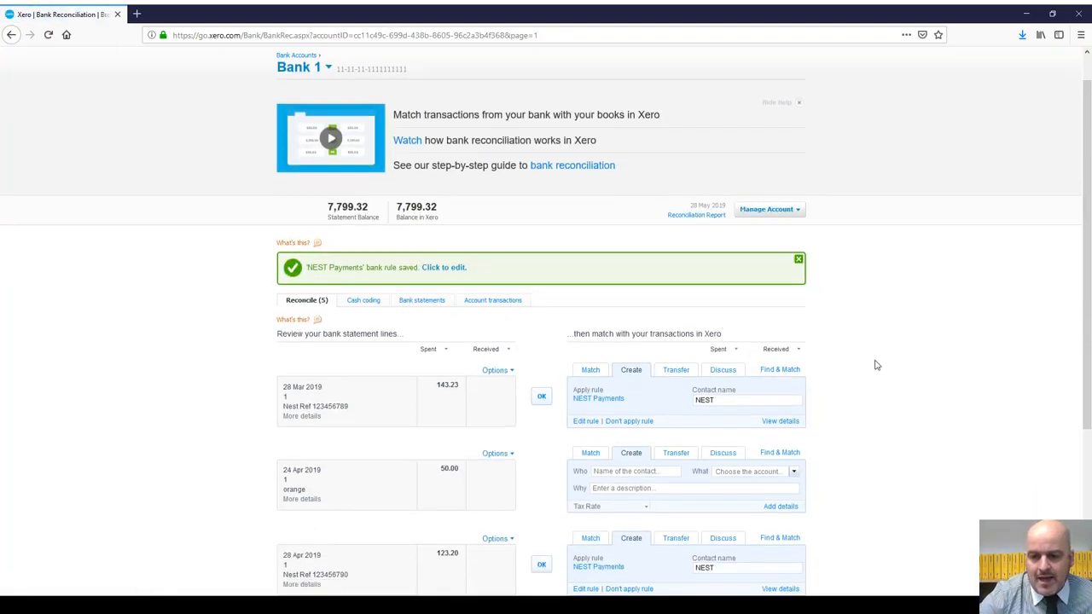
scroll(874, 365, "down", 3)
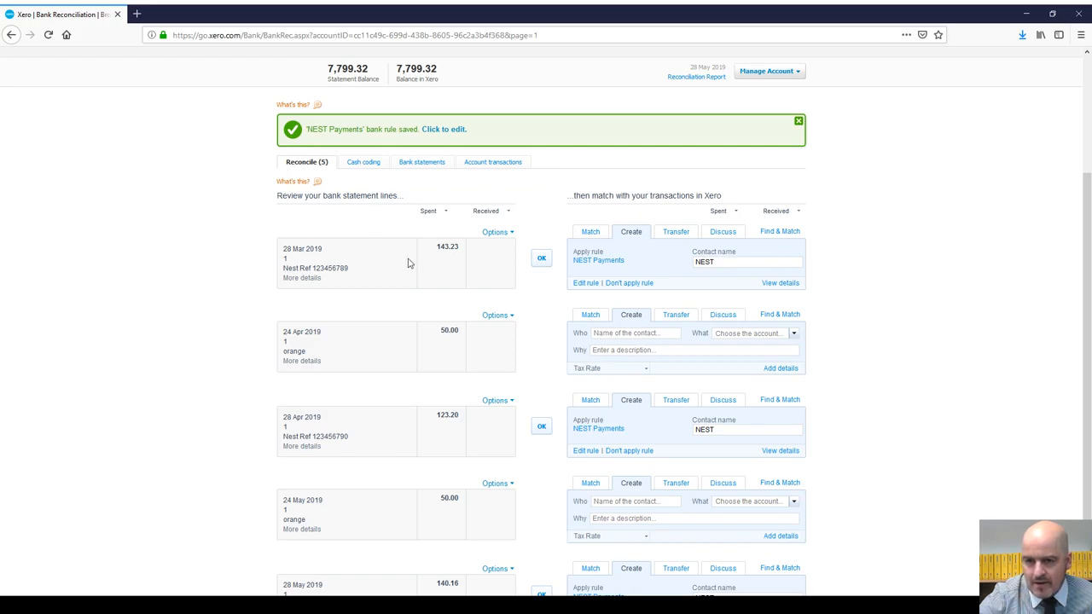
scroll(408, 263, "down", 2)
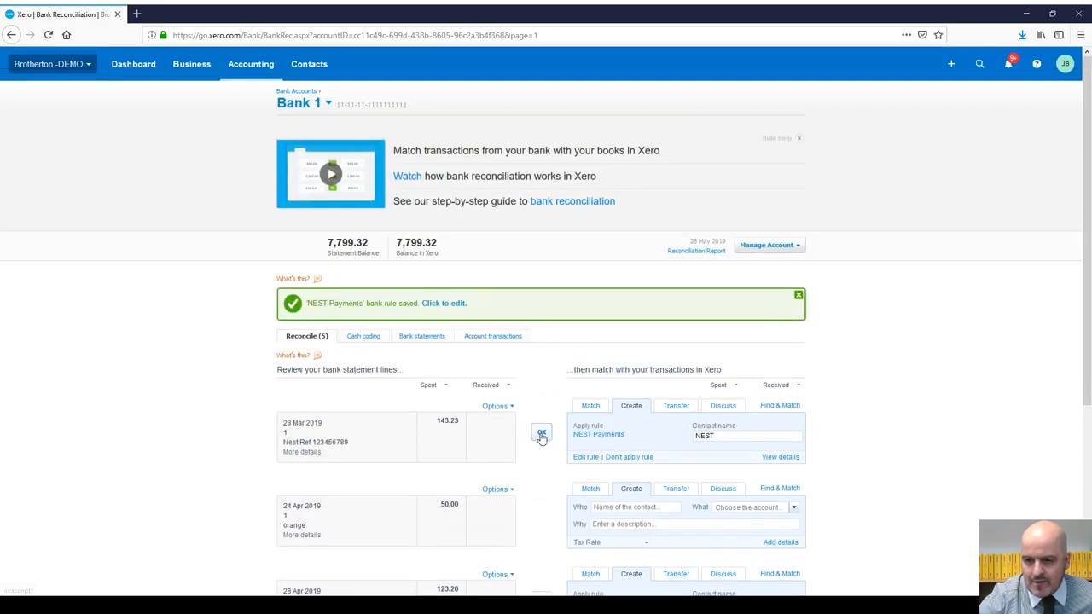
left_click(541, 438)
scroll(615, 465, "down", 3)
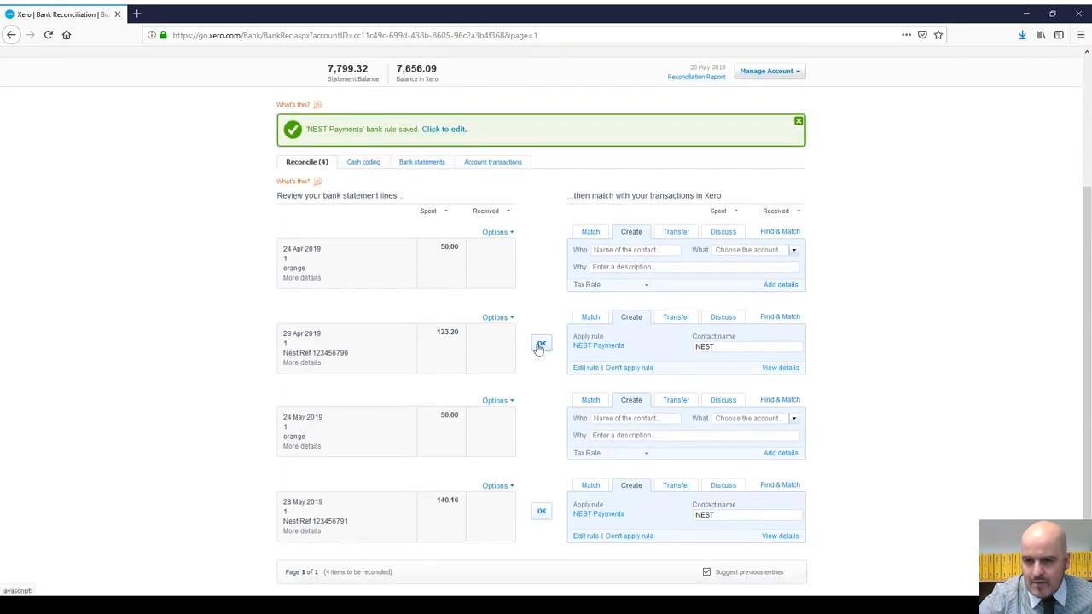
left_click(540, 345)
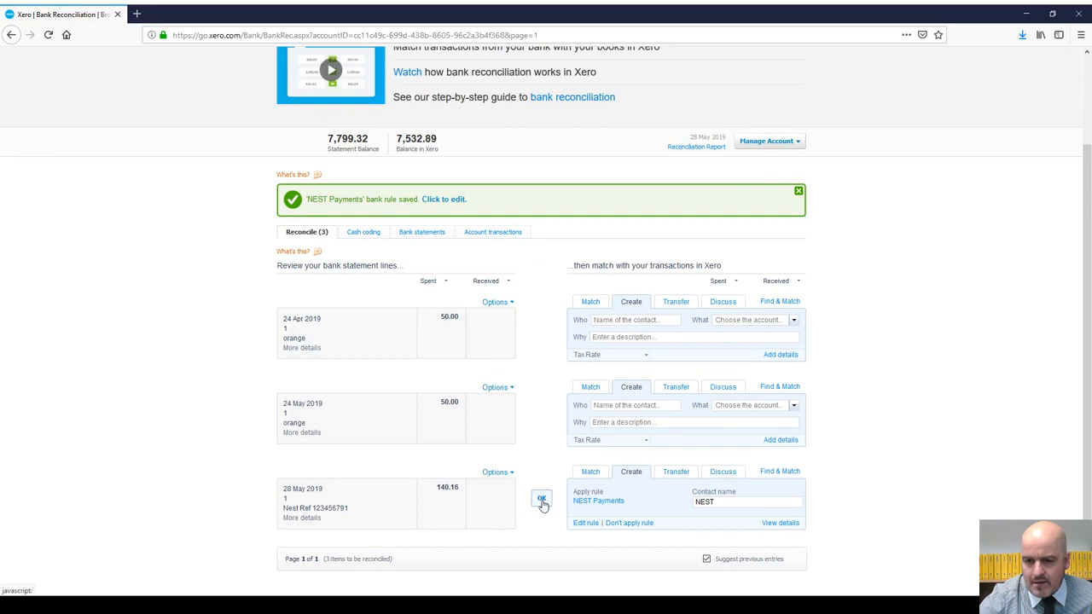
left_click(542, 501)
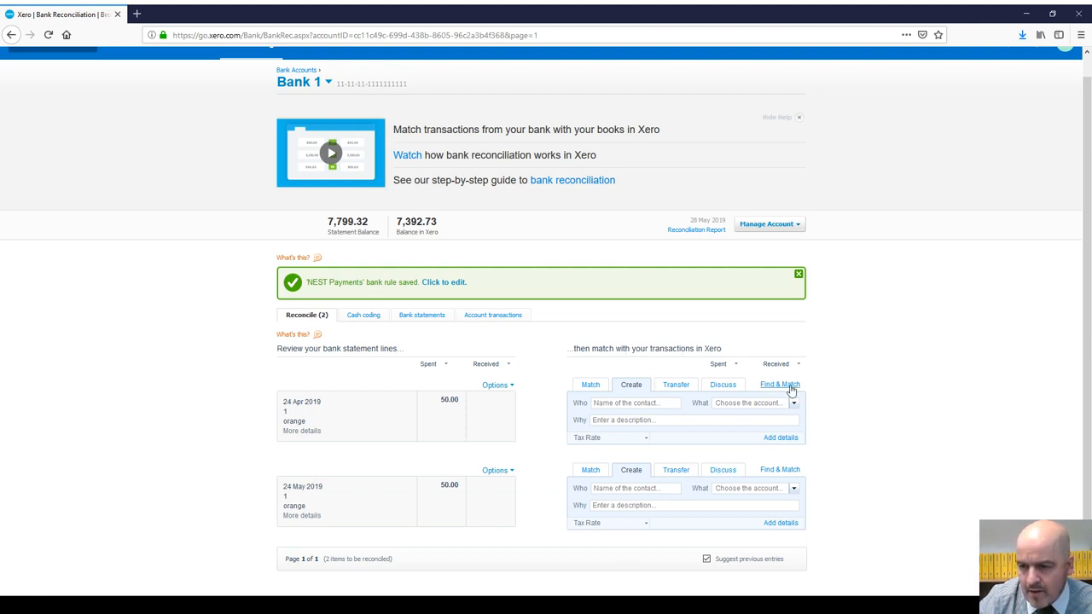
Step: Search for an existing 'orange' transaction to match the 24 Apr 50.00 line, finding none
left_click(789, 386)
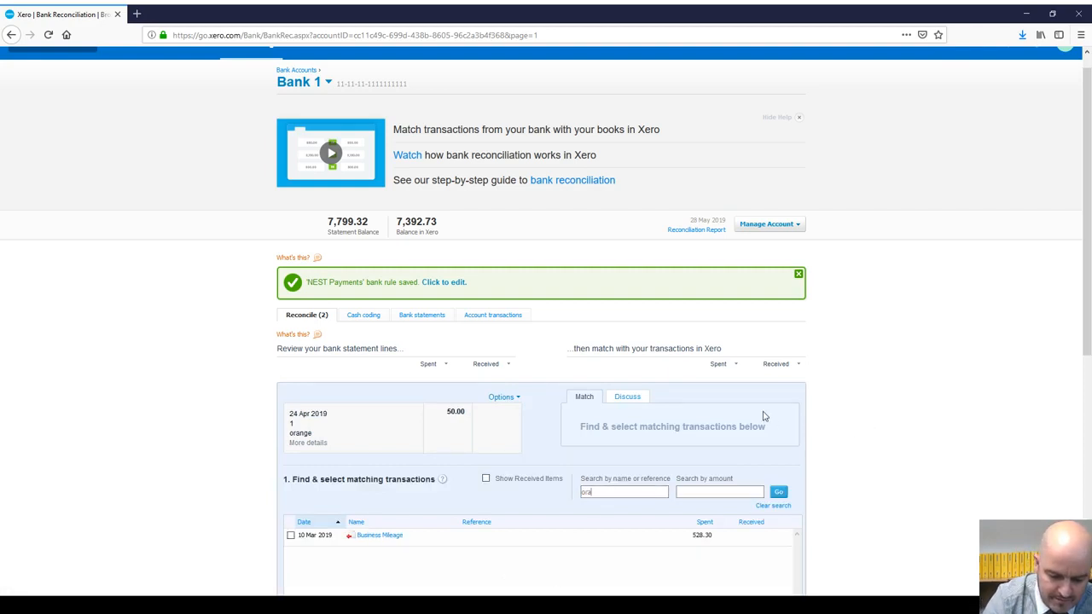
key("Return")
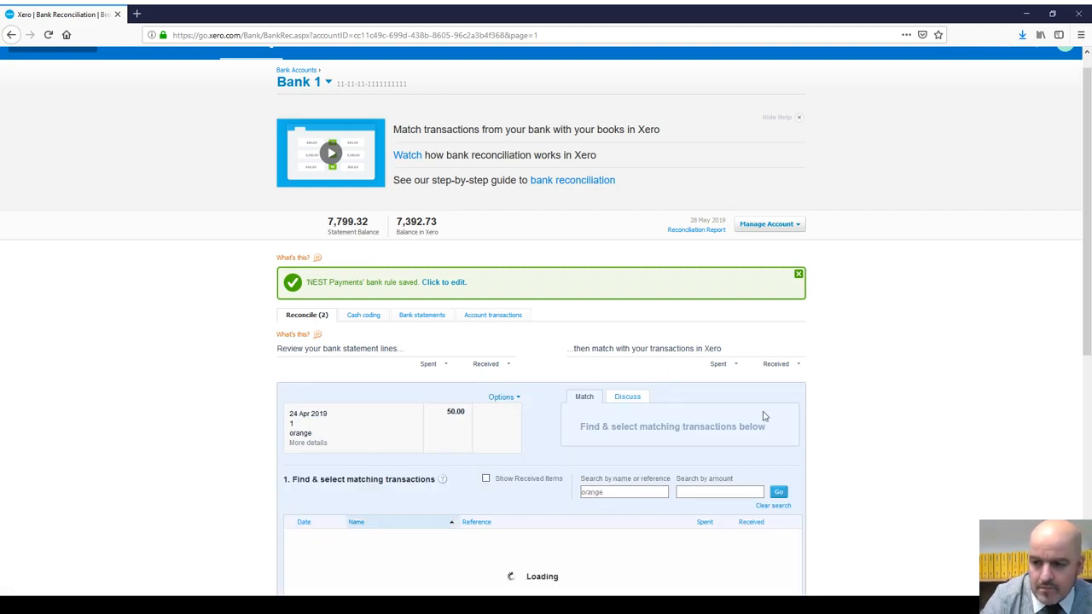
scroll(487, 386, "down", 3)
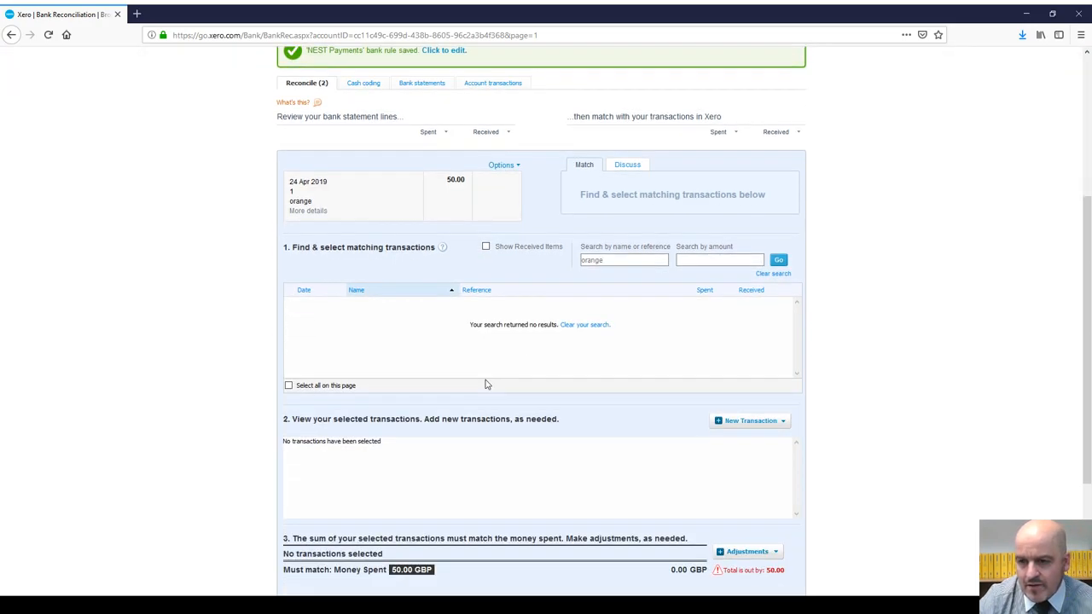
scroll(484, 385, "up", 3)
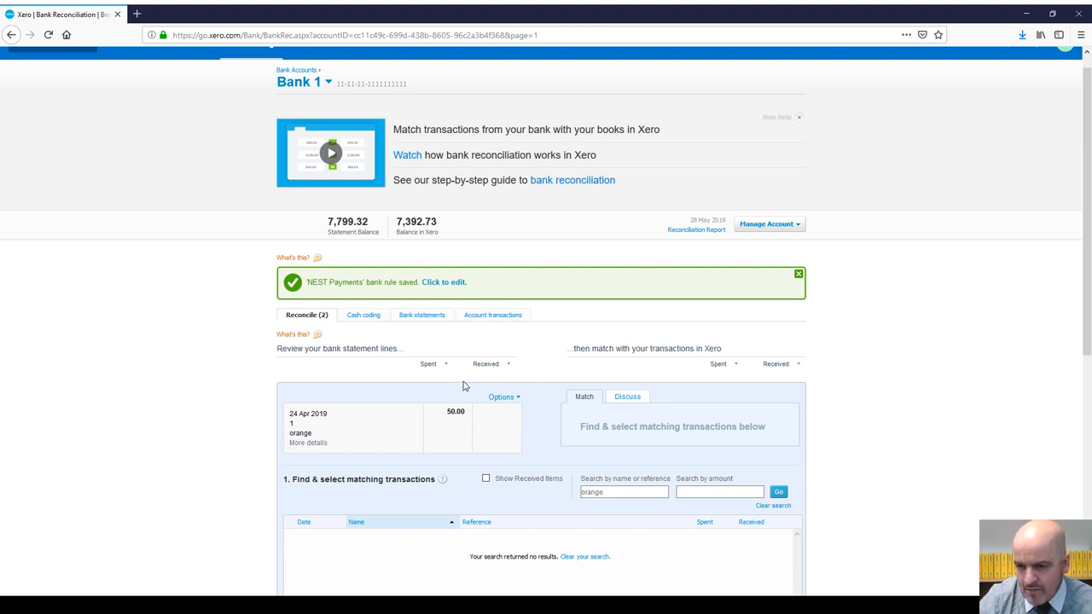
scroll(460, 385, "down", 2)
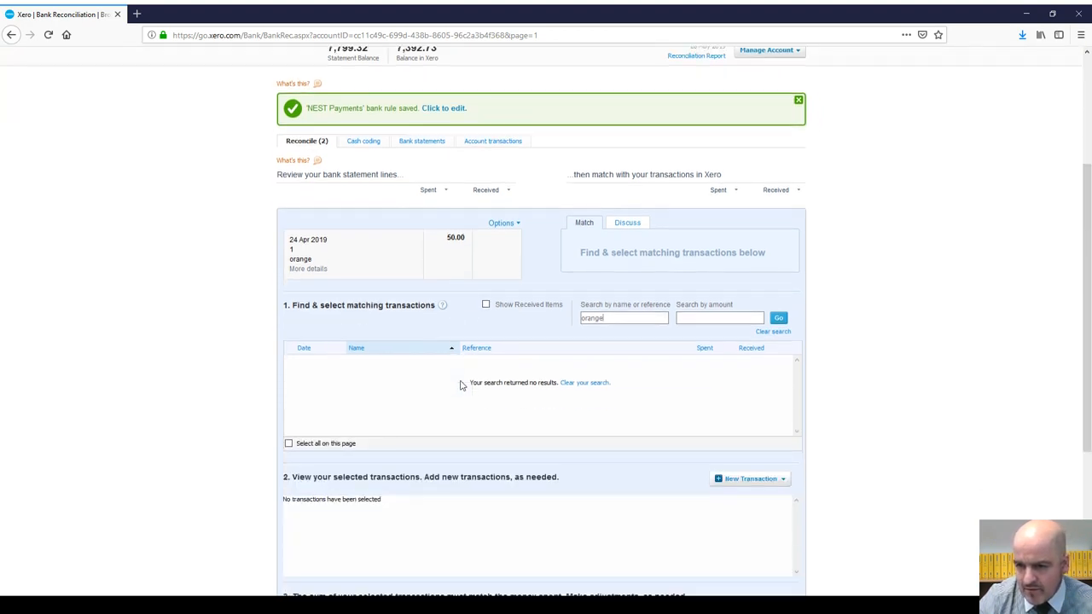
scroll(460, 386, "up", 2)
scroll(460, 386, "down", 2)
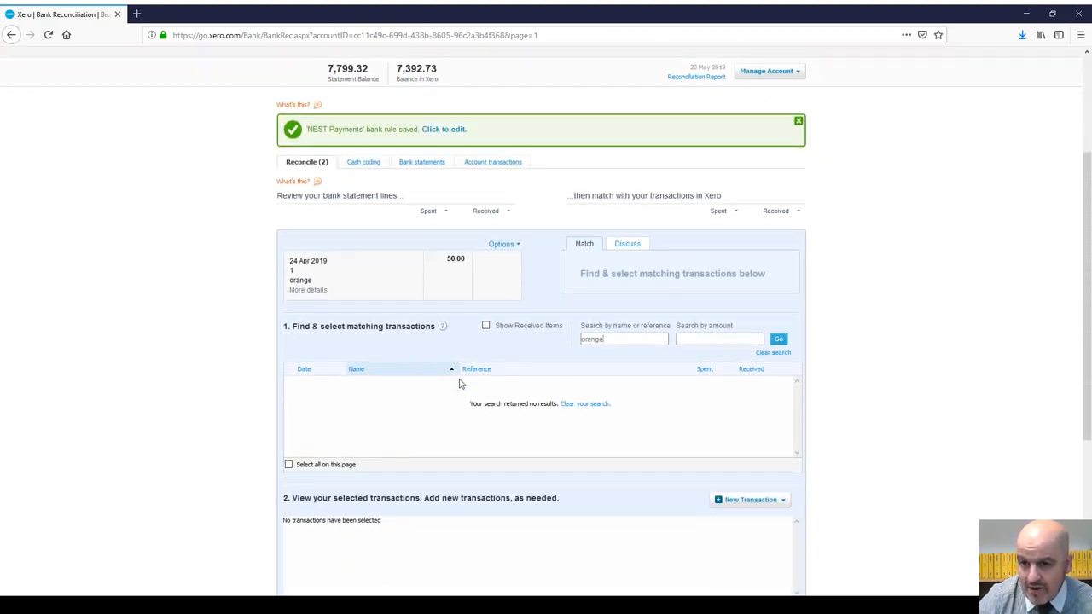
scroll(460, 384, "up", 1)
scroll(460, 384, "down", 1)
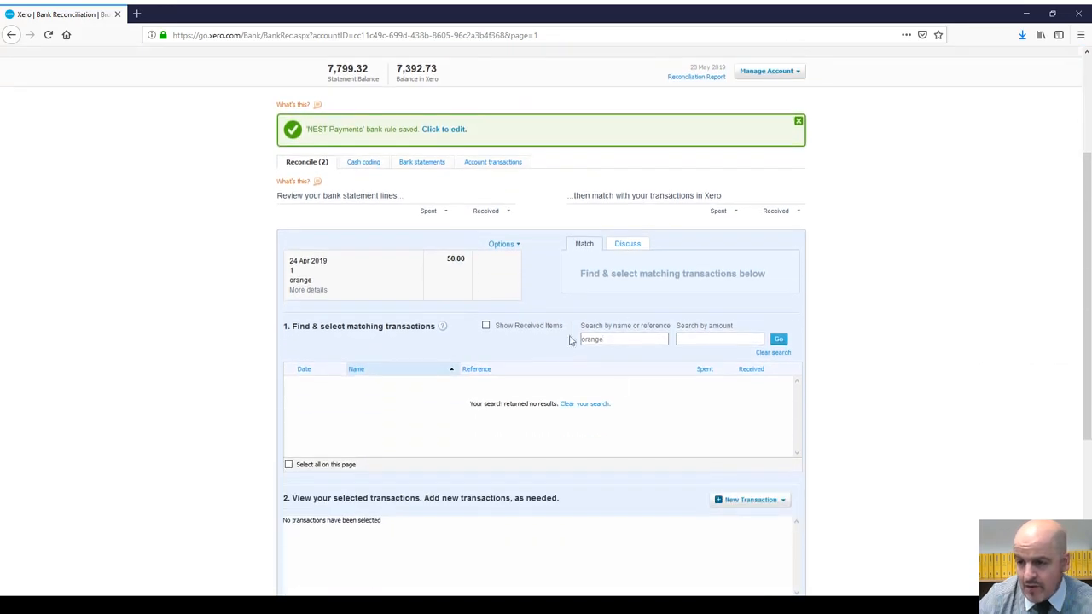
scroll(691, 468, "down", 4)
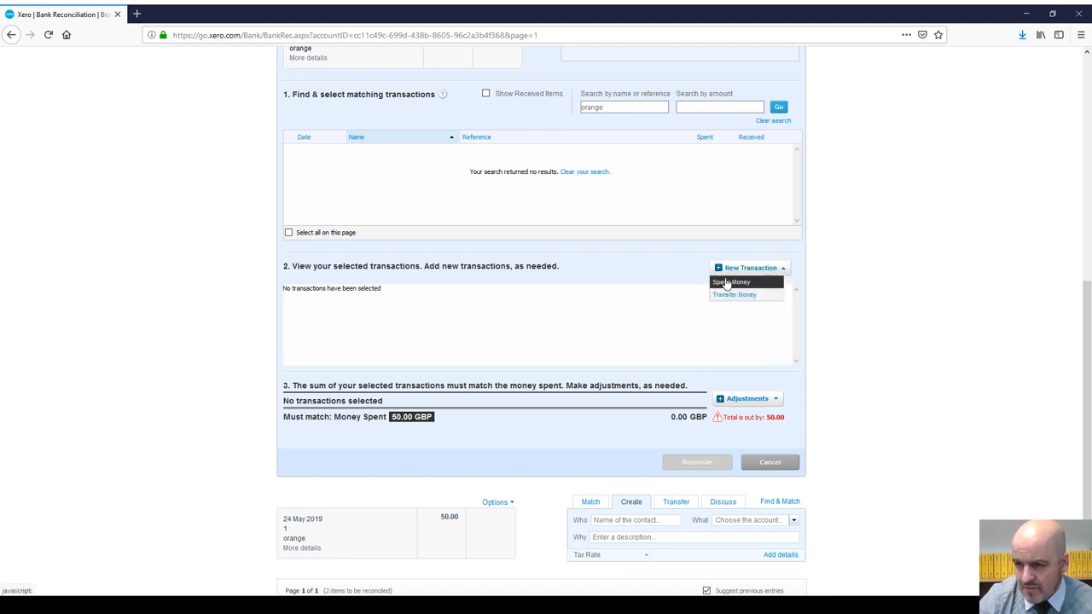
Step: Draft a Spend Money entry for the 24 Apr line to Orange, coded 489 - Telephone & Internet
left_click(726, 283)
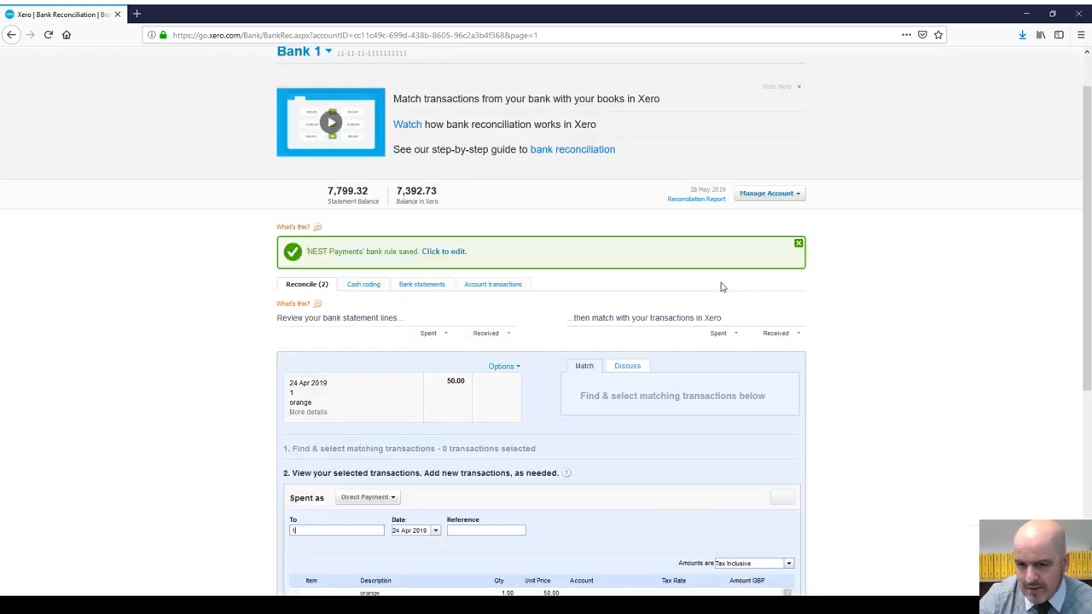
scroll(537, 478, "down", 4)
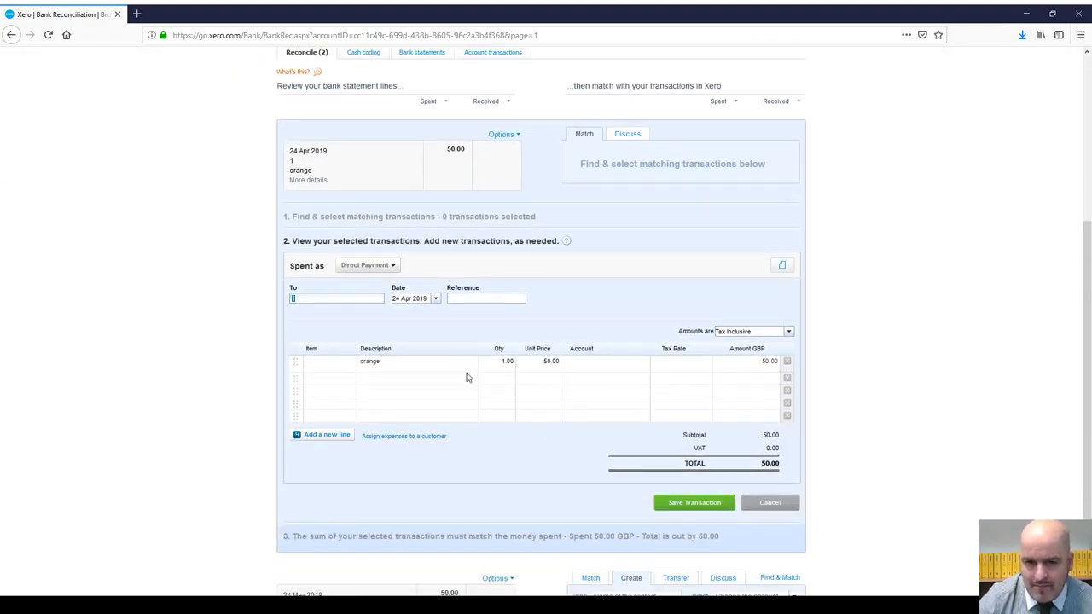
type("range")
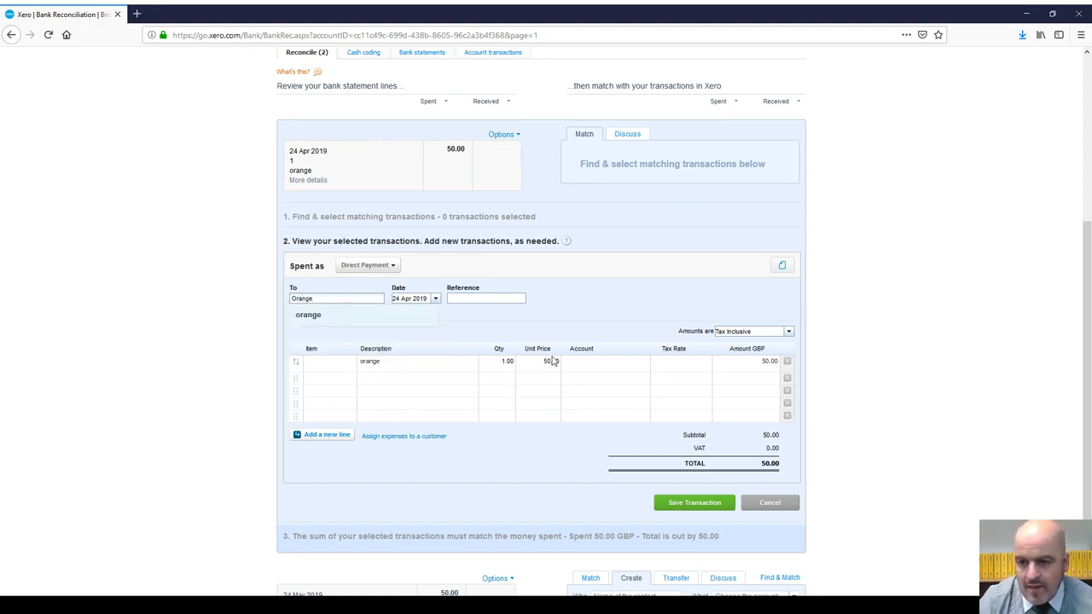
left_click(596, 361)
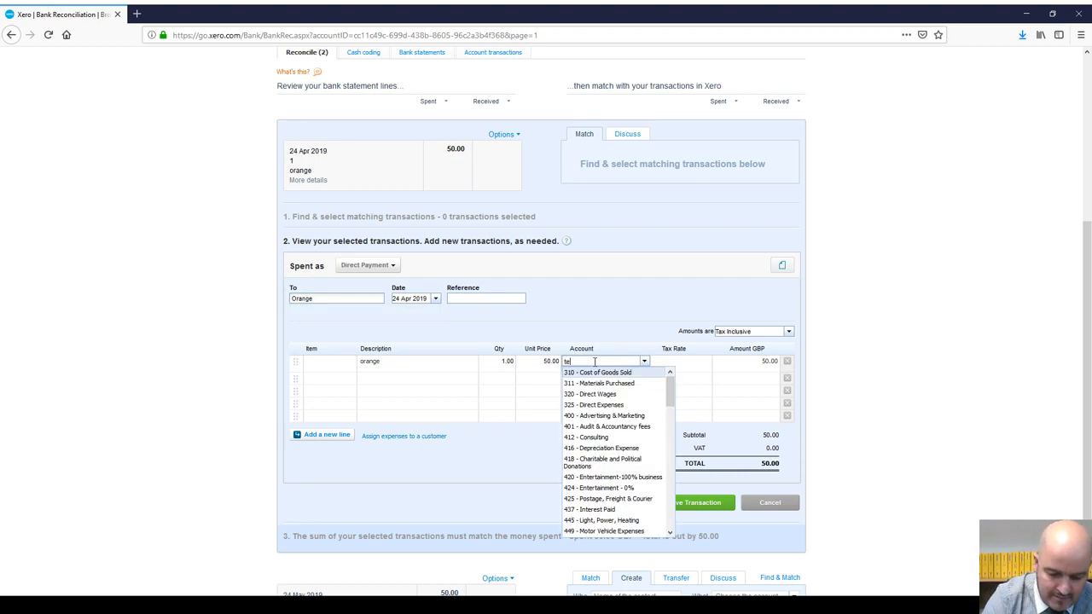
type("tele")
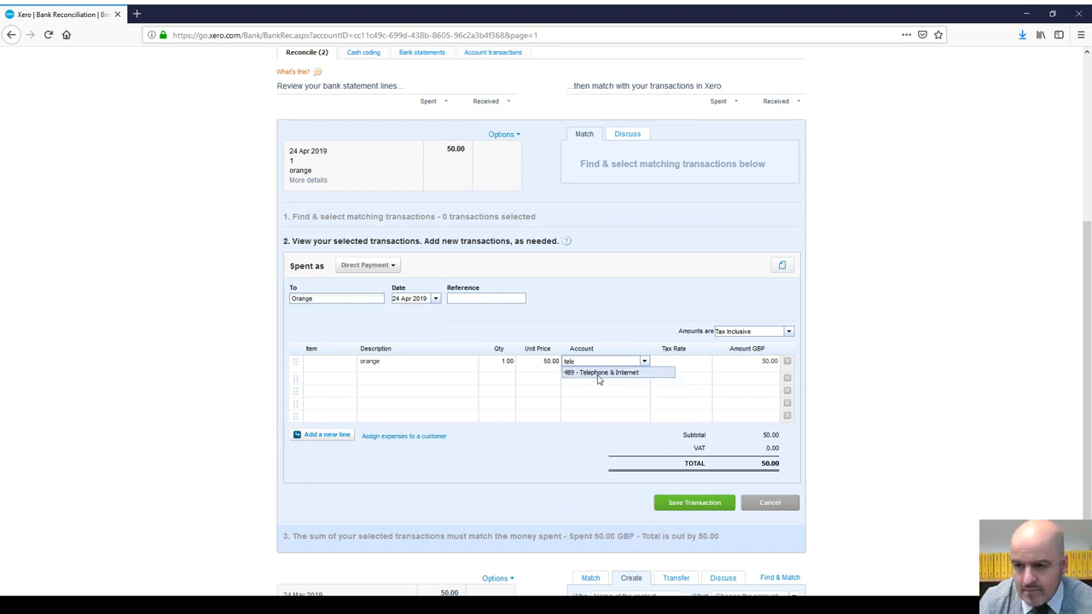
left_click(599, 374)
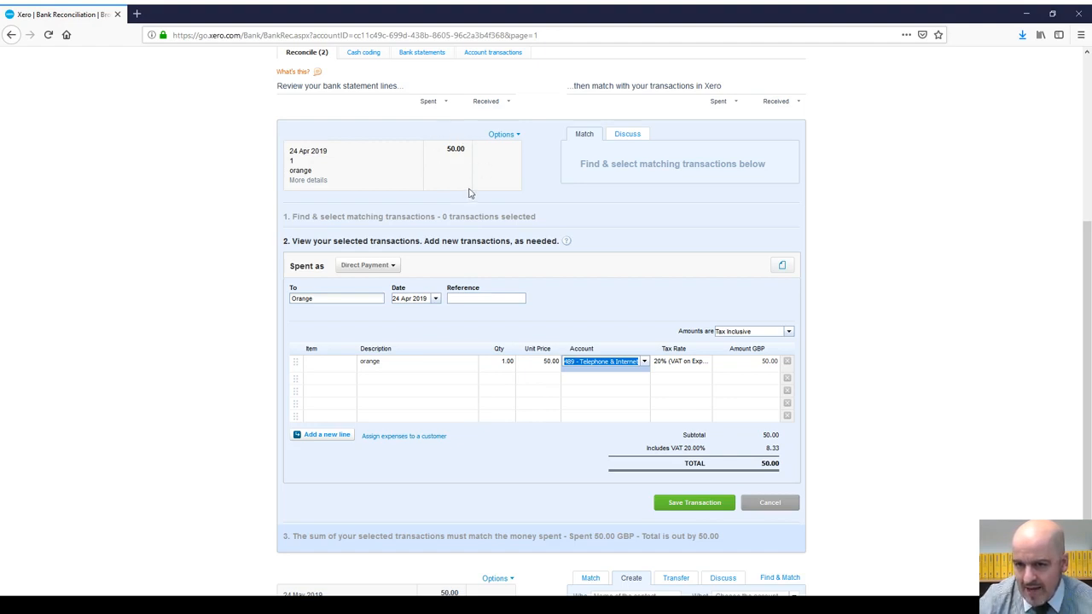
scroll(466, 192, "up", 5)
scroll(470, 196, "down", 5)
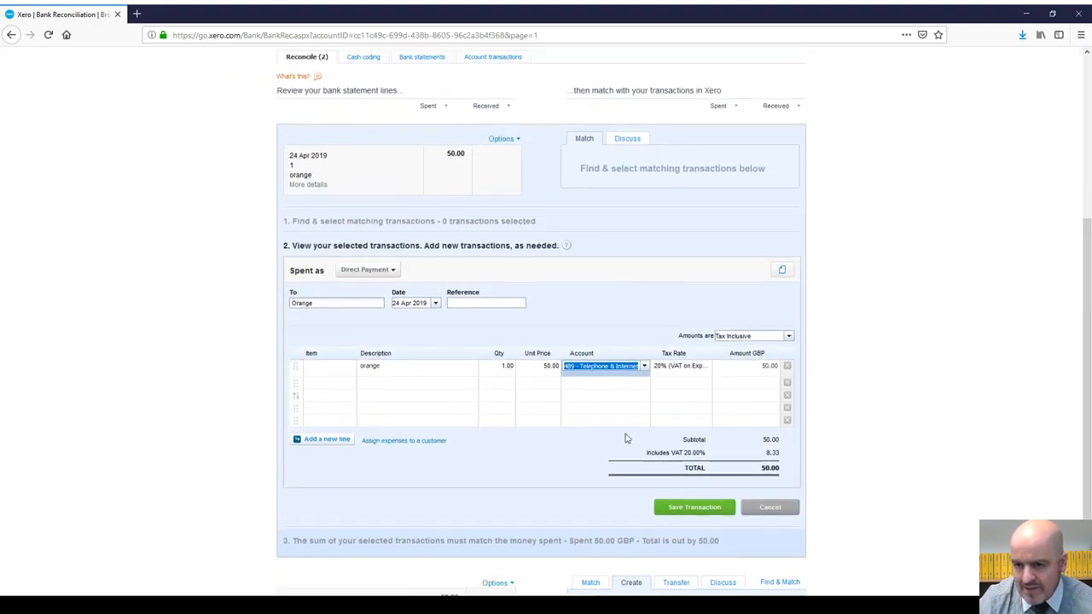
scroll(504, 244, "up", 2)
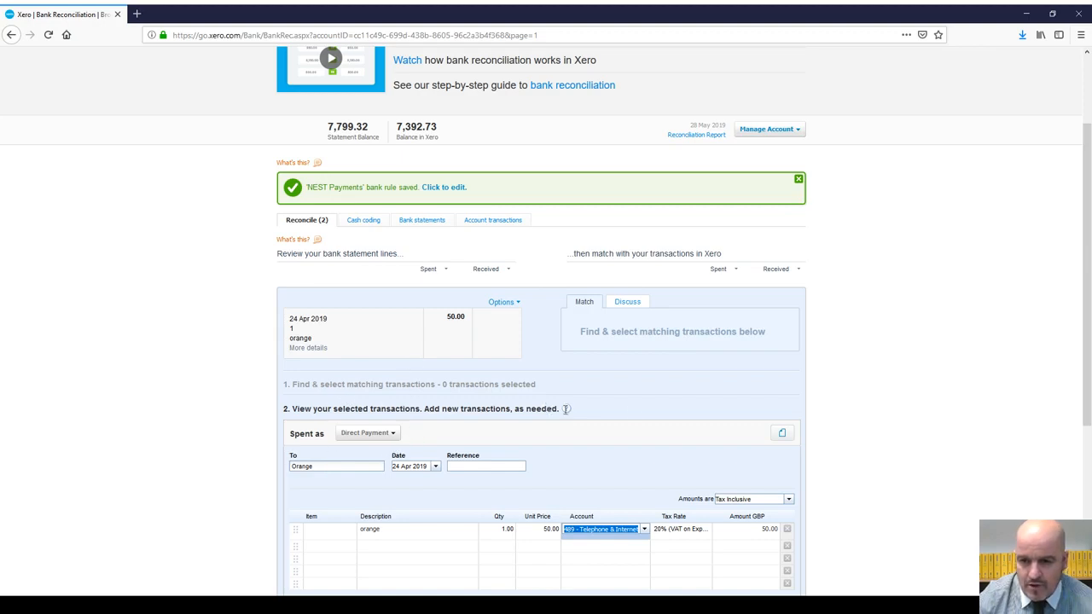
scroll(646, 402, "up", 2)
scroll(634, 334, "down", 5)
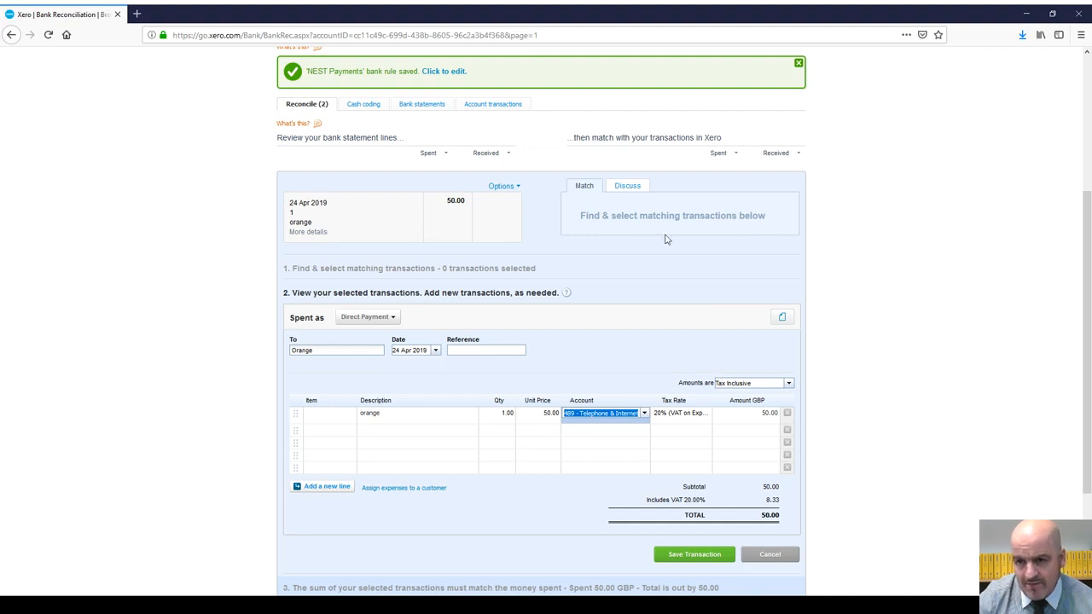
Step: Change the payment to an Overpayment, save and reconcile the 24 Apr line, then view the 24 May line's details
left_click(392, 317)
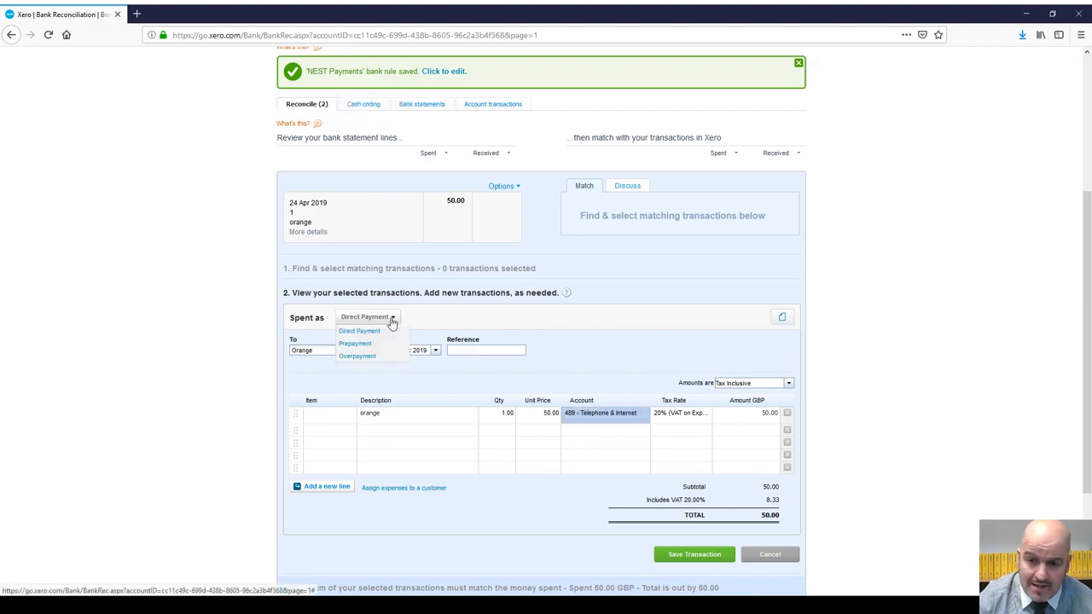
left_click(378, 356)
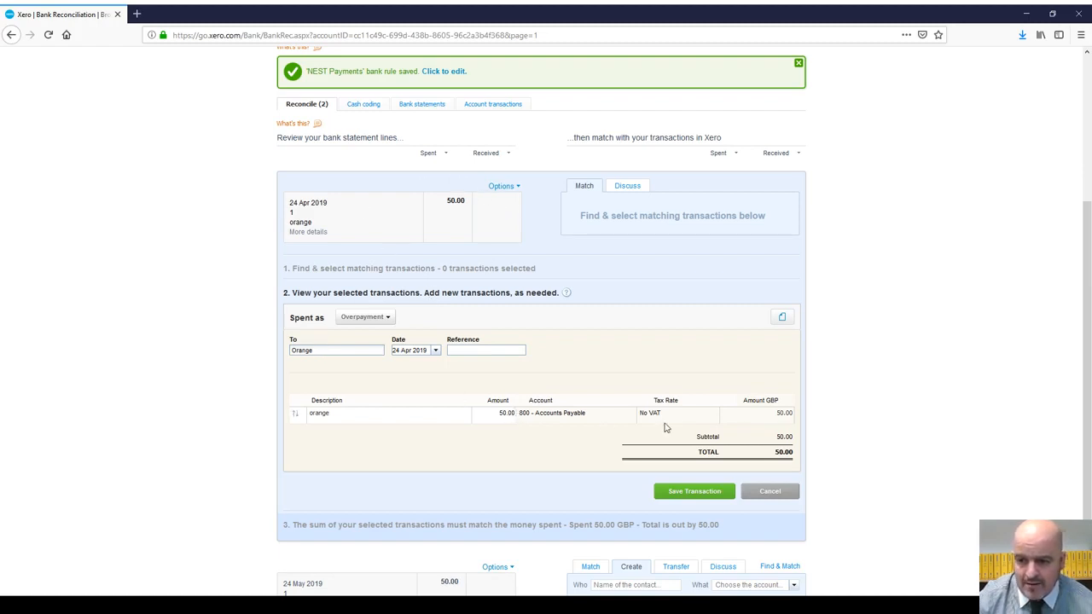
left_click(707, 493)
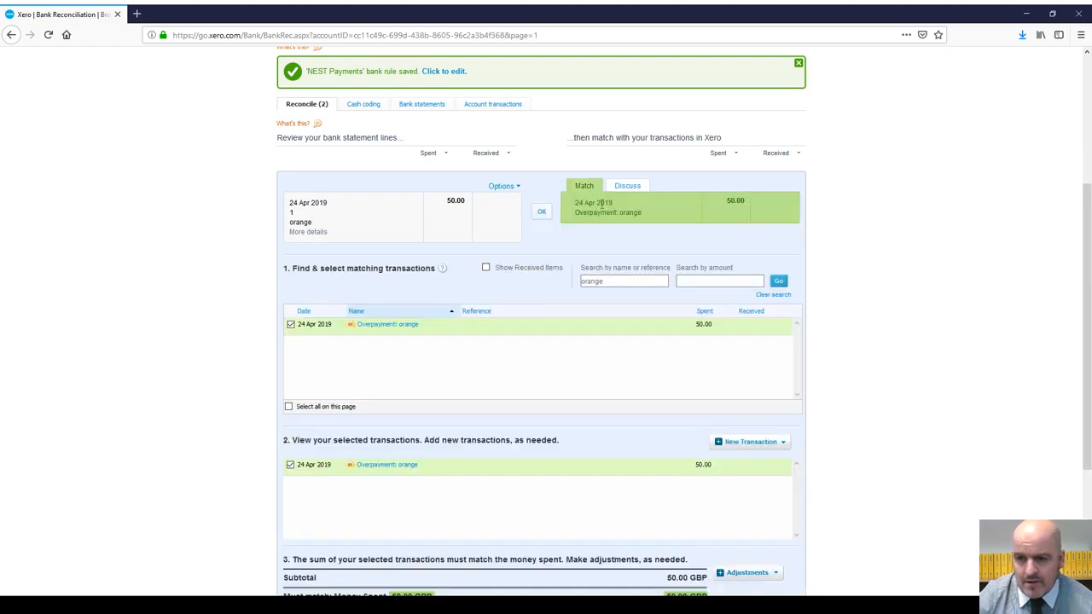
left_click(541, 212)
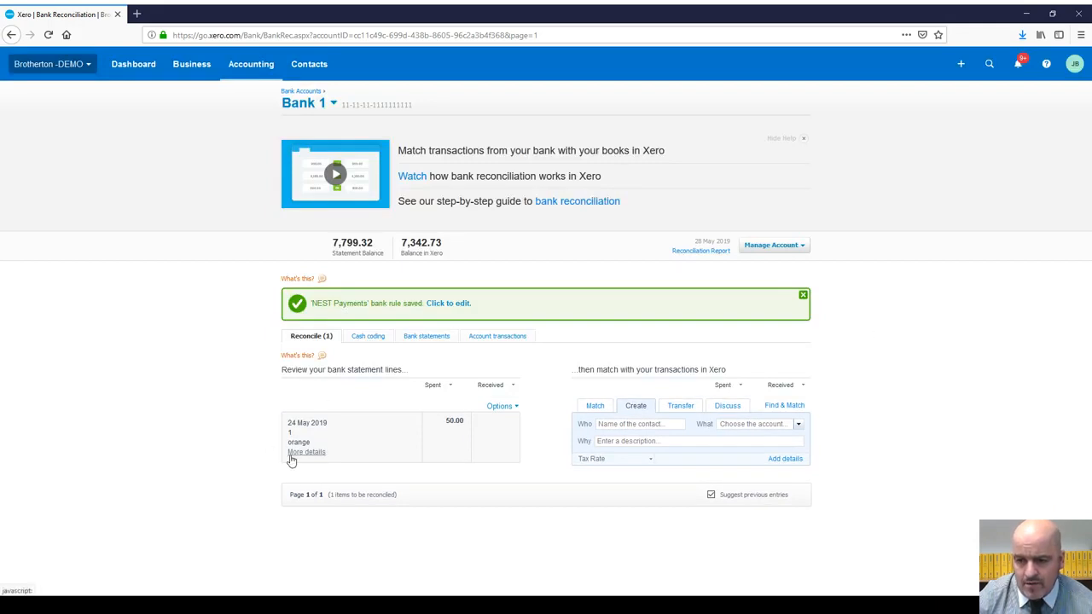
left_click(291, 453)
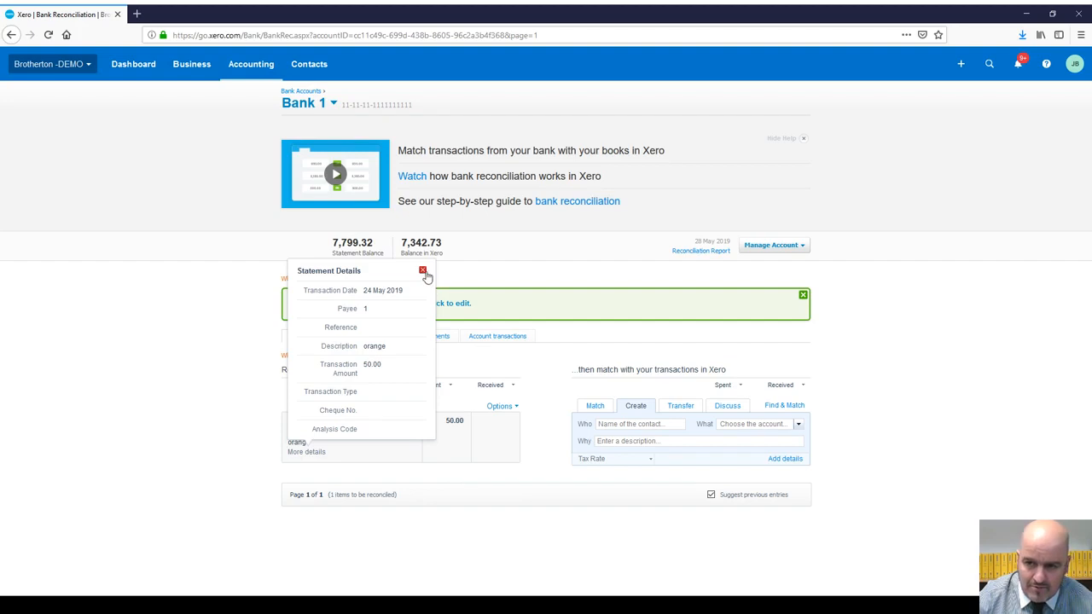
left_click(423, 272)
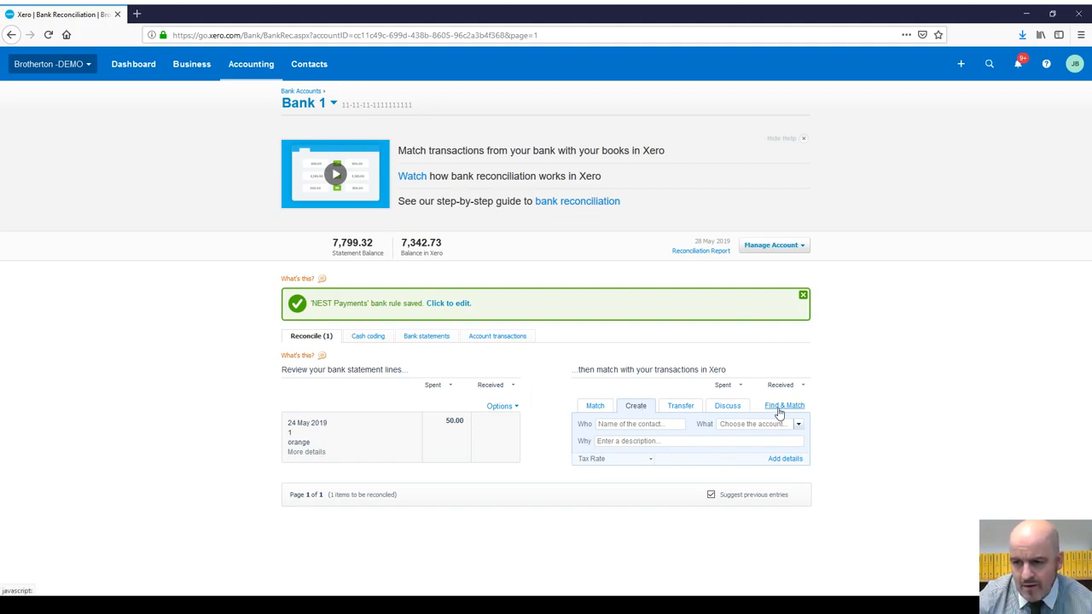
Step: Search for an existing 'orange' transaction to match the 24 May line
left_click(779, 406)
left_click(640, 512)
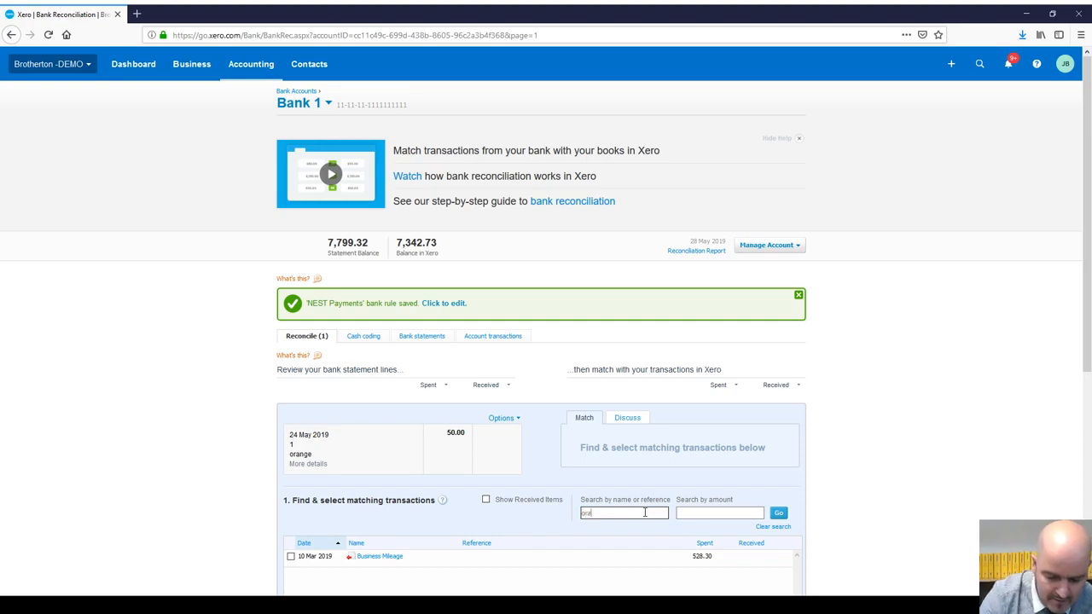
type("orange")
key("Return")
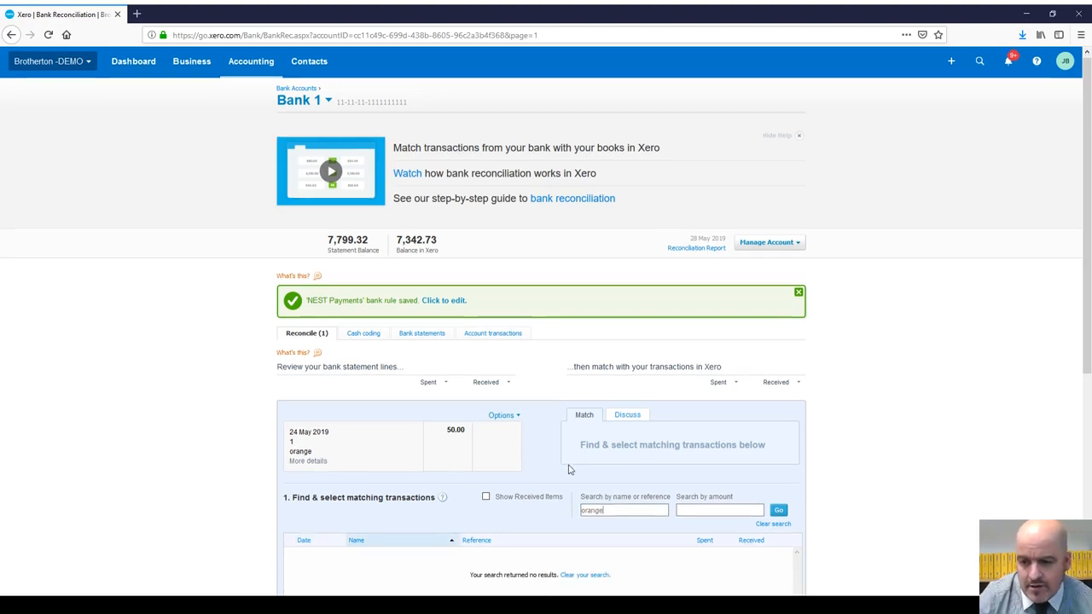
scroll(567, 469, "down", 3)
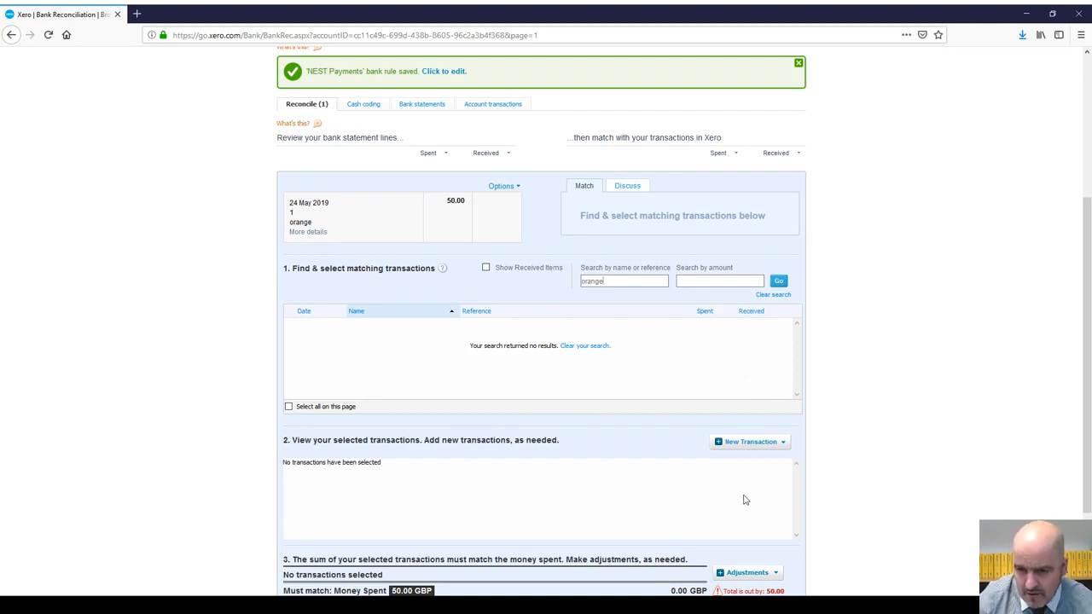
Step: Record a Spend Money overpayment to orange for the line, save it and reconcile
left_click(778, 443)
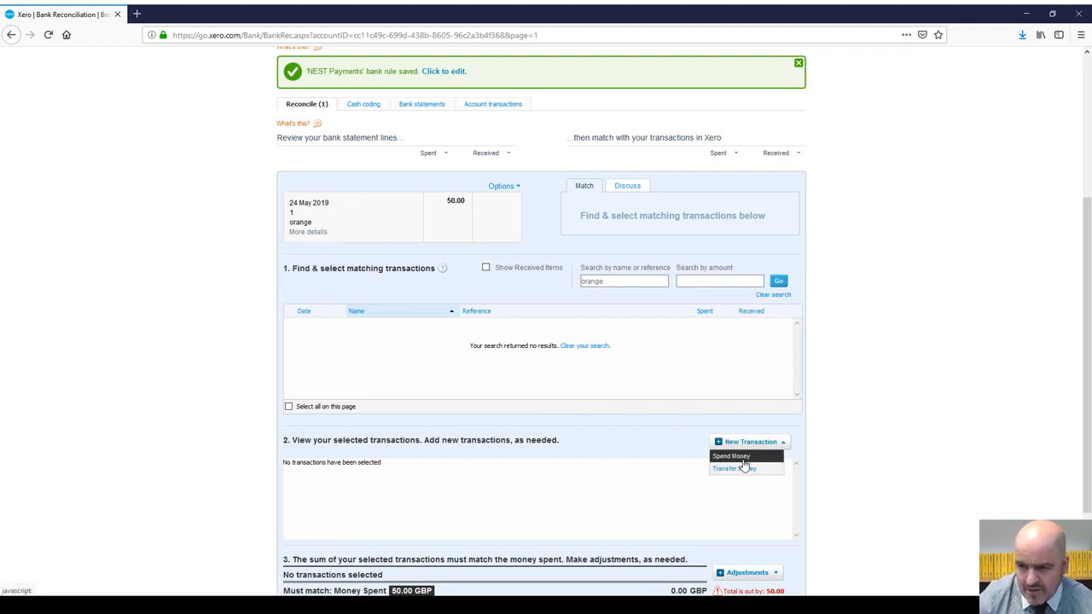
left_click(742, 461)
scroll(849, 515, "down", 3)
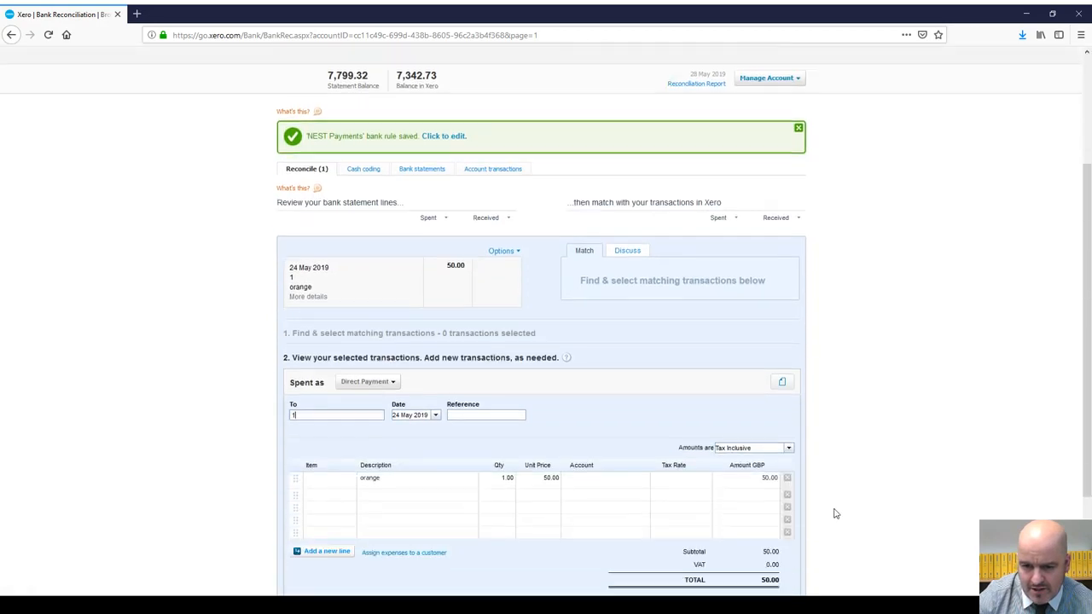
left_click(395, 378)
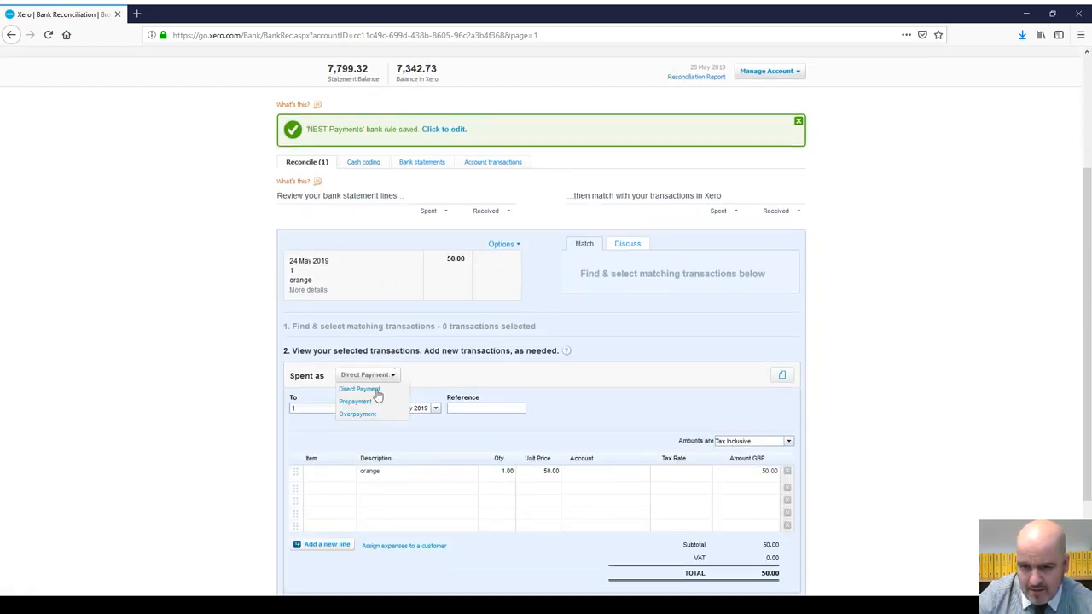
left_click(362, 416)
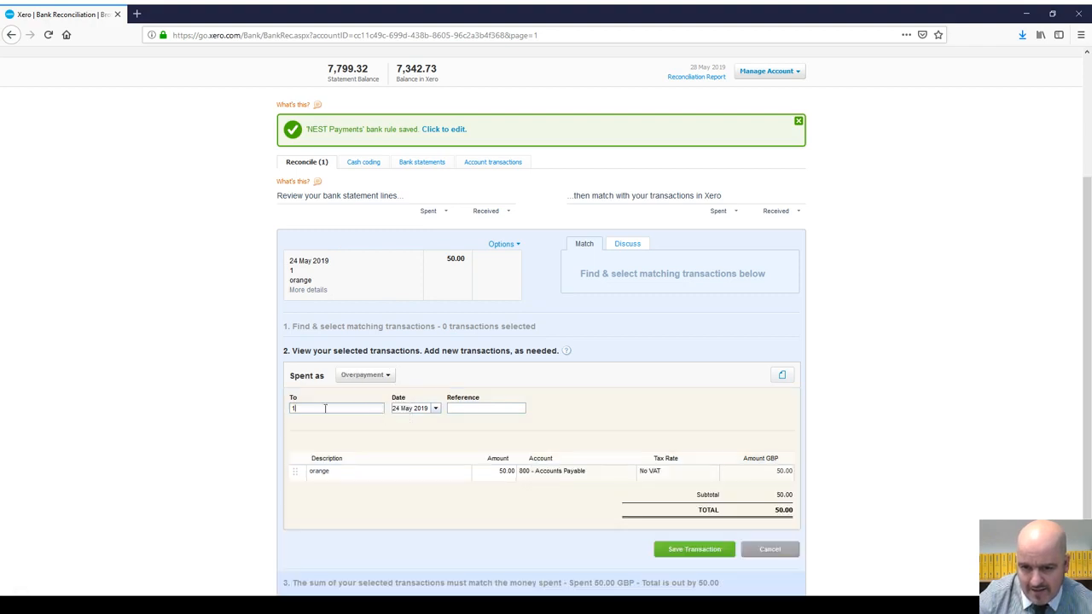
type("Orange")
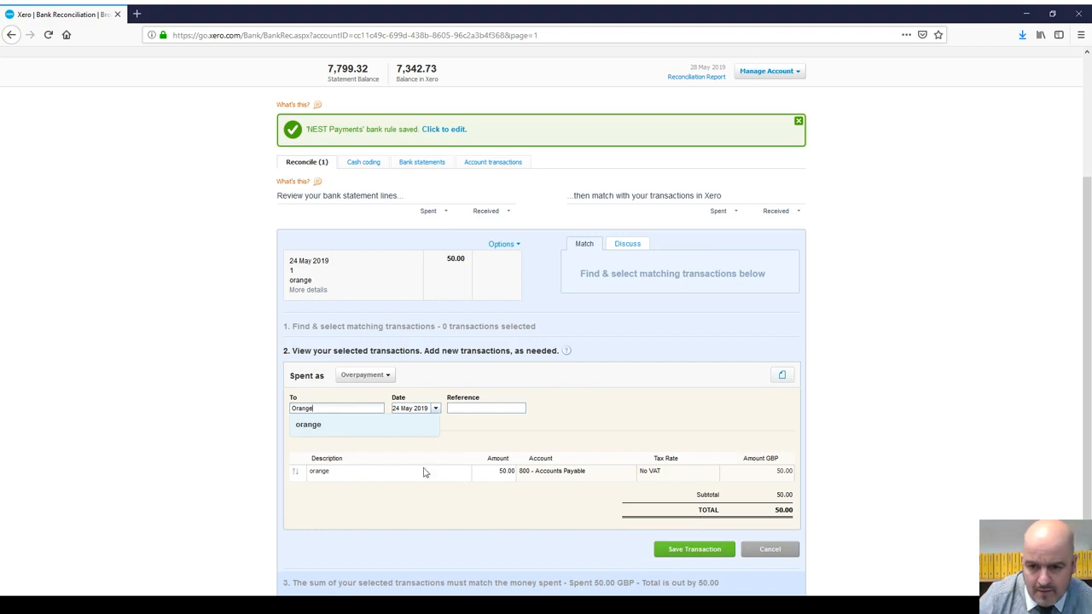
left_click(312, 427)
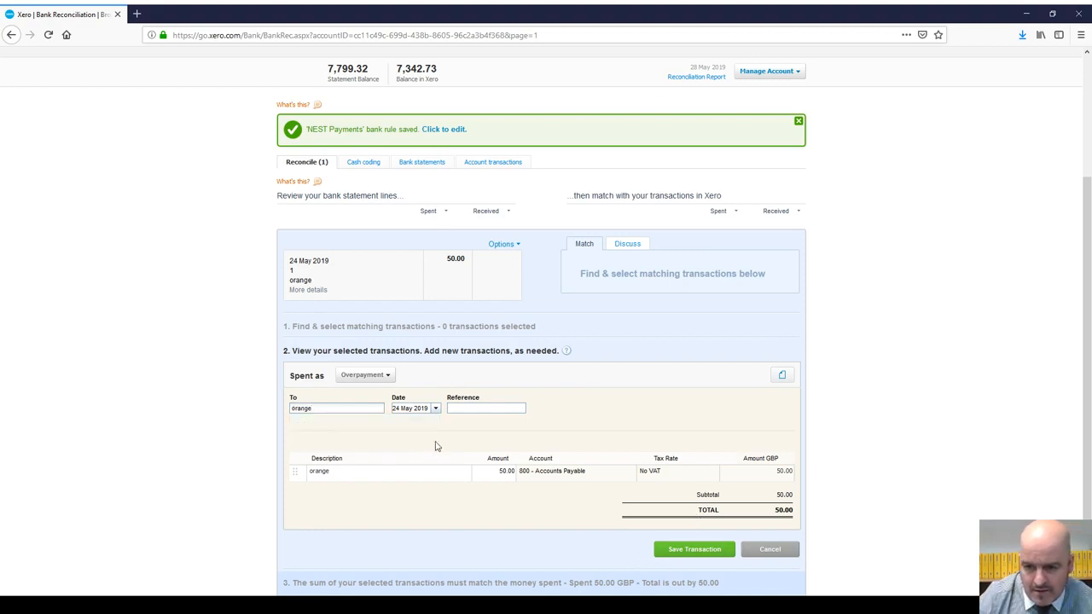
left_click(359, 476)
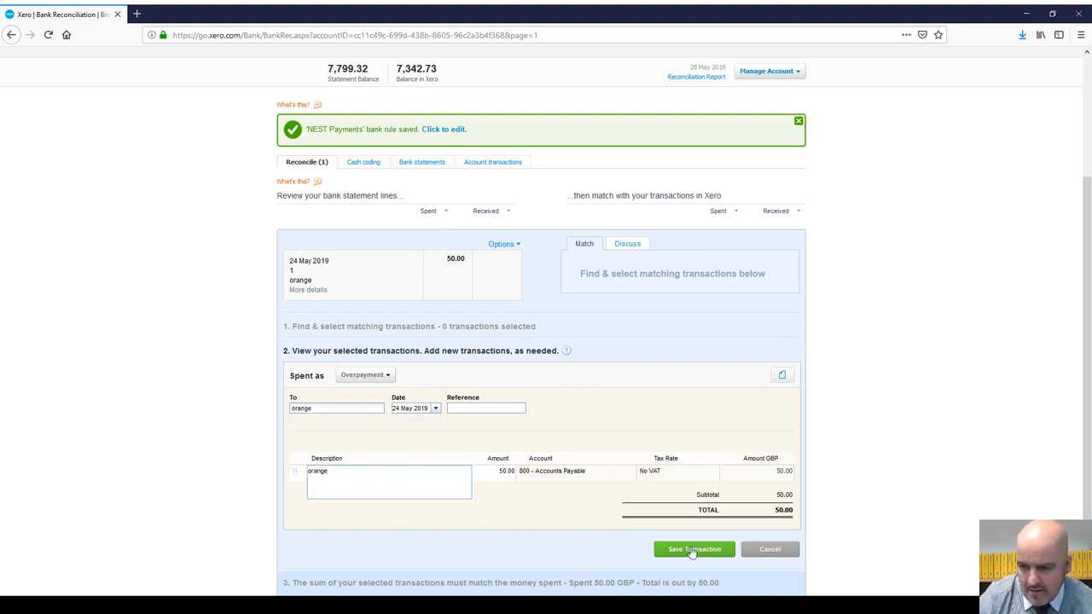
left_click(698, 550)
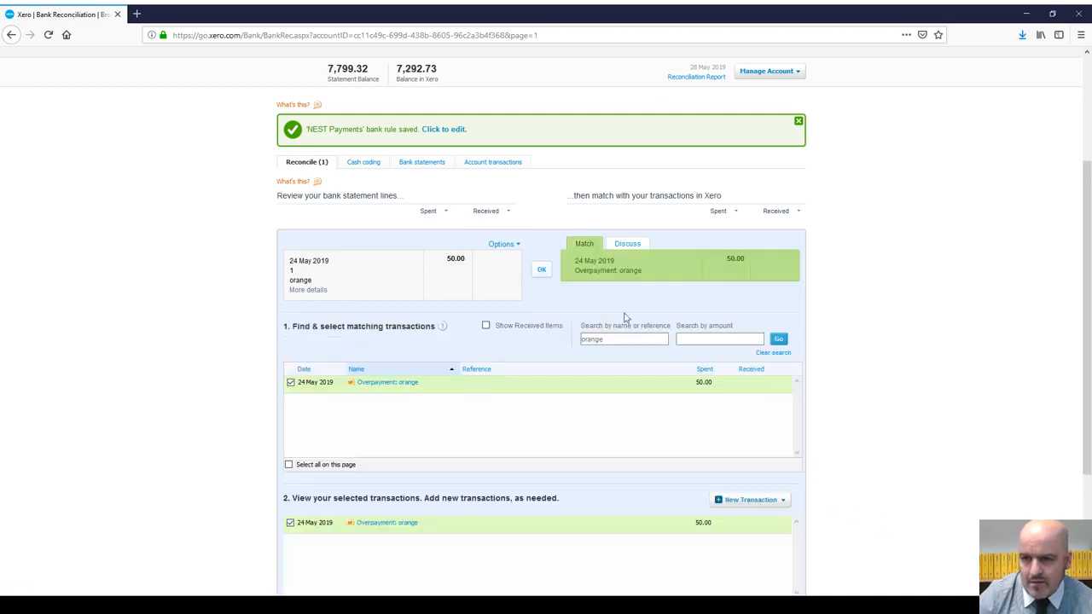
left_click(545, 274)
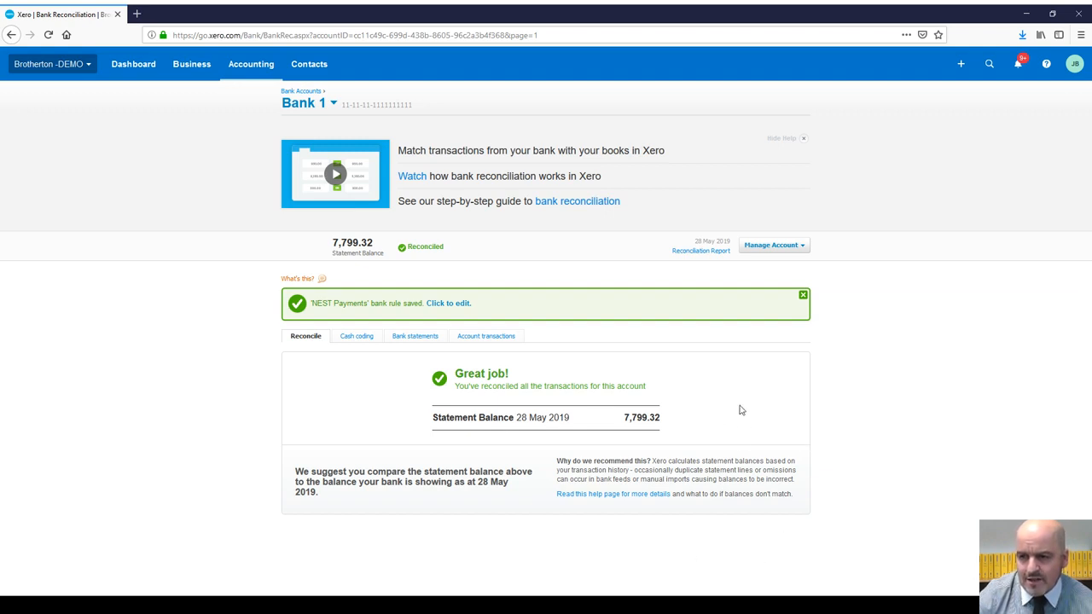
Step: Search Contacts for 'orange' and open its record showing two 50.00 overpayments
left_click(315, 71)
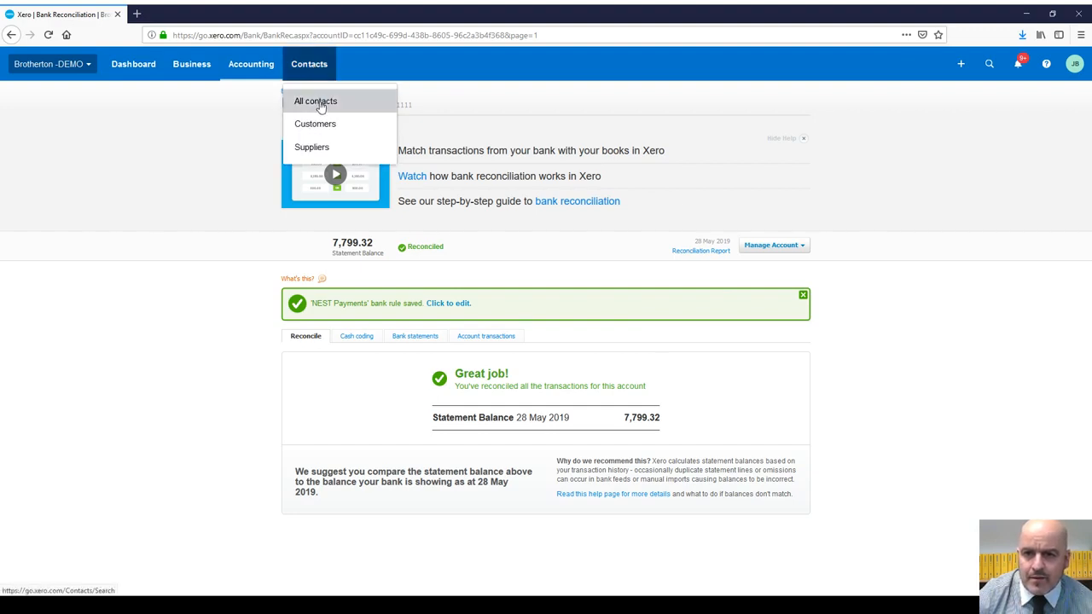
left_click(318, 107)
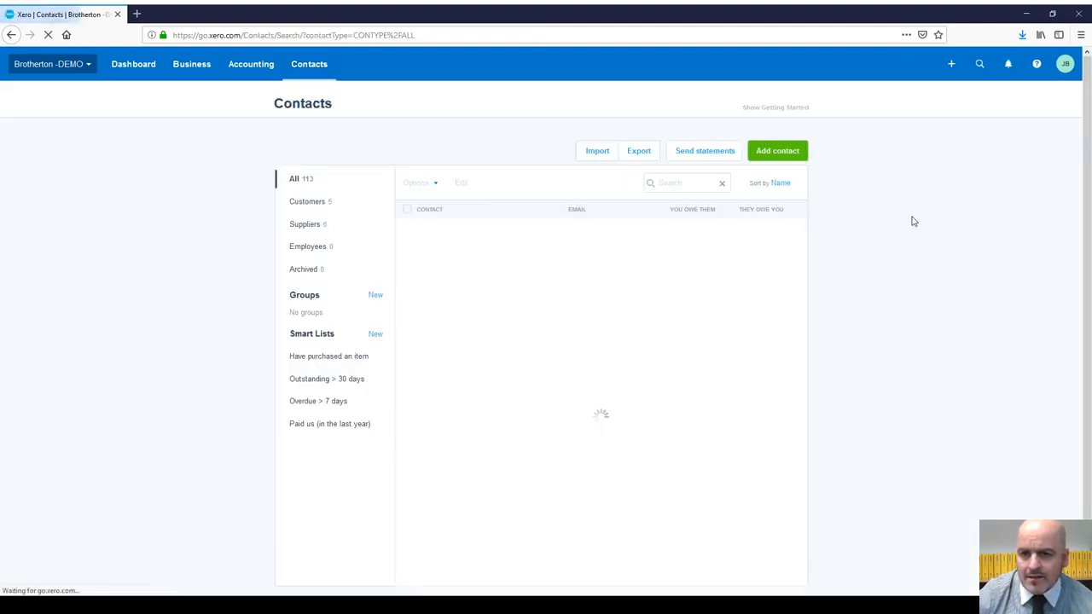
left_click(680, 184)
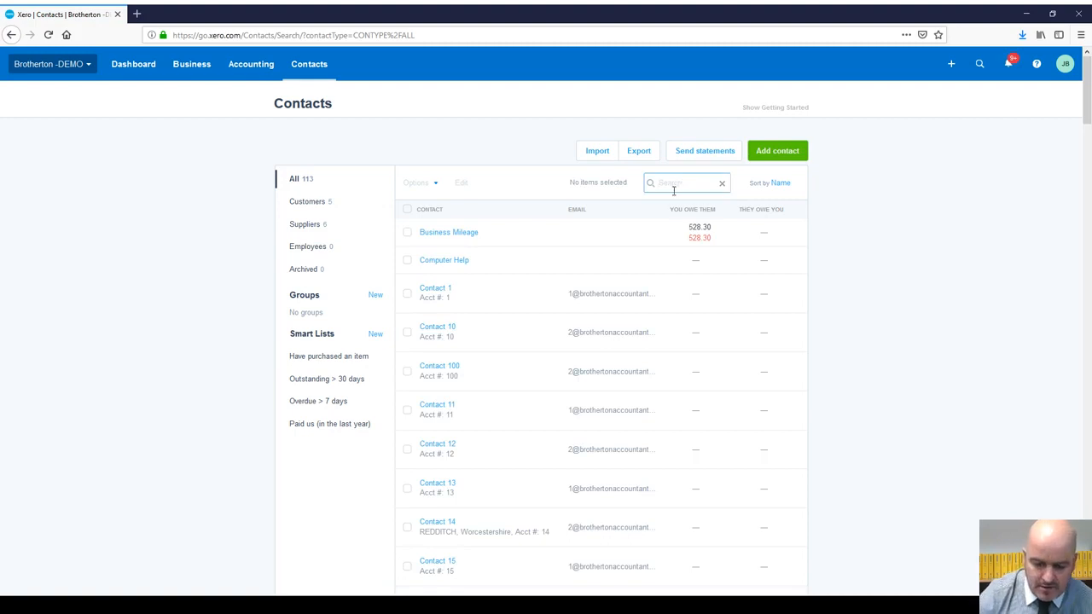
type("orang")
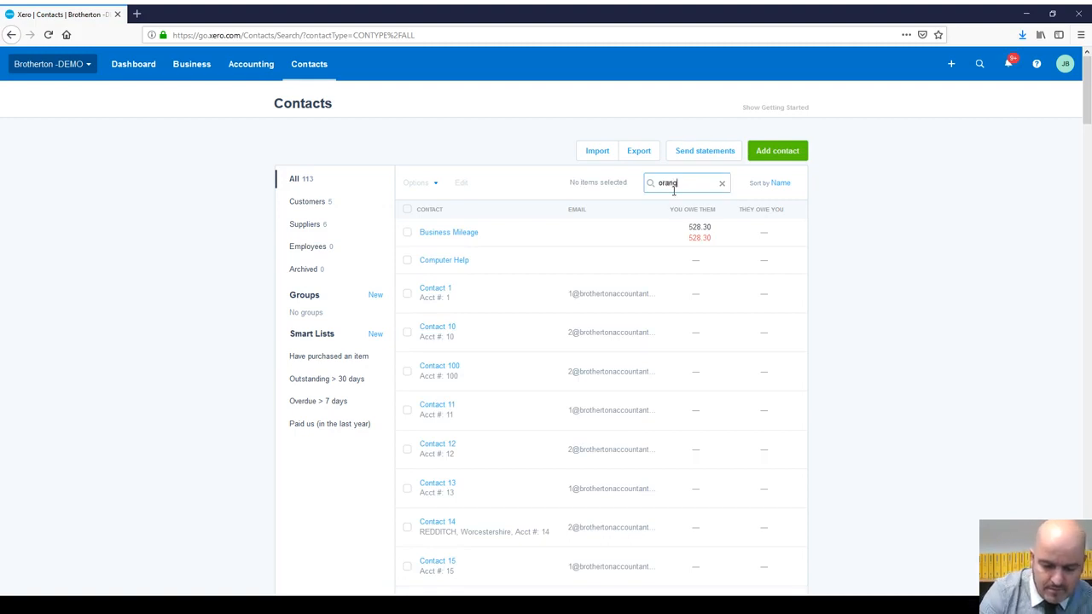
type("e")
key("Return")
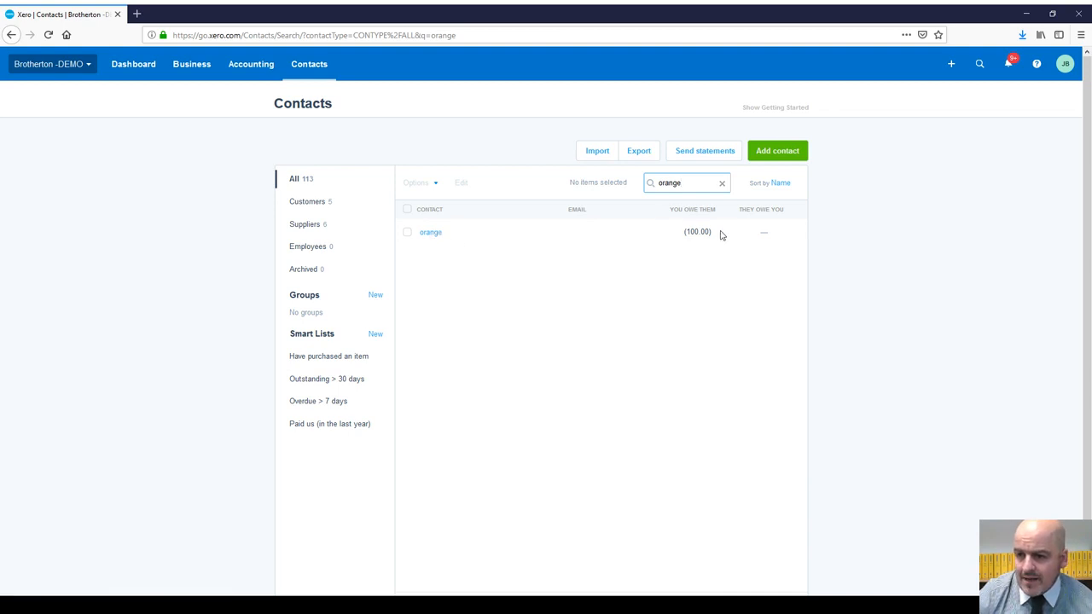
left_click(426, 234)
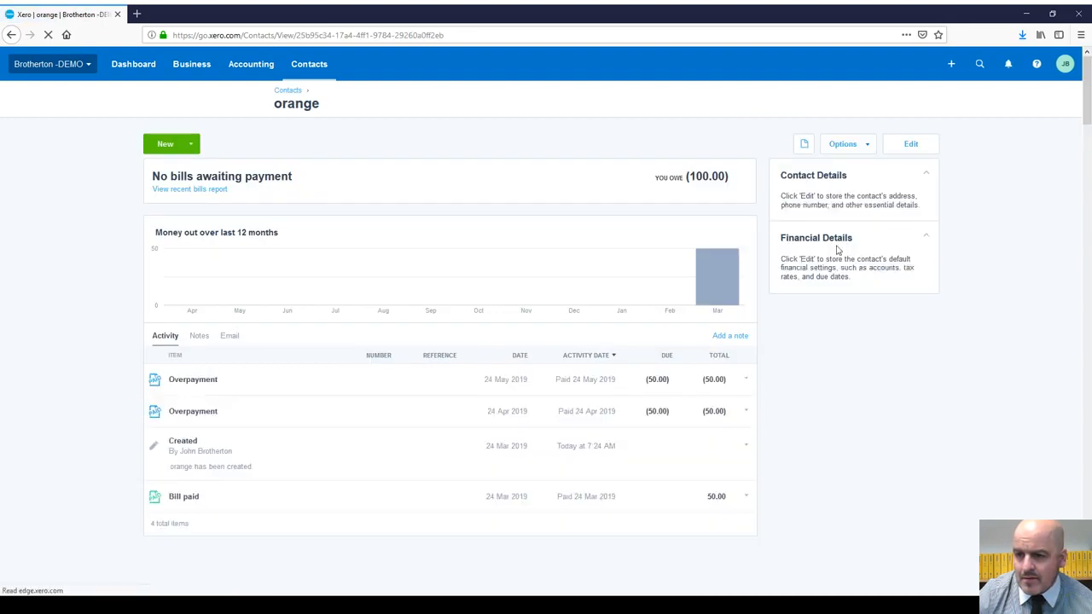
scroll(761, 281, "down", 3)
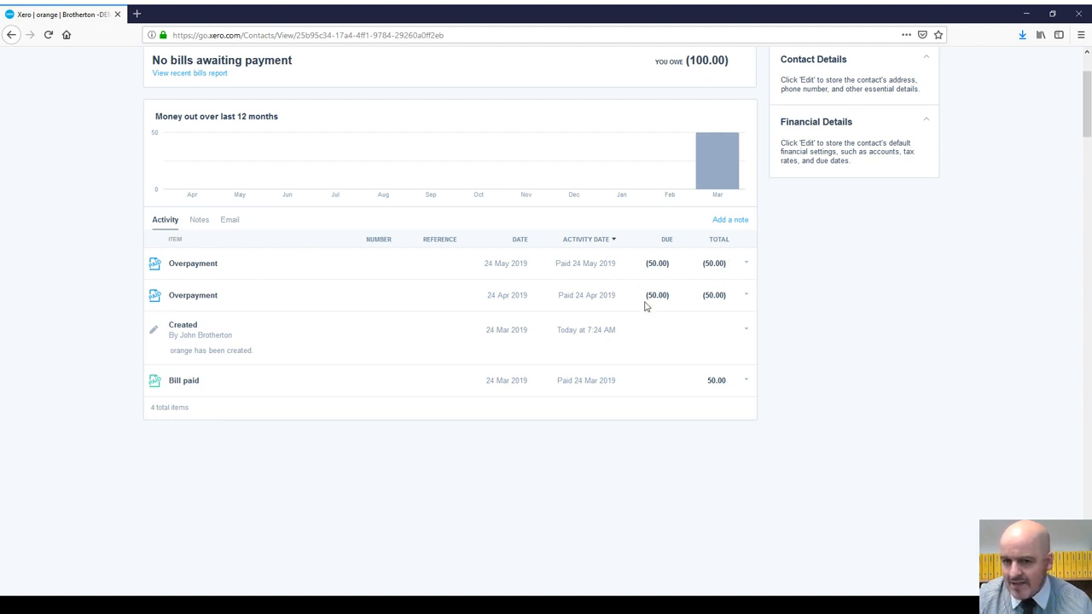
scroll(646, 305, "up", 3)
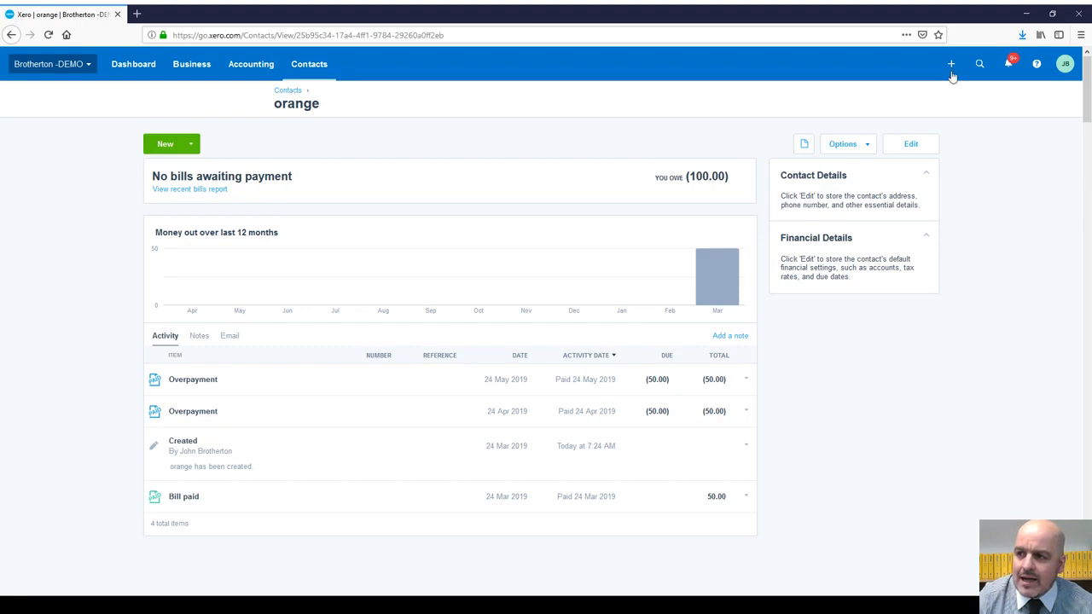
Step: Start a new bill from orange with a due date of 24 Mar 2019
left_click(951, 72)
left_click(876, 143)
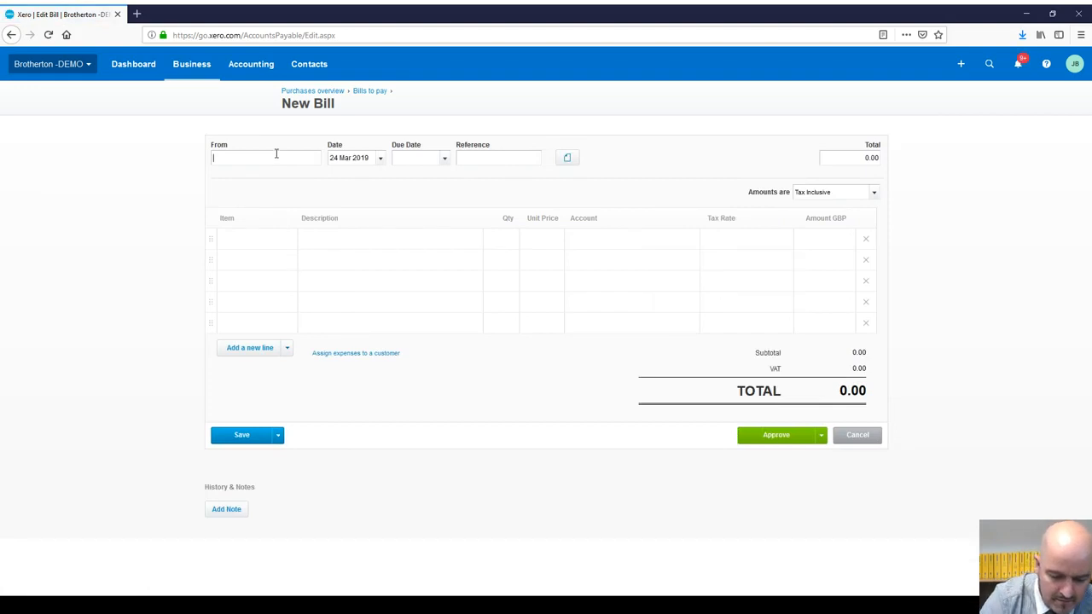
type("orange")
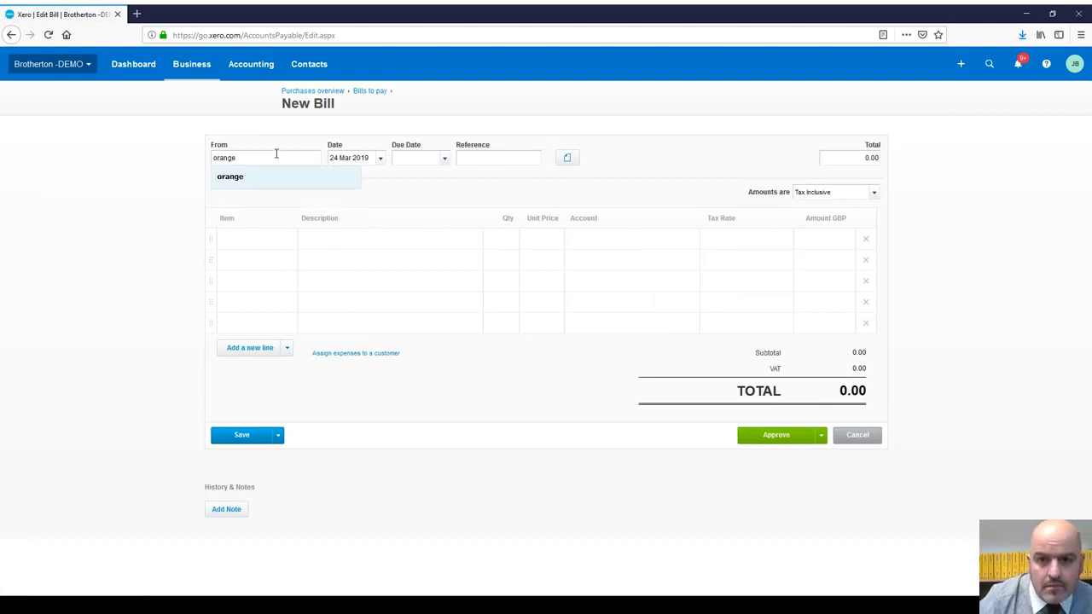
left_click(422, 155)
left_click(443, 160)
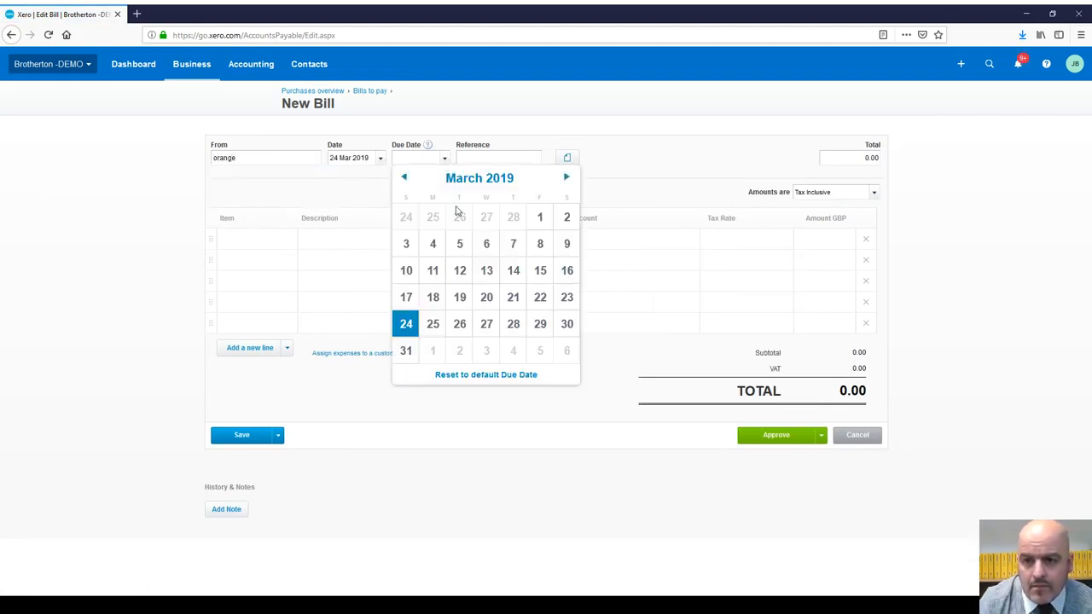
left_click(406, 323)
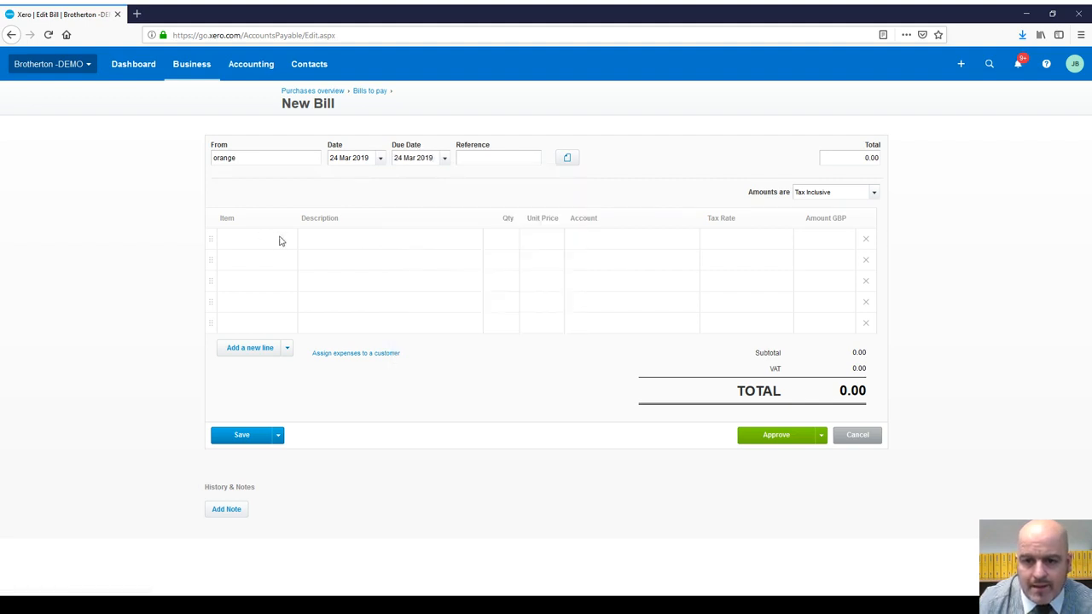
Step: Add a Telephone line, qty 1 at 50, coded 489 - Telephone & Internet, tax inclusive, and approve
left_click(288, 242)
left_click(291, 243)
left_click(347, 240)
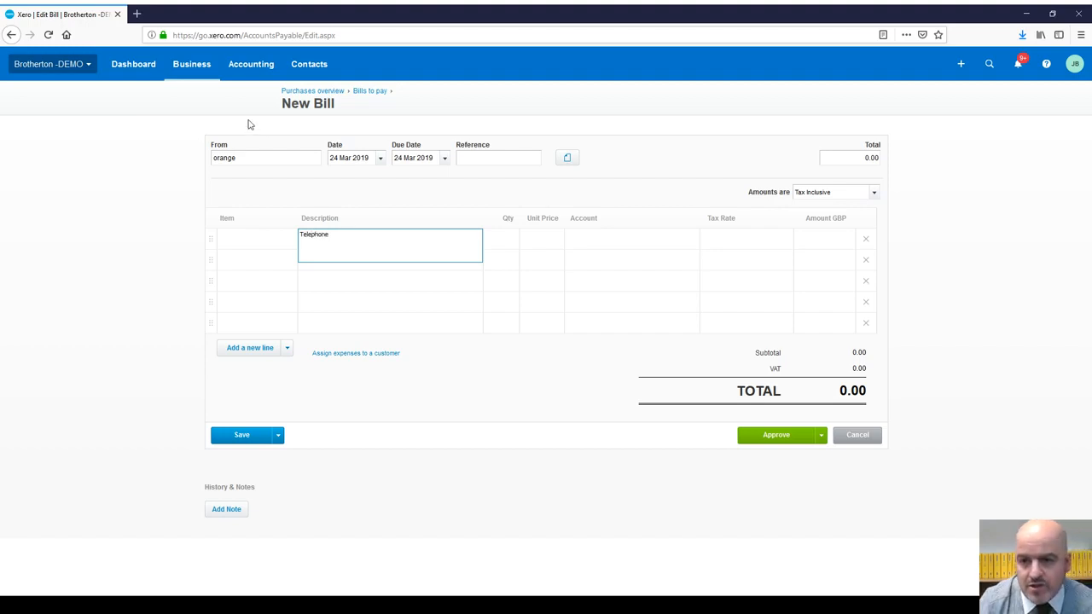
left_click(515, 239)
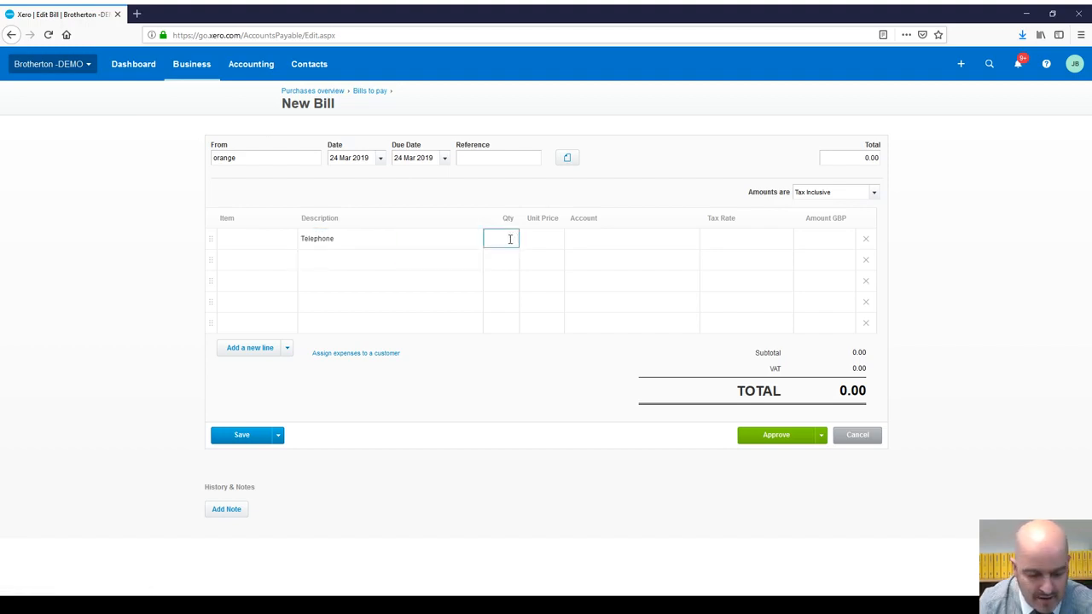
type("1")
left_click(551, 239)
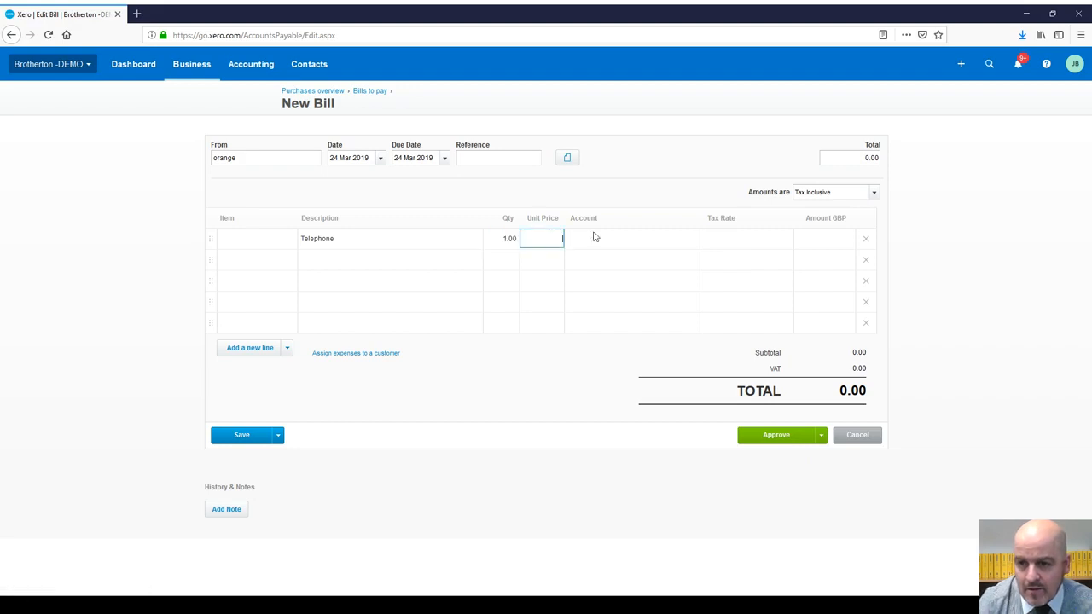
left_click(618, 238)
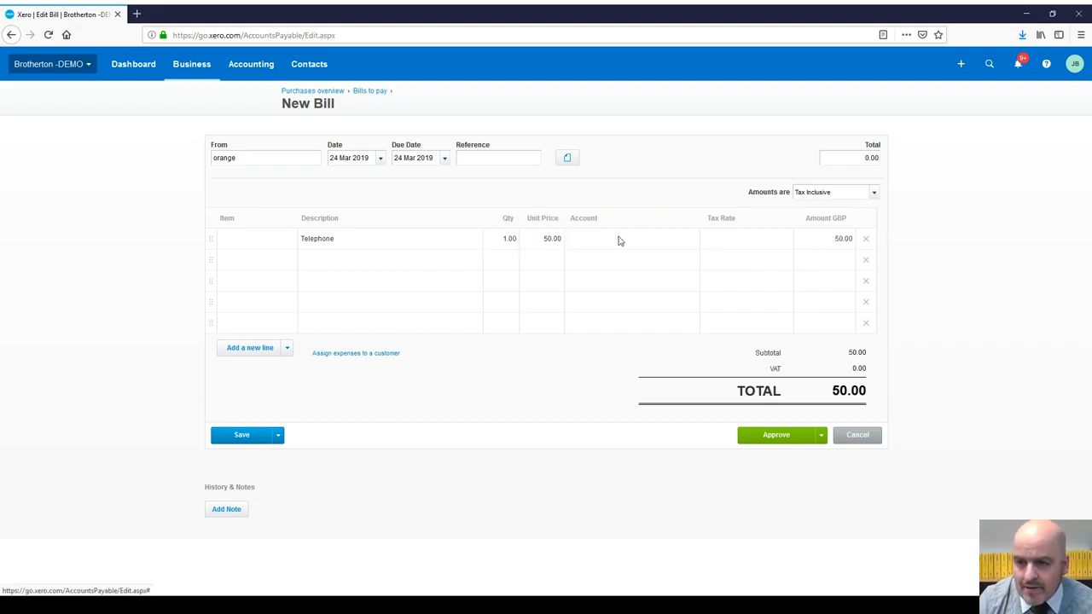
type("tel")
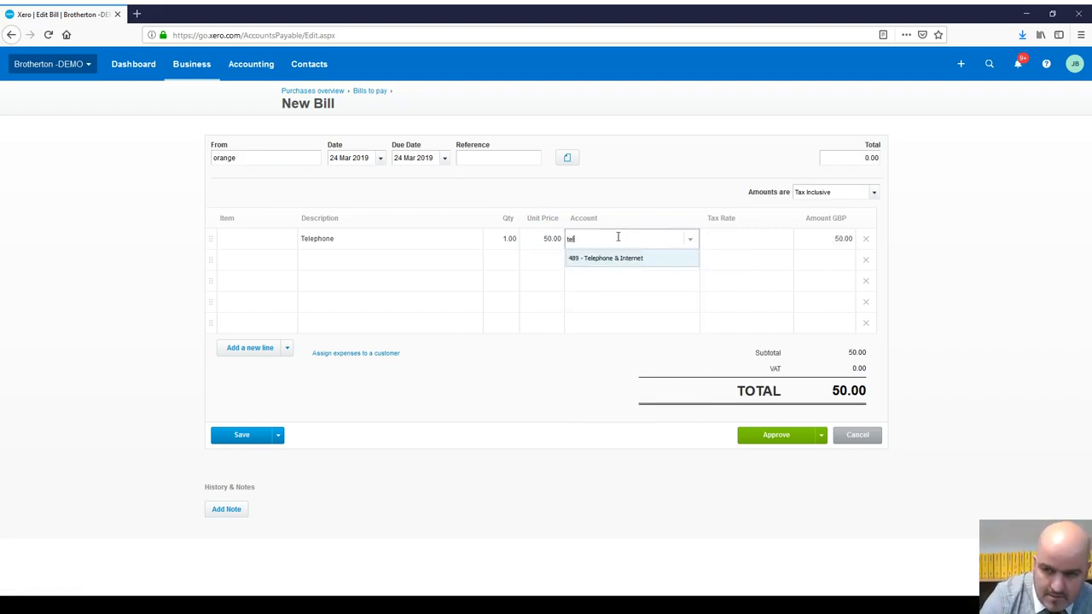
left_click(614, 261)
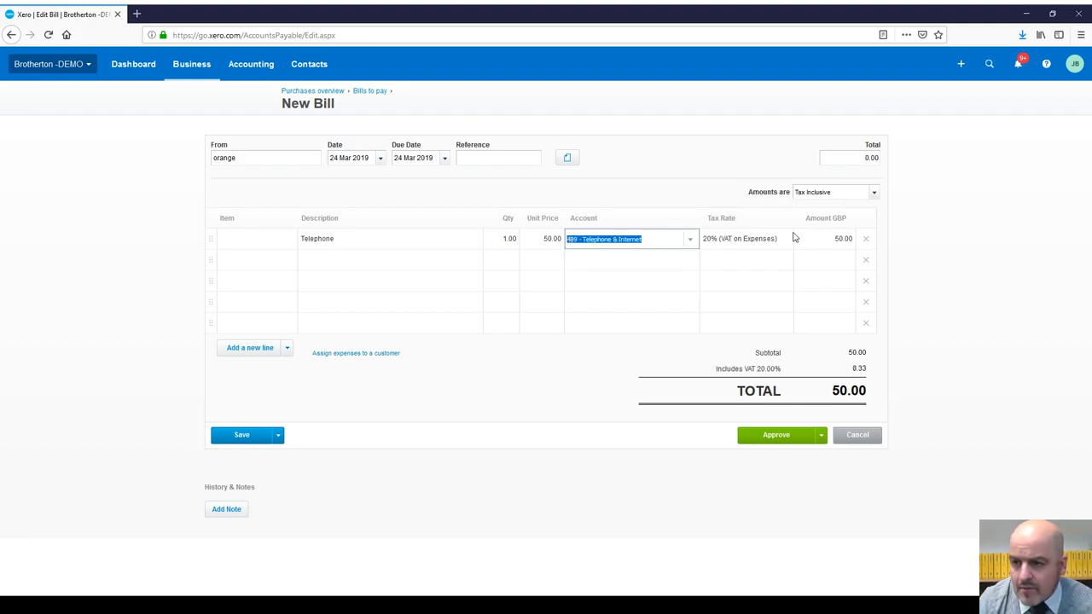
left_click(873, 193)
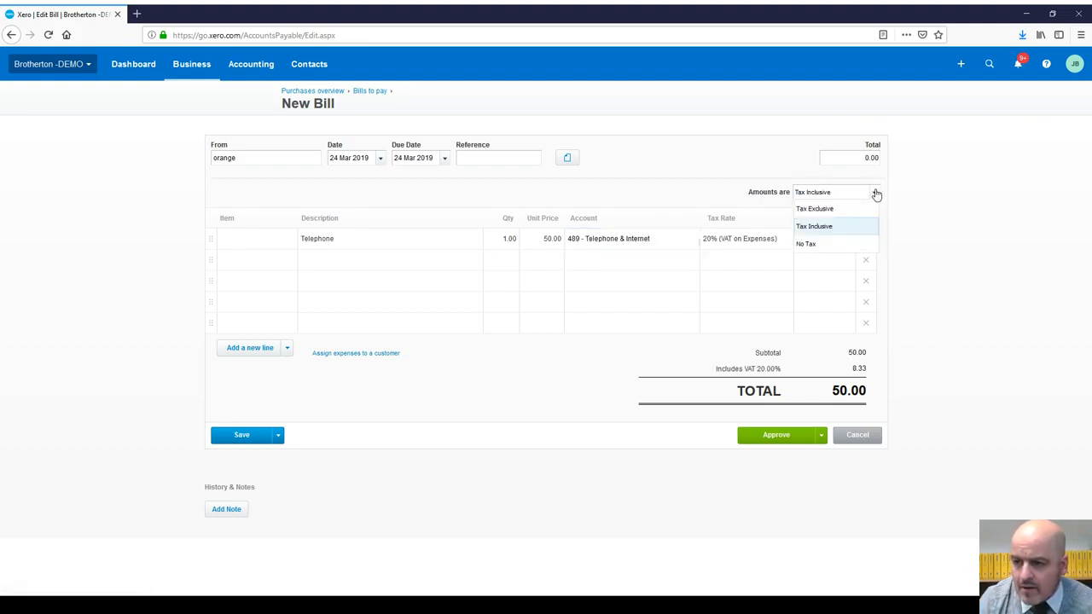
left_click(873, 193)
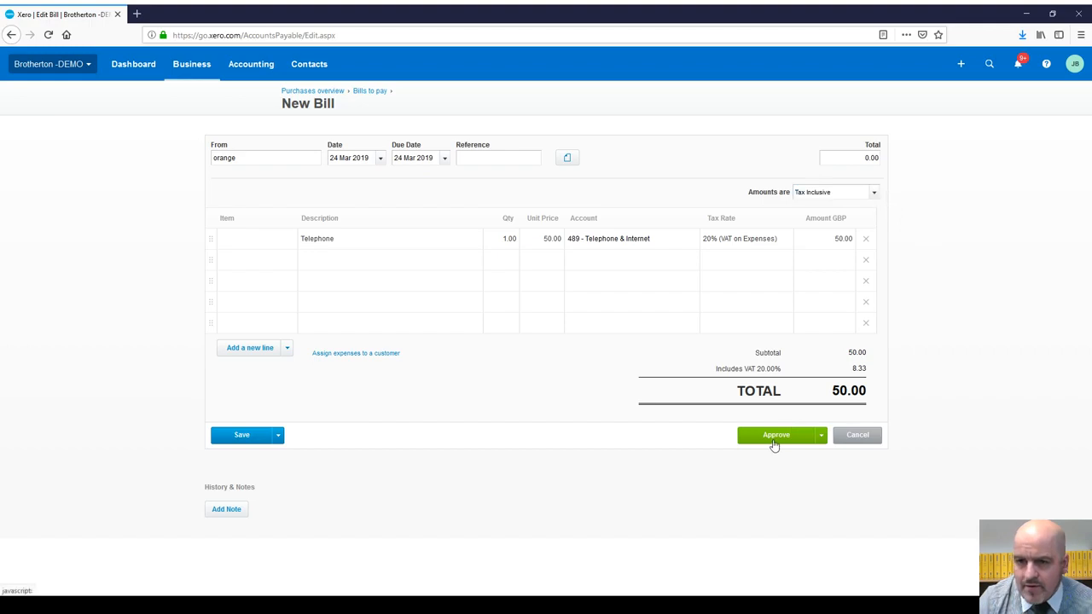
left_click(774, 442)
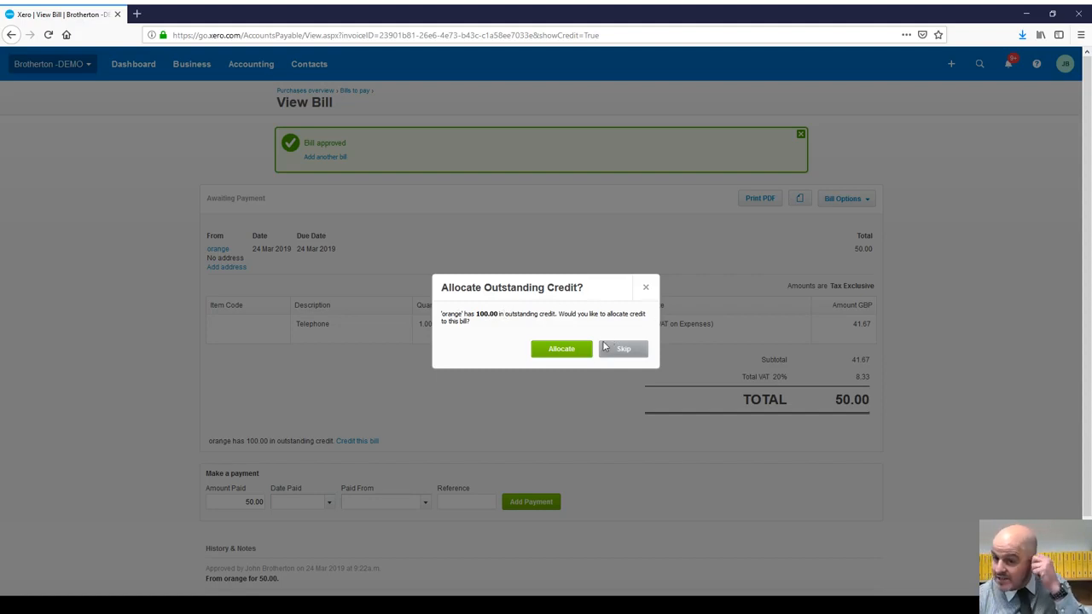
Step: Allocate orange's 24 Apr 50.00 overpayment credit to the bill, leaving 0.00 due
left_click(573, 349)
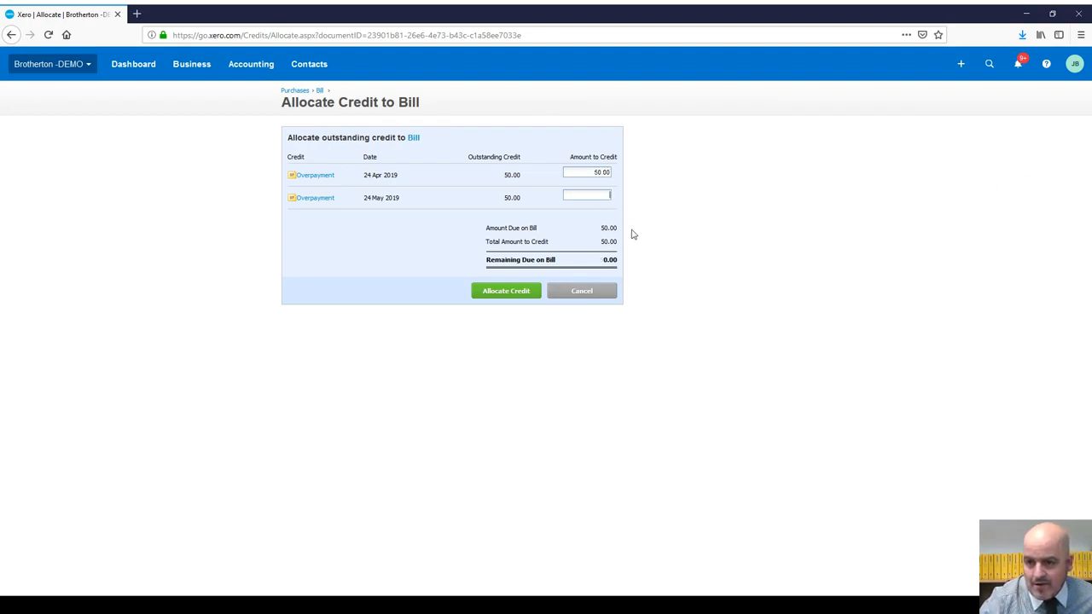
left_click(495, 293)
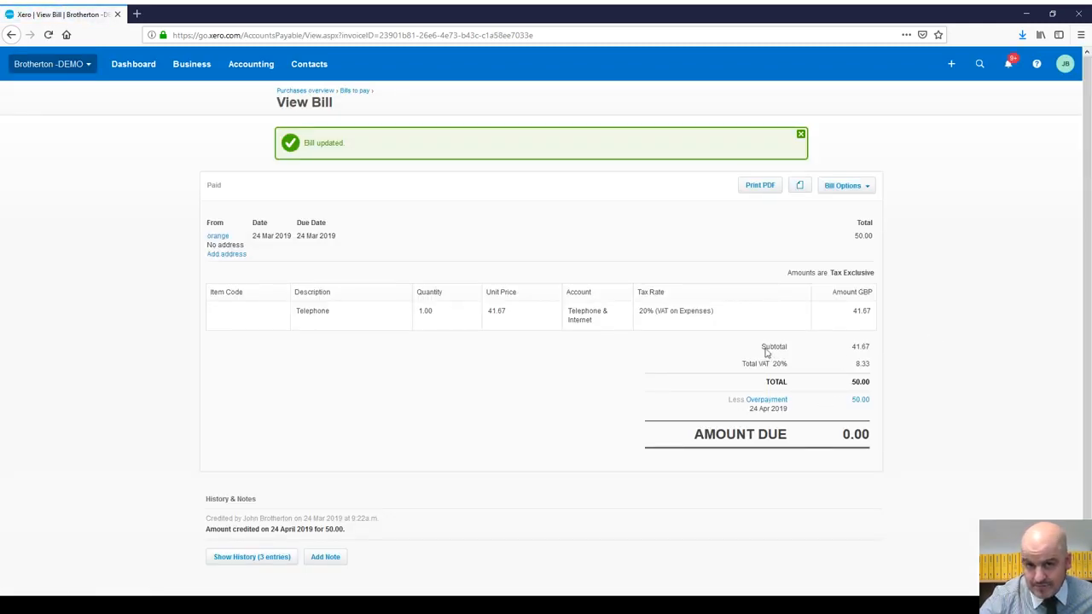
Step: Start a second bill from orange with a due date of 24 Mar 2019
left_click(951, 64)
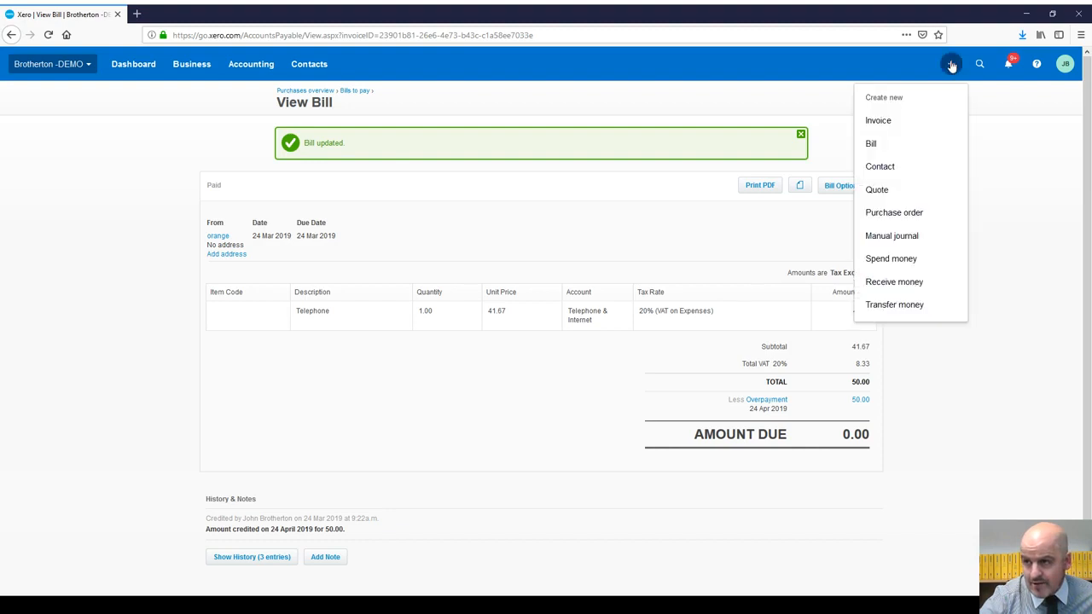
left_click(875, 144)
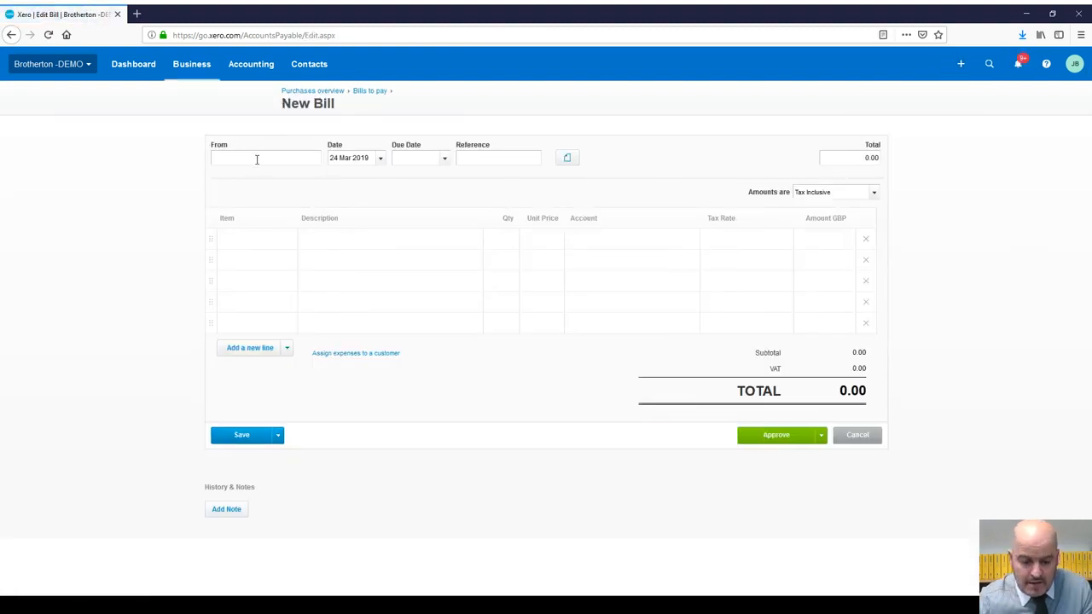
type("orange")
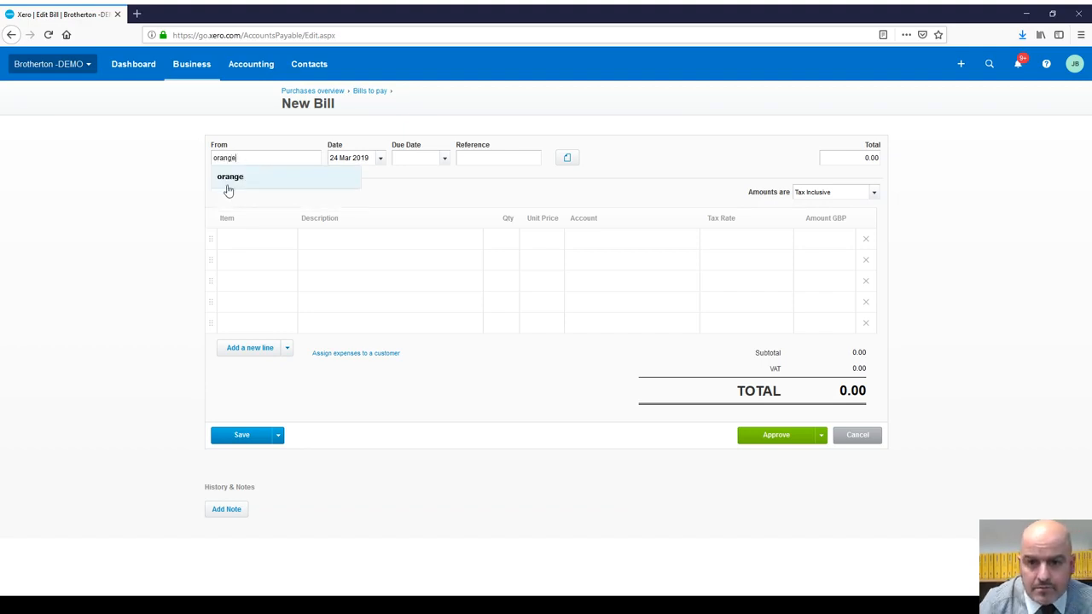
left_click(228, 178)
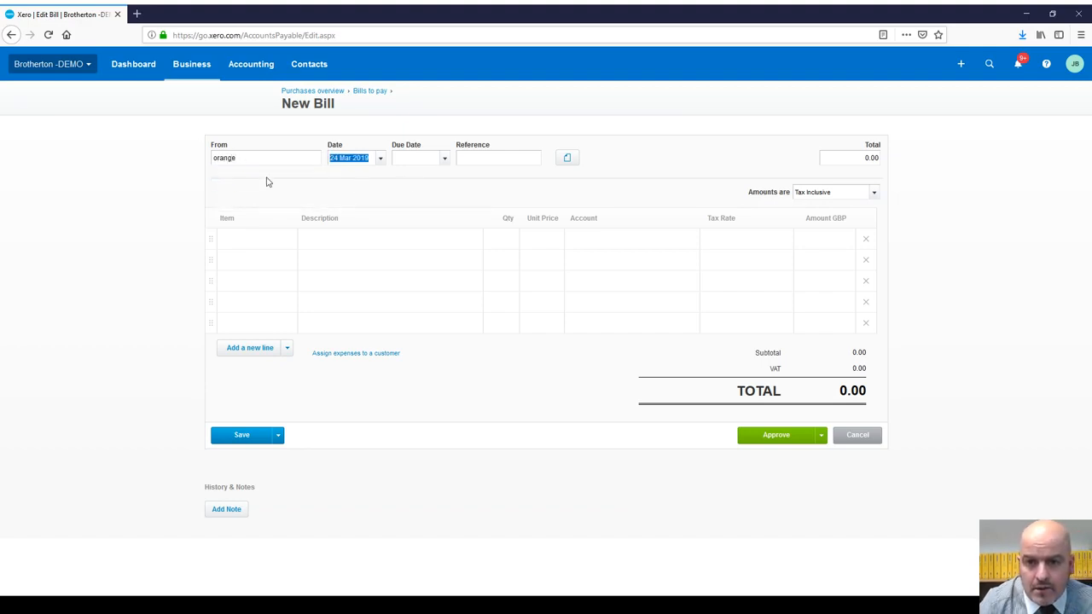
left_click(443, 161)
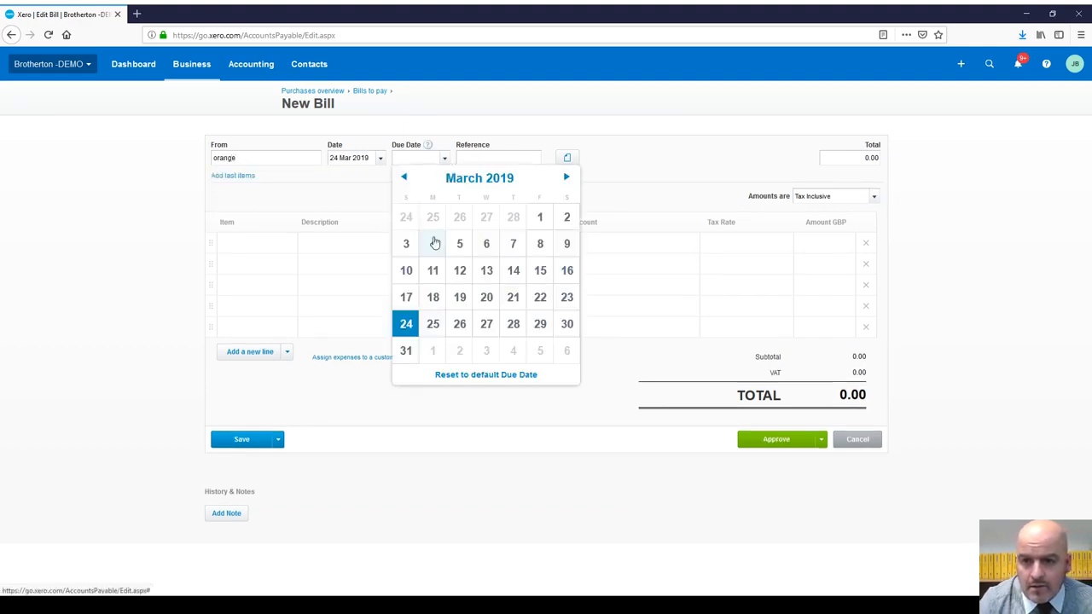
left_click(404, 322)
Step: Add a line of qty 1 at 50, coded 489 - Telephone & Internet, and approve the bill
left_click(338, 243)
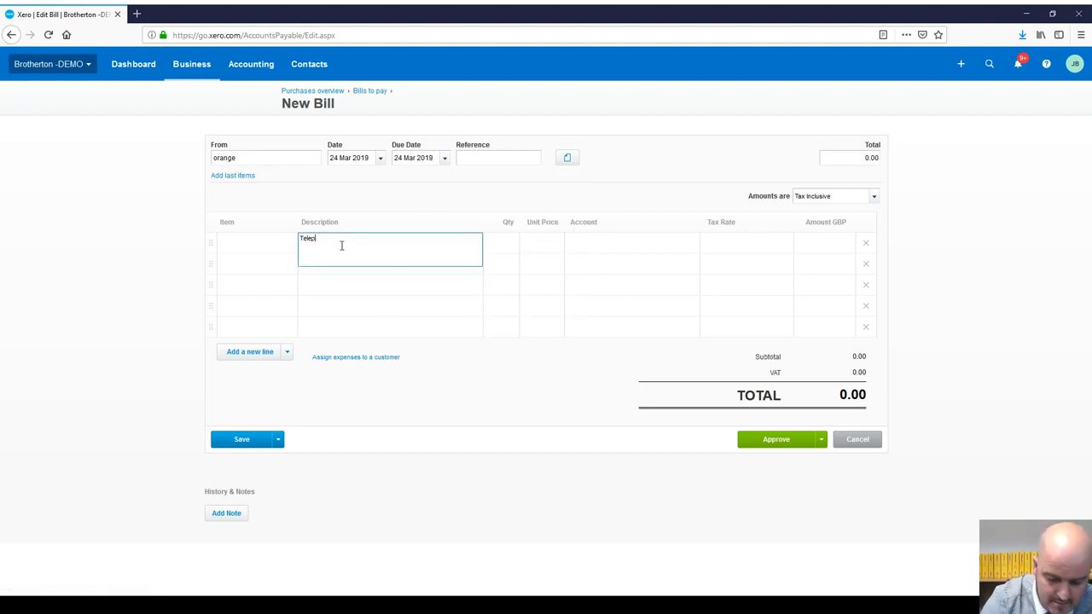
left_click(504, 247)
type("1")
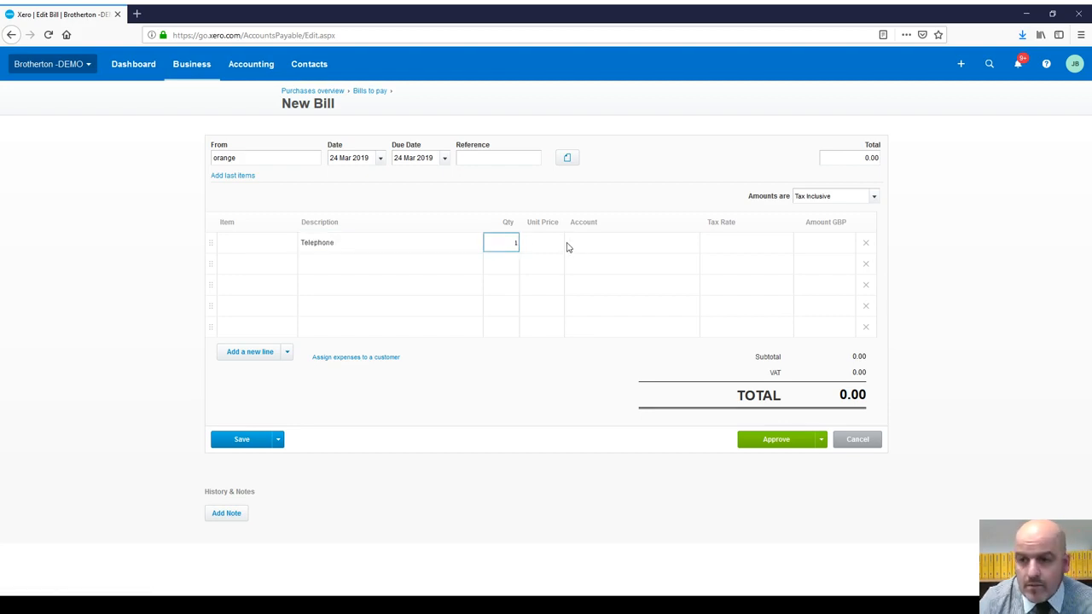
left_click(557, 243)
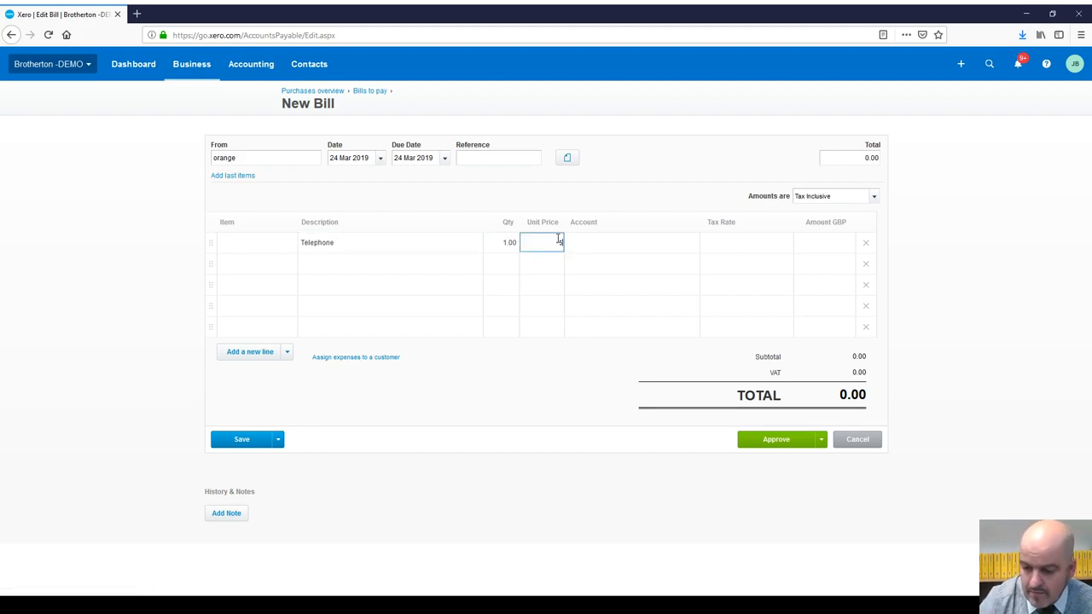
type("50")
left_click(586, 242)
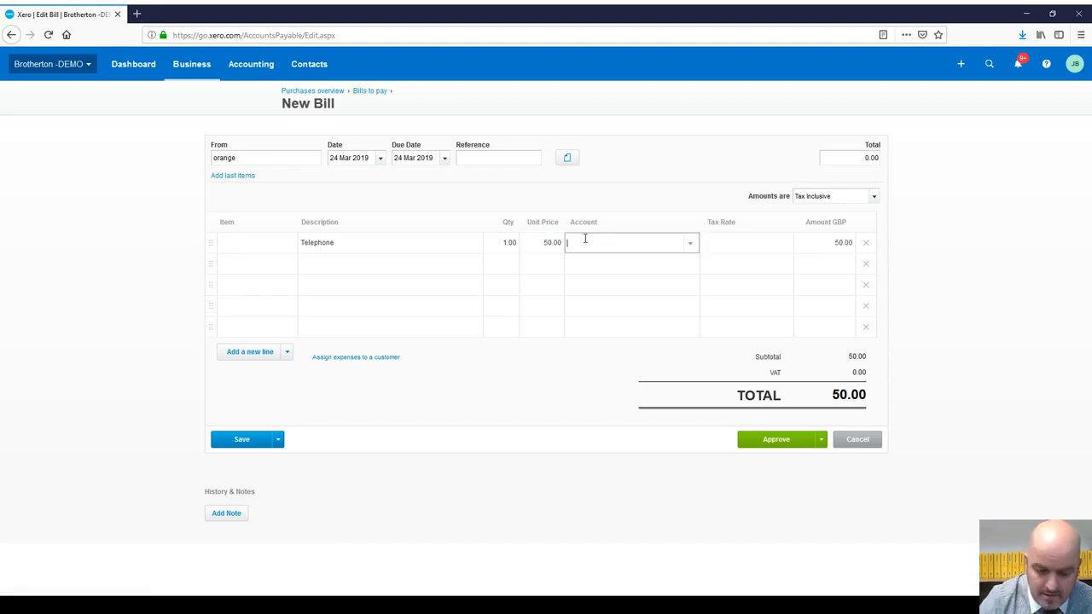
type("telepho")
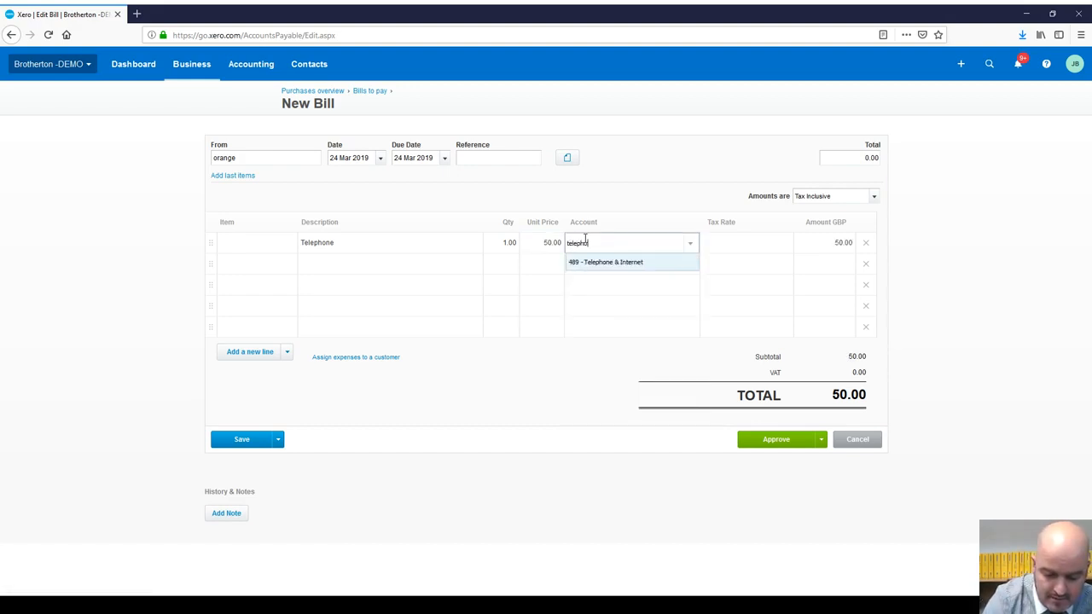
type("ne")
left_click(593, 263)
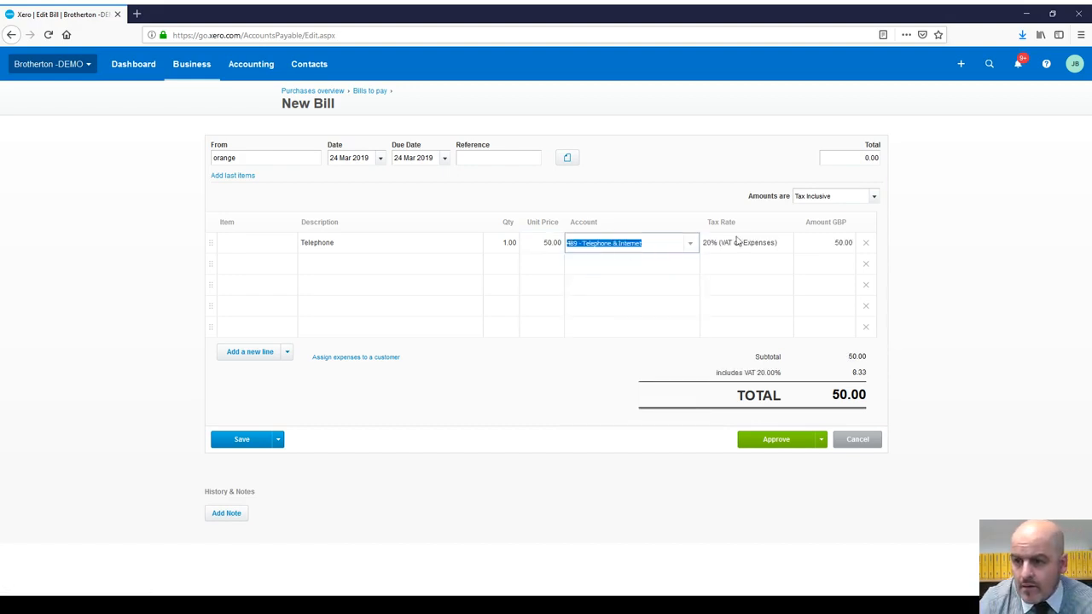
left_click(780, 441)
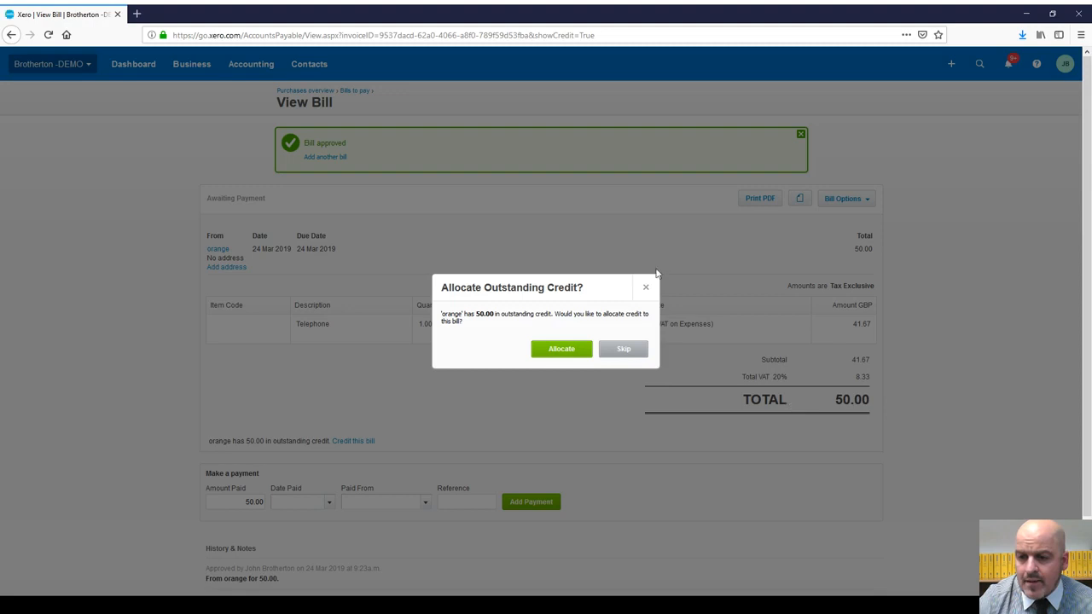
Step: Allocate orange's 50.00 overpayment credit to the new telephone bill, leaving 0.00 due
left_click(561, 350)
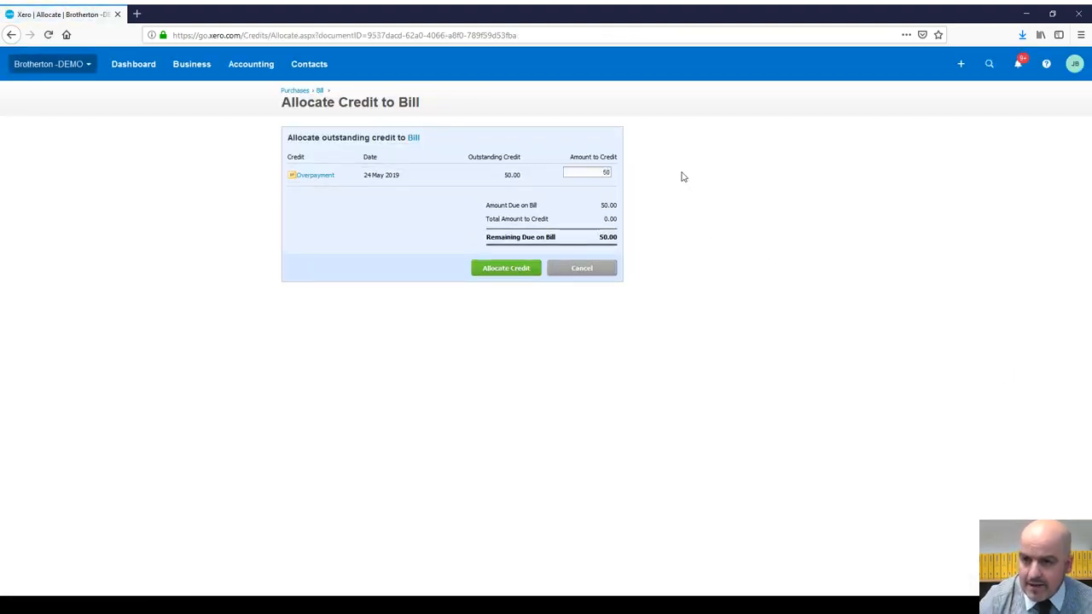
left_click(517, 269)
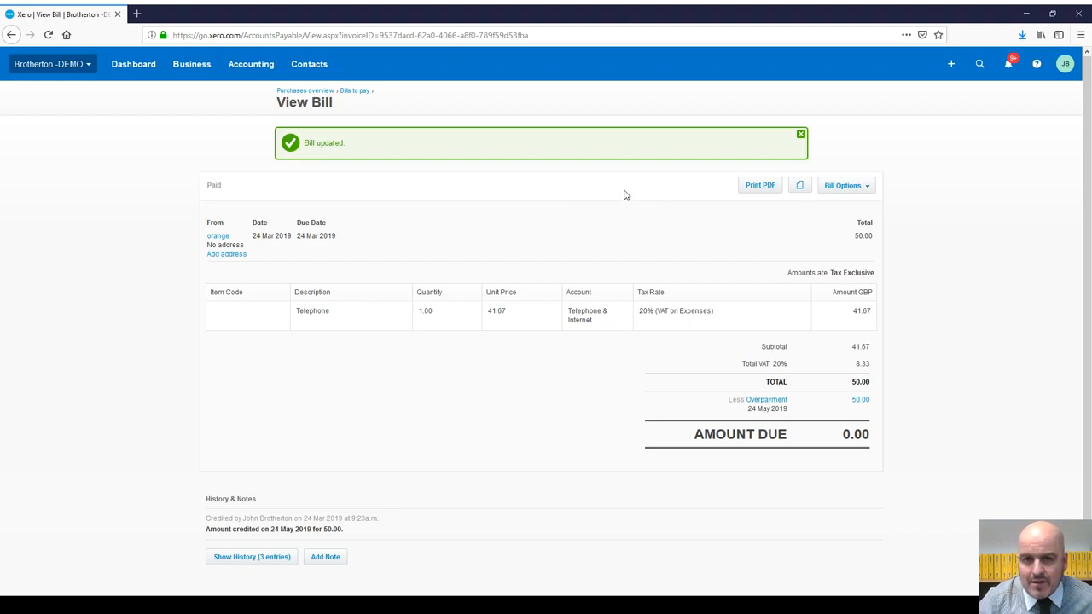
left_click(313, 70)
Step: Search all contacts for 'orange' and open its record to review bills and overpayments
left_click(344, 104)
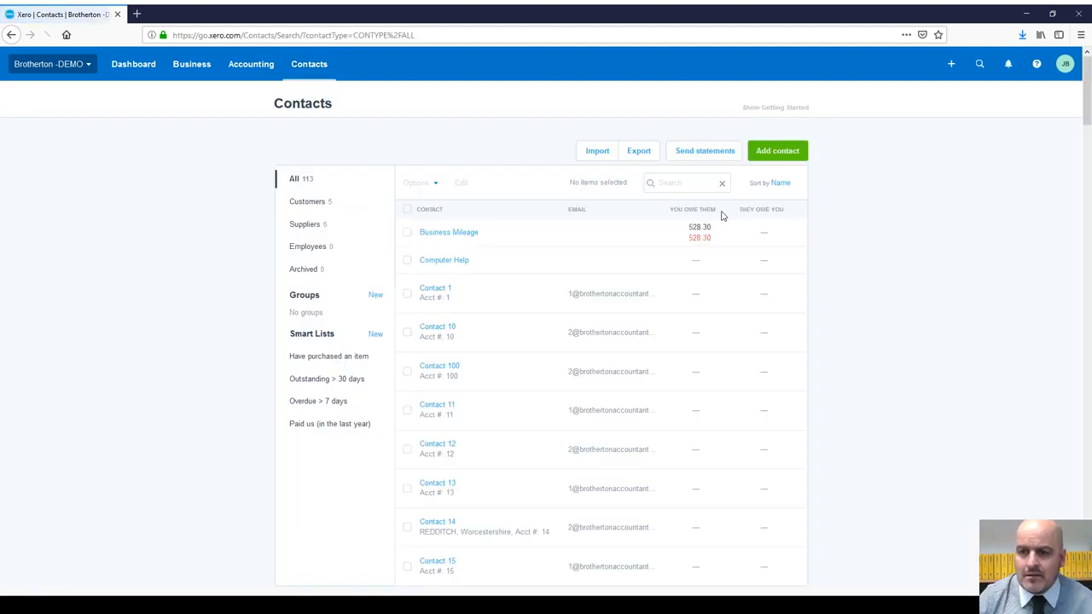
left_click(683, 181)
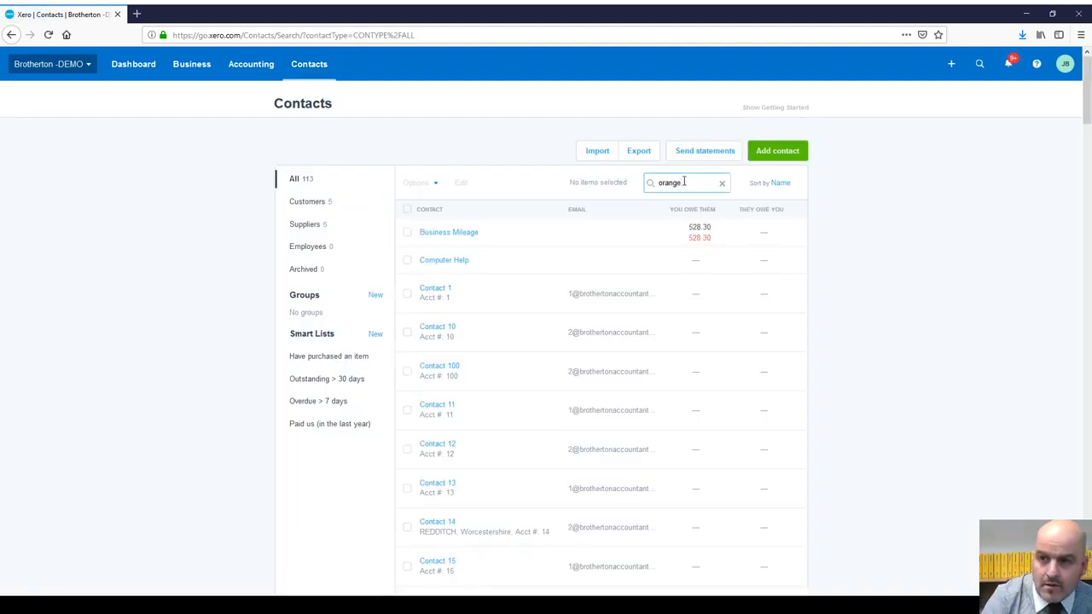
key("Return")
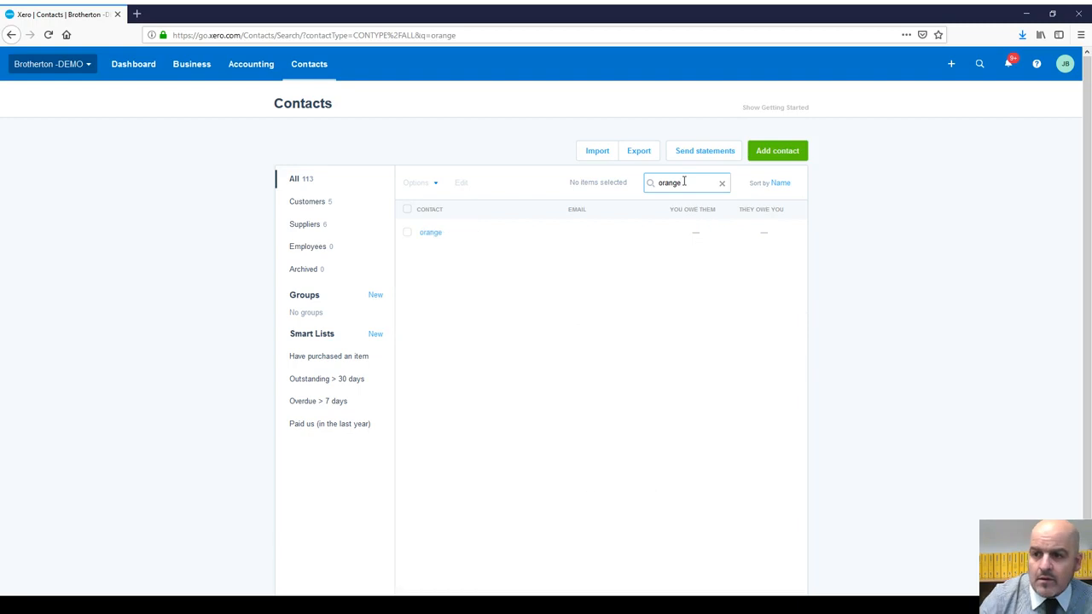
left_click(431, 234)
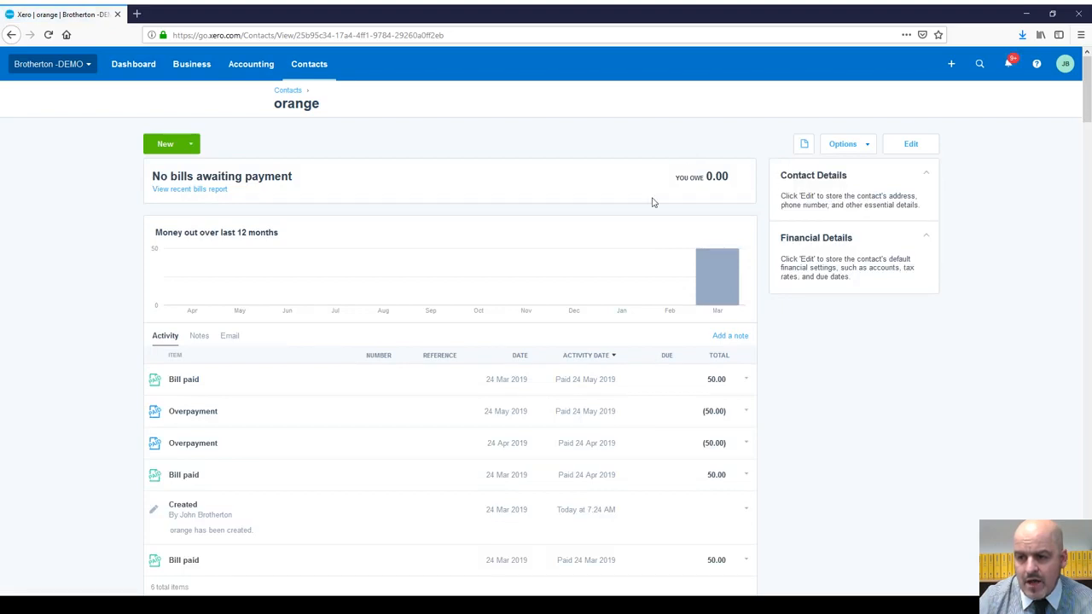
scroll(654, 203, "down", 3)
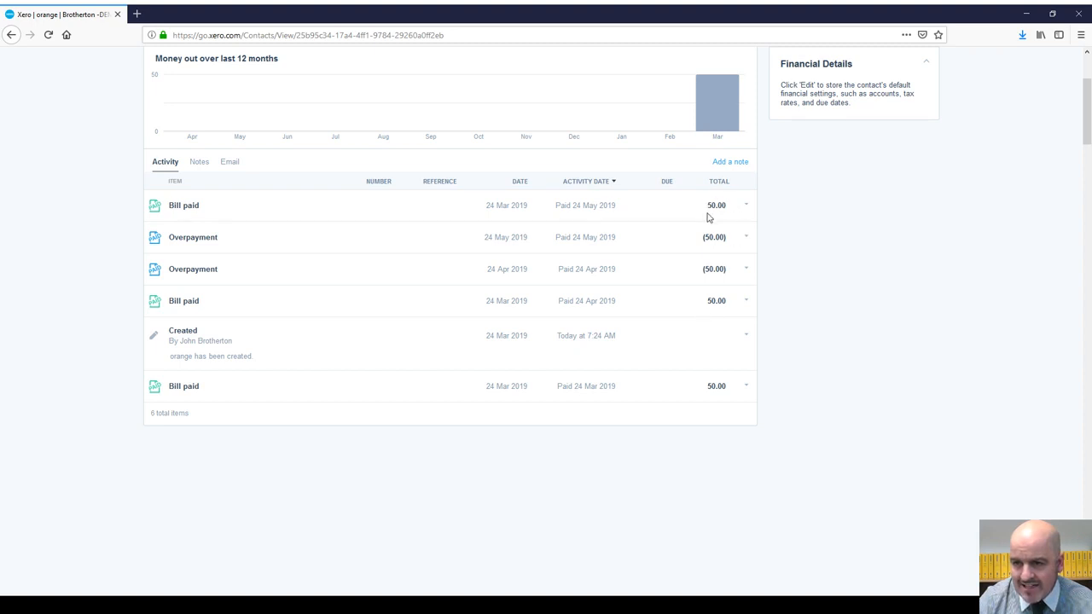
Step: View orange's 24 May 2019 overpayment and its bill, confirming 0.00 credit remains
left_click(747, 237)
left_click(709, 265)
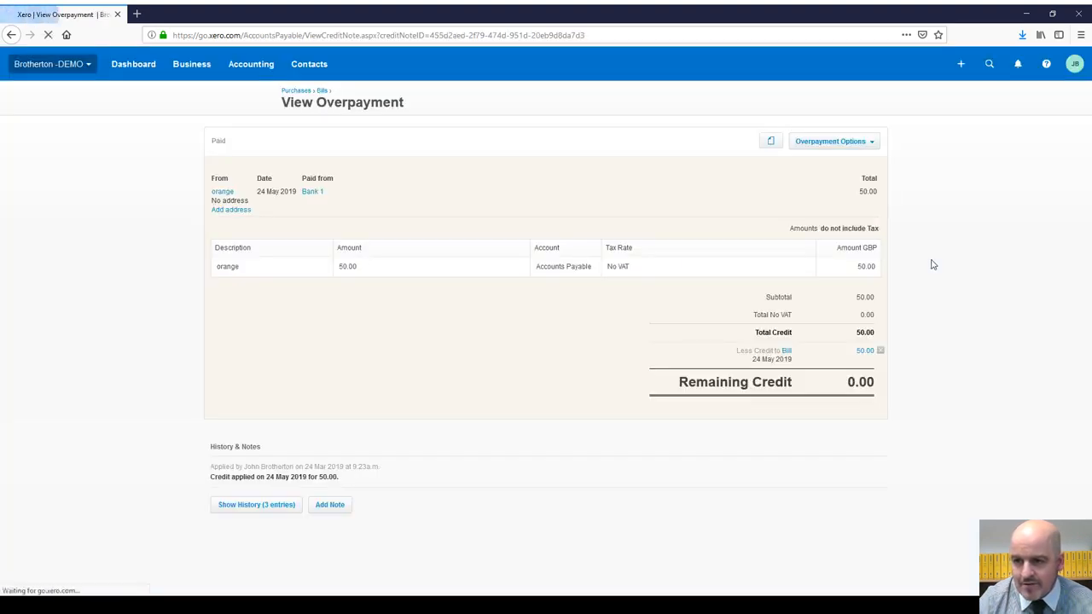
left_click(787, 352)
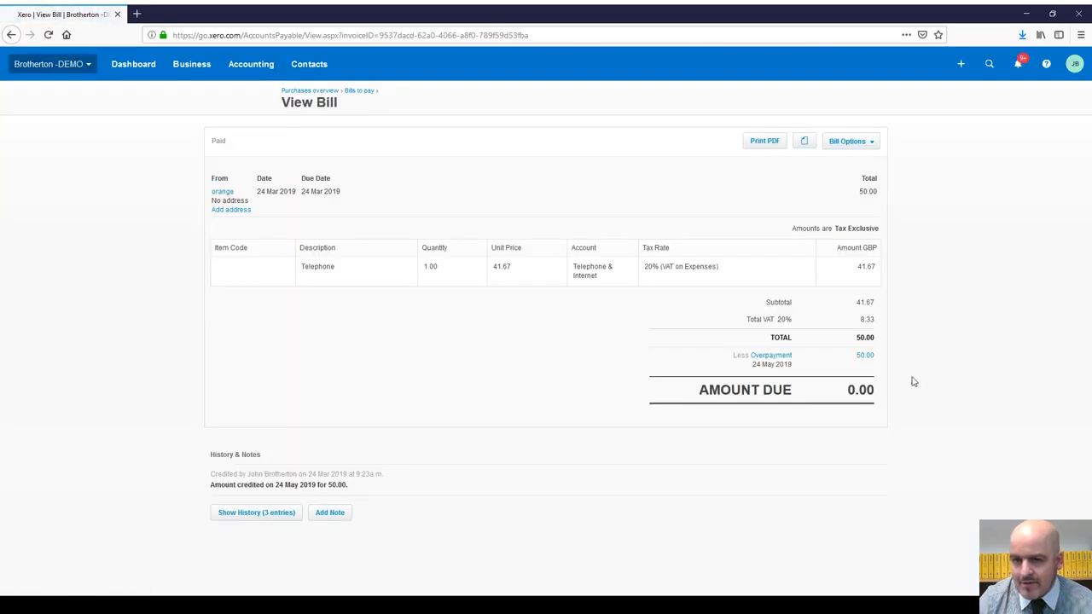
left_click(762, 358)
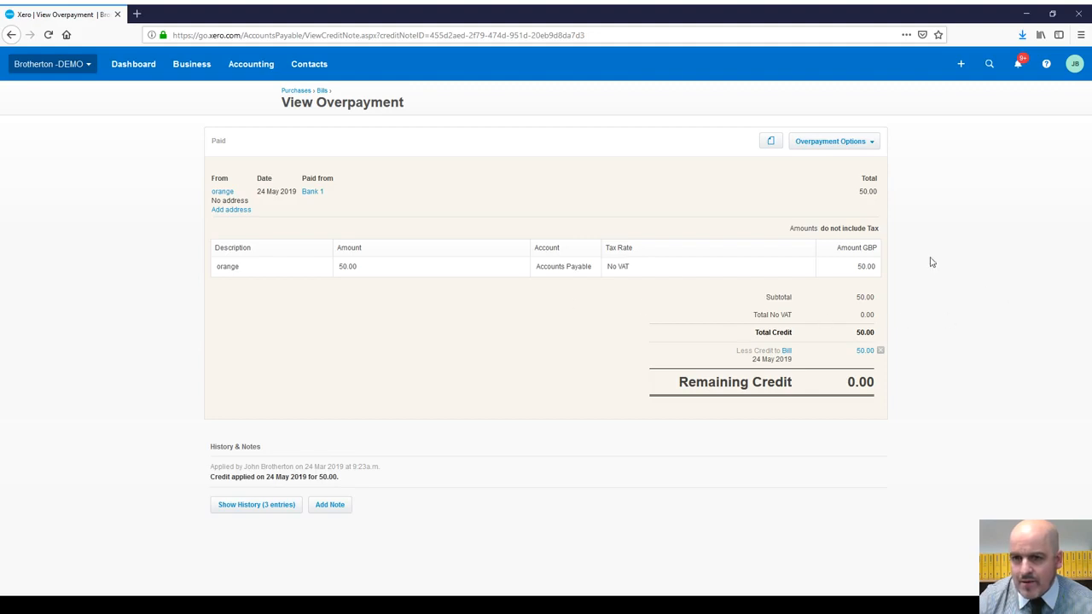
left_click(197, 71)
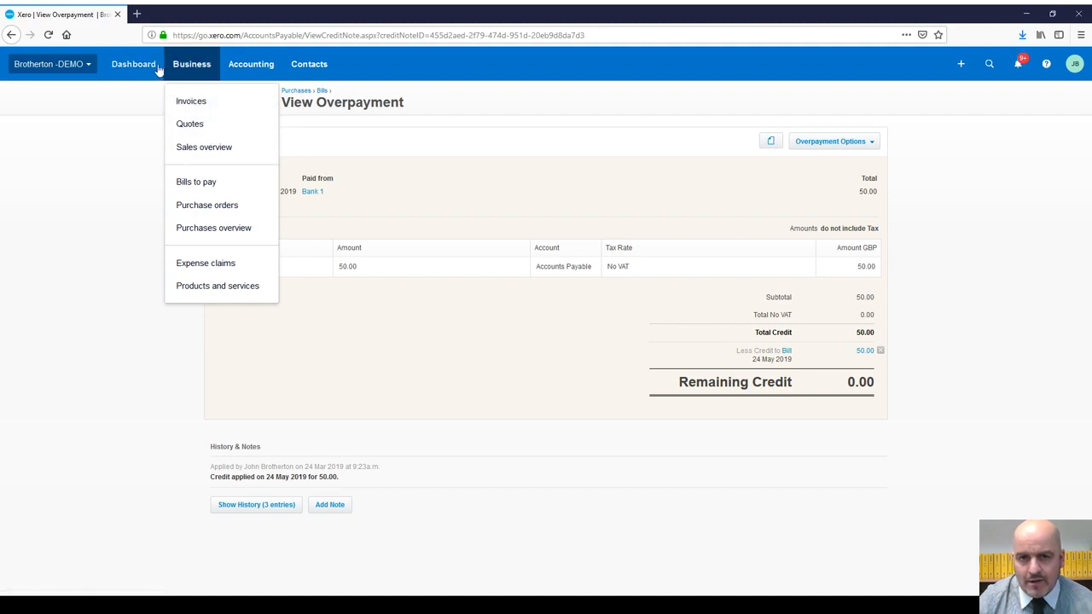
Step: Open the Bank Rules list for Bank 1 from the Bank accounts overview
left_click(253, 68)
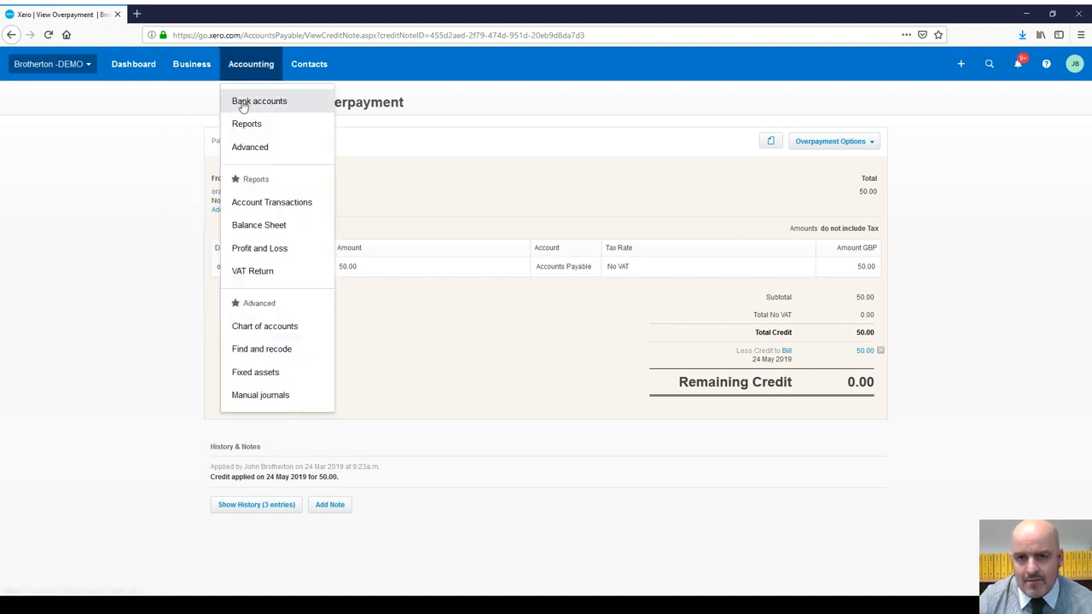
left_click(246, 102)
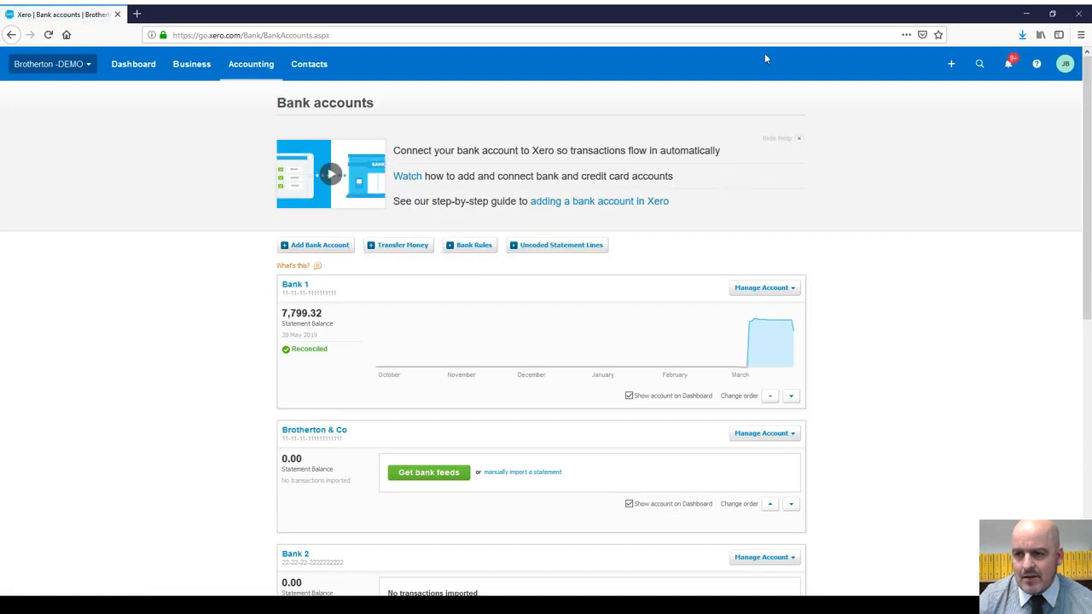
left_click(790, 289)
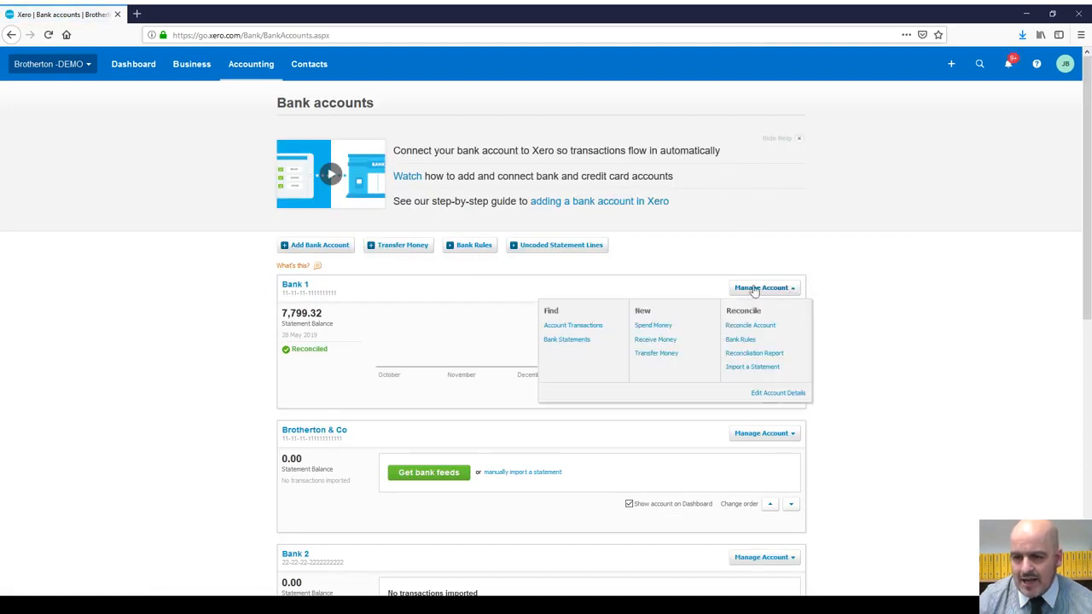
left_click(738, 342)
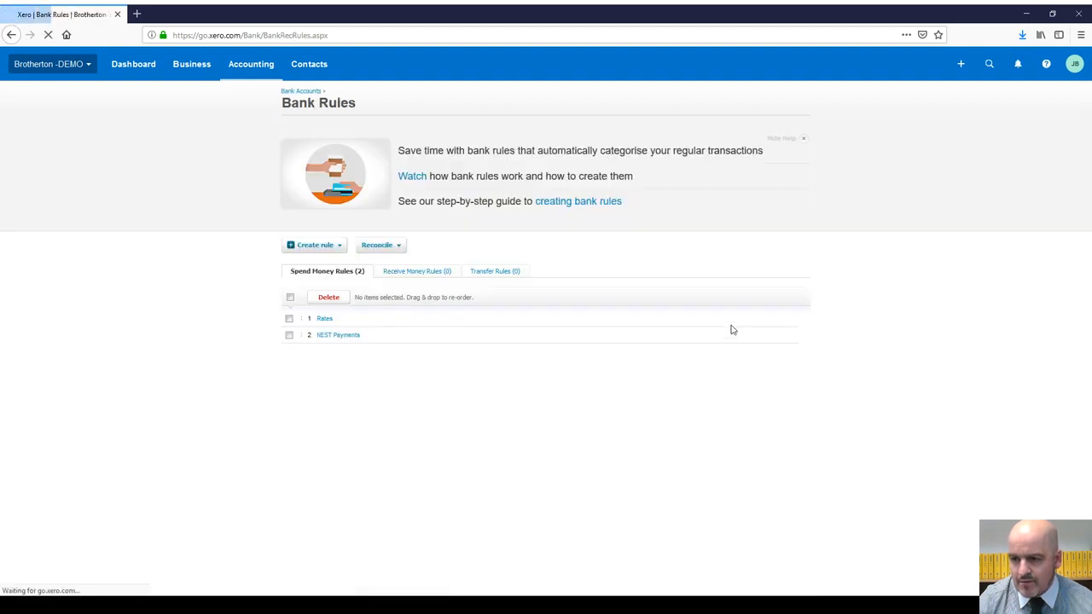
Step: Check the receive and transfer rule tabs, then begin a new transfer money rule
left_click(401, 273)
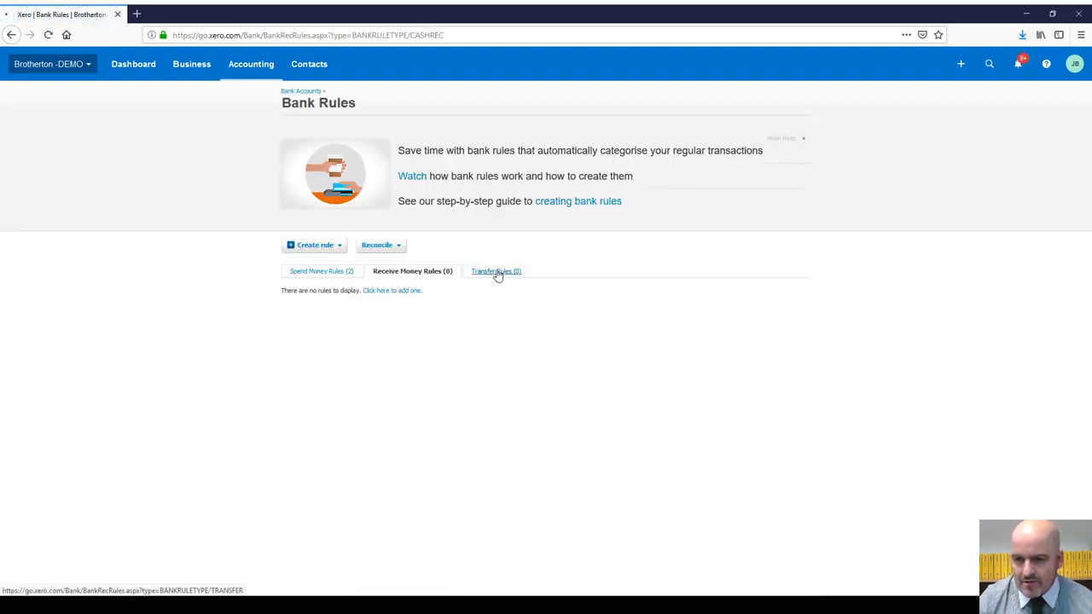
left_click(498, 272)
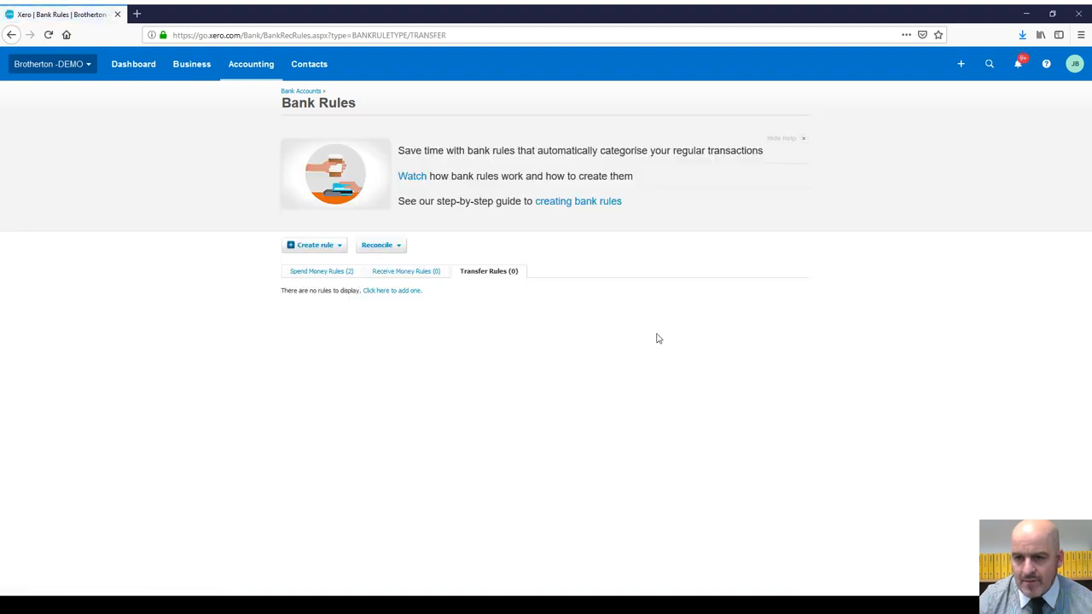
left_click(327, 245)
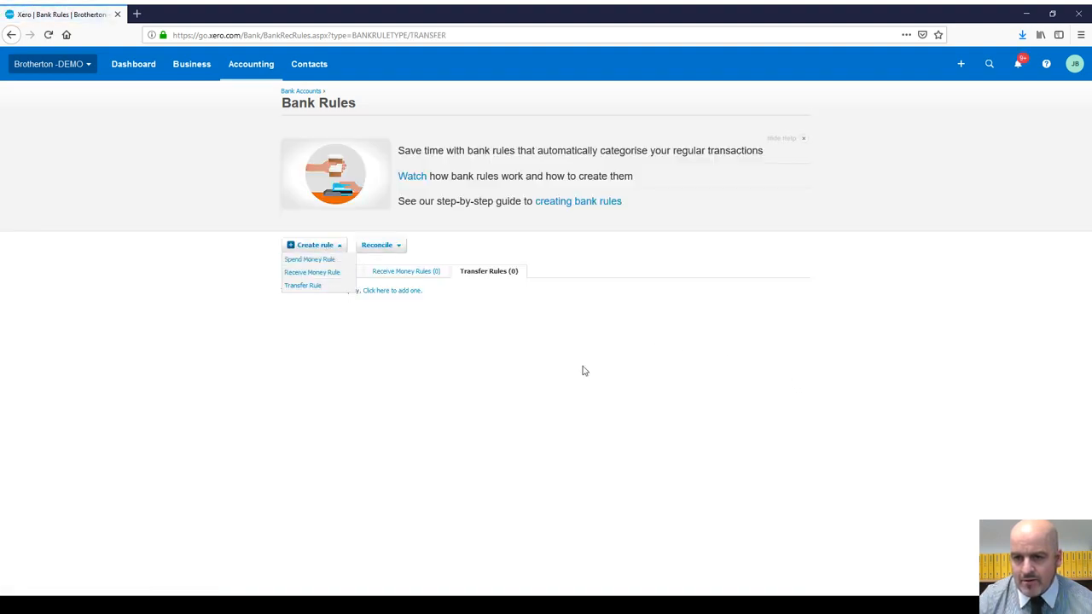
left_click(303, 285)
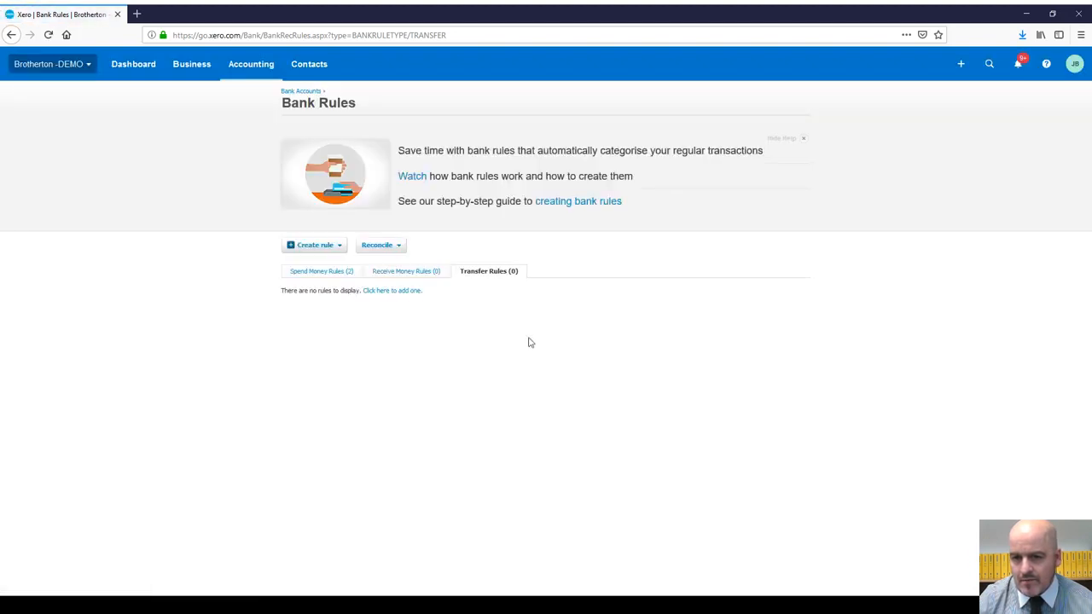
left_click(389, 292)
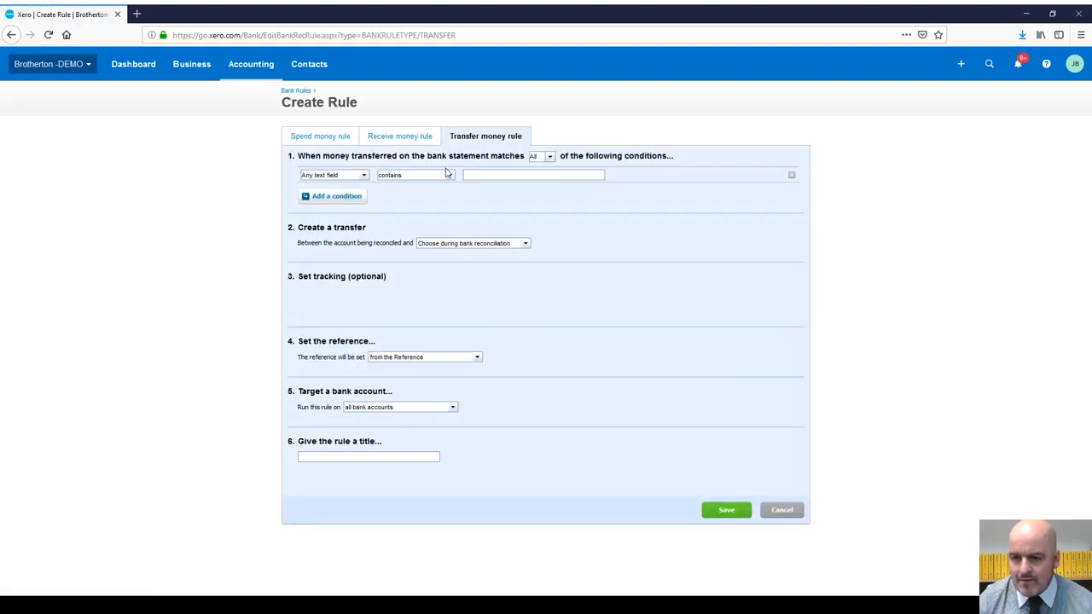
Step: Switch the unsaved form to a blank receive money rule, then go back to the Dashboard
left_click(400, 136)
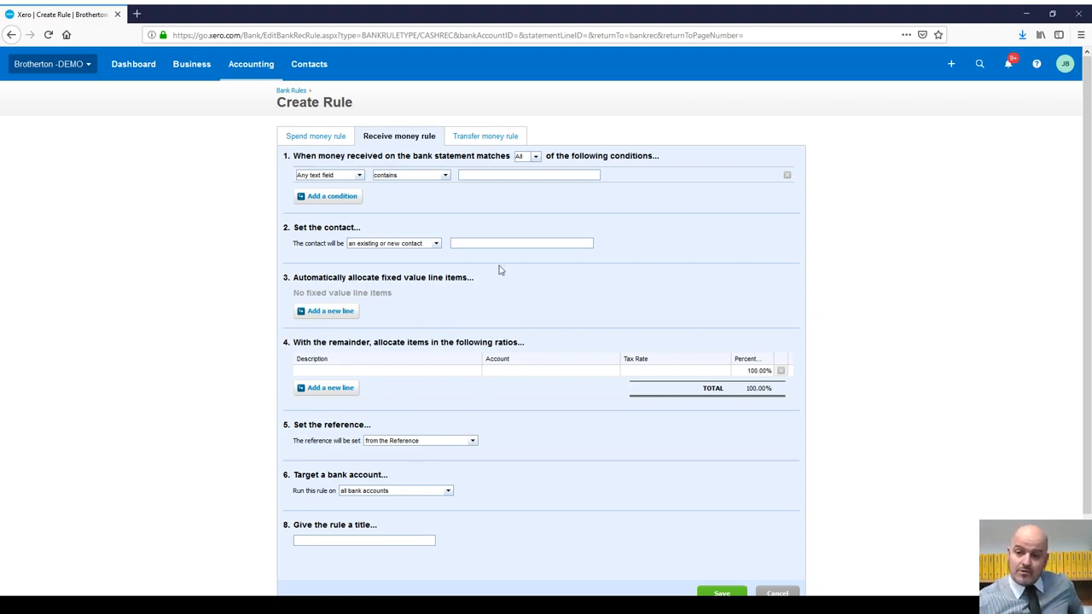
scroll(551, 339, "down", 2)
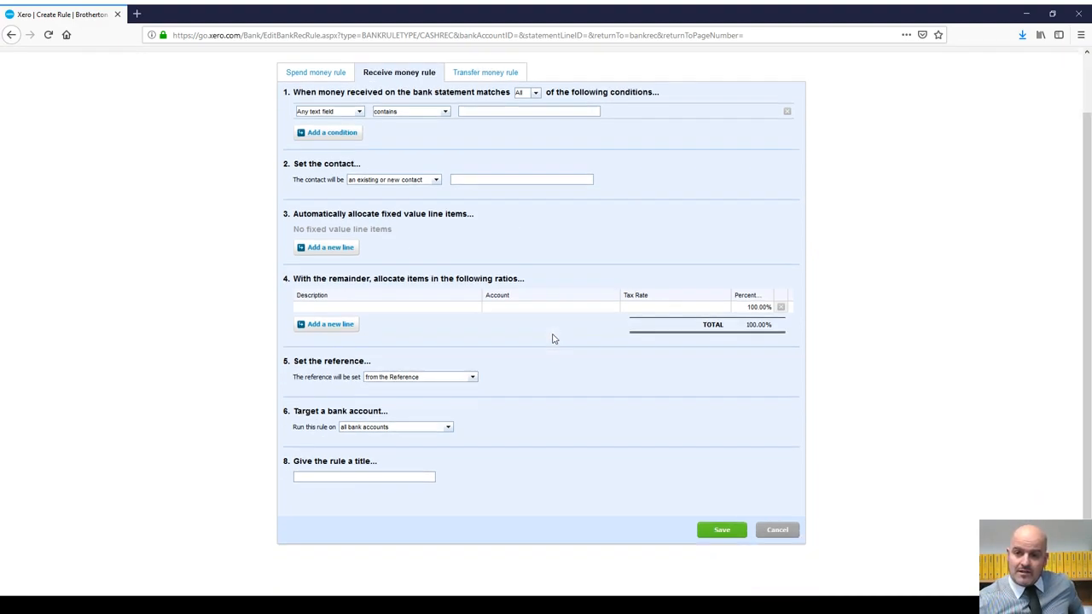
scroll(552, 339, "up", 2)
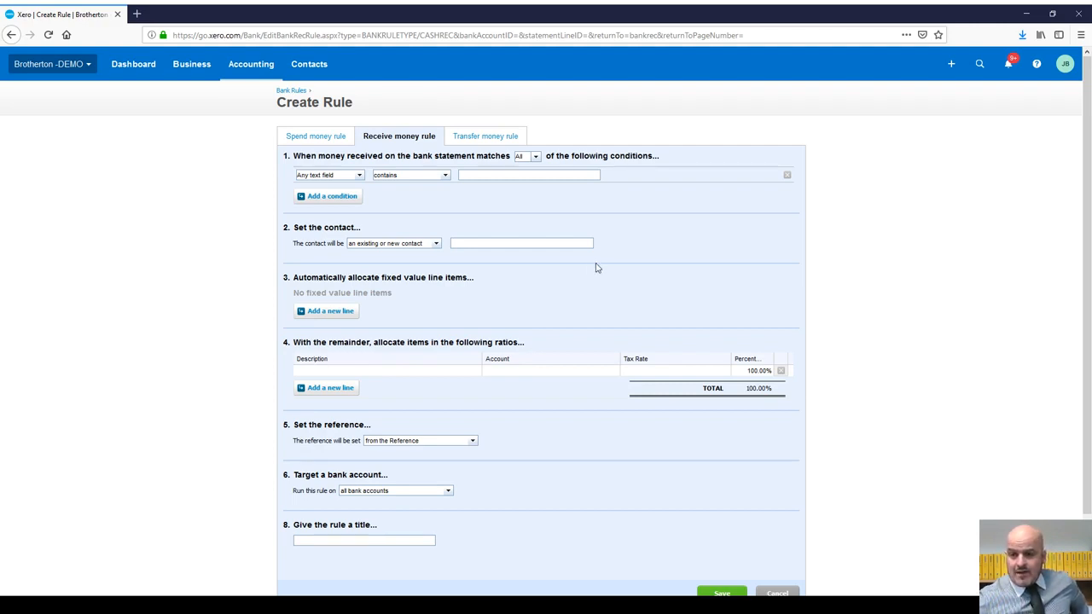
left_click(137, 67)
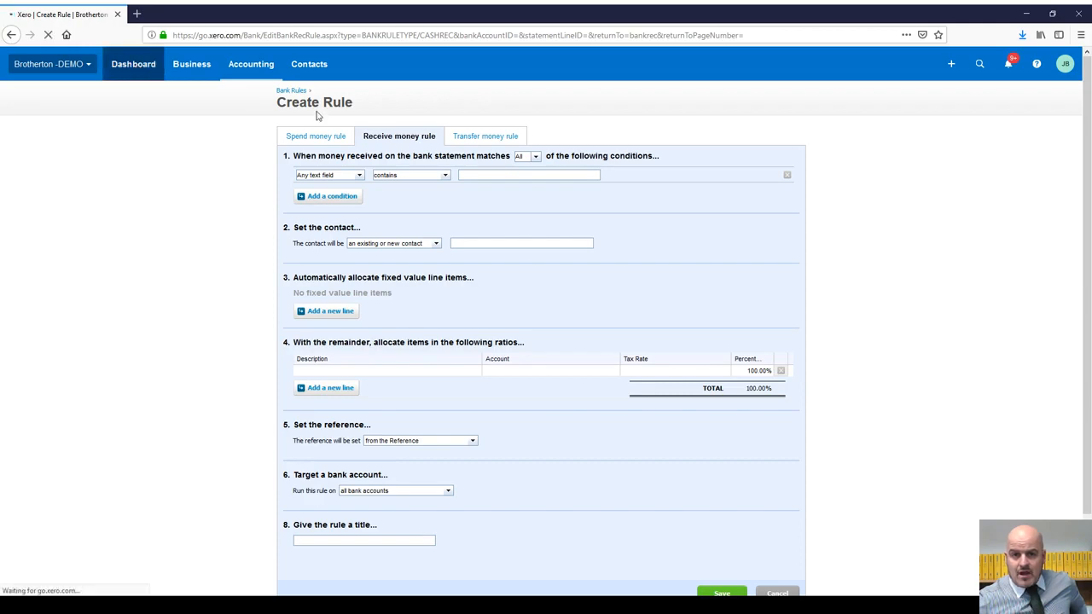